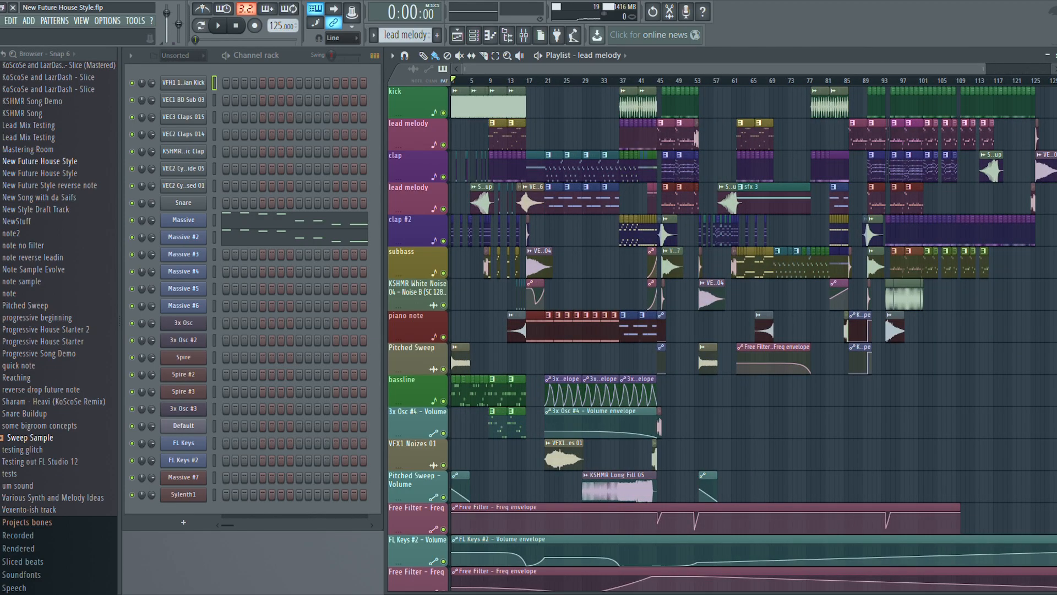
- Play the opening section of the arrangement from bar 1, and stop playback before bar 17
{"action": "scroll", "coordinate": [753, 339], "scroll_direction": "up", "scroll_amount": 2}
{"action": "scroll", "coordinate": [753, 338], "scroll_direction": "down", "scroll_amount": 2}
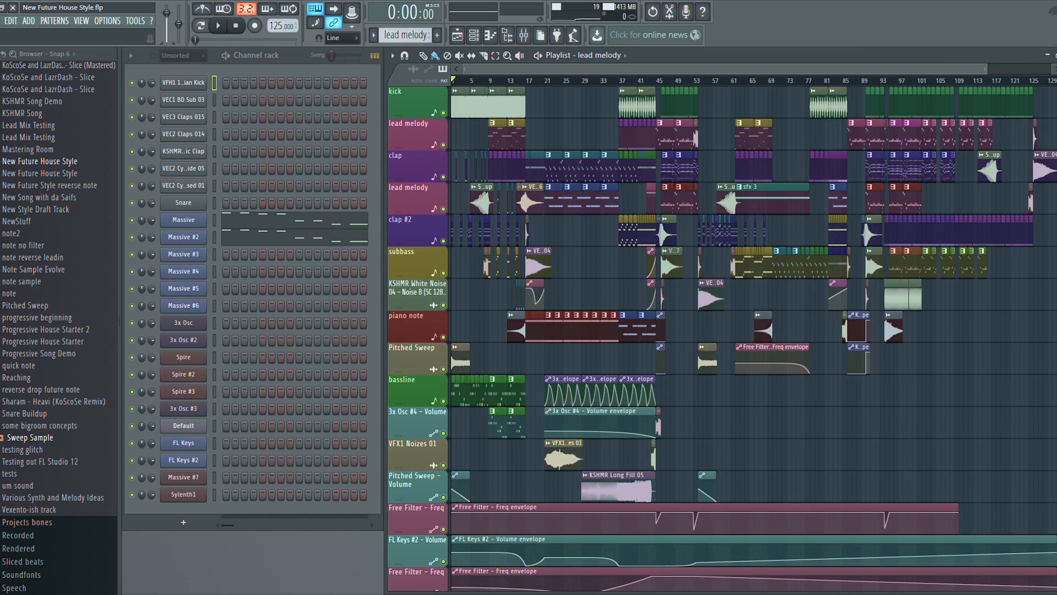
{"action": "scroll", "coordinate": [753, 339], "scroll_direction": "down", "scroll_amount": 1}
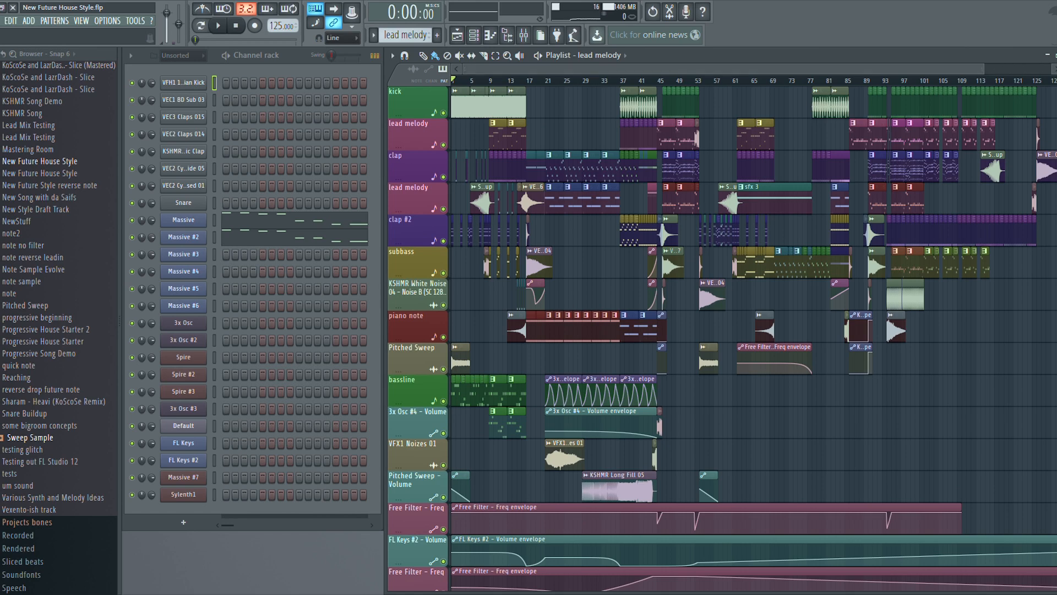
{"action": "mouse_move", "coordinate": [984, 68]}
{"action": "left_mouse_down"}
{"action": "mouse_move", "coordinate": [1005, 69]}
{"action": "mouse_move", "coordinate": [930, 69]}
{"action": "mouse_move", "coordinate": [985, 69]}
{"action": "left_mouse_up"}
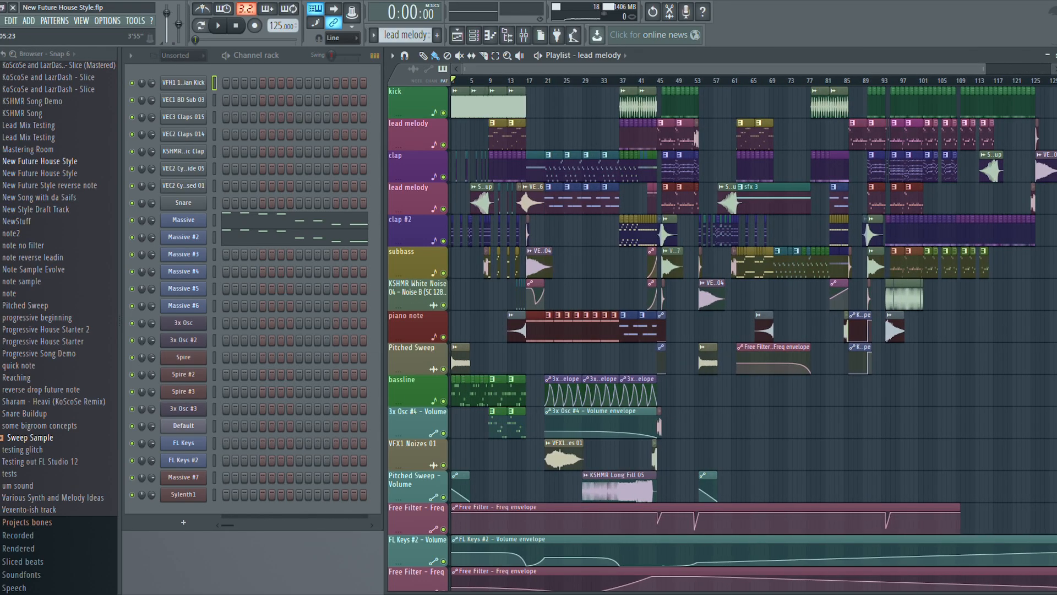
{"action": "left_click_drag", "start_coordinate": [984, 69], "coordinate": [554, 68]}
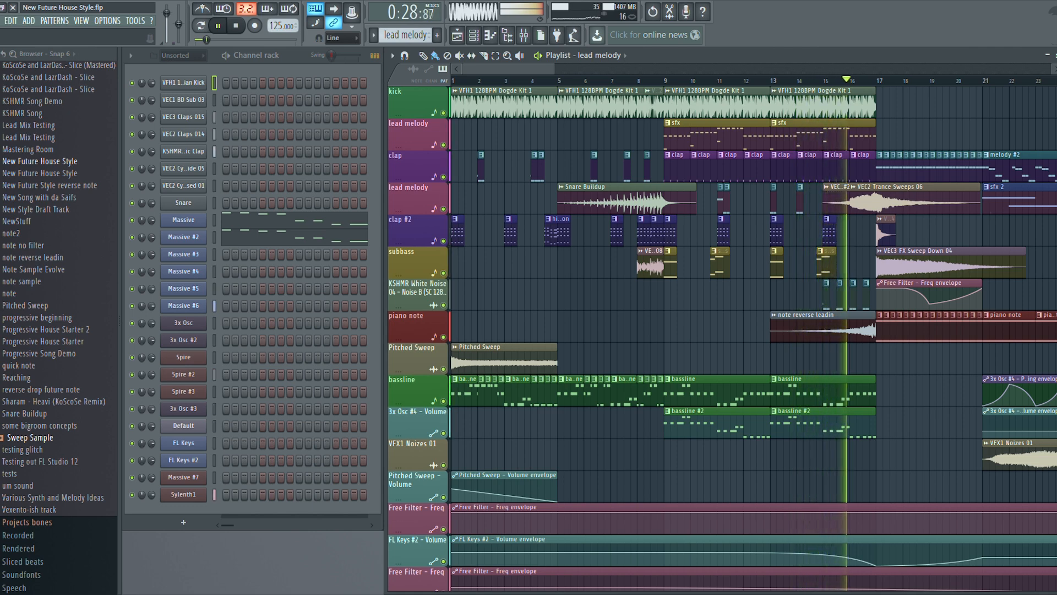
{"action": "key", "text": "space"}
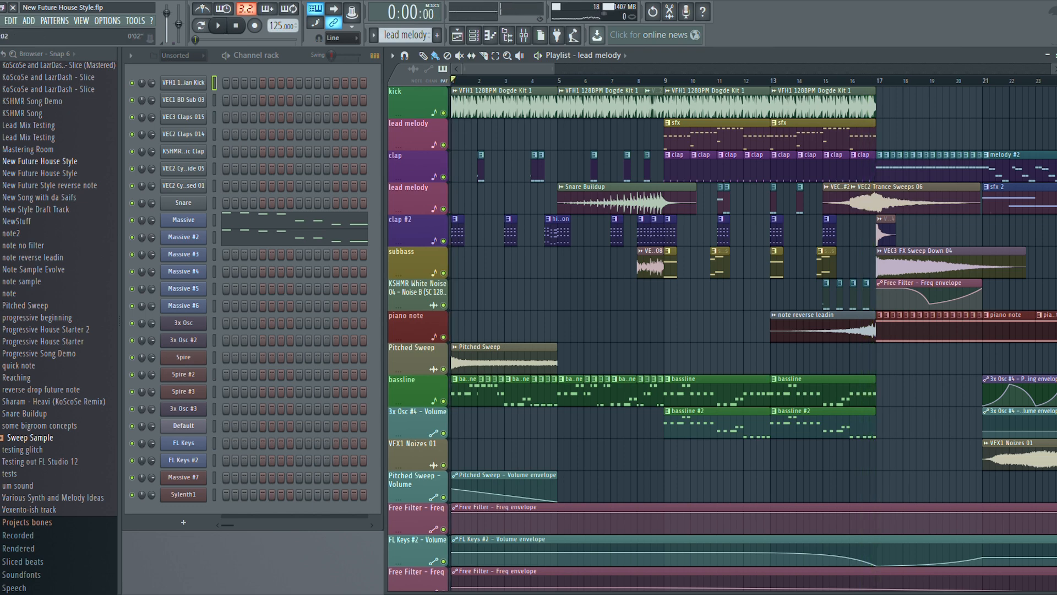
- Solo the clap track and re-enable the Gross Beat, Free Filter, FL Keys #2 - Volume and Pitched Sweep - Volume automation tracks
{"action": "left_click", "coordinate": [443, 177], "text": "ctrl"}
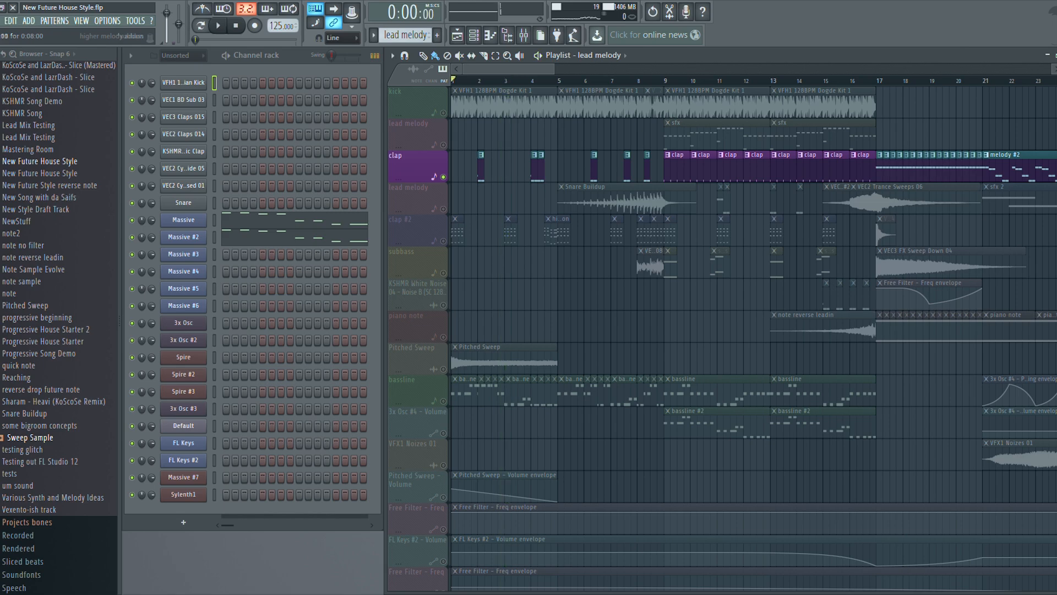
{"action": "scroll", "coordinate": [722, 339], "scroll_direction": "down", "scroll_amount": 6}
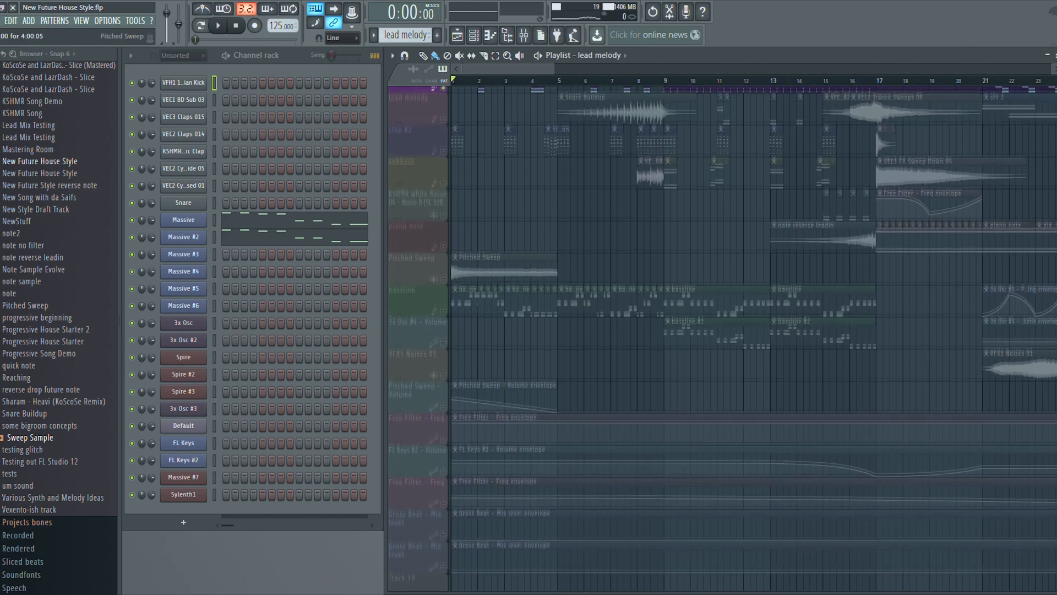
{"action": "left_click", "coordinate": [443, 466]}
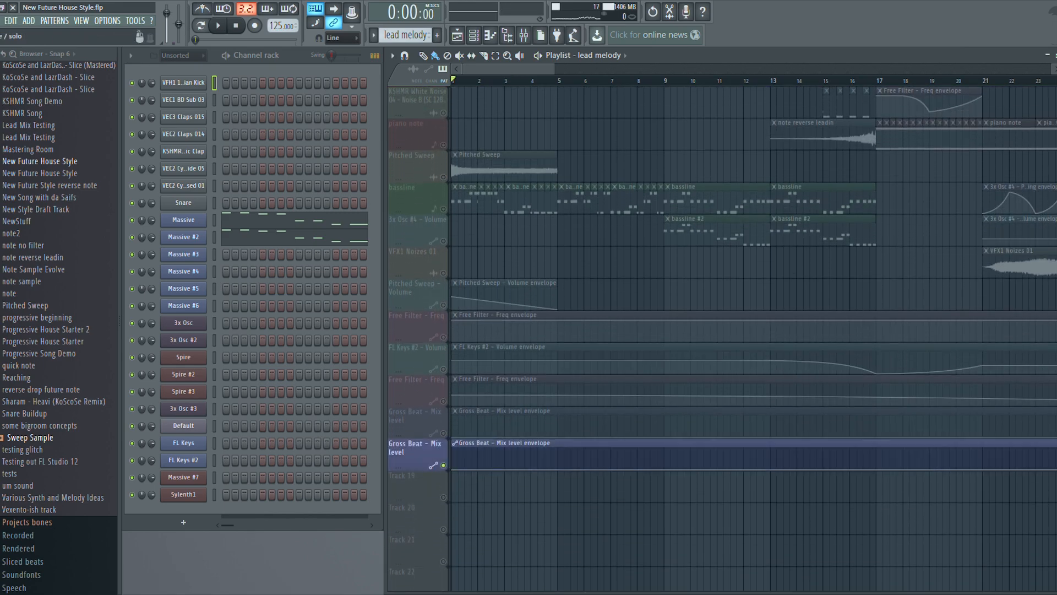
{"action": "left_click", "coordinate": [443, 433]}
{"action": "left_click", "coordinate": [443, 402]}
{"action": "left_click", "coordinate": [443, 370]}
{"action": "left_click", "coordinate": [443, 337]}
{"action": "left_click", "coordinate": [443, 305]}
{"action": "scroll", "coordinate": [556, 234], "scroll_direction": "up", "scroll_amount": 5}
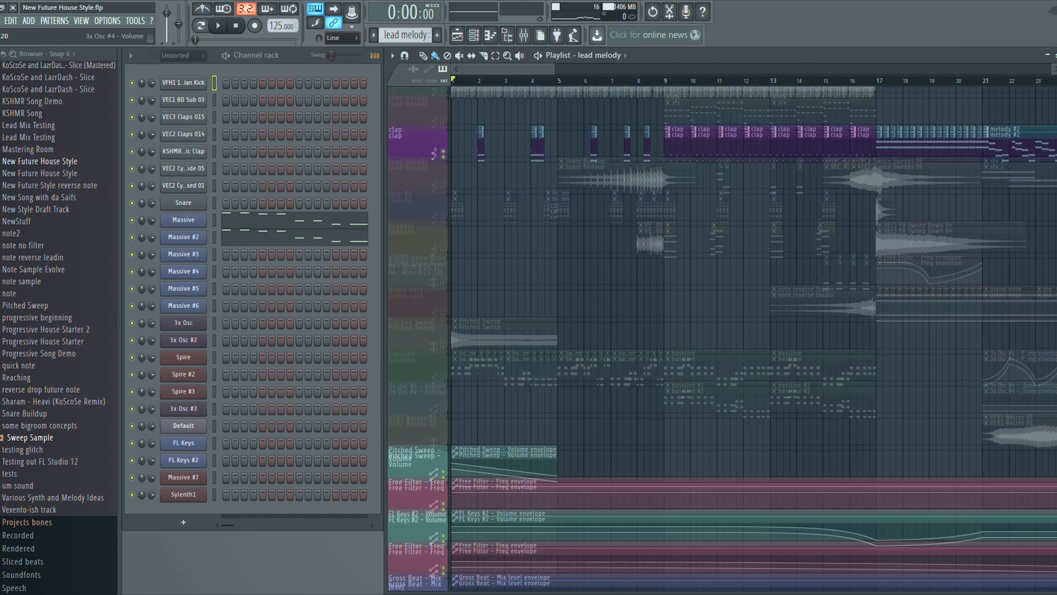
- Play the soloed clap track with its automations up to about bar 9, and bring all playlist tracks back
{"action": "key", "text": "space"}
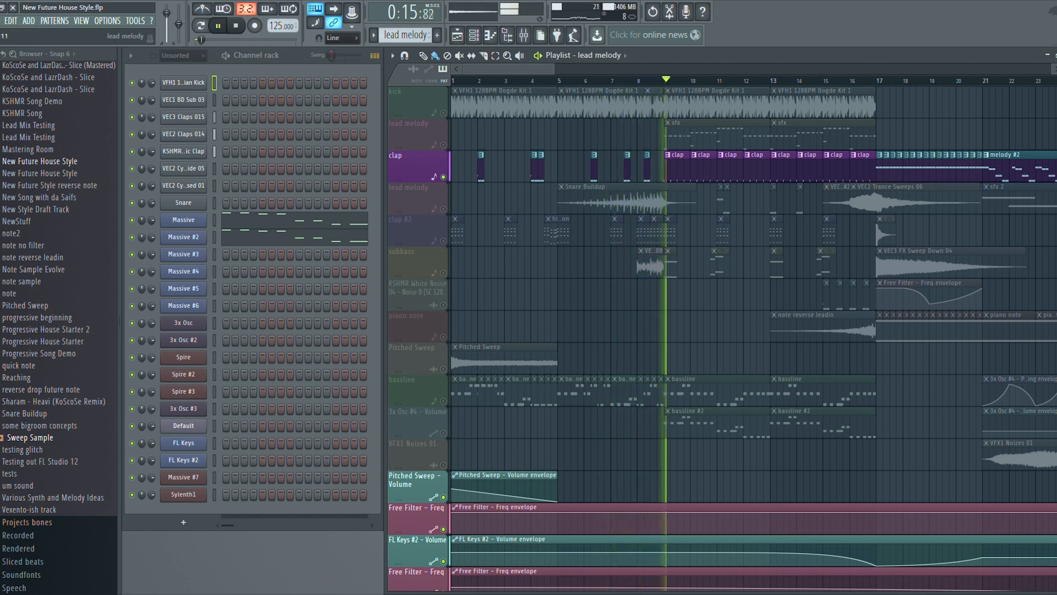
{"action": "key", "text": "space"}
{"action": "right_click", "coordinate": [443, 176]}
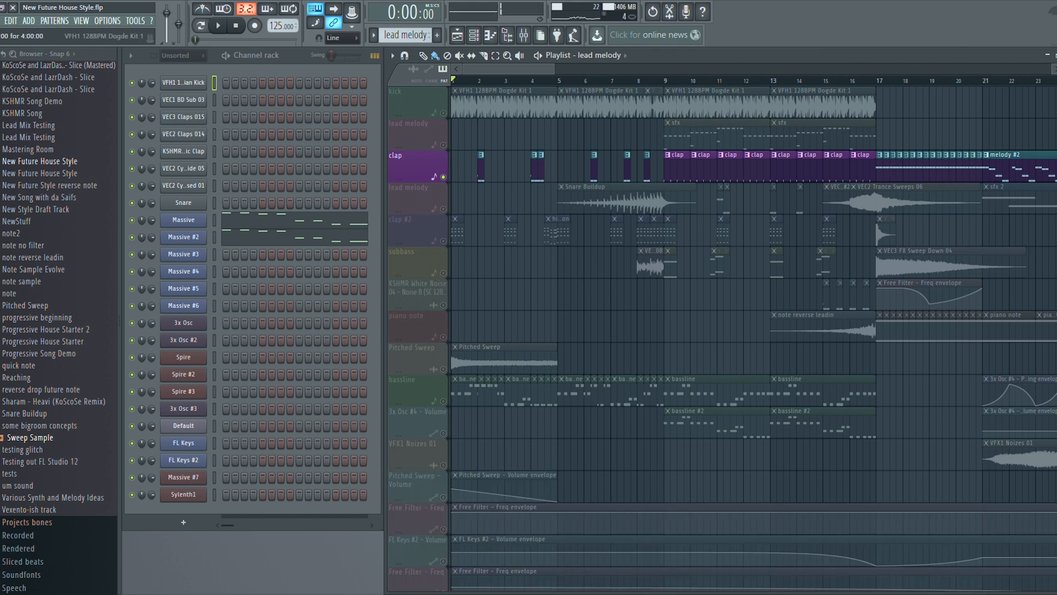
{"action": "right_click", "coordinate": [443, 176]}
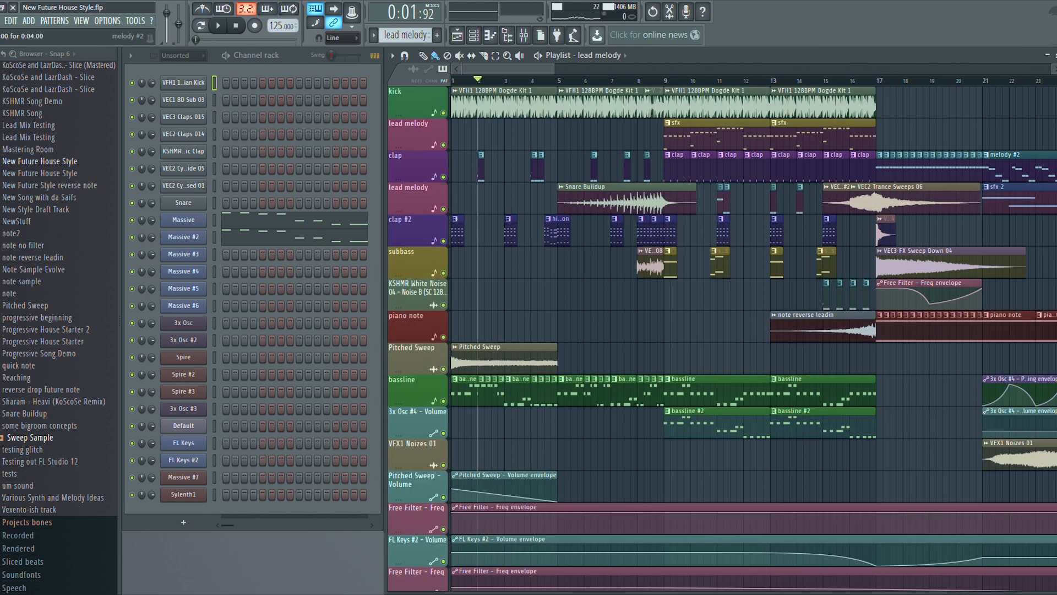
- Select the melody #2 pattern on the clap track, and audition the lead melody track with the Snare Buildup in solo before restoring all tracks
{"action": "left_click", "coordinate": [481, 167]}
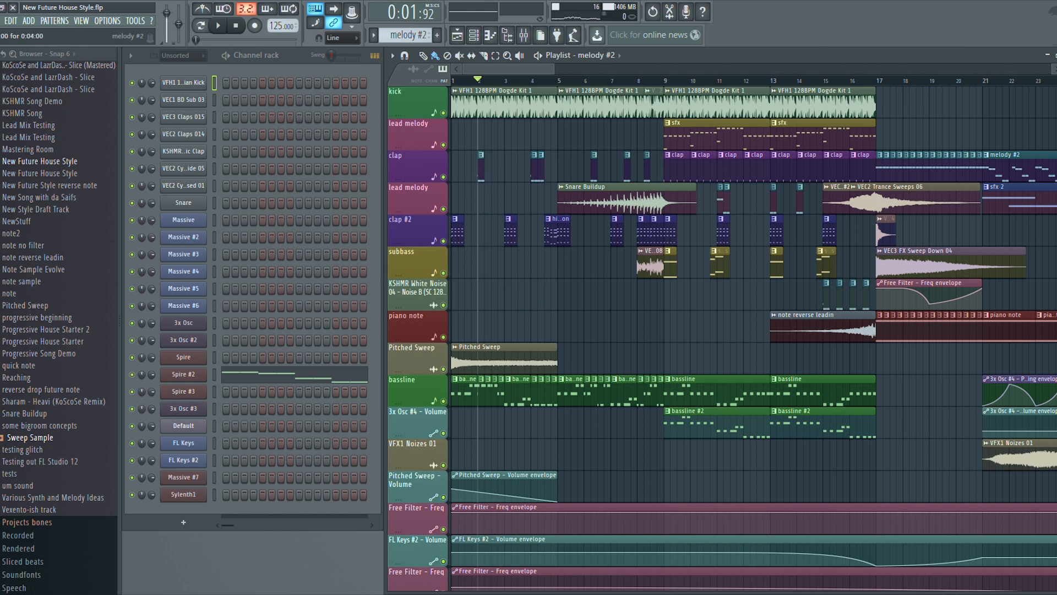
{"action": "key", "text": "space"}
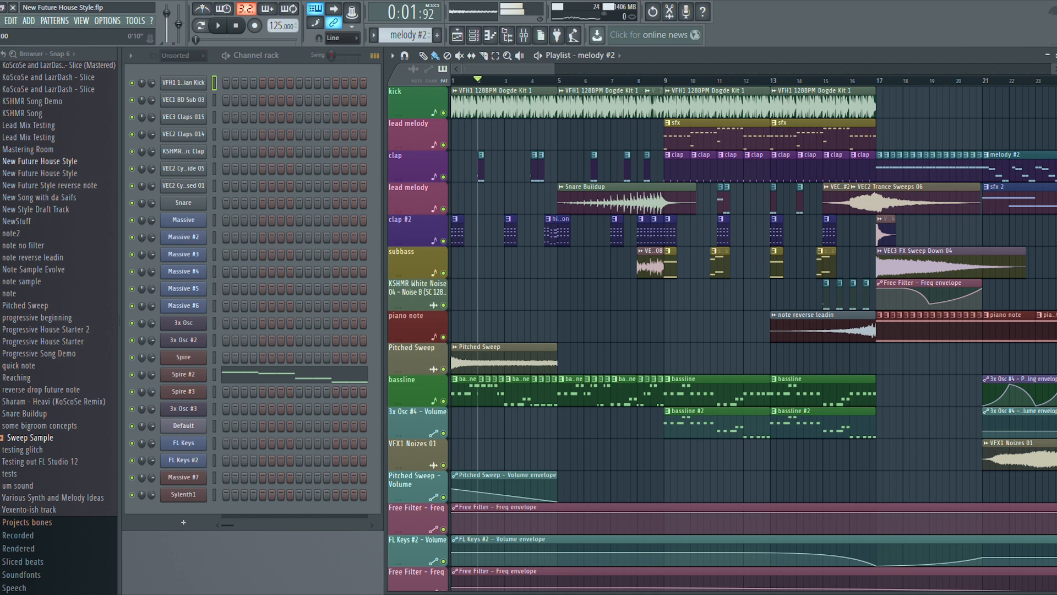
{"action": "right_click", "coordinate": [444, 209]}
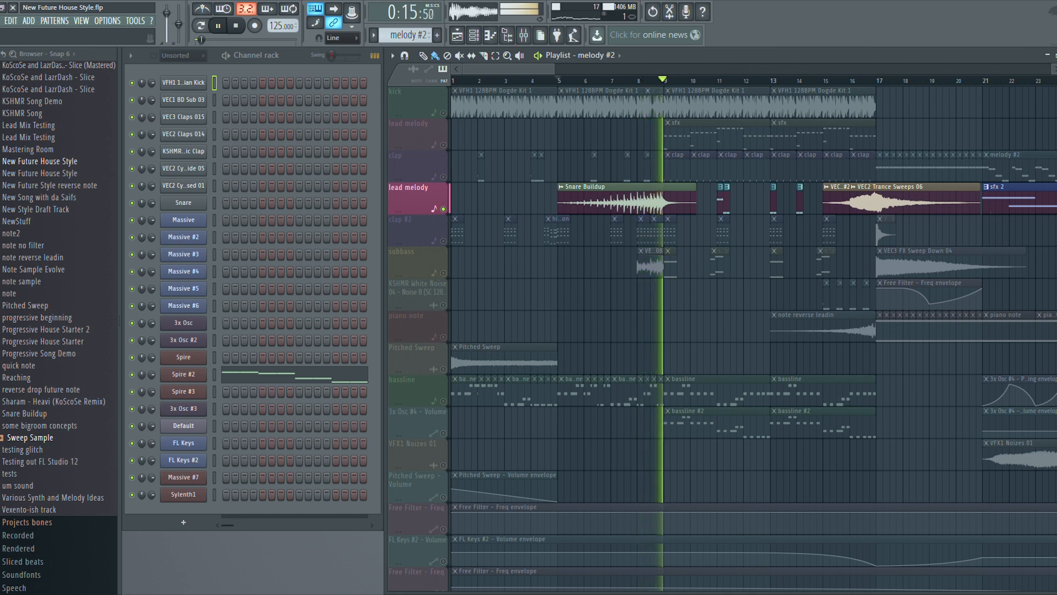
{"action": "key", "text": "space"}
{"action": "right_click", "coordinate": [443, 210]}
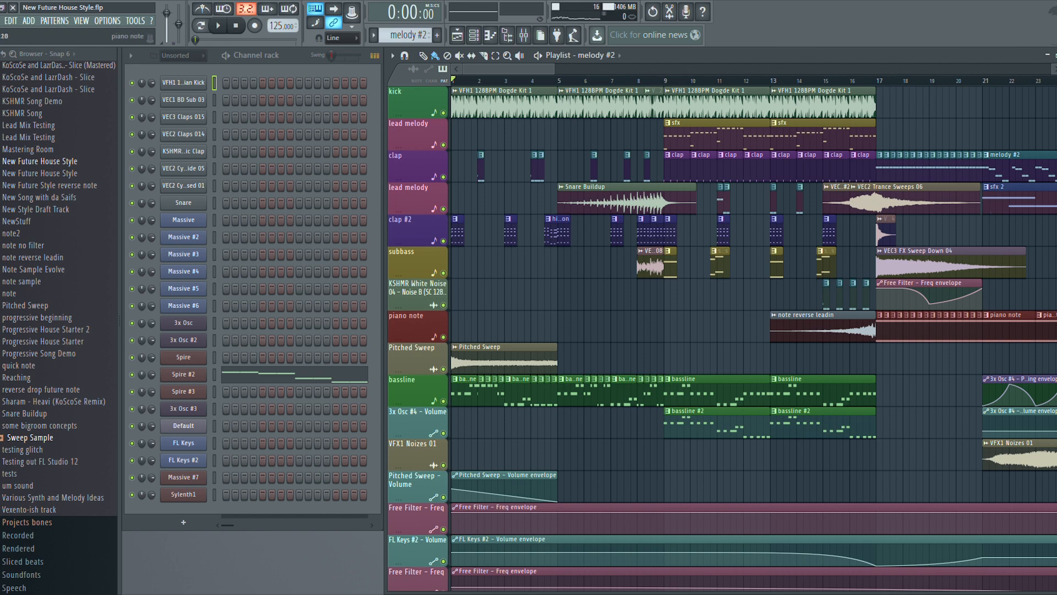
- Audition the Pitched Sweep track in solo together with its volume automation, and restore all playlist tracks
{"action": "right_click", "coordinate": [443, 369]}
{"action": "key", "text": "space"}
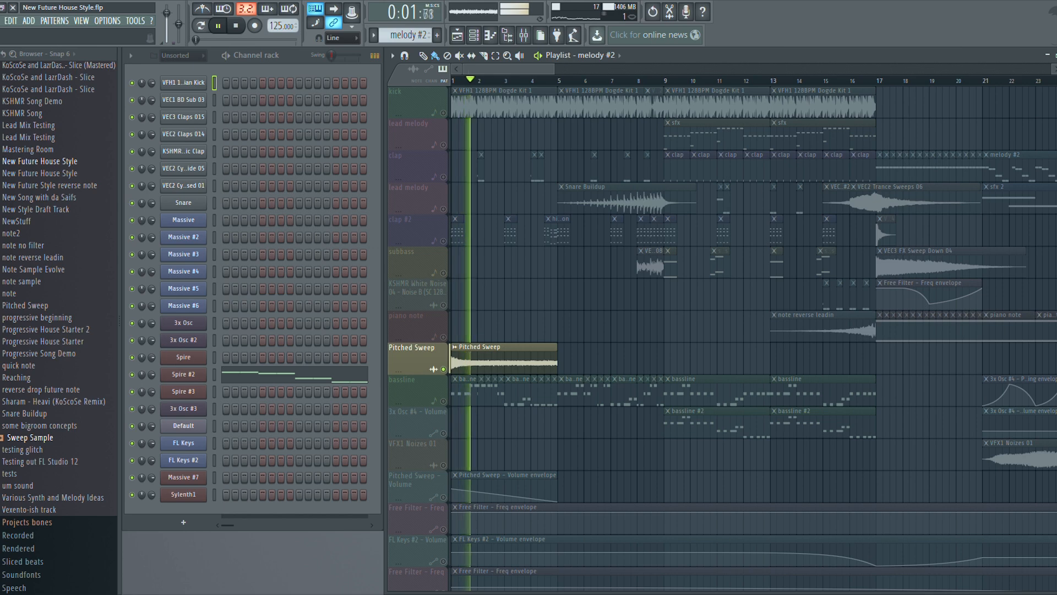
{"action": "right_click", "coordinate": [443, 369]}
{"action": "key", "text": "space"}
{"action": "left_click", "coordinate": [443, 498]}
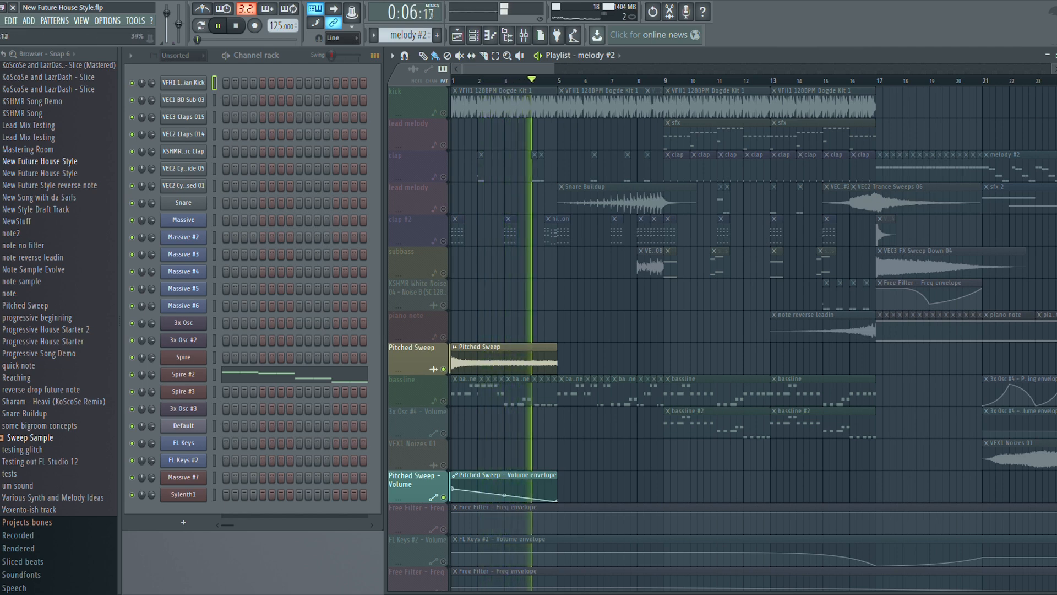
{"action": "key", "text": "space"}
{"action": "right_click", "coordinate": [444, 497]}
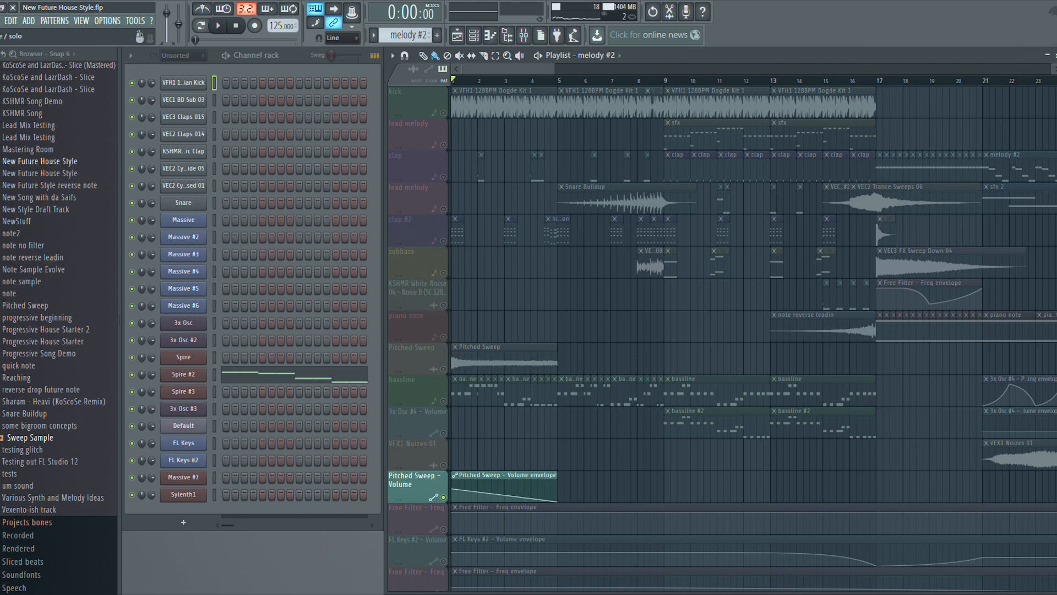
{"action": "right_click", "coordinate": [443, 498]}
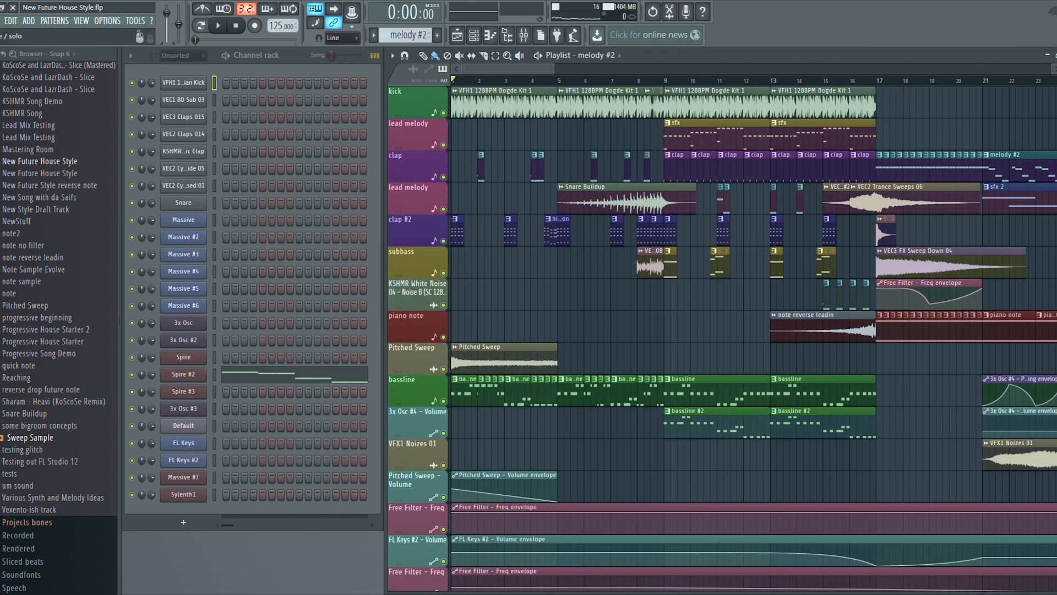
- Solo the clap #2 track, re-enable the automation tracks from Pitched Sweep - Volume down to Gross Beat, and play it
{"action": "right_click", "coordinate": [443, 240]}
{"action": "key", "text": "space"}
{"action": "key", "text": "space"}
{"action": "left_click", "coordinate": [443, 497]}
{"action": "scroll", "coordinate": [443, 497], "scroll_direction": "down", "scroll_amount": 3}
{"action": "left_click", "coordinate": [443, 561]}
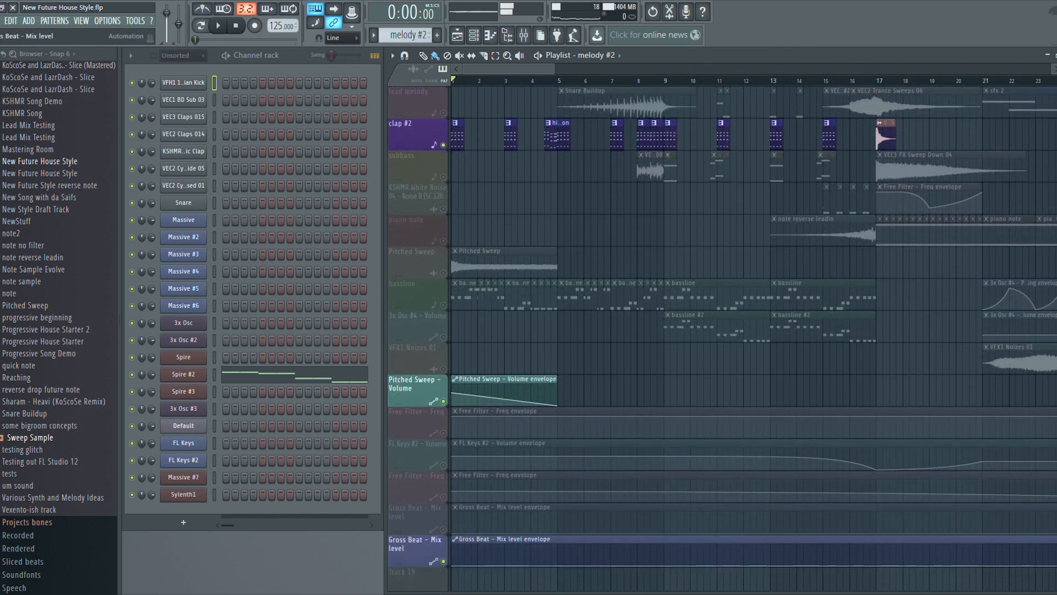
{"action": "left_click", "coordinate": [443, 529]}
{"action": "left_click", "coordinate": [444, 498]}
{"action": "left_click", "coordinate": [443, 466]}
{"action": "left_click", "coordinate": [443, 433]}
{"action": "key", "text": "space"}
{"action": "scroll", "coordinate": [419, 195], "scroll_direction": "up", "scroll_amount": 3}
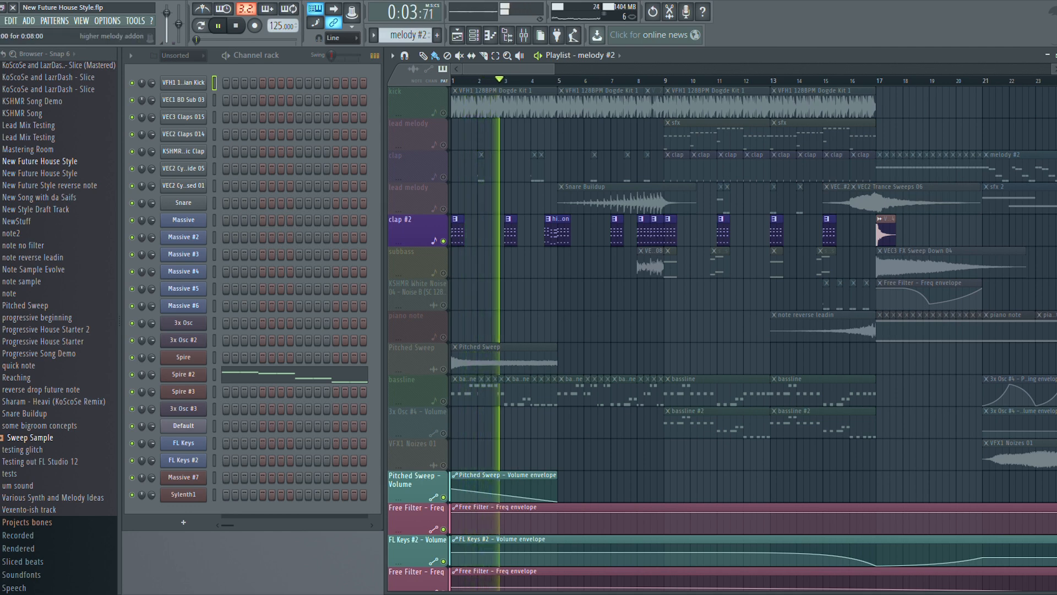
- Select the higher melody addon pattern on clap #2, and inspect the OP 1 and main pages of its Default Sytrus channel
{"action": "left_click", "coordinate": [457, 234]}
{"action": "left_click", "coordinate": [184, 426]}
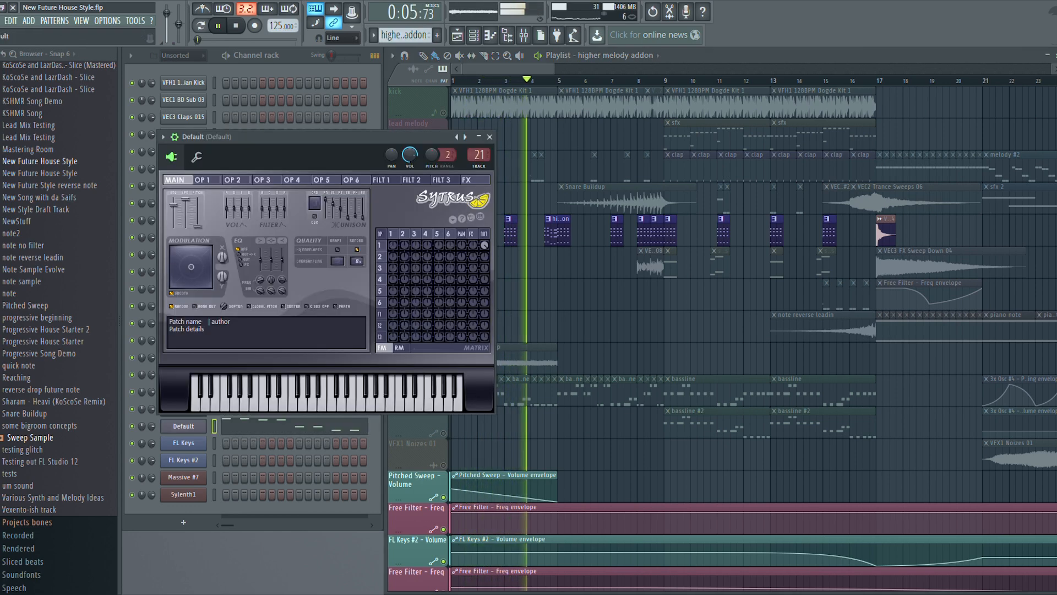
{"action": "key", "text": "space"}
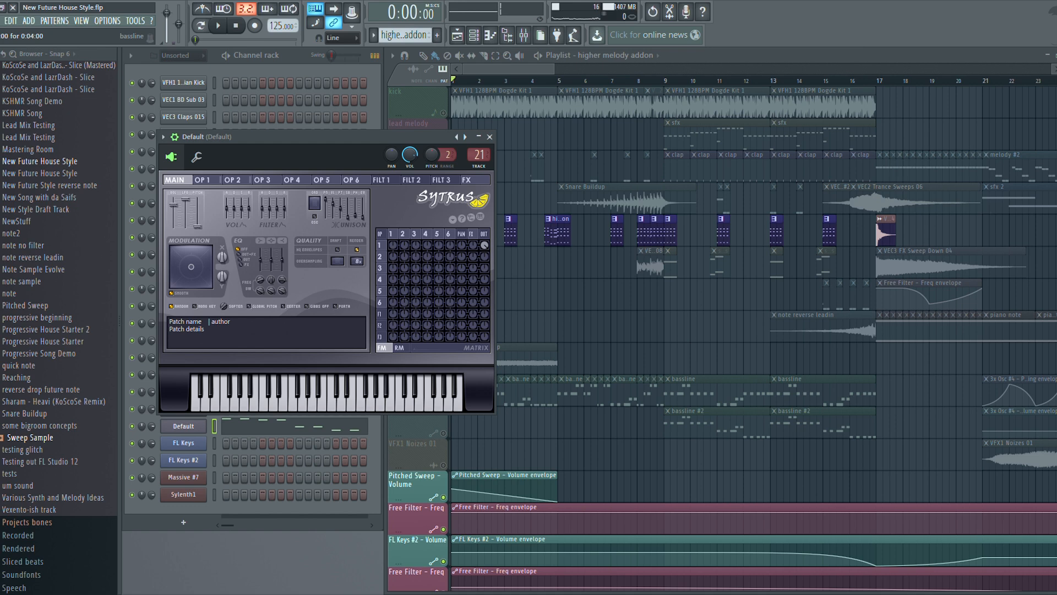
{"action": "left_click", "coordinate": [202, 180]}
{"action": "left_click", "coordinate": [175, 180]}
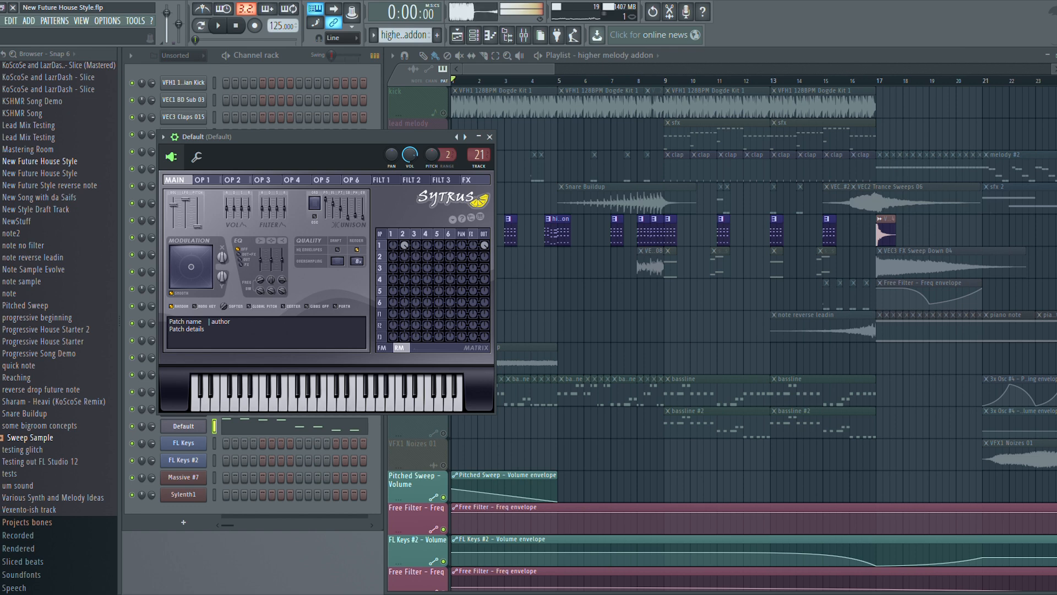
{"action": "left_click", "coordinate": [490, 136]}
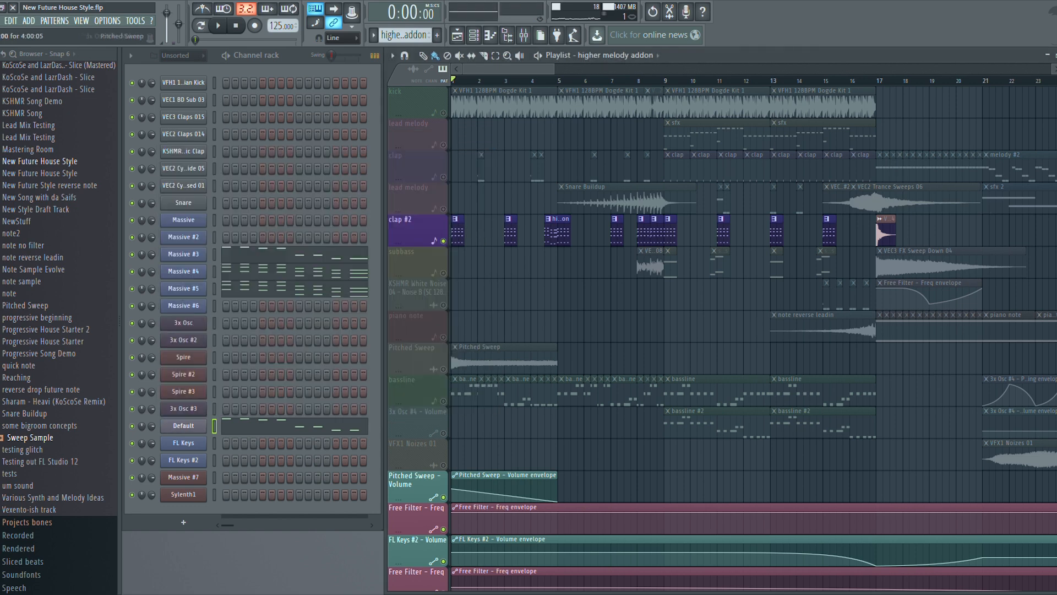
- Bring all playlist tracks back, play the arrangement briefly, and solo the kick track
{"action": "right_click", "coordinate": [443, 241]}
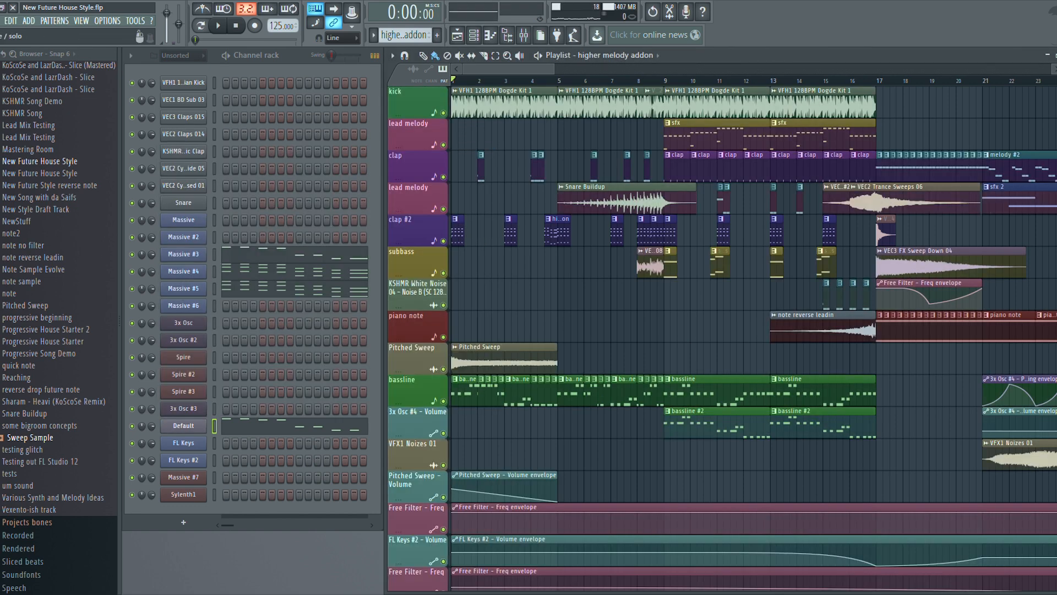
{"action": "key", "text": "space"}
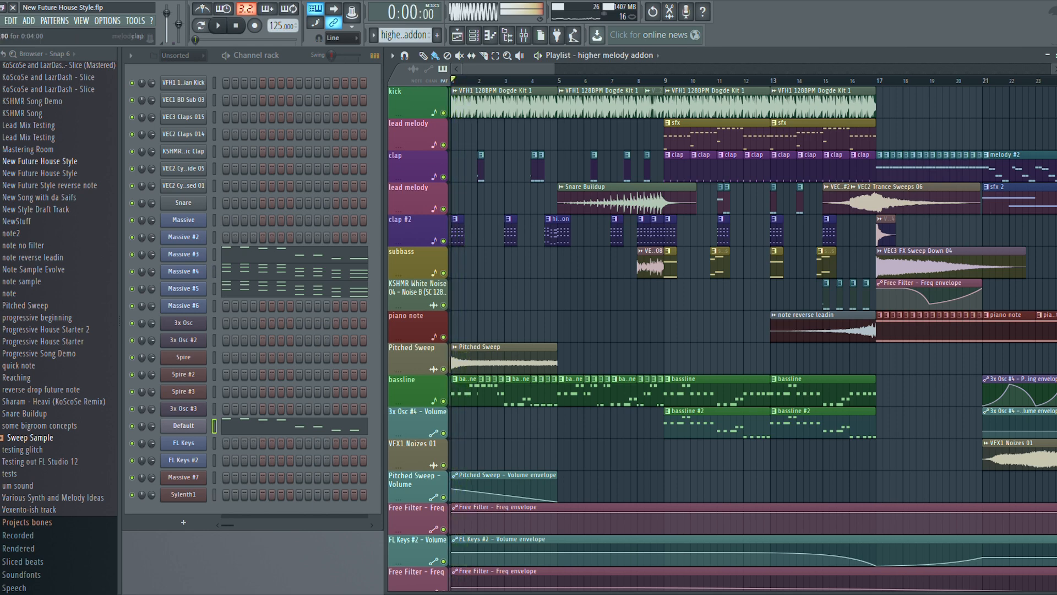
{"action": "right_click", "coordinate": [443, 113]}
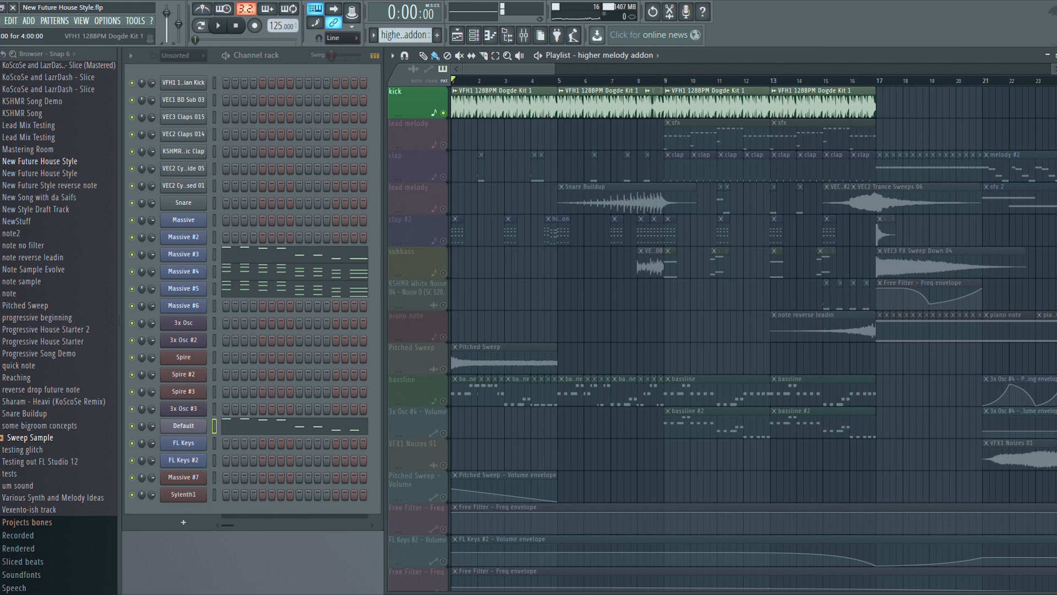
- Browse the sample library to the VFH1 128BPM Dogde Kit folder, and select the VFH1 128BPM Dogde Kit 1 clip on the kick track
{"action": "scroll", "coordinate": [59, 330], "scroll_direction": "up", "scroll_amount": 15}
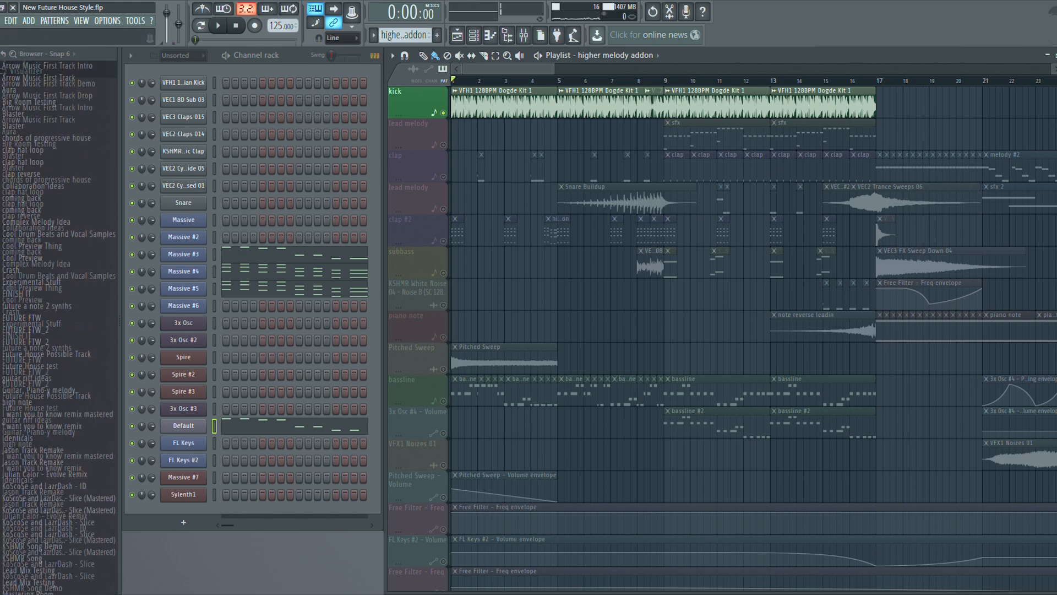
{"action": "scroll", "coordinate": [59, 327], "scroll_direction": "up", "scroll_amount": 3}
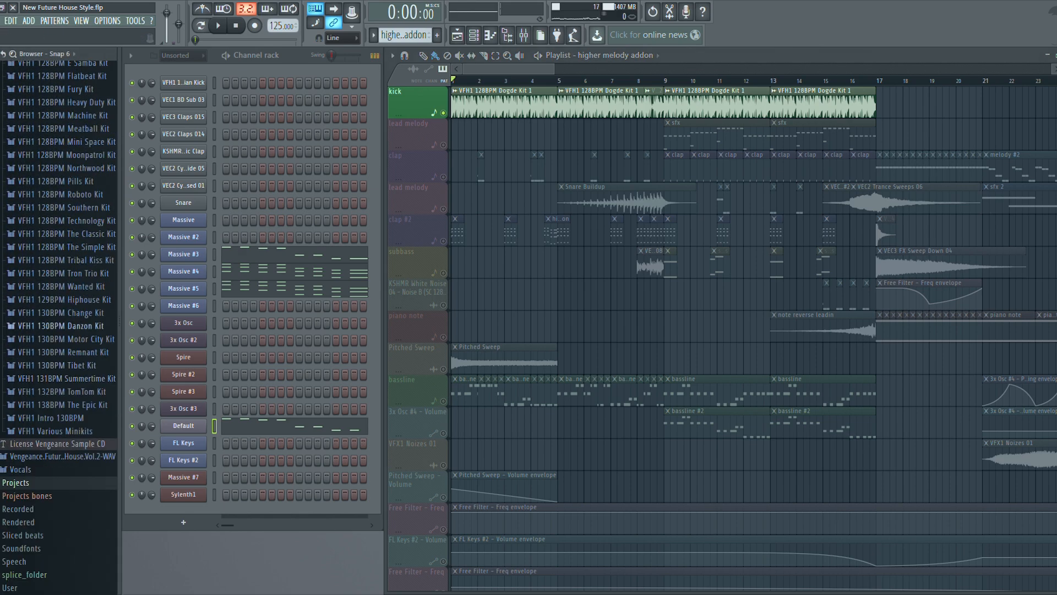
{"action": "scroll", "coordinate": [59, 327], "scroll_direction": "up", "scroll_amount": 20}
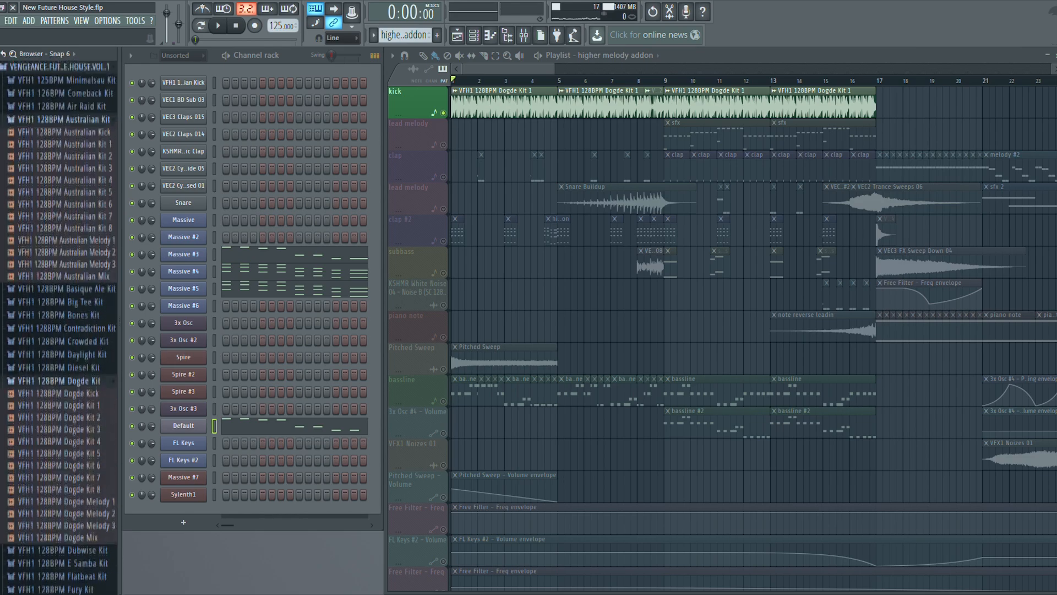
{"action": "scroll", "coordinate": [59, 328], "scroll_direction": "up", "scroll_amount": 20}
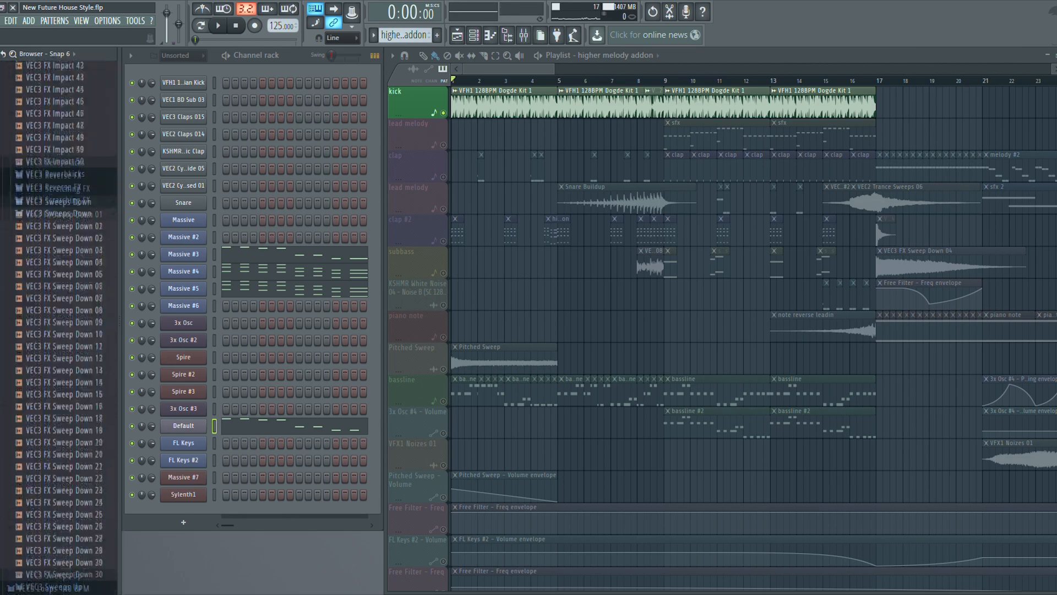
{"action": "scroll", "coordinate": [59, 328], "scroll_direction": "up", "scroll_amount": 6}
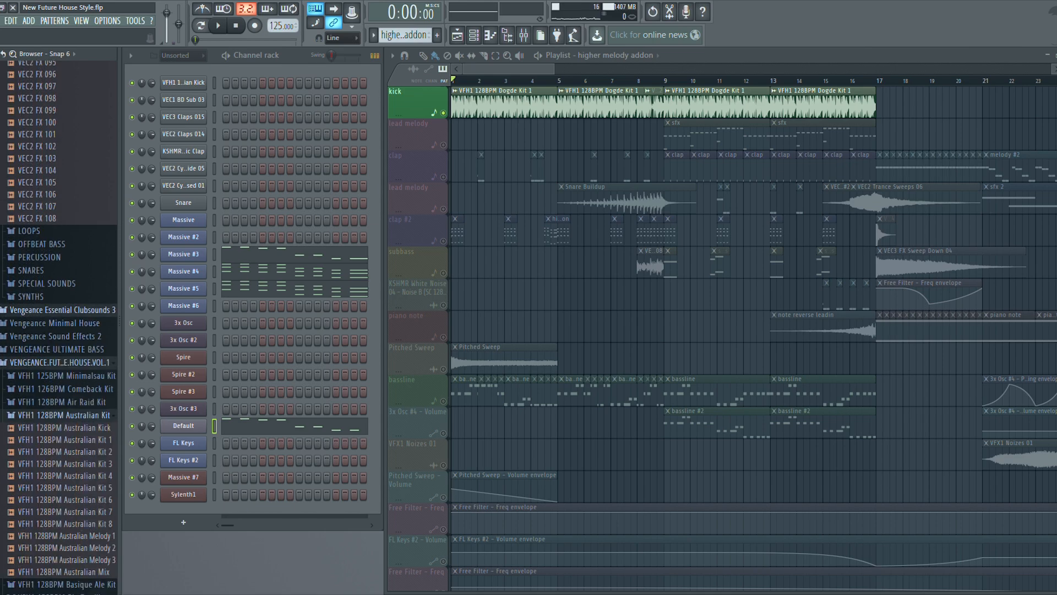
{"action": "scroll", "coordinate": [59, 327], "scroll_direction": "down", "scroll_amount": 4}
{"action": "left_click", "coordinate": [499, 106]}
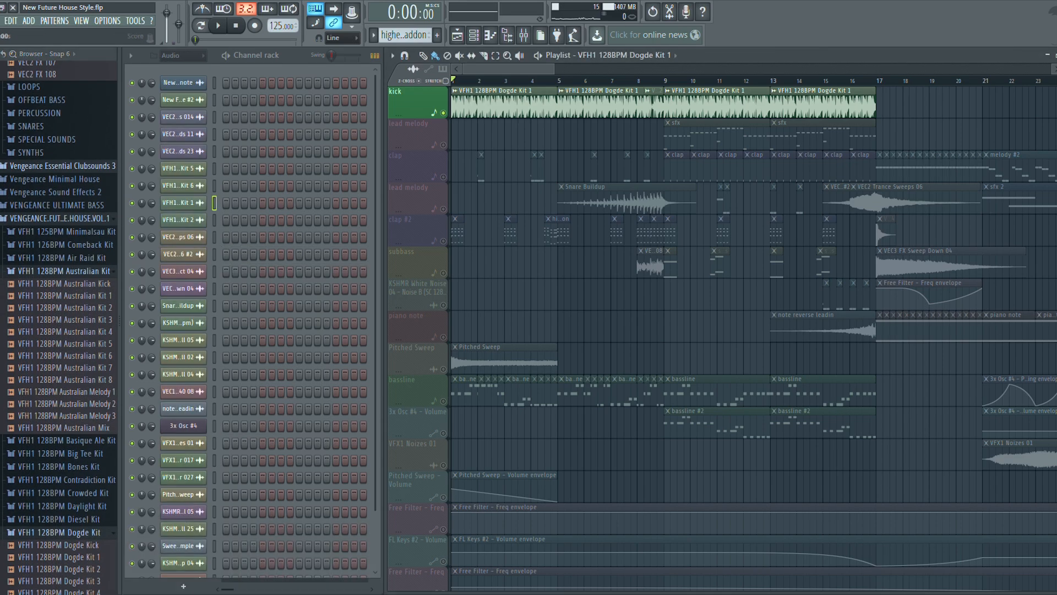
- Preview the VFH1 128BPM Dogde Kit 1 and Dogde Kit 2 samples in the library, and play the soloed kick track
{"action": "scroll", "coordinate": [55, 434], "scroll_direction": "down", "scroll_amount": 6}
{"action": "left_click", "coordinate": [60, 341]}
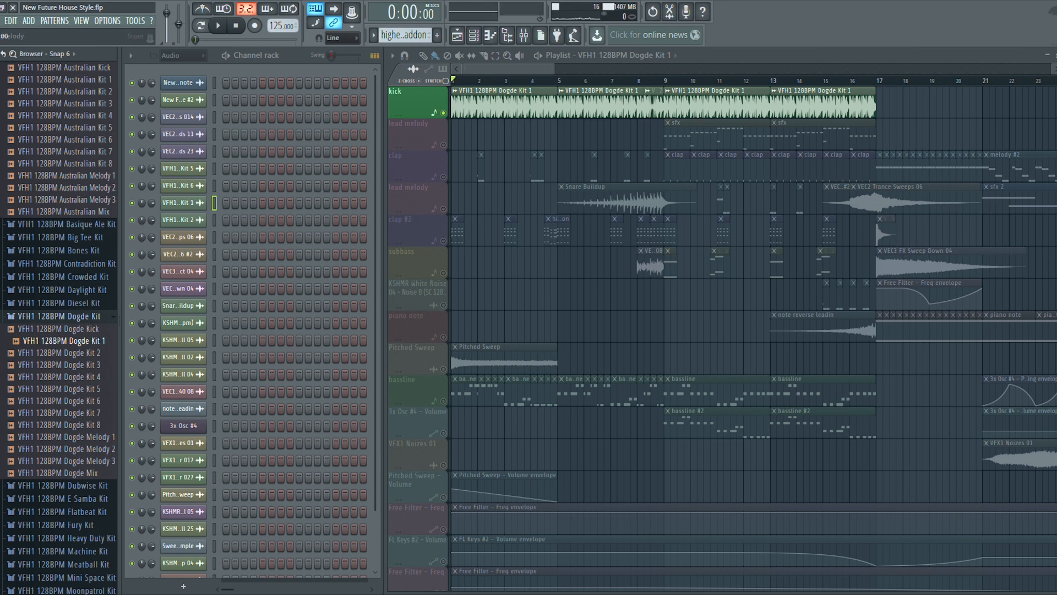
{"action": "left_click", "coordinate": [60, 353]}
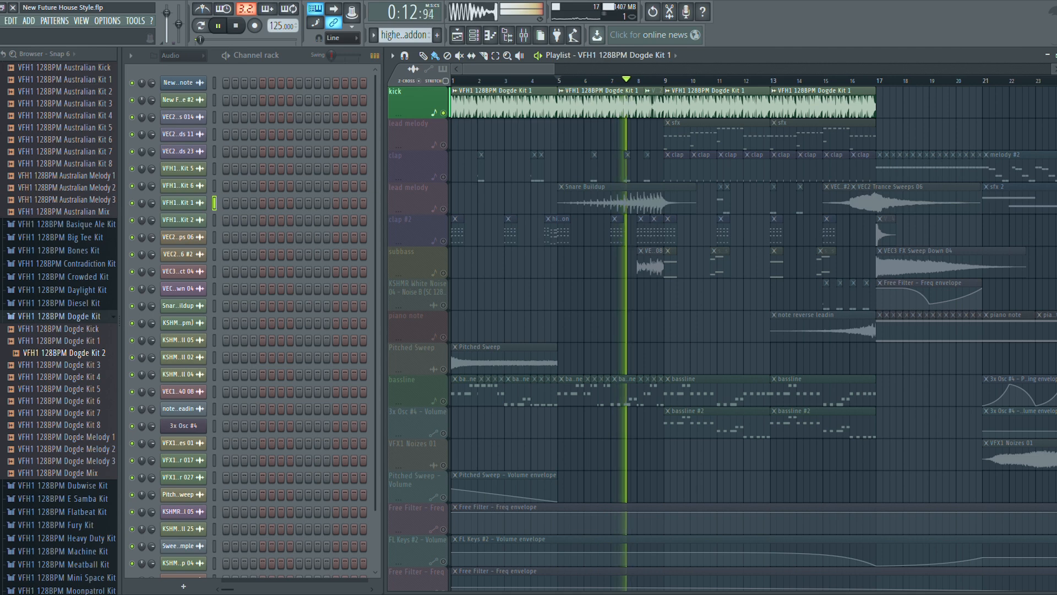
{"action": "key", "text": "space"}
{"action": "key", "text": "space"}
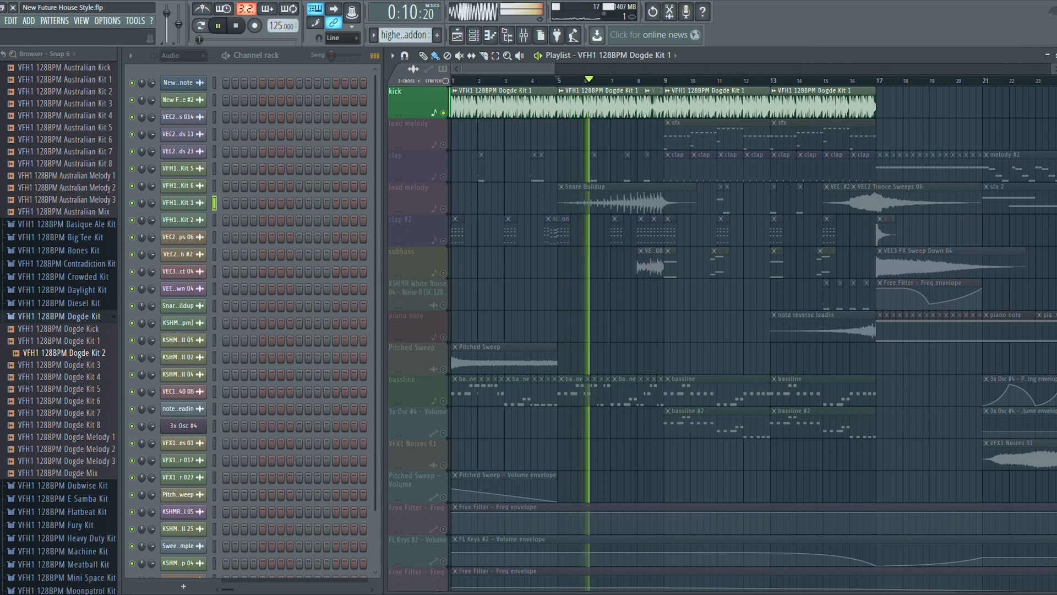
- Examine the kick track's loop clips around bar 9 during playback, and bring all playlist tracks back
{"action": "scroll", "coordinate": [610, 107], "scroll_direction": "up", "scroll_amount": 4}
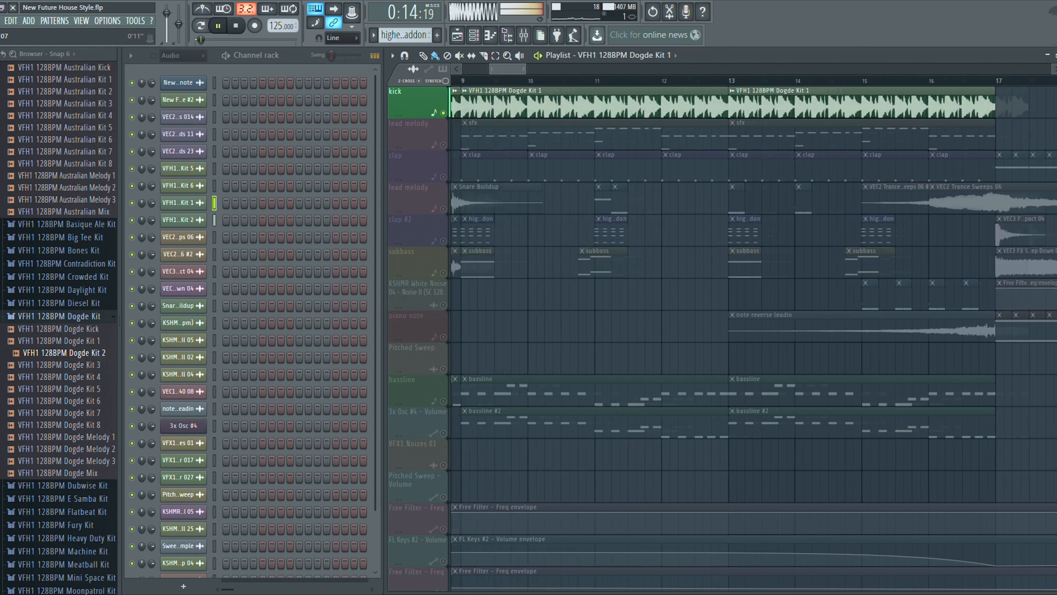
{"action": "scroll", "coordinate": [501, 107], "scroll_direction": "left", "scroll_amount": 5}
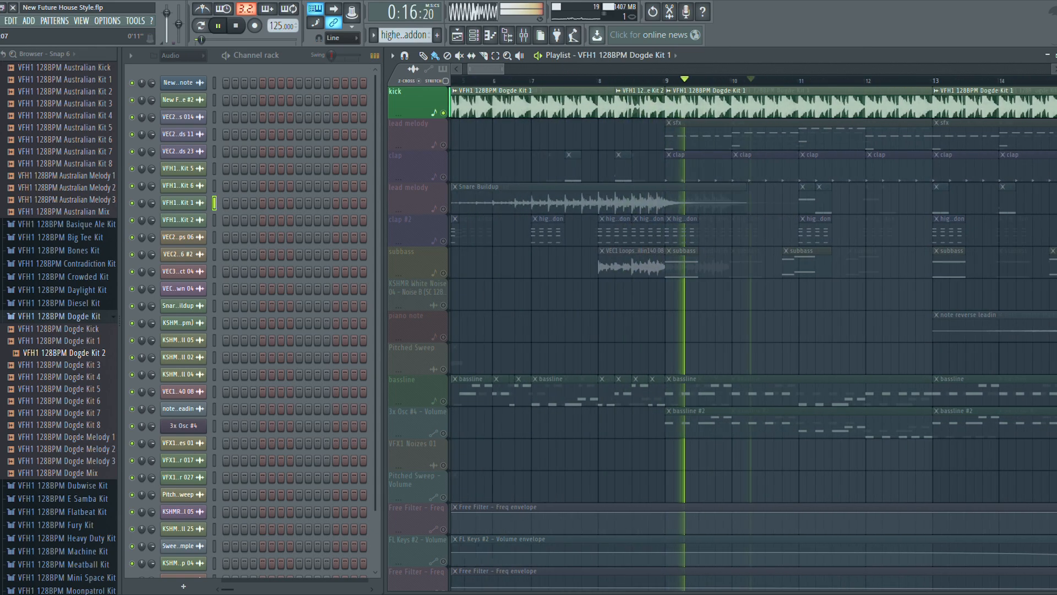
{"action": "scroll", "coordinate": [501, 108], "scroll_direction": "down", "scroll_amount": 3}
{"action": "scroll", "coordinate": [501, 107], "scroll_direction": "down", "scroll_amount": 5}
{"action": "key", "text": "space"}
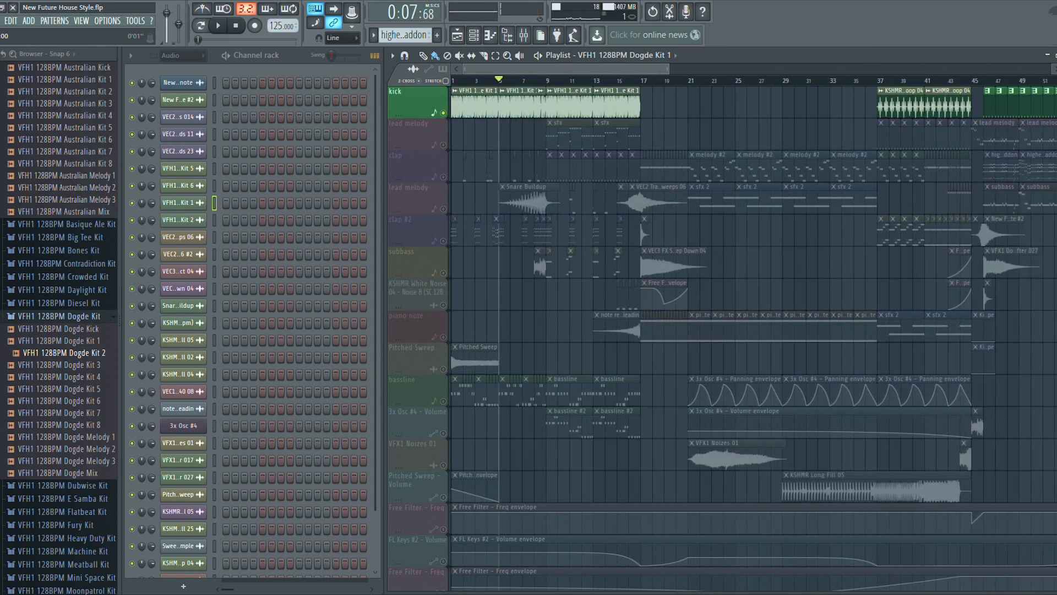
{"action": "scroll", "coordinate": [501, 108], "scroll_direction": "up", "scroll_amount": 1}
{"action": "right_click", "coordinate": [443, 113]}
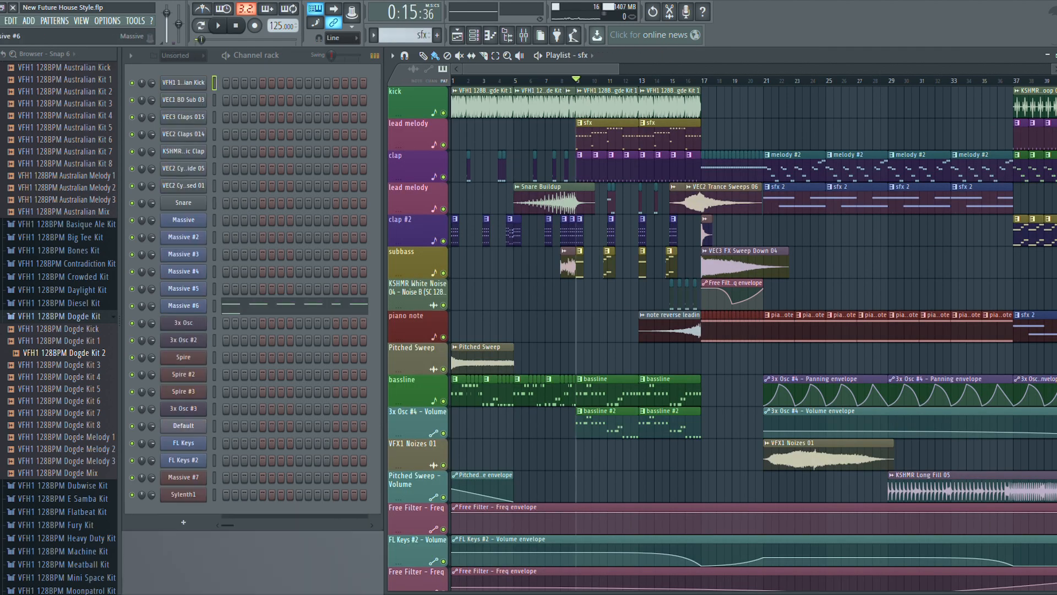
- Open the Massive #6 channel, look at its File options, and audition its FX 04 preset with a few notes
{"action": "left_click", "coordinate": [184, 305]}
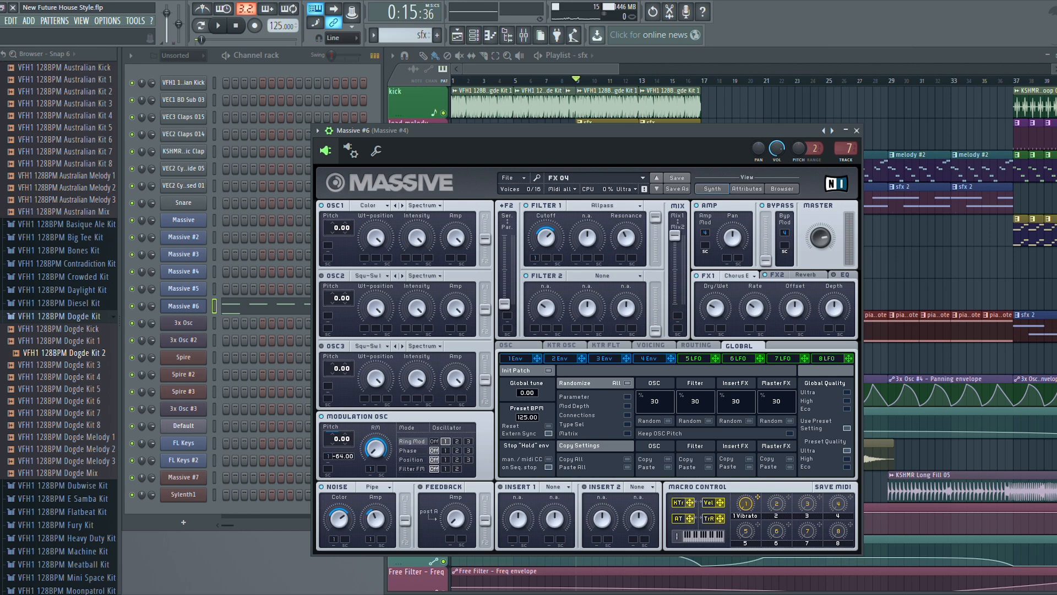
{"action": "left_click", "coordinate": [513, 178]}
{"action": "left_click", "coordinate": [518, 186]}
{"action": "key", "text": "z"}
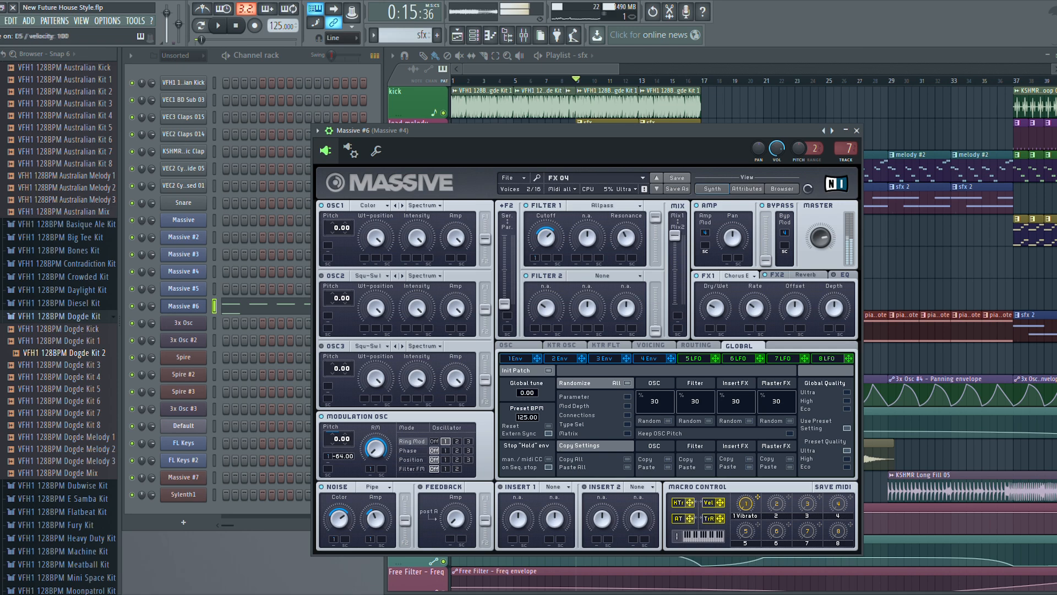
{"action": "key", "text": "v"}
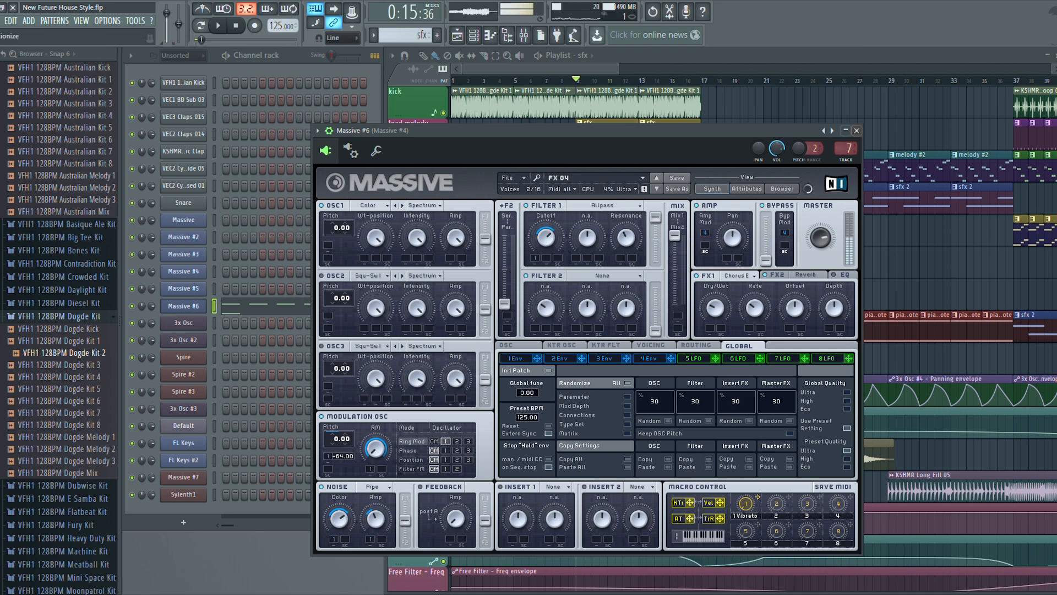
{"action": "key", "text": "Escape"}
- Play the sfx pattern with the upper lead melody track soloed and its automation tracks re-enabled, and bring all playlist tracks back
{"action": "right_click", "coordinate": [443, 144]}
{"action": "key", "text": "space"}
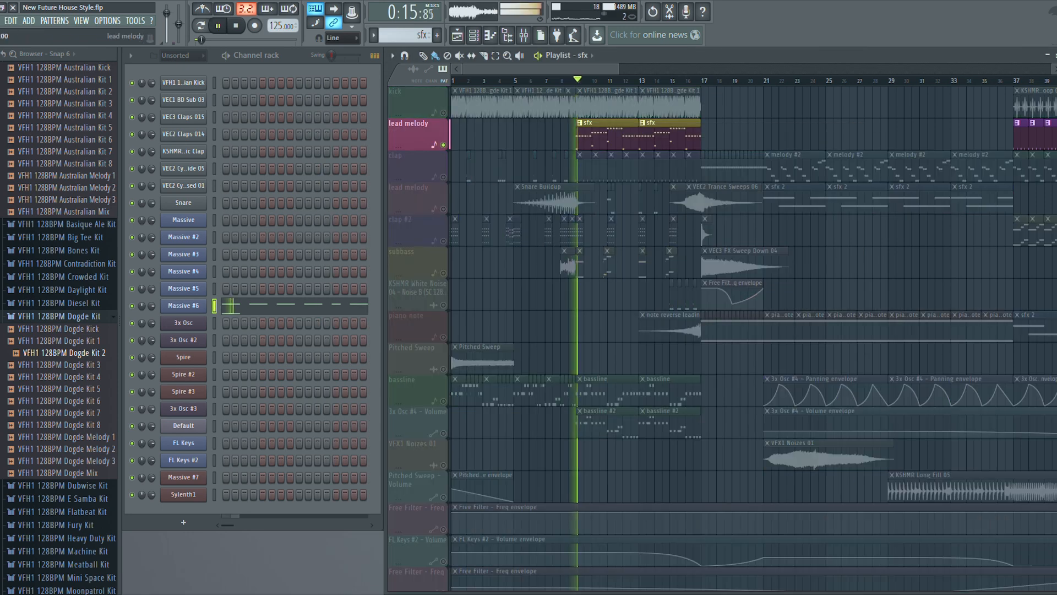
{"action": "left_click", "coordinate": [443, 529]}
{"action": "scroll", "coordinate": [749, 331], "scroll_direction": "down", "scroll_amount": 4}
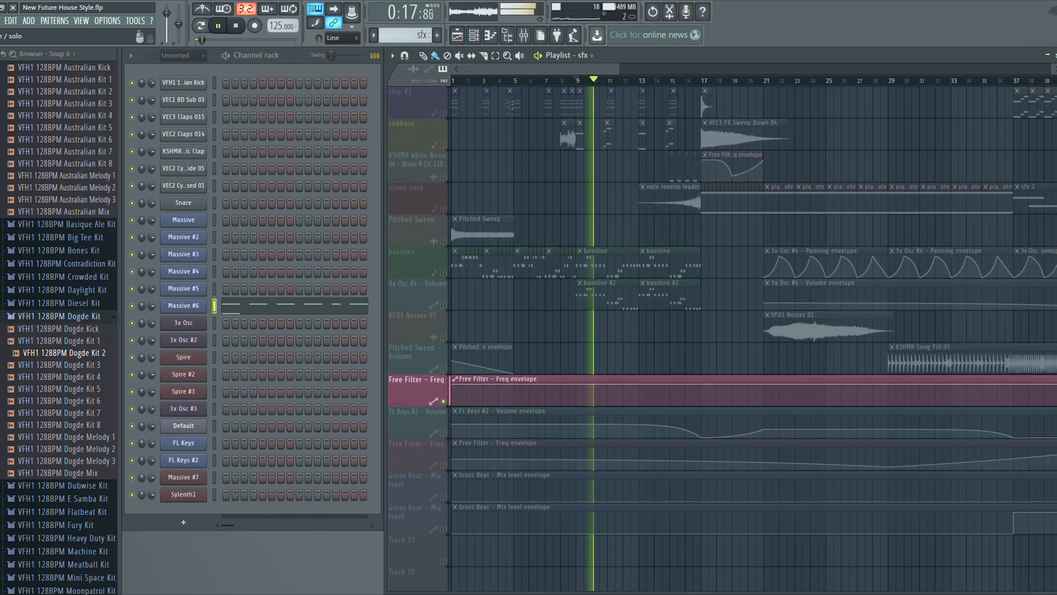
{"action": "left_click", "coordinate": [444, 465]}
{"action": "left_click", "coordinate": [443, 433]}
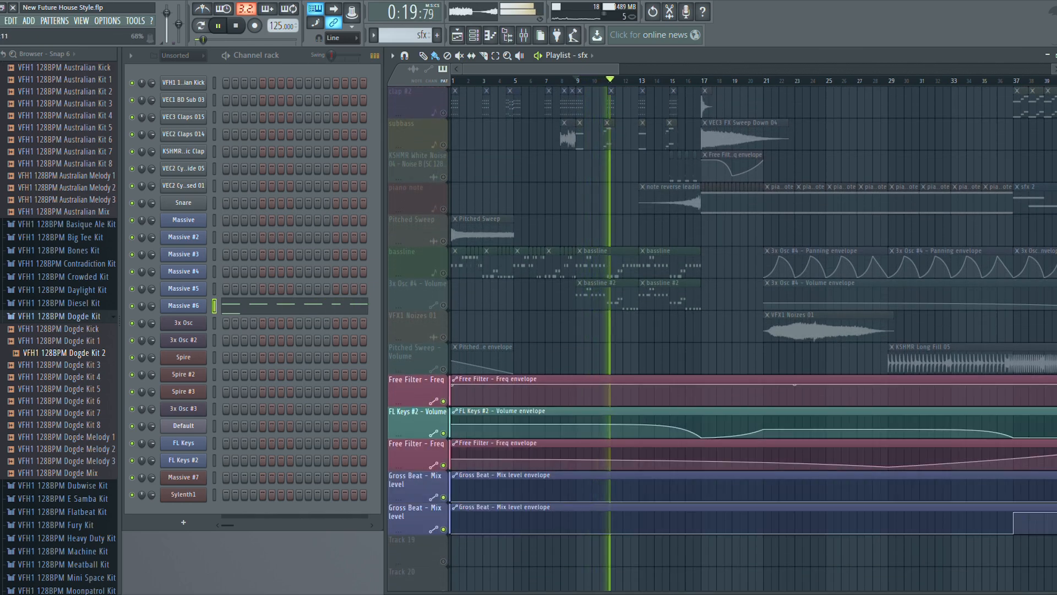
{"action": "left_click", "coordinate": [443, 369]}
{"action": "scroll", "coordinate": [749, 330], "scroll_direction": "up", "scroll_amount": 4}
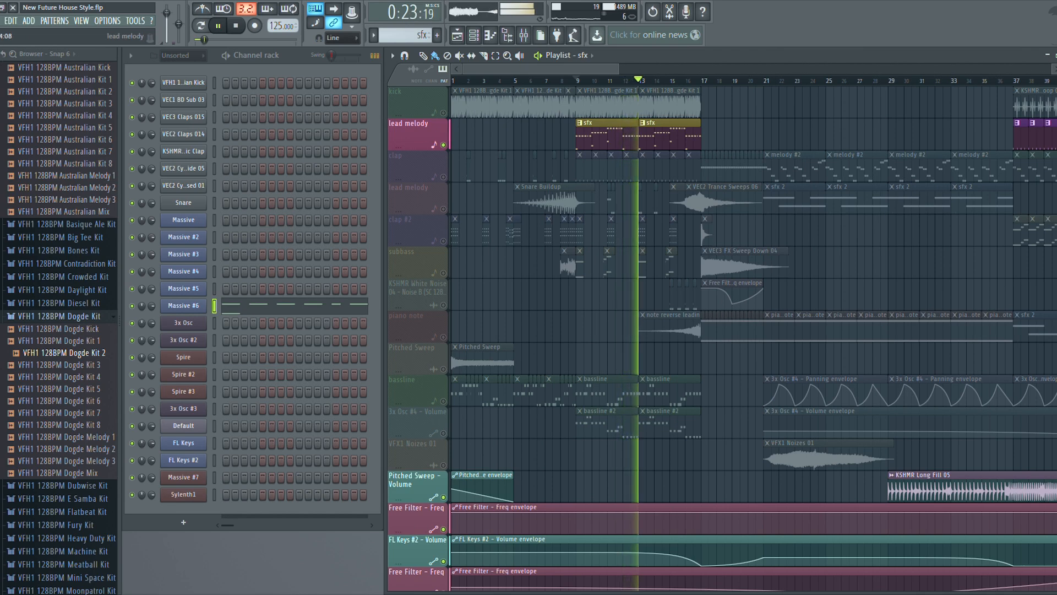
{"action": "key", "text": "space"}
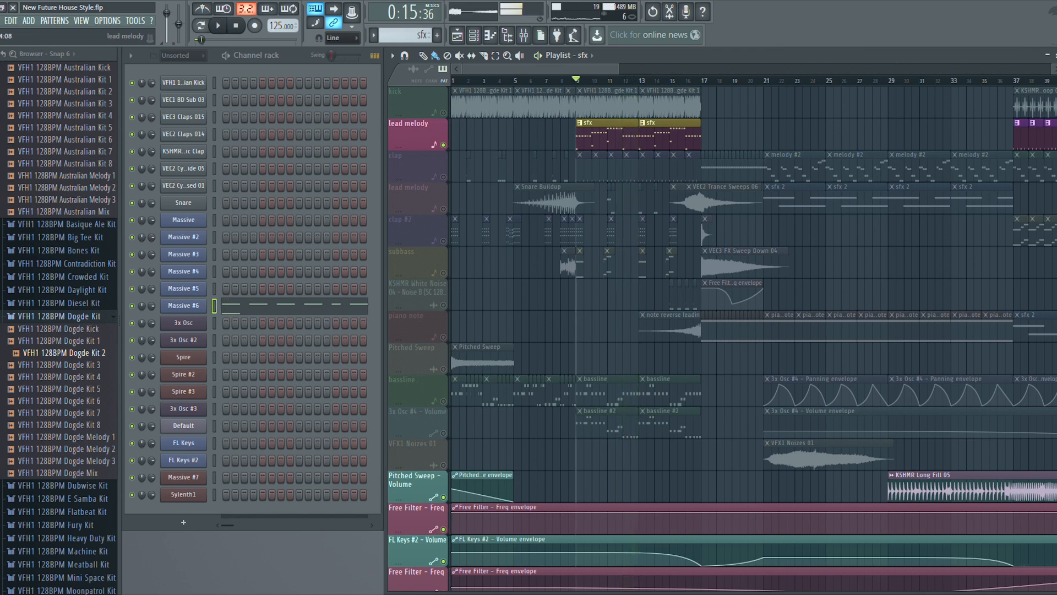
{"action": "right_click", "coordinate": [443, 145]}
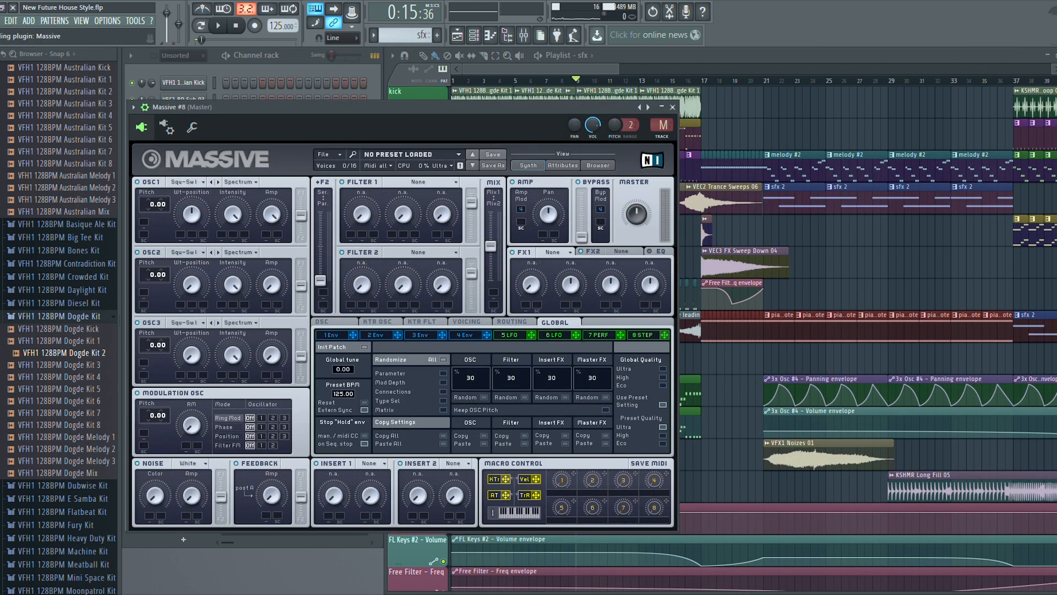
- Audition the BASS 24 preset in the Massive #8 channel with a few notes, and delete that channel
{"action": "left_click", "coordinate": [330, 154]}
{"action": "left_click", "coordinate": [333, 163]}
{"action": "key", "text": "r"}
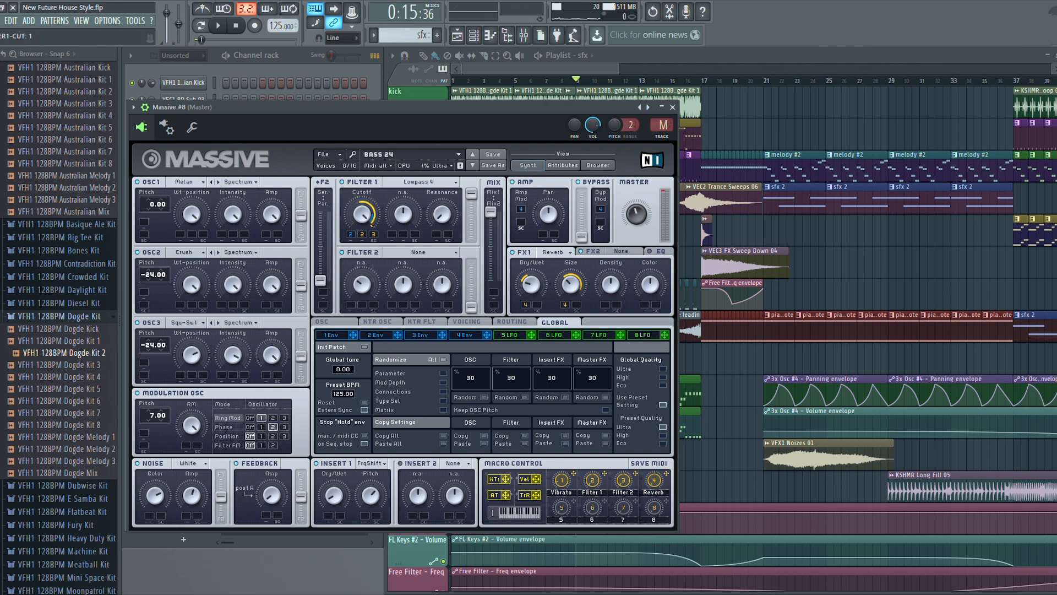
{"action": "key", "text": "e"}
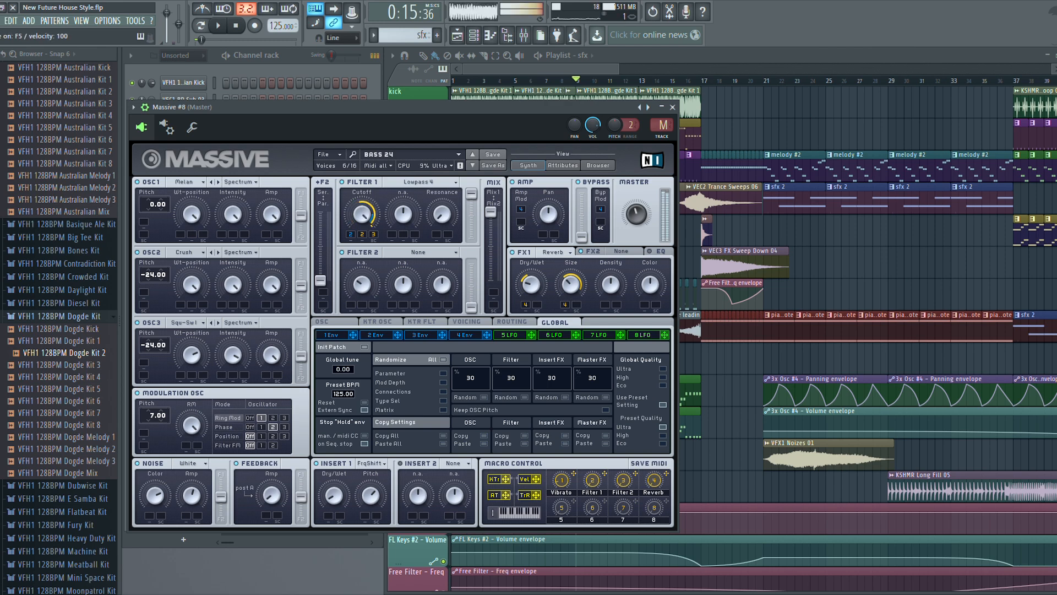
{"action": "key", "text": "Escape"}
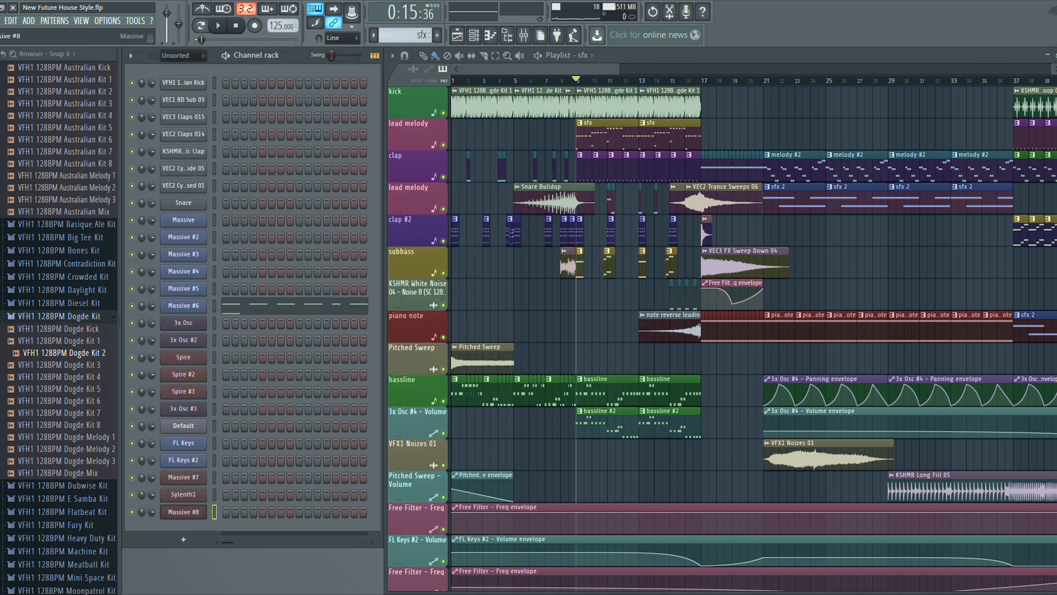
{"action": "key", "text": "Return"}
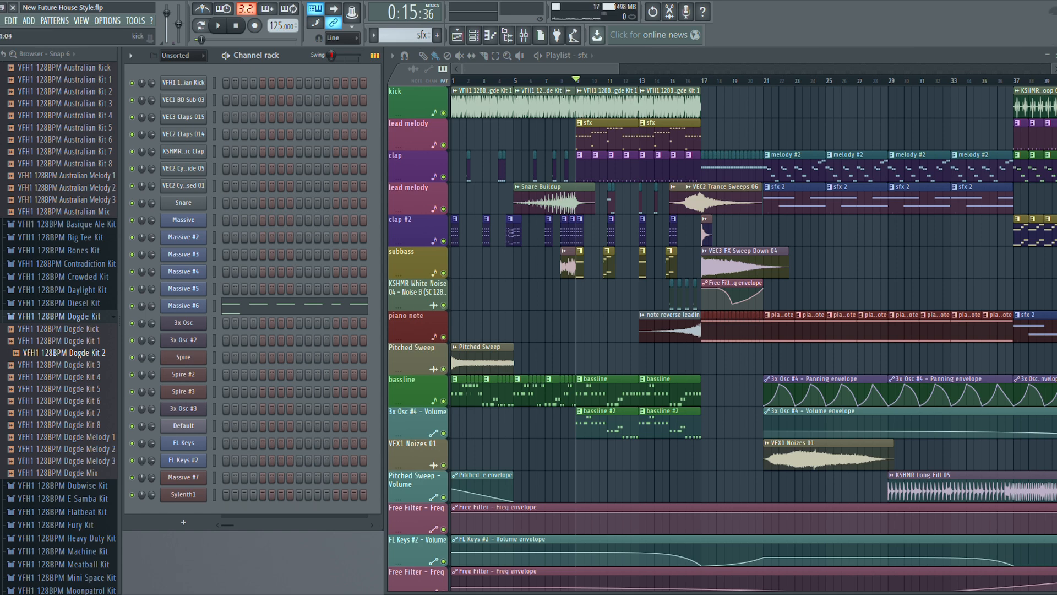
- Move the playback position to bar 17 and play the full arrangement briefly from there
{"action": "left_click_drag", "start_coordinate": [558, 68], "coordinate": [587, 69]}
{"action": "left_click", "coordinate": [586, 80]}
{"action": "key", "text": "space"}
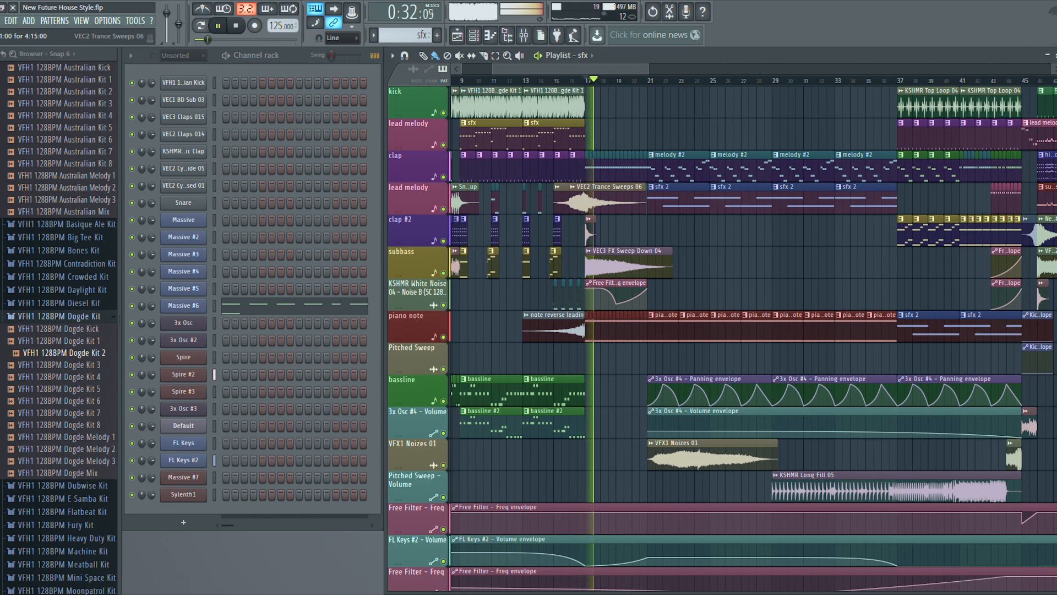
{"action": "key", "text": "space"}
- Solo the clap #2 track, re-enable the first Free Filter - Freq automation track, and play from bar 17
{"action": "right_click", "coordinate": [443, 240]}
{"action": "key", "text": "space"}
{"action": "key", "text": "space"}
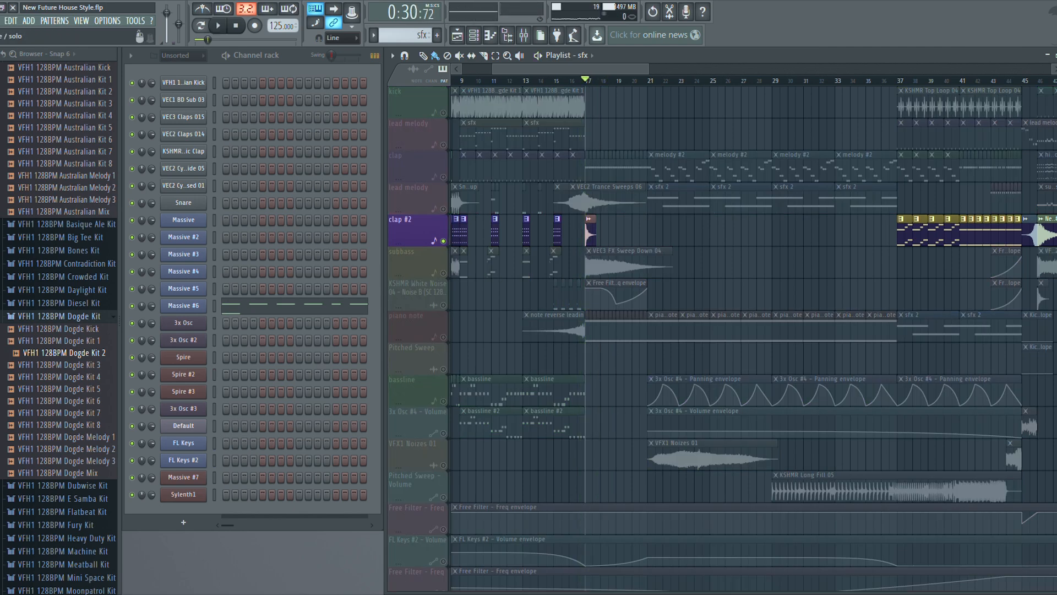
{"action": "left_click", "coordinate": [443, 529]}
{"action": "key", "text": "space"}
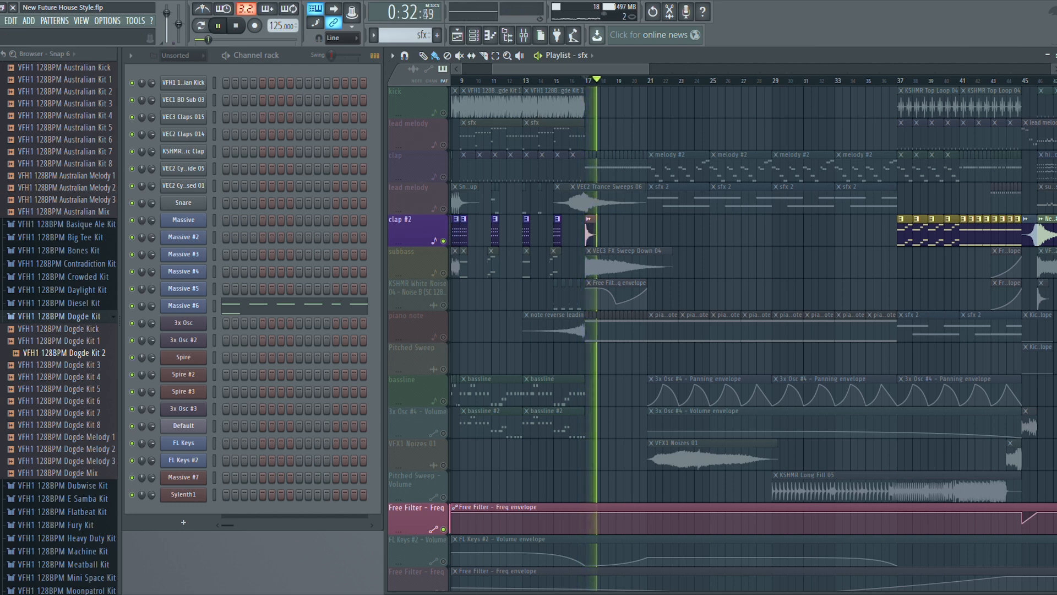
{"action": "key", "text": "space"}
{"action": "key", "text": "space"}
{"action": "key", "text": "space"}
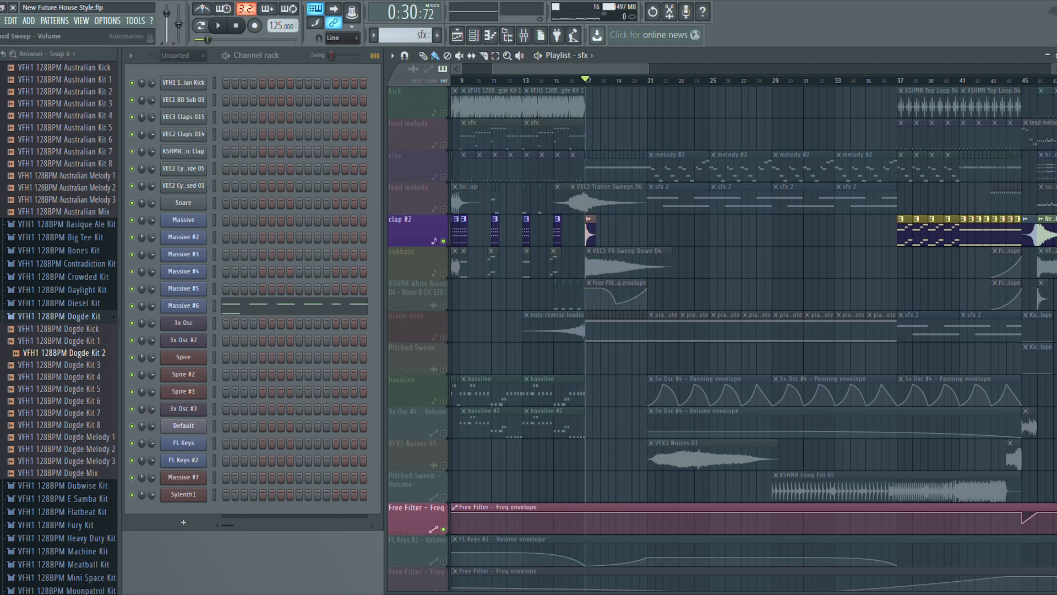
- Enable the KSHMR White Noise track alongside clap #2 and play the section from bar 17
{"action": "left_click_drag", "start_coordinate": [647, 68], "coordinate": [620, 69]}
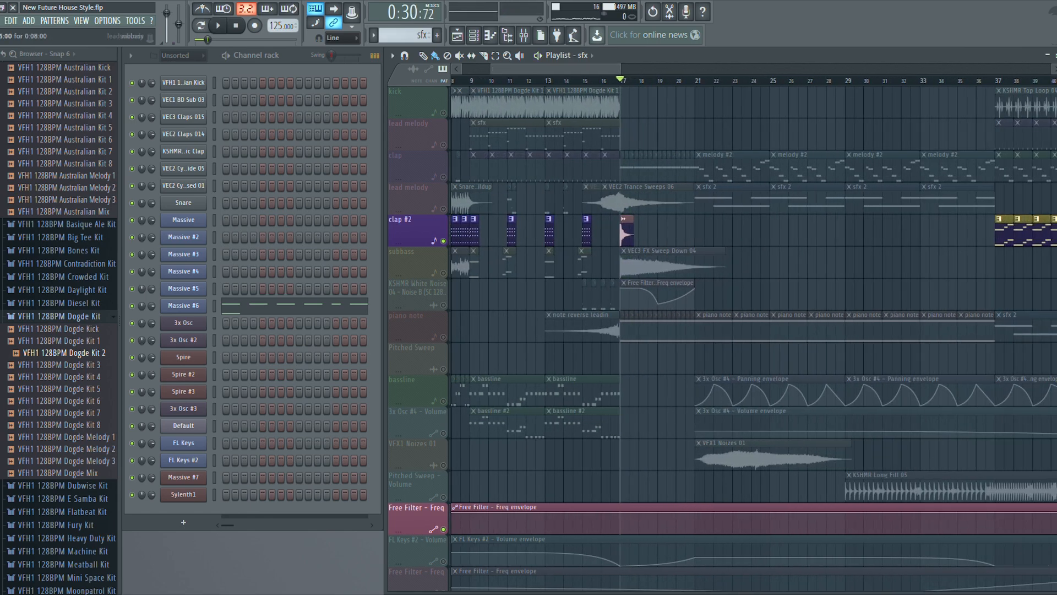
{"action": "left_click", "coordinate": [443, 305]}
{"action": "key", "text": "space"}
{"action": "key", "text": "space"}
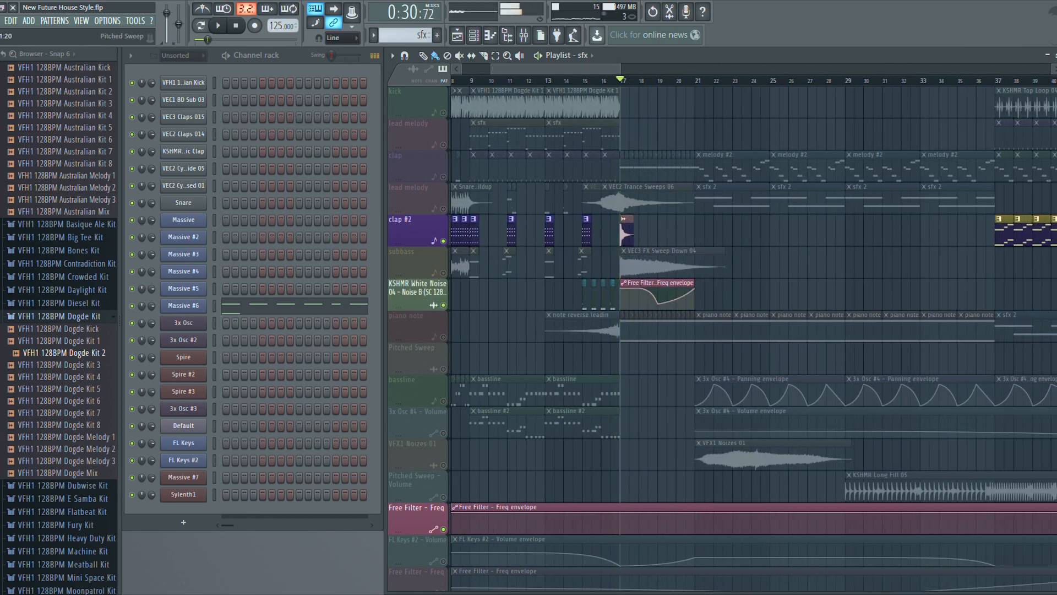
- Enable both Gross Beat automation tracks, the second Free Filter - Freq track and the FL Keys #2 - Volume track, and play from bar 17
{"action": "scroll", "coordinate": [622, 435], "scroll_direction": "down", "scroll_amount": 3}
{"action": "left_click", "coordinate": [443, 562]}
{"action": "left_click", "coordinate": [443, 530]}
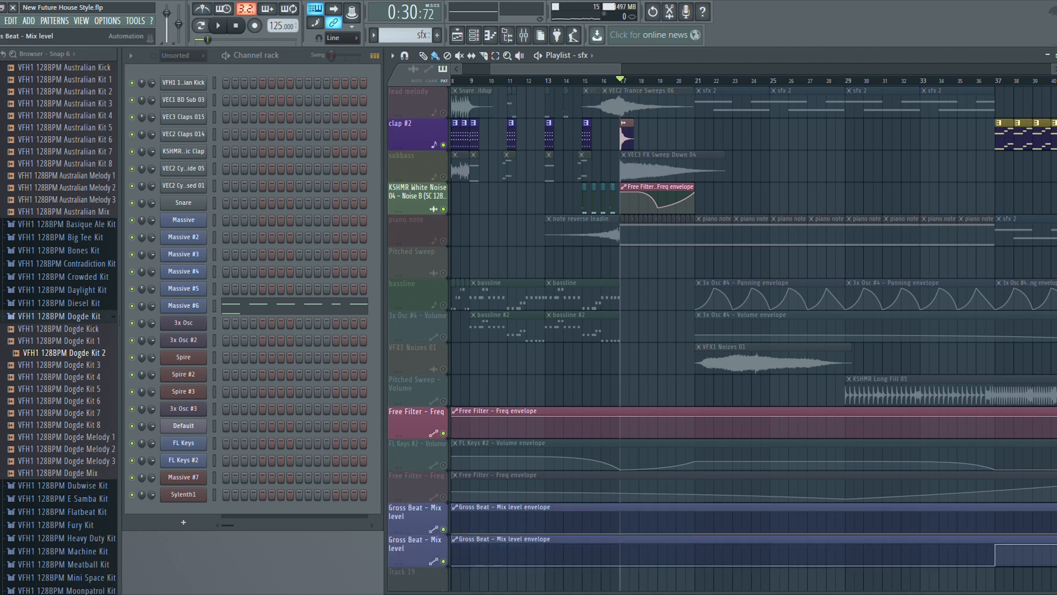
{"action": "left_click", "coordinate": [443, 499]}
{"action": "left_click", "coordinate": [444, 465]}
{"action": "key", "text": "space"}
{"action": "key", "text": "space"}
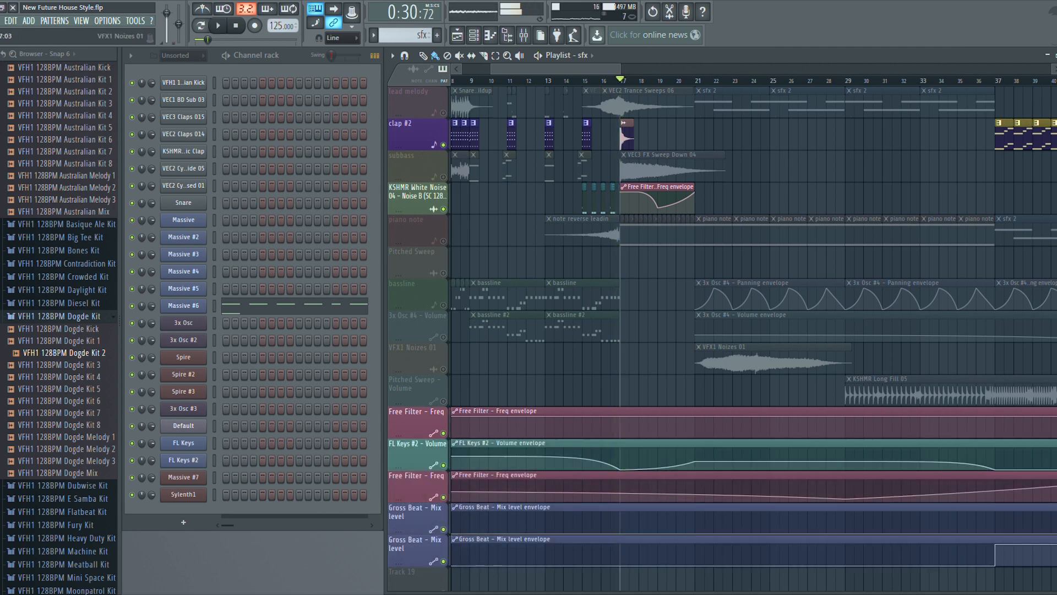
- Enable the piano note track as well and play the section from bar 17 to about bar 21
{"action": "scroll", "coordinate": [771, 452], "scroll_direction": "up", "scroll_amount": 3}
{"action": "left_click", "coordinate": [443, 335]}
{"action": "key", "text": "space"}
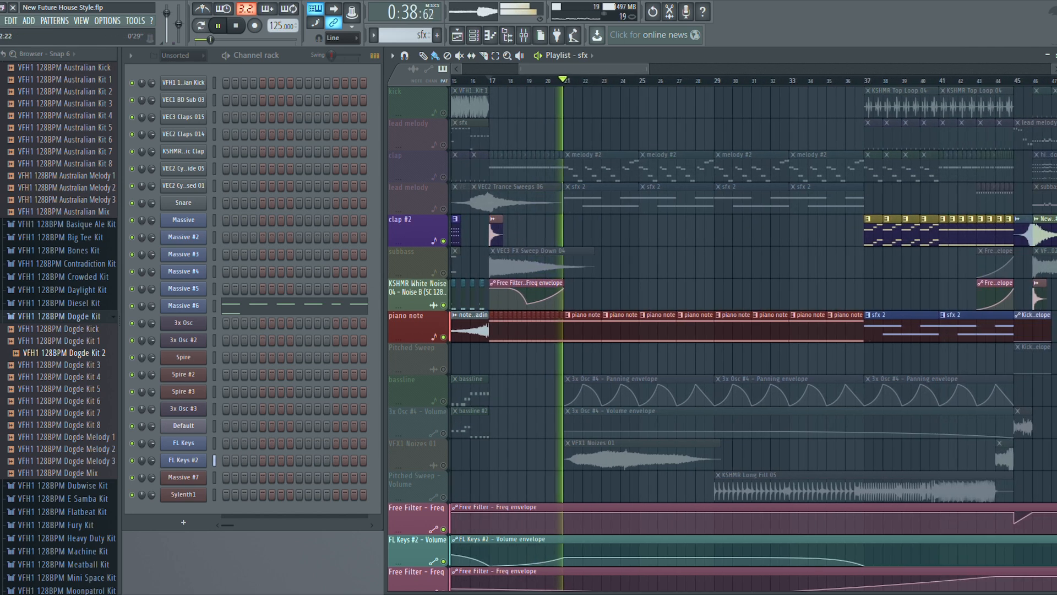
{"action": "key", "text": "space"}
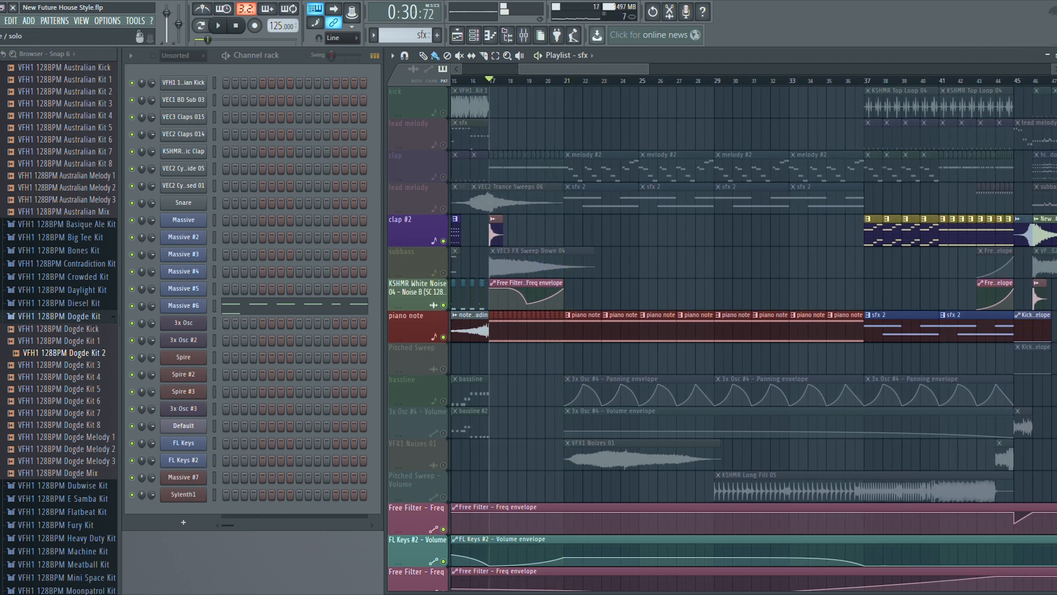
- Enable the clap track, play from bar 17, and mute the clap #2 track during playback
{"action": "left_click", "coordinate": [444, 177]}
{"action": "key", "text": "space"}
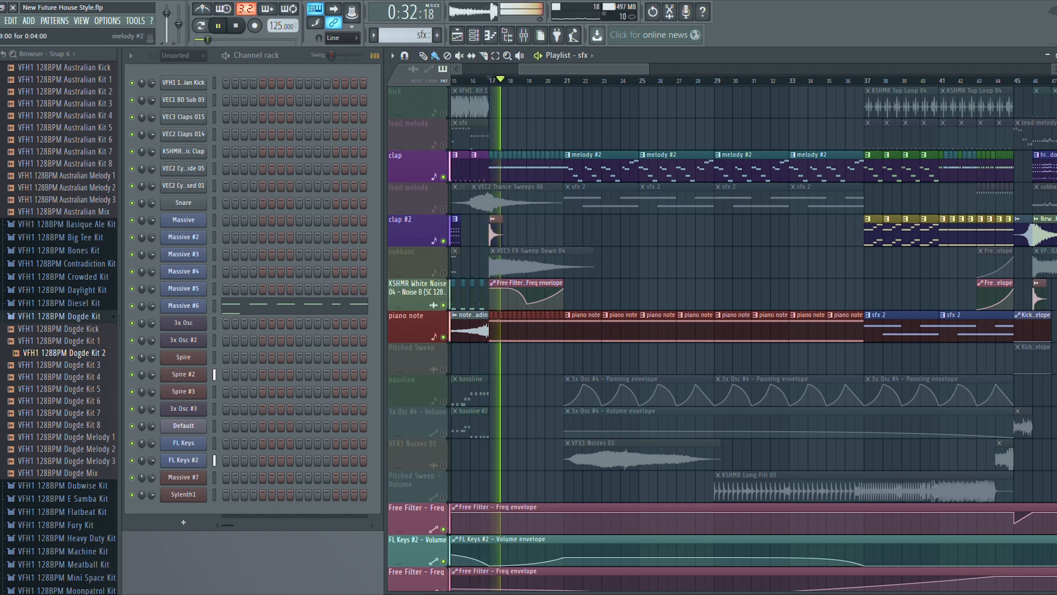
{"action": "left_click", "coordinate": [444, 241]}
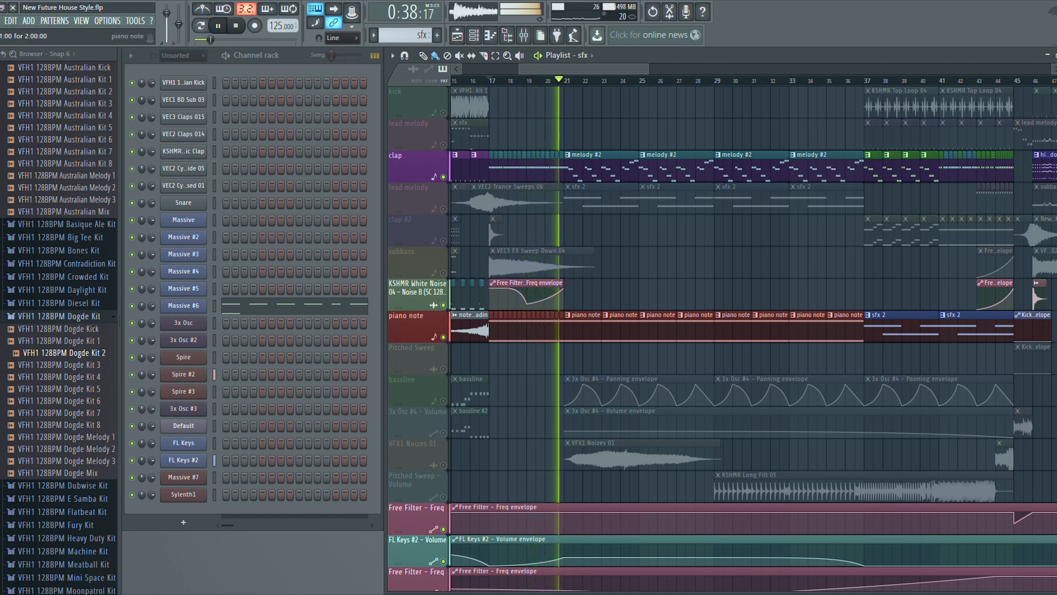
- Show the mixer and open the Fruity Free Filter effect on the Spire #2 insert for inspection
{"action": "left_click", "coordinate": [523, 34]}
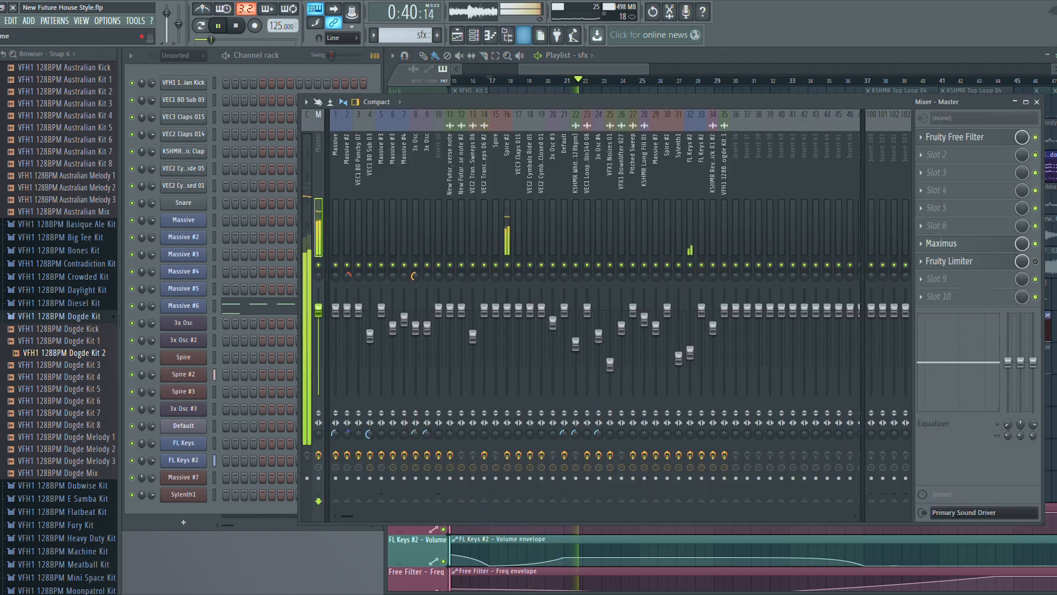
{"action": "left_click", "coordinate": [507, 226]}
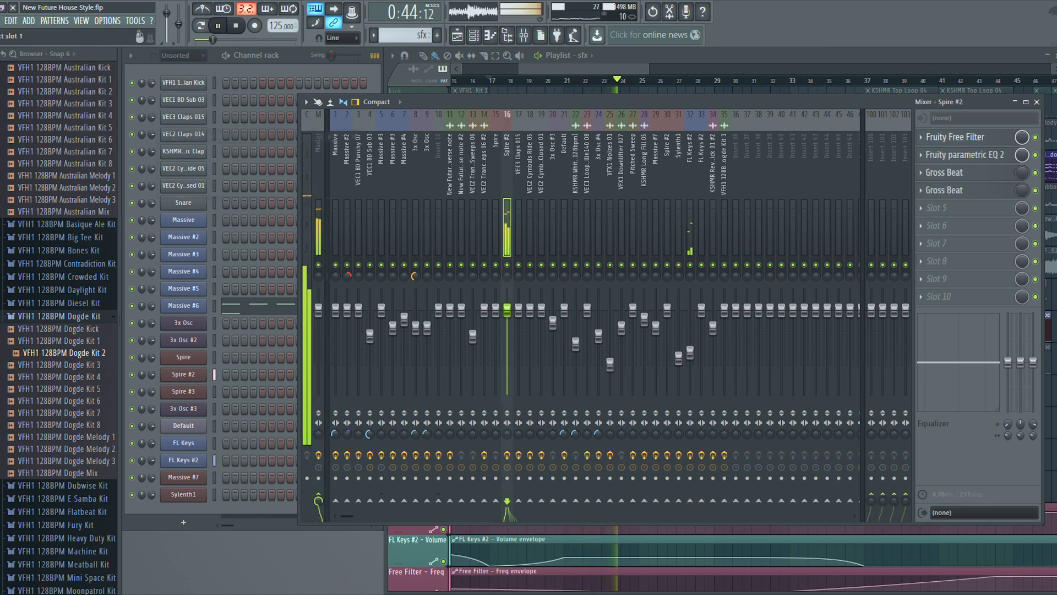
{"action": "left_click", "coordinate": [955, 137]}
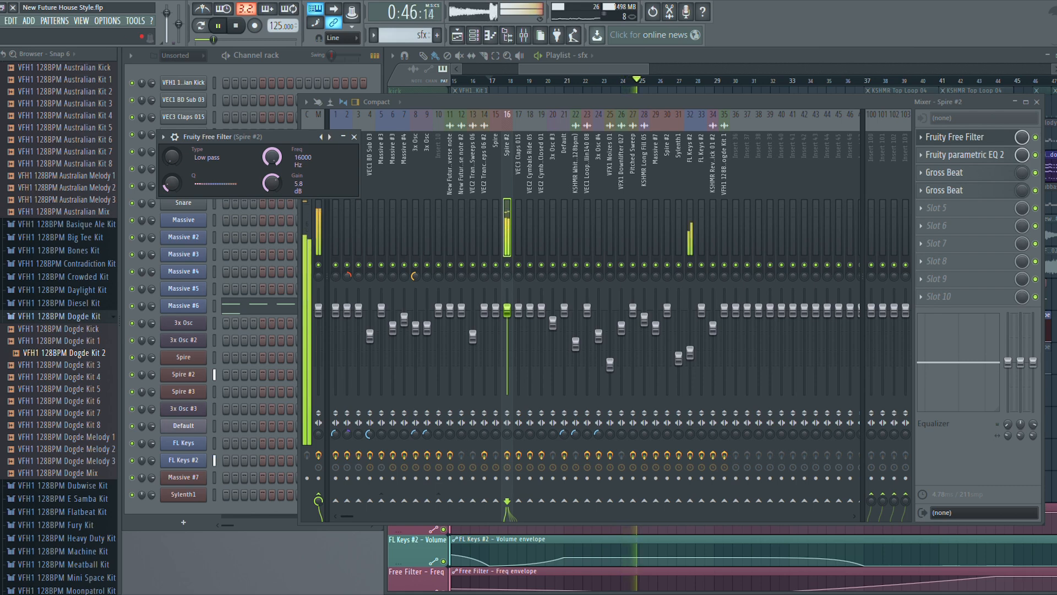
- Stop playback and close the Fruity Free Filter and mixer windows
{"action": "left_click", "coordinate": [955, 137]}
{"action": "key", "text": "space"}
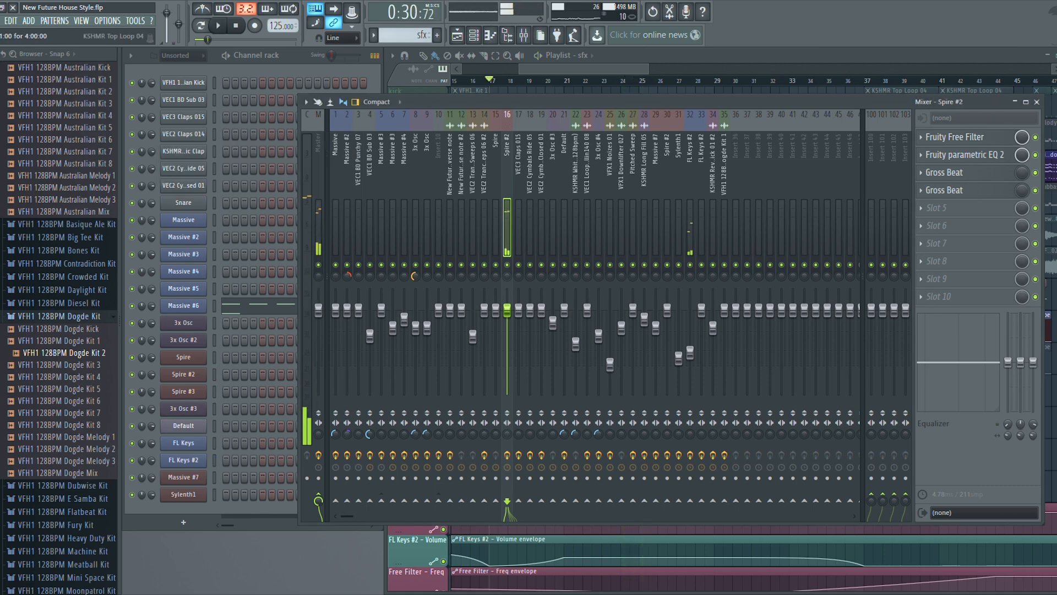
{"action": "left_click", "coordinate": [1036, 102]}
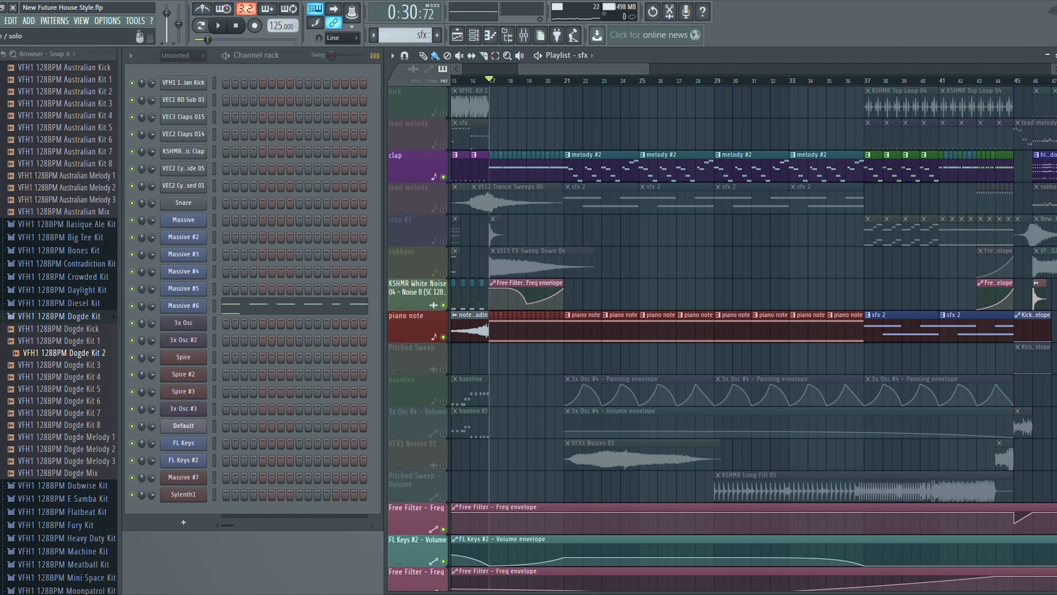
- Solo the clap track and play it from bar 21 with the mixer shown
{"action": "right_click", "coordinate": [444, 177]}
{"action": "left_click", "coordinate": [564, 80]}
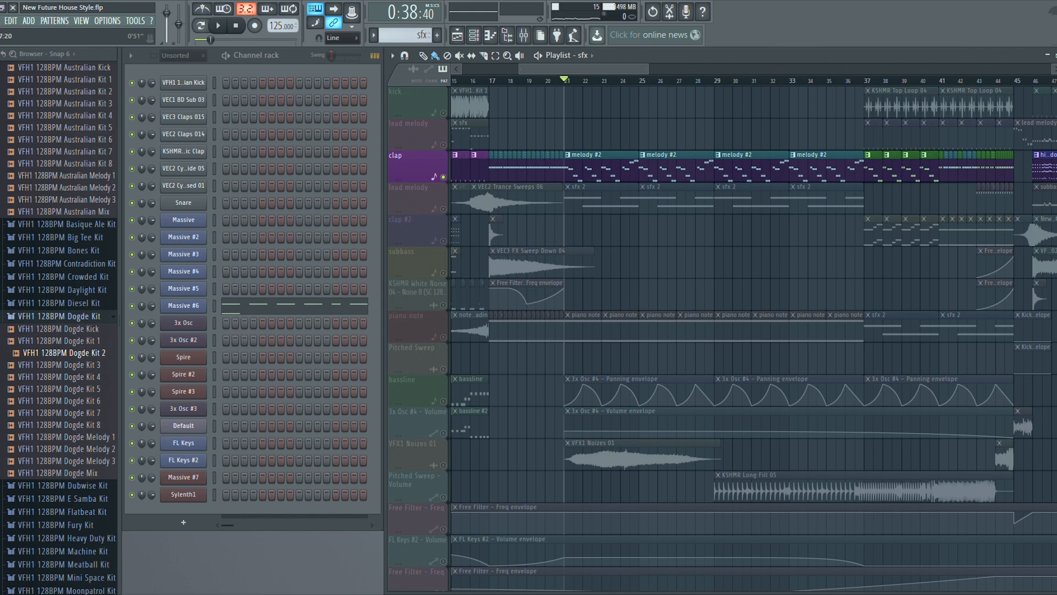
{"action": "left_click", "coordinate": [523, 35]}
{"action": "key", "text": "space"}
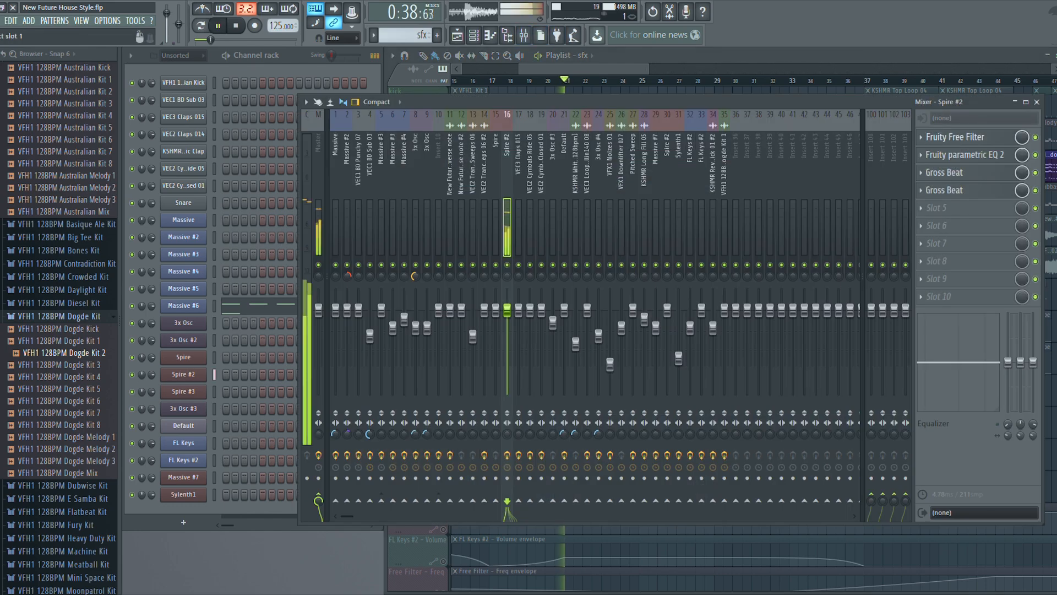
- Stop playback, close the mixer and enable both Gross Beat - Mix level automation tracks
{"action": "key", "text": "space"}
{"action": "left_click", "coordinate": [1037, 102]}
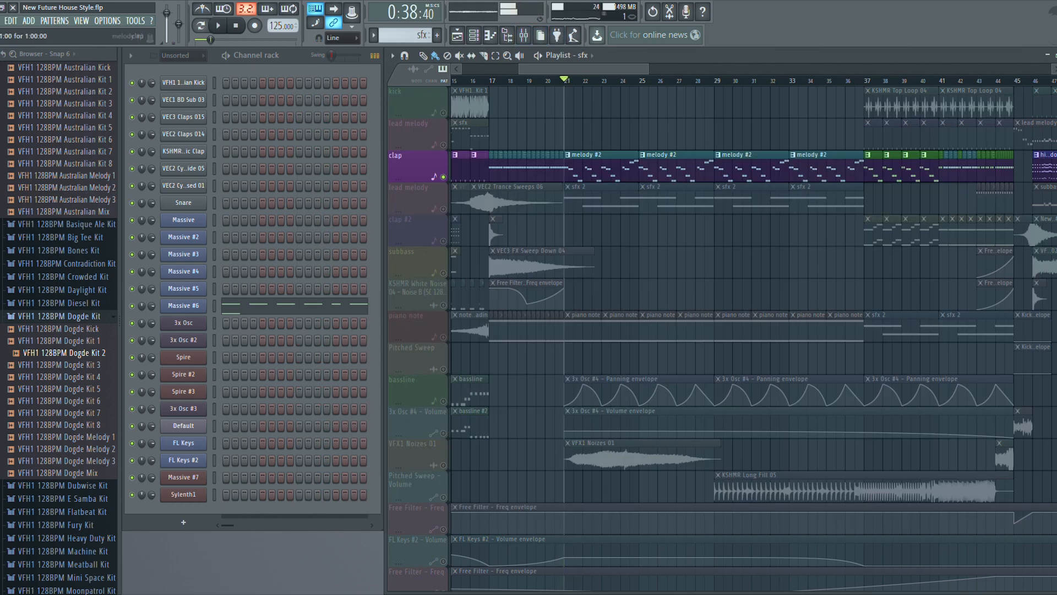
{"action": "scroll", "coordinate": [716, 495], "scroll_direction": "down", "scroll_amount": 4}
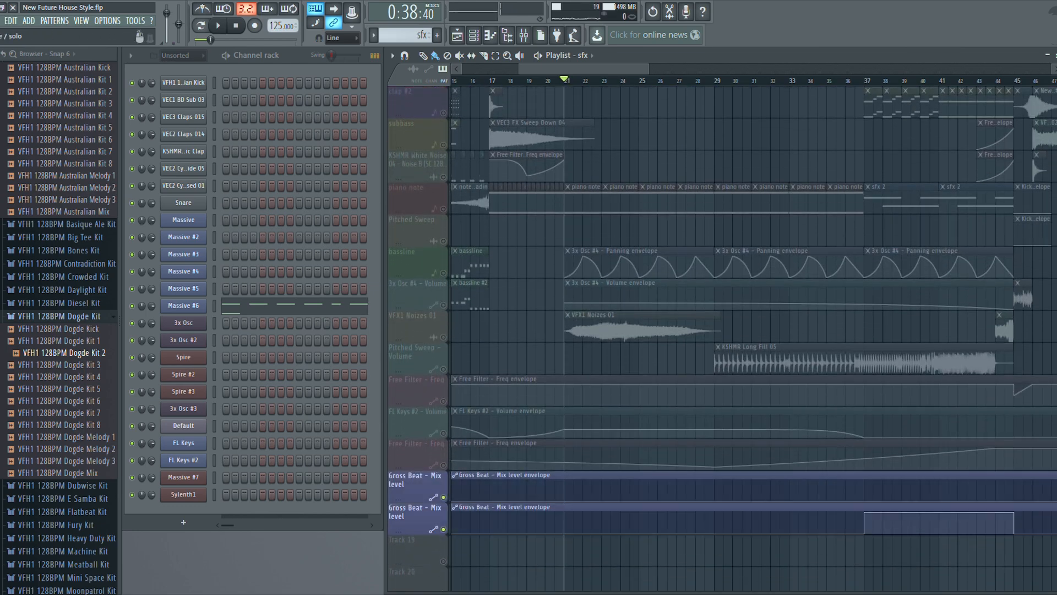
{"action": "scroll", "coordinate": [716, 330], "scroll_direction": "up", "scroll_amount": 4}
- Enable the upper Free Filter - Freq track and play the clap track's melody from bar 21
{"action": "key", "text": "space"}
{"action": "key", "text": "space"}
{"action": "left_click", "coordinate": [443, 529]}
{"action": "key", "text": "space"}
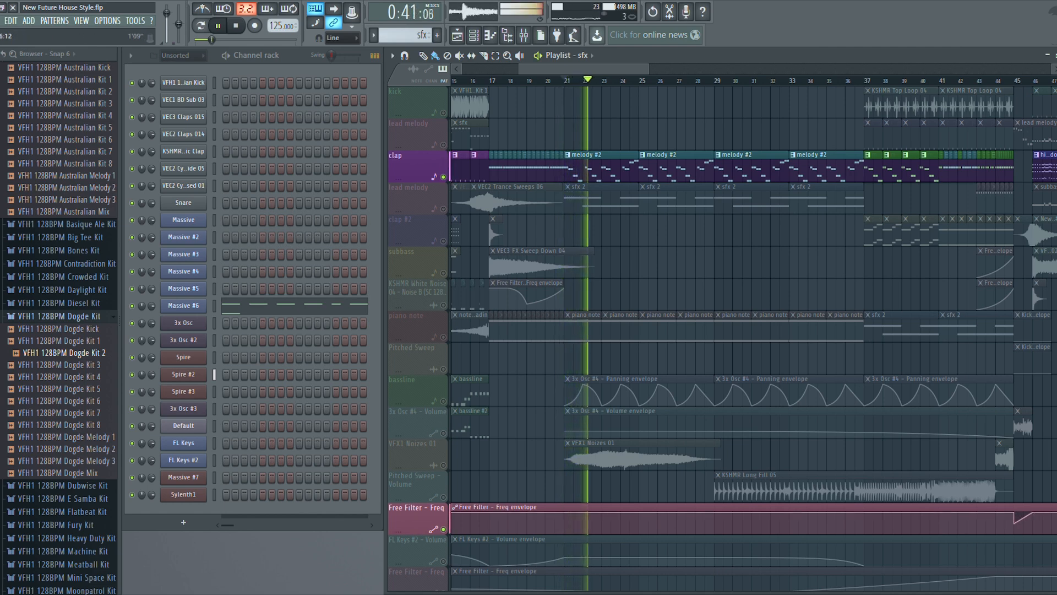
- Play the melody from bar 21 while viewing the Spire #2 mixer insert, stopping and closing the mixer when done
{"action": "key", "text": "space"}
{"action": "left_click", "coordinate": [524, 35]}
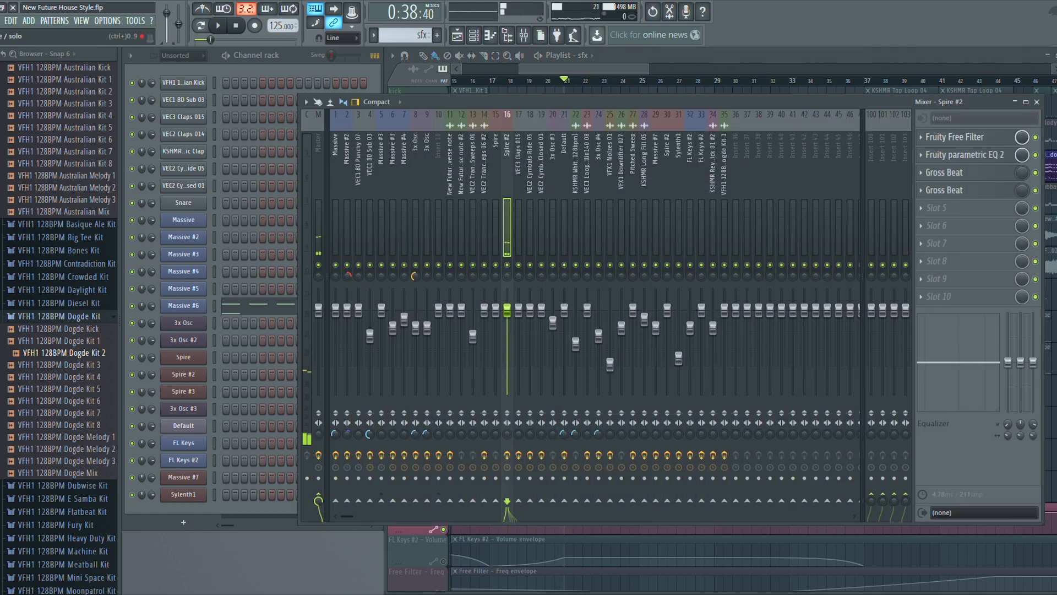
{"action": "key", "text": "space"}
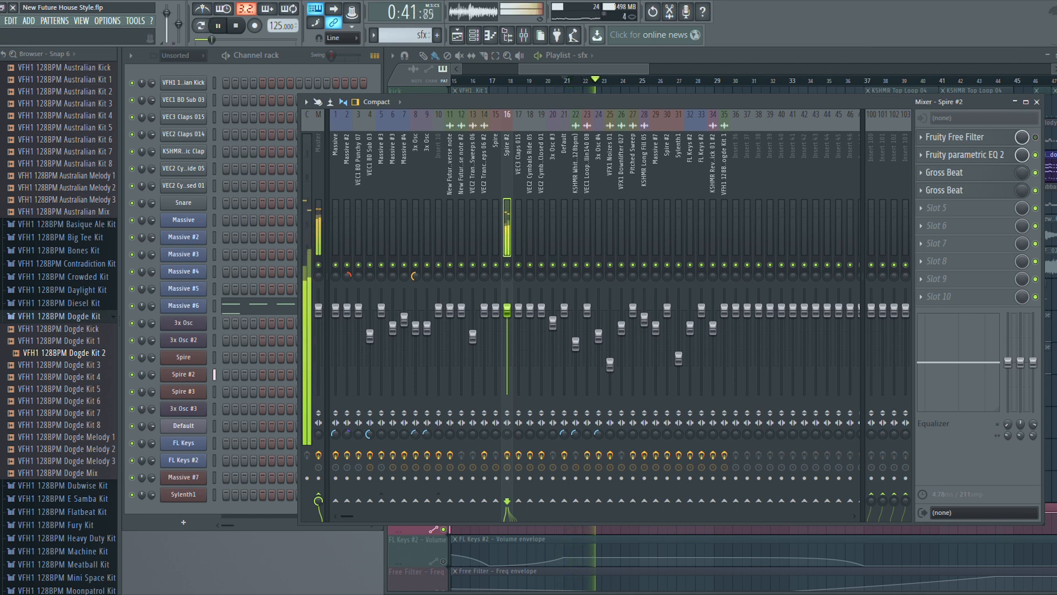
{"action": "key", "text": "space"}
{"action": "left_click", "coordinate": [1037, 102]}
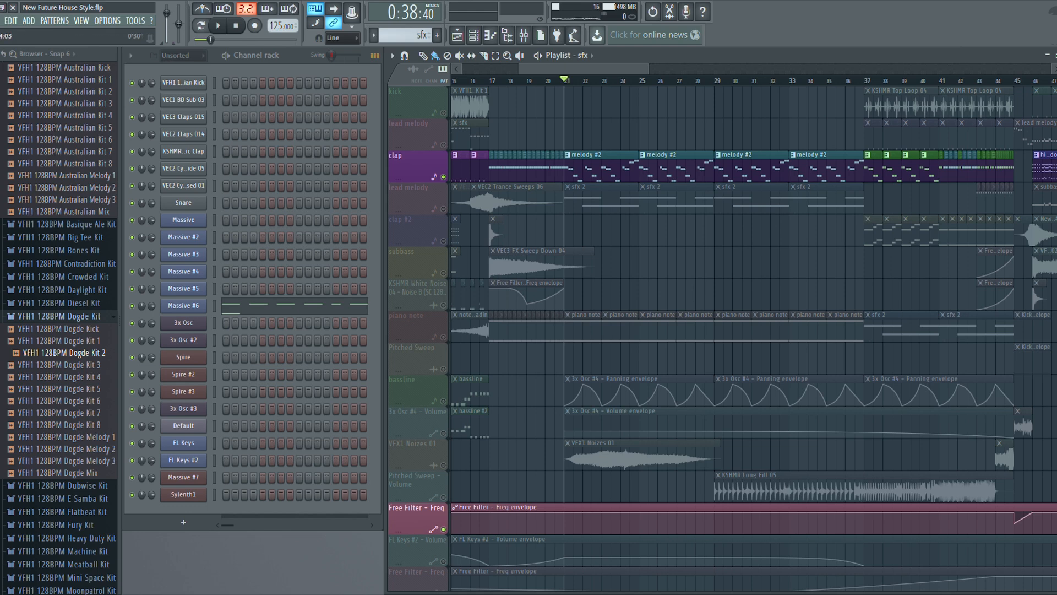
- Bring all playlist tracks back on and play the arrangement from bar 17
{"action": "left_click", "coordinate": [489, 81]}
{"action": "right_click", "coordinate": [443, 209]}
{"action": "right_click", "coordinate": [443, 209]}
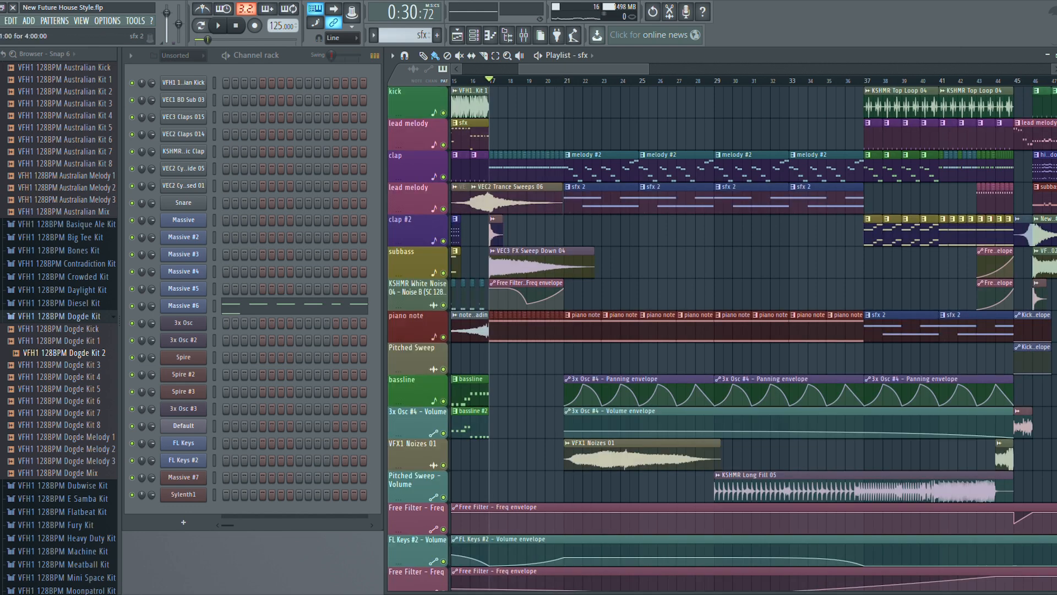
{"action": "key", "text": "space"}
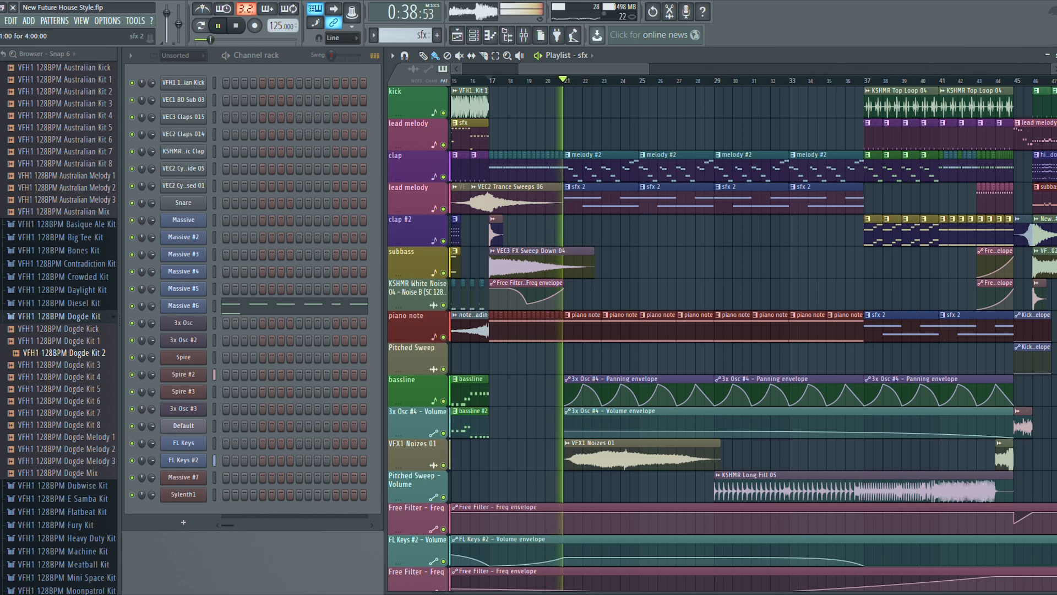
- Solo the second lead melody track and enable the Free Filter, Gross Beat, FL Keys #2 - Volume, bassline and 3x Osc #4 - Volume tracks during playback
{"action": "right_click", "coordinate": [443, 209]}
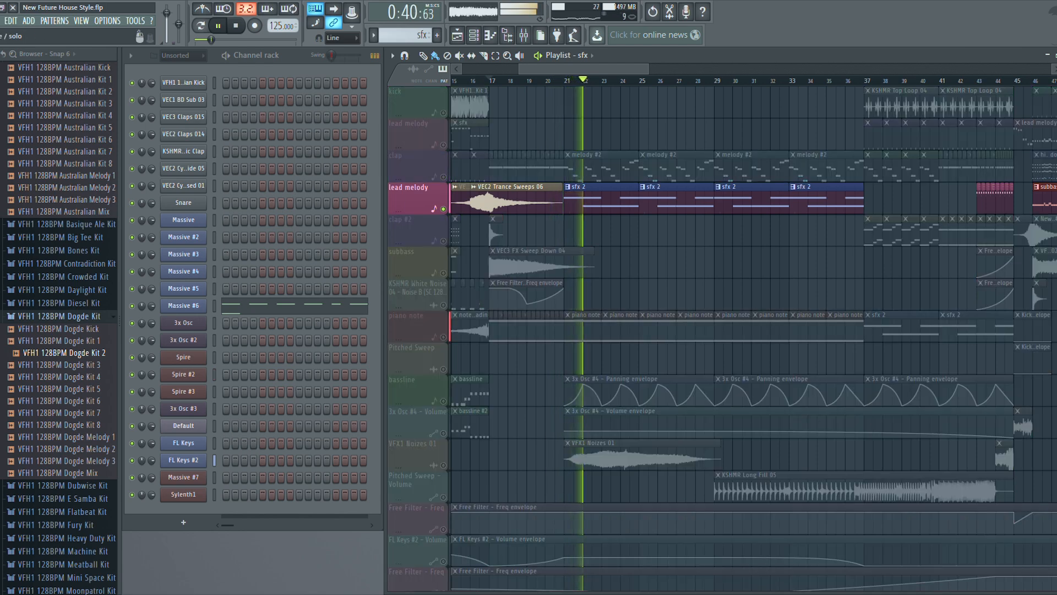
{"action": "scroll", "coordinate": [716, 331], "scroll_direction": "down", "scroll_amount": 3}
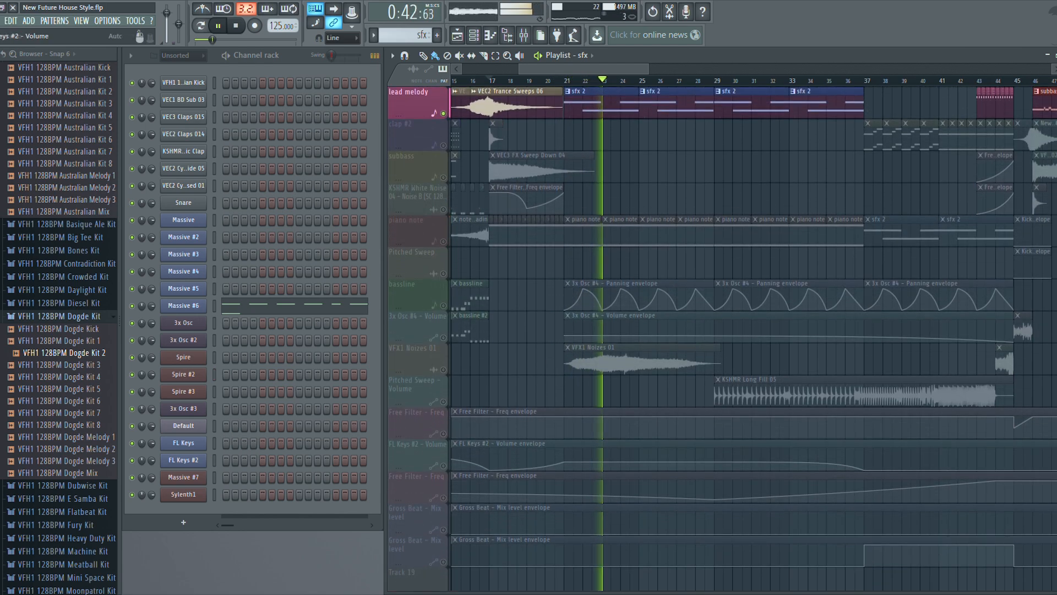
{"action": "left_click", "coordinate": [443, 496]}
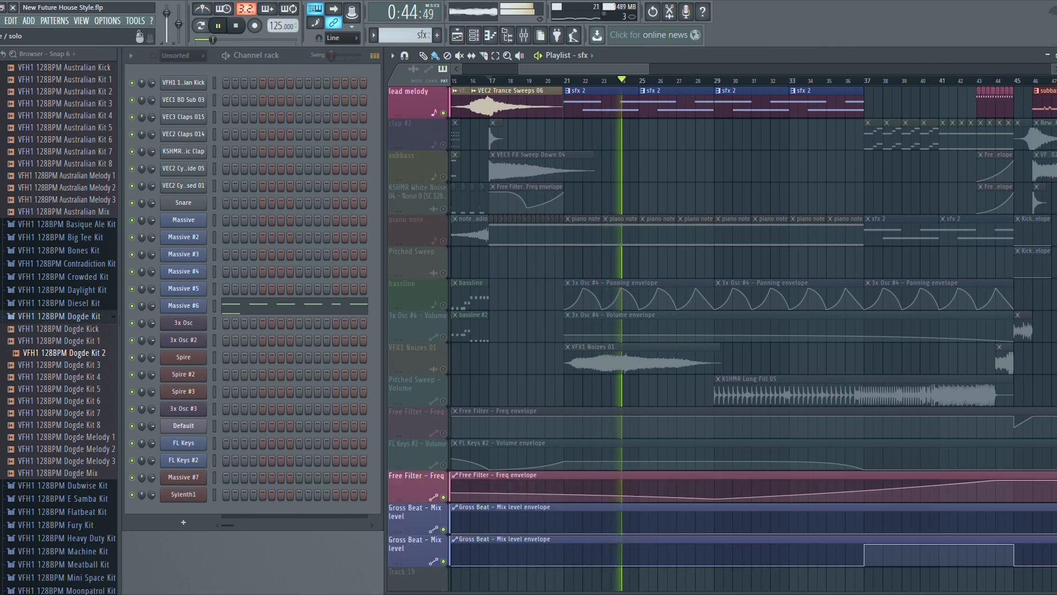
{"action": "left_click", "coordinate": [444, 465]}
{"action": "left_click", "coordinate": [444, 433]}
{"action": "left_click", "coordinate": [443, 305]}
{"action": "left_click", "coordinate": [443, 336]}
{"action": "scroll", "coordinate": [444, 337], "scroll_direction": "up", "scroll_amount": 3}
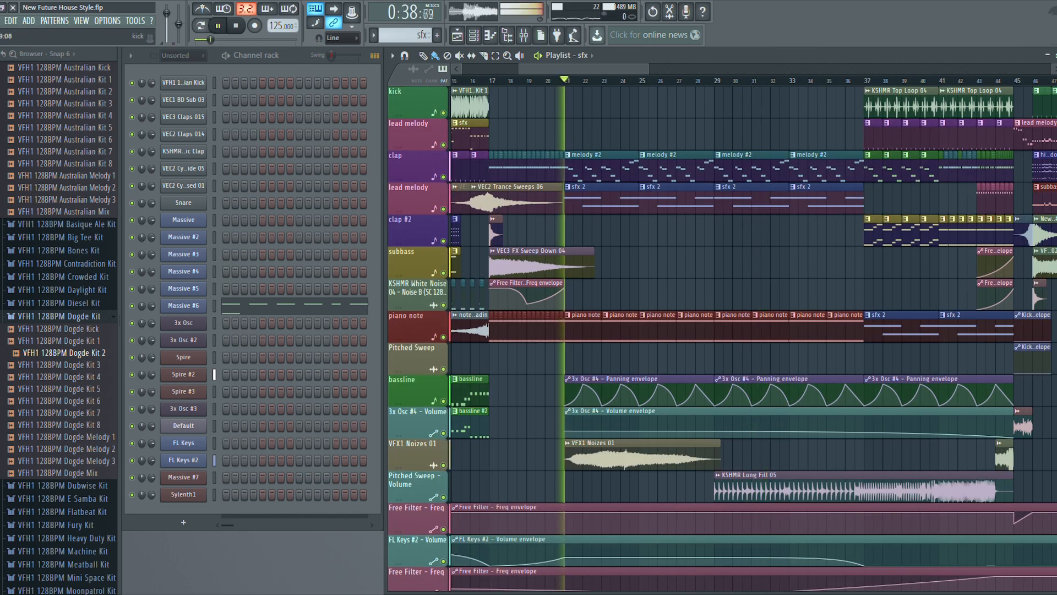
- Solo the VFX1 Noizes 01 track, enable the upper Free Filter - Freq track, and mute VFX1 Noizes 01 during playback
{"action": "left_click", "coordinate": [444, 465], "text": "ctrl"}
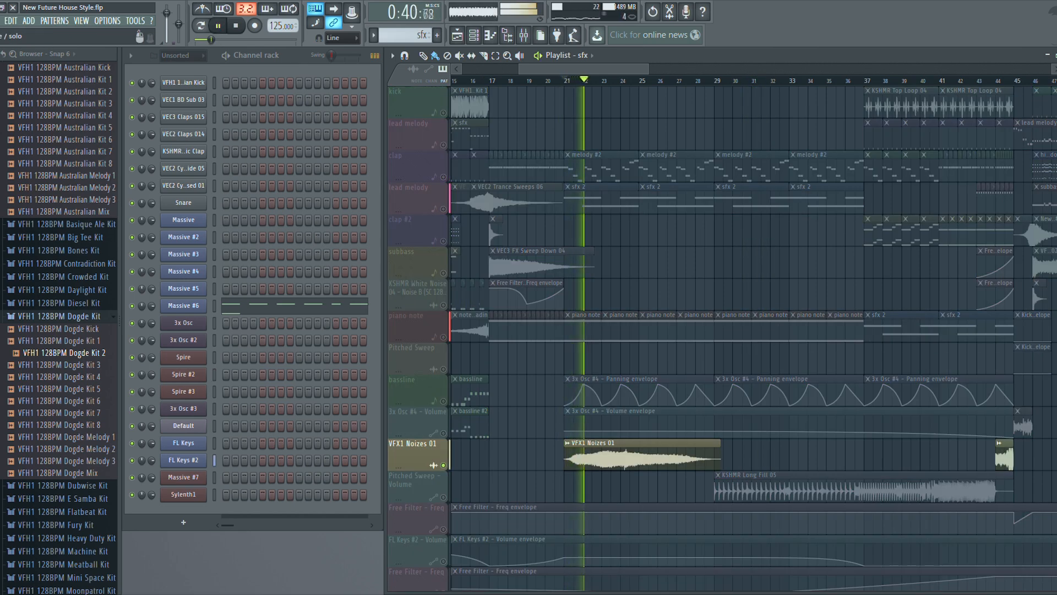
{"action": "left_click", "coordinate": [443, 529]}
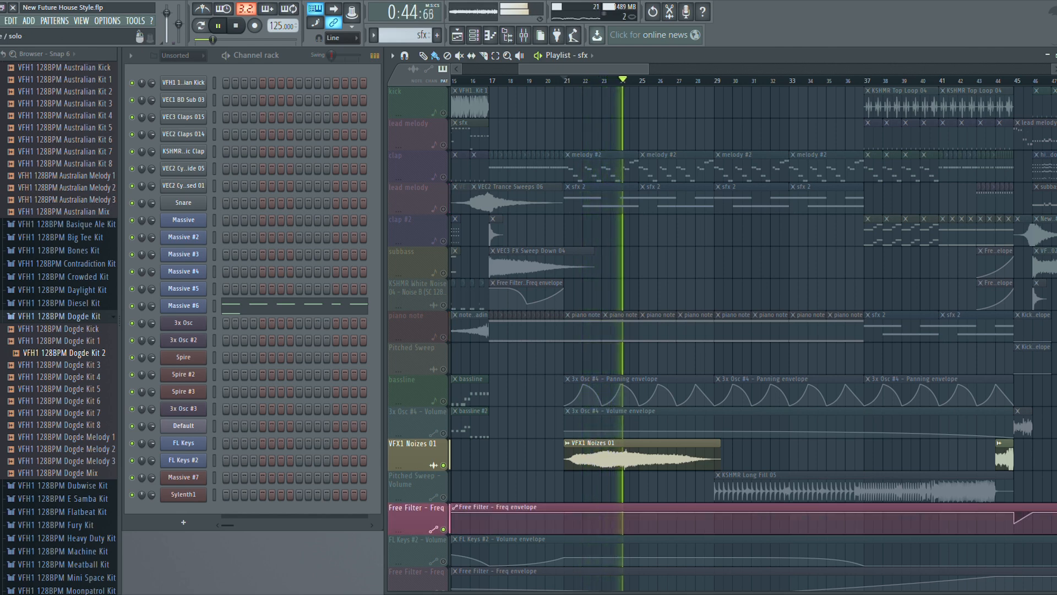
{"action": "left_click", "coordinate": [444, 465]}
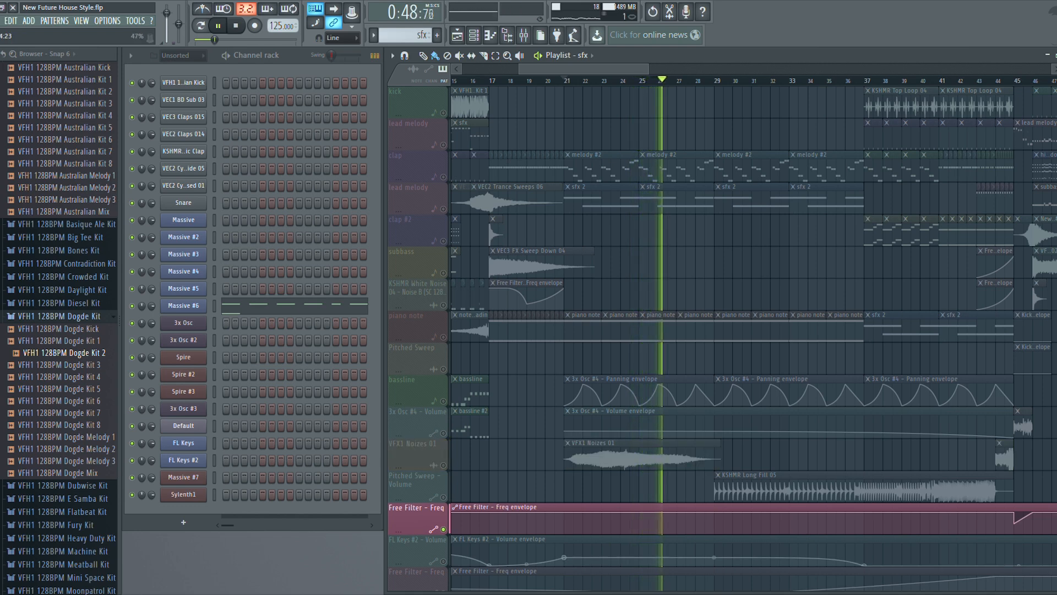
- Stop playback, bring all tracks back on and play the arrangement from bar 29
{"action": "key", "text": "space"}
{"action": "right_click", "coordinate": [443, 530]}
{"action": "key", "text": "space"}
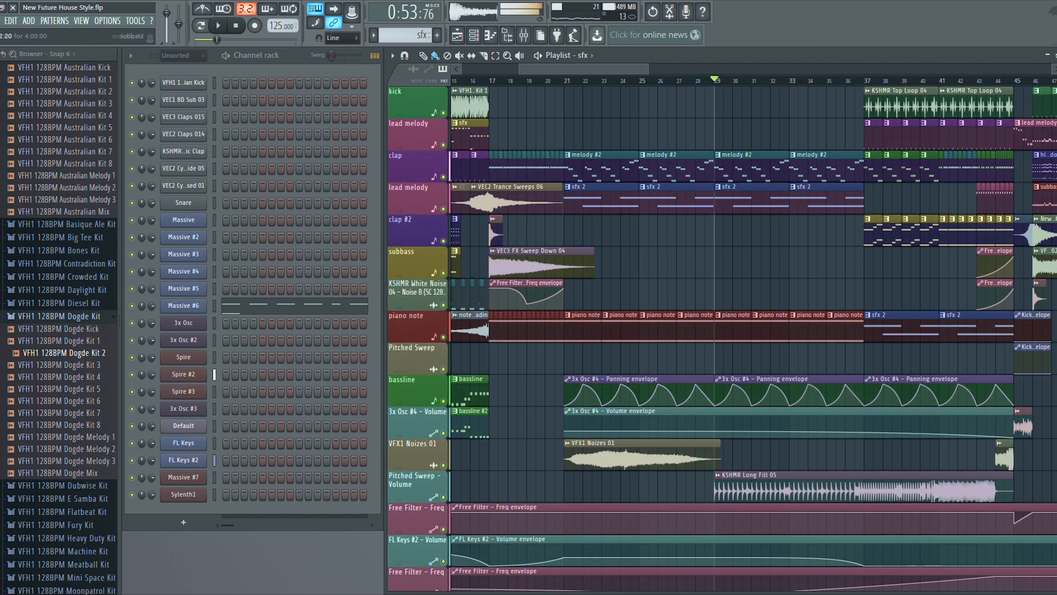
- Solo the upper Free Filter - Freq track, enable Pitched Sweep - Volume with its KSHMR Long Fill 05 clip, and play from bar 29
{"action": "left_click_drag", "start_coordinate": [584, 69], "coordinate": [617, 69]}
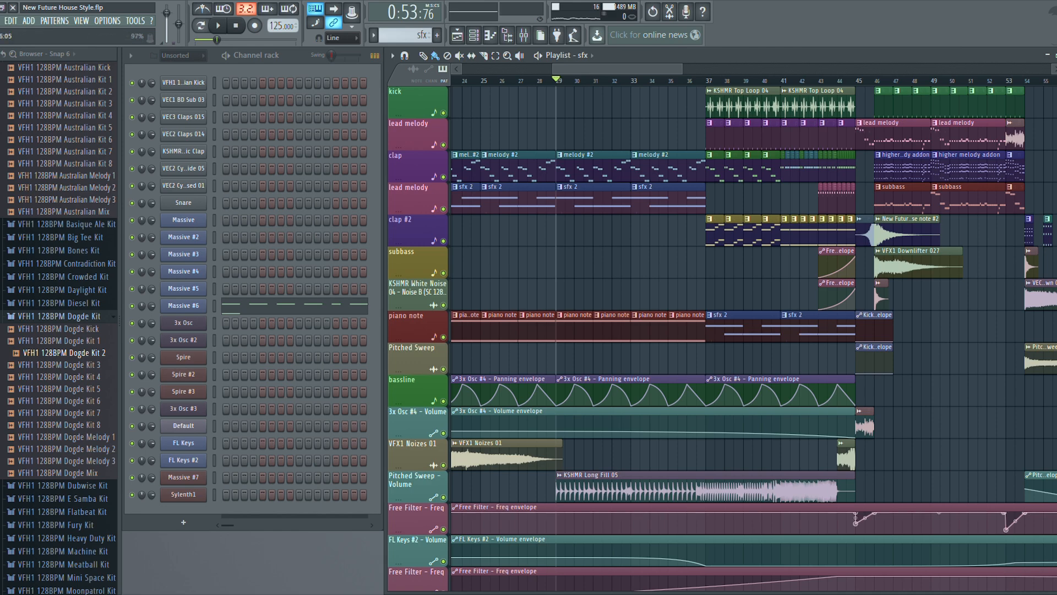
{"action": "left_click", "coordinate": [443, 529]}
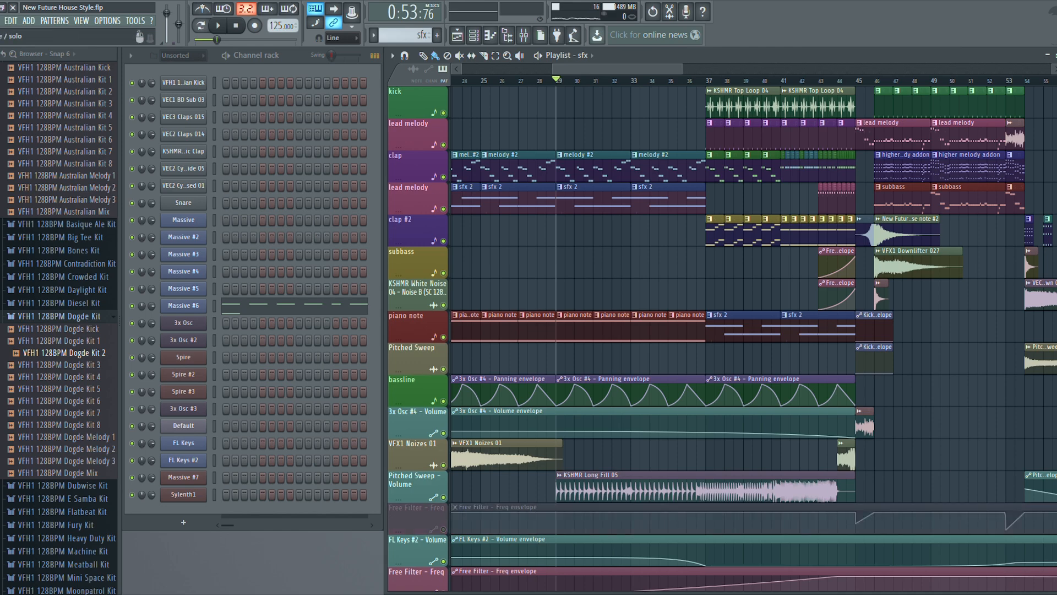
{"action": "right_click", "coordinate": [443, 529]}
{"action": "left_click", "coordinate": [444, 497]}
{"action": "key", "text": "space"}
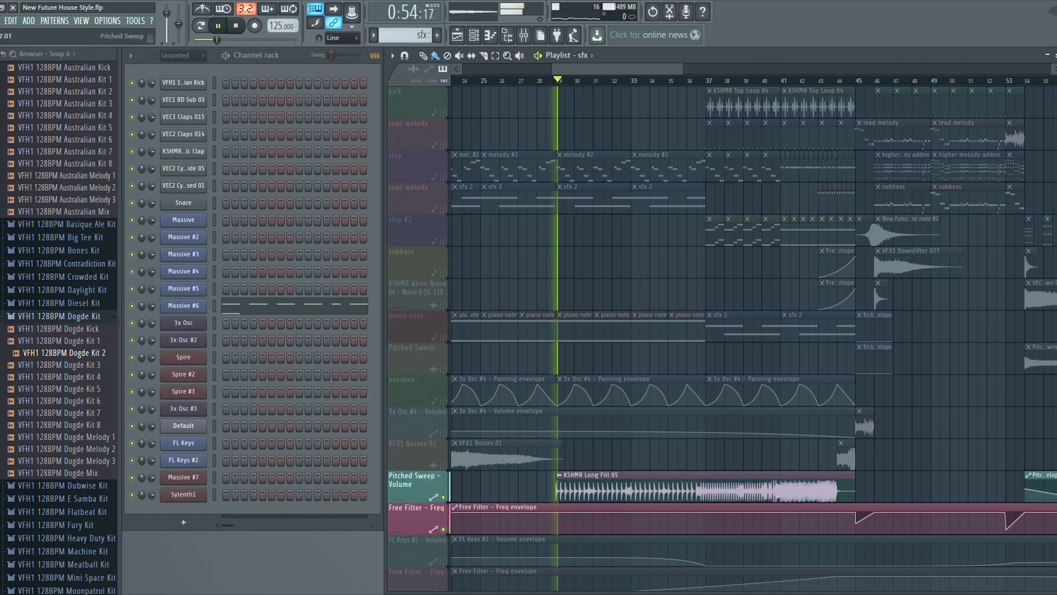
- Enable both Gross Beat tracks, the lower Free Filter - Freq track and the FL Keys #2 - Volume track during playback
{"action": "scroll", "coordinate": [722, 339], "scroll_direction": "down", "scroll_amount": 4}
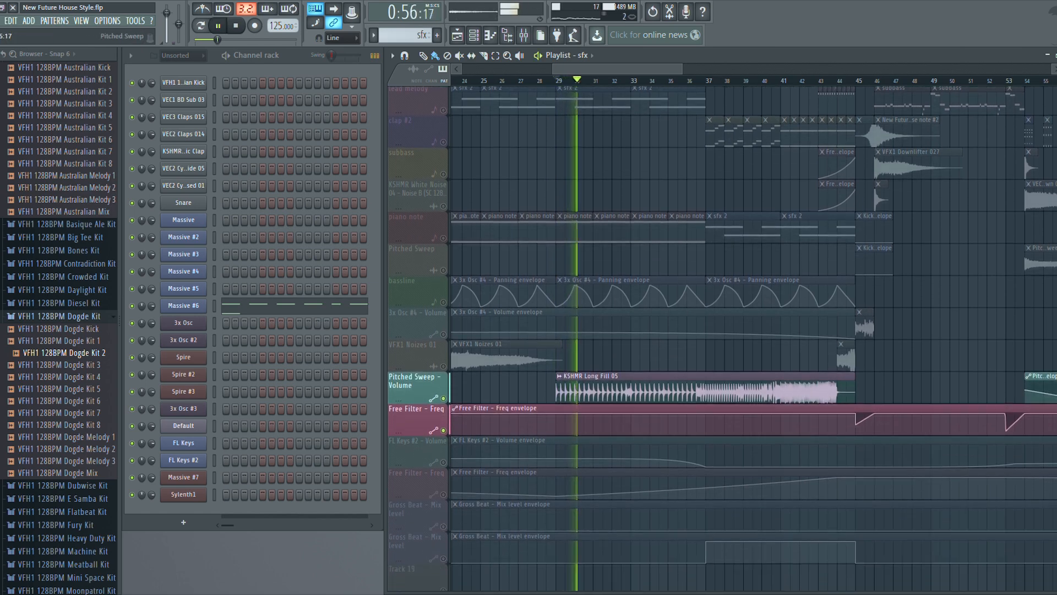
{"action": "left_click", "coordinate": [443, 529]}
{"action": "left_click", "coordinate": [444, 497]}
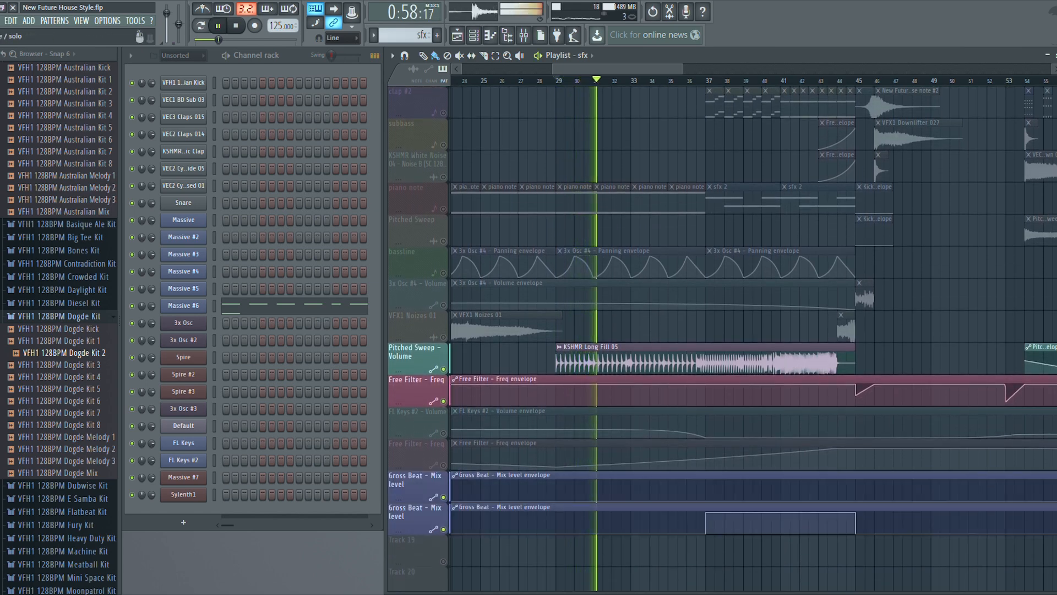
{"action": "left_click", "coordinate": [443, 465]}
{"action": "left_click", "coordinate": [443, 433]}
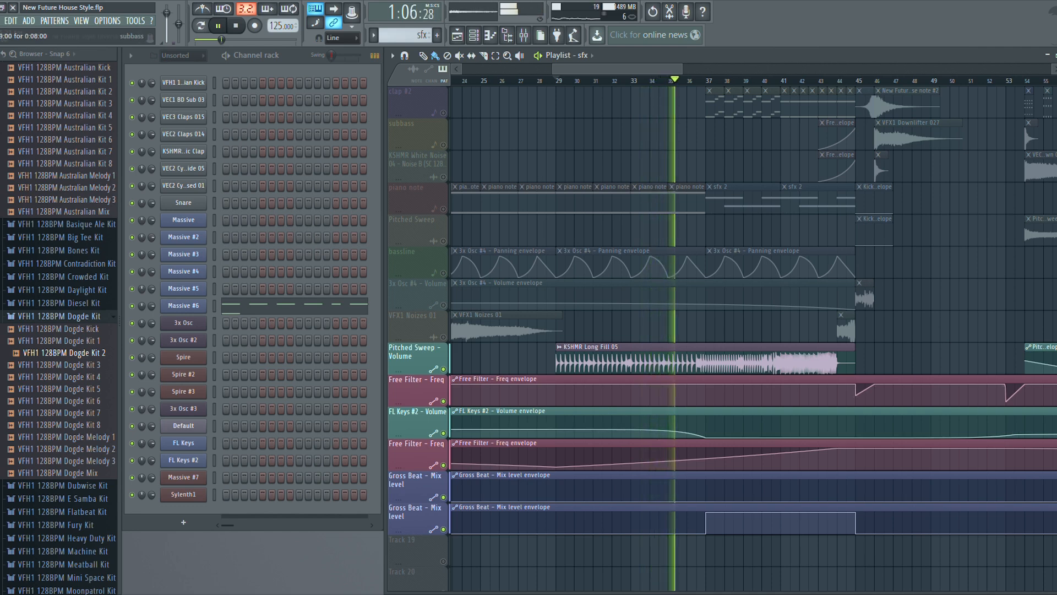
- Add the kick track and the VFX1 Noizes 01 track to the enabled tracks and play up to about bar 44
{"action": "scroll", "coordinate": [721, 330], "scroll_direction": "up", "scroll_amount": 4}
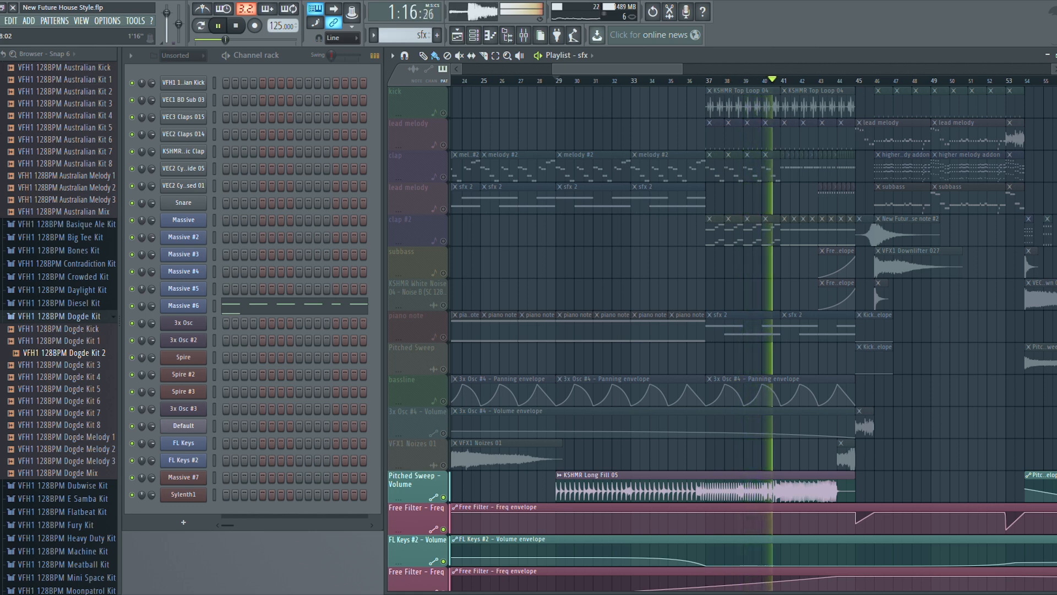
{"action": "left_click", "coordinate": [443, 113]}
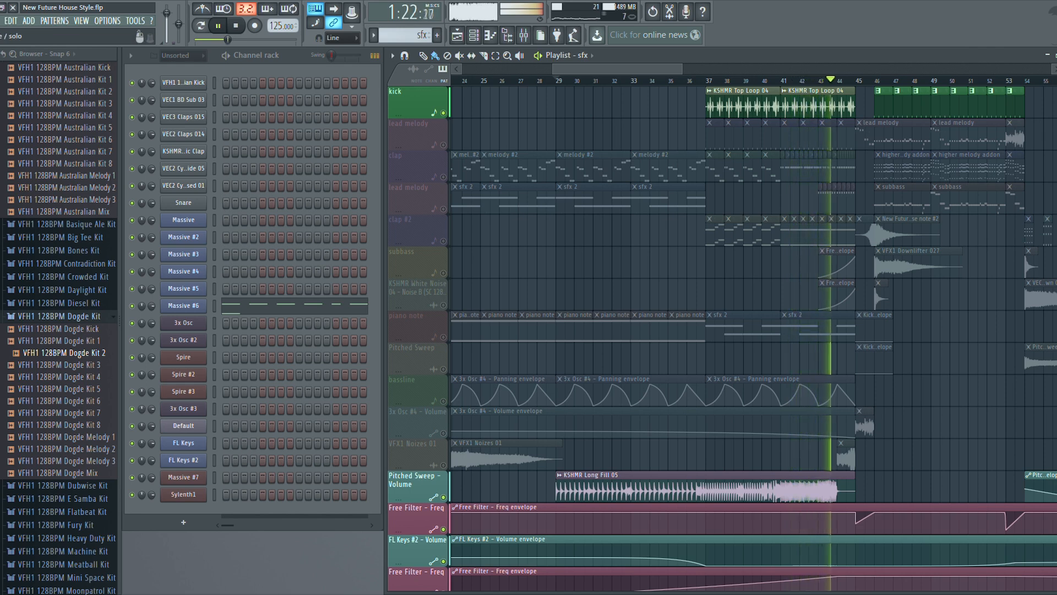
{"action": "key", "text": "space"}
{"action": "left_click", "coordinate": [443, 465]}
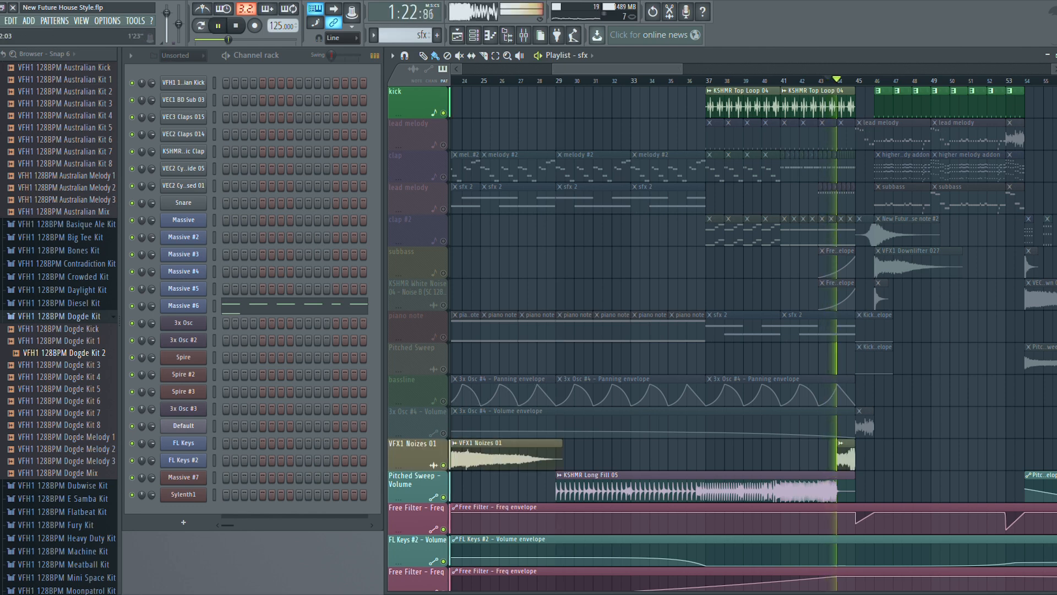
{"action": "key", "text": "space"}
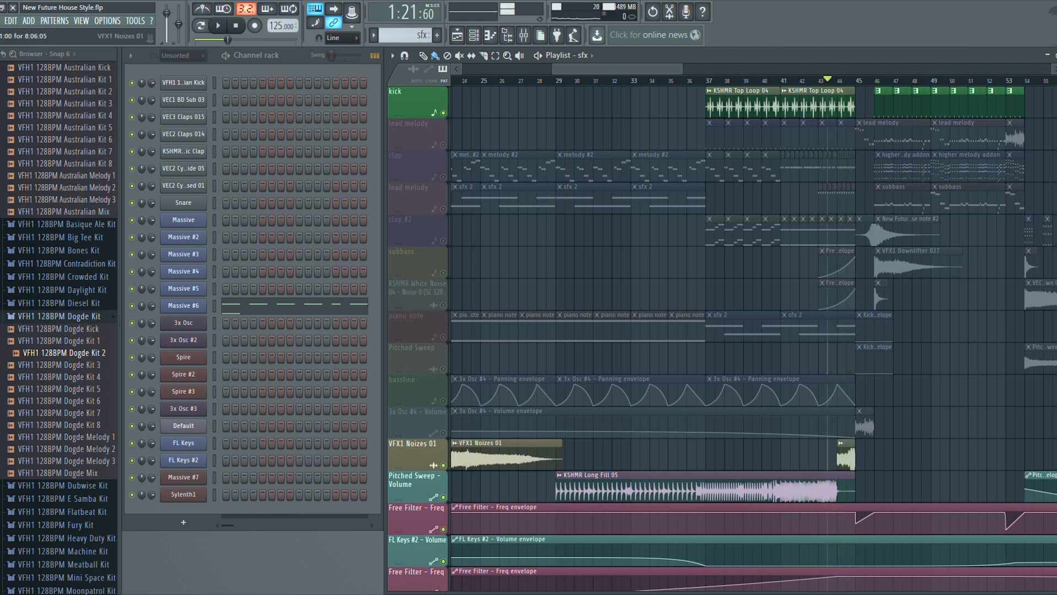
- Play the VFX1 Noizes 01 track soloed with the upper Free Filter - Freq track, and enable the 3x Osc #4 - Volume track
{"action": "right_click", "coordinate": [443, 466]}
{"action": "left_click", "coordinate": [444, 529]}
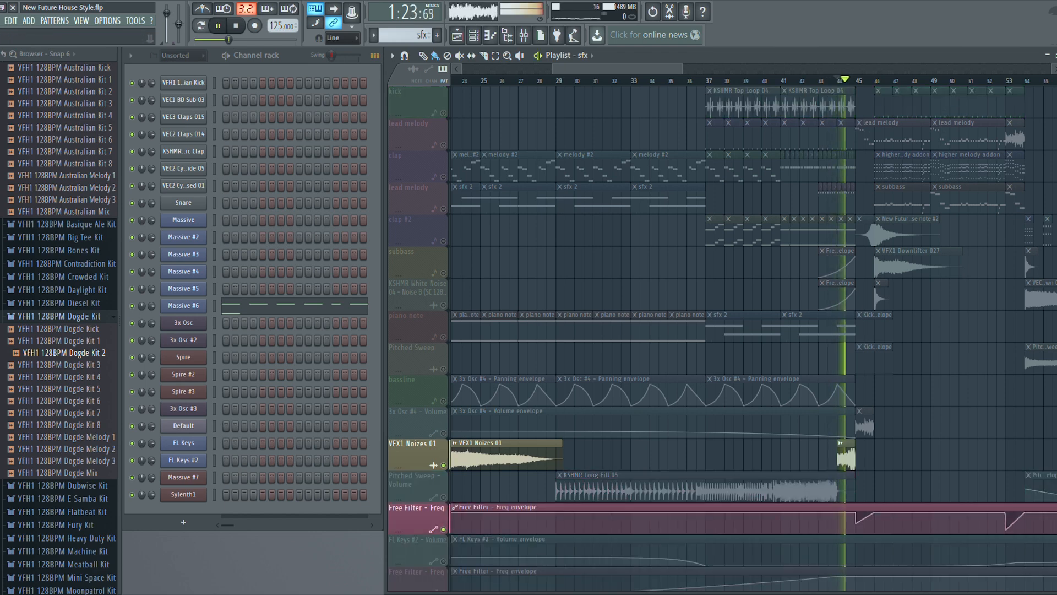
{"action": "left_click", "coordinate": [443, 433]}
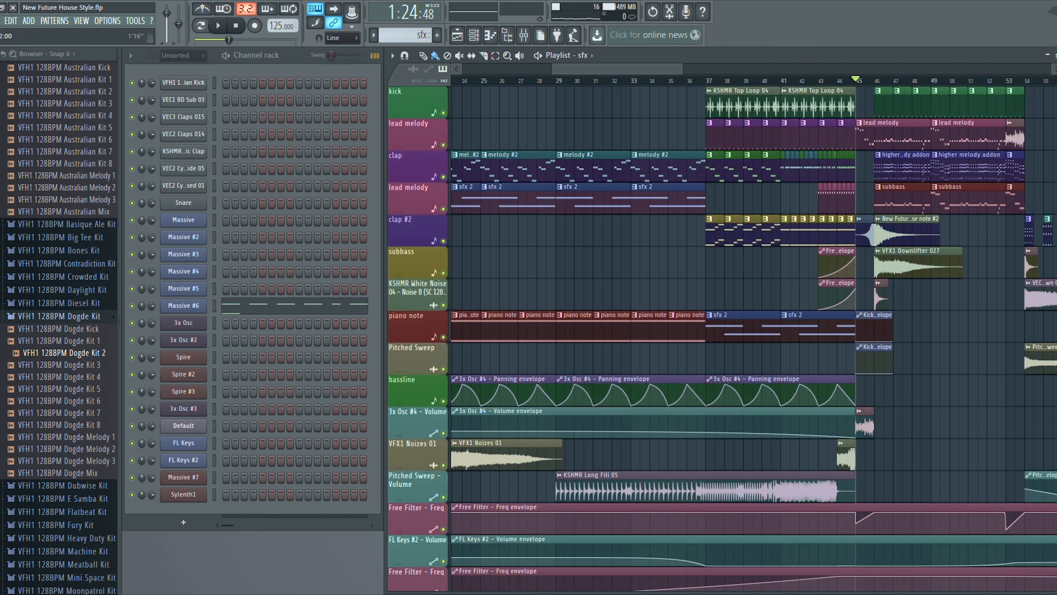
- Play the drop with all tracks on from bar 45 to about bar 46, and stop
{"action": "key", "text": "space"}
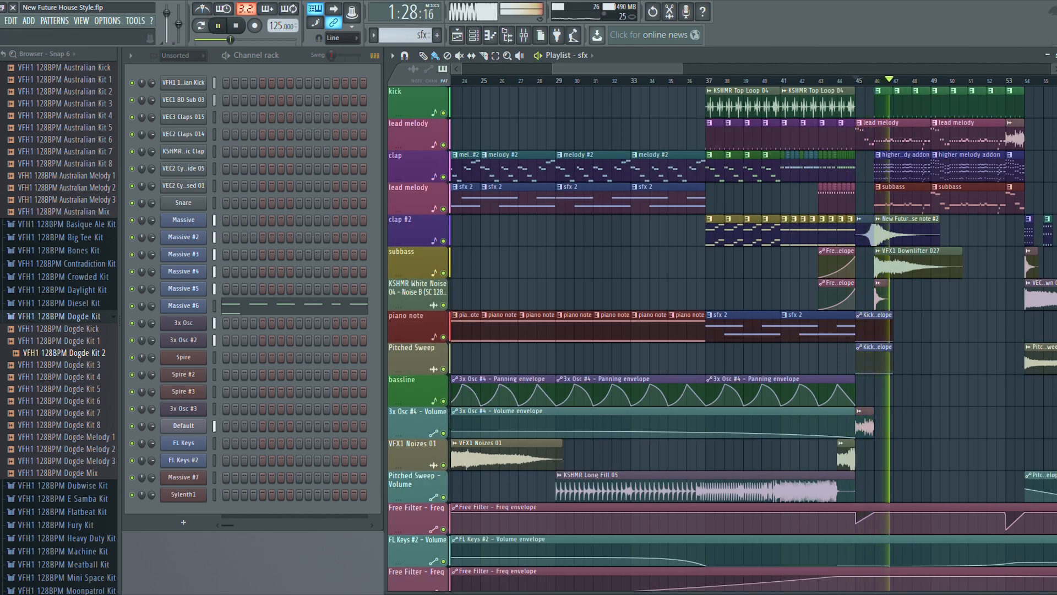
{"action": "key", "text": "space"}
- Solo the kick track, play its KSHMR Top Loop 04 clips from bar 37, and enable the upper Free Filter - Freq track
{"action": "right_click", "coordinate": [443, 113]}
{"action": "key", "text": "space"}
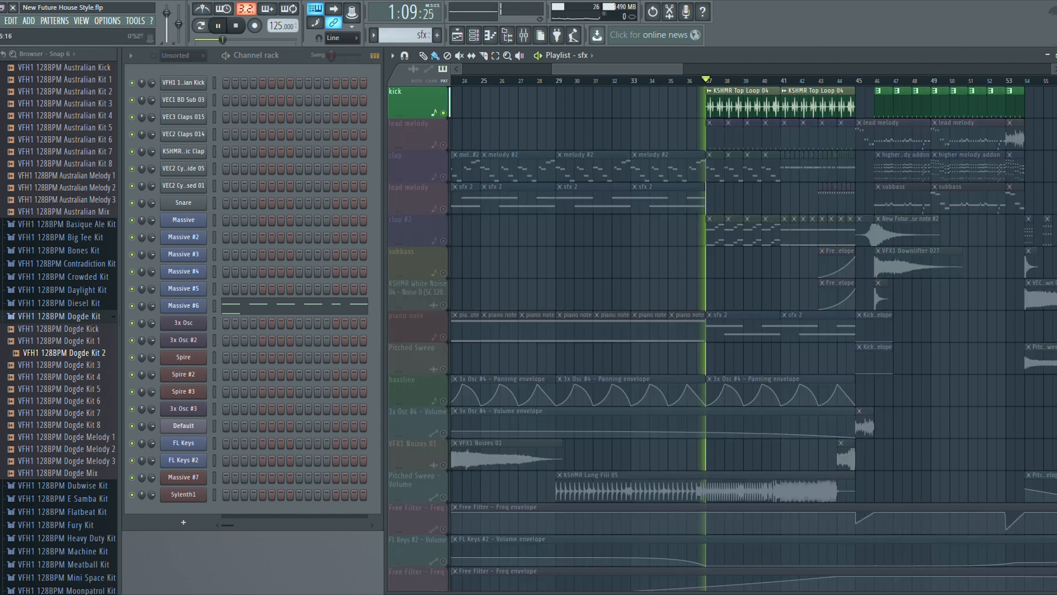
{"action": "left_click", "coordinate": [443, 529]}
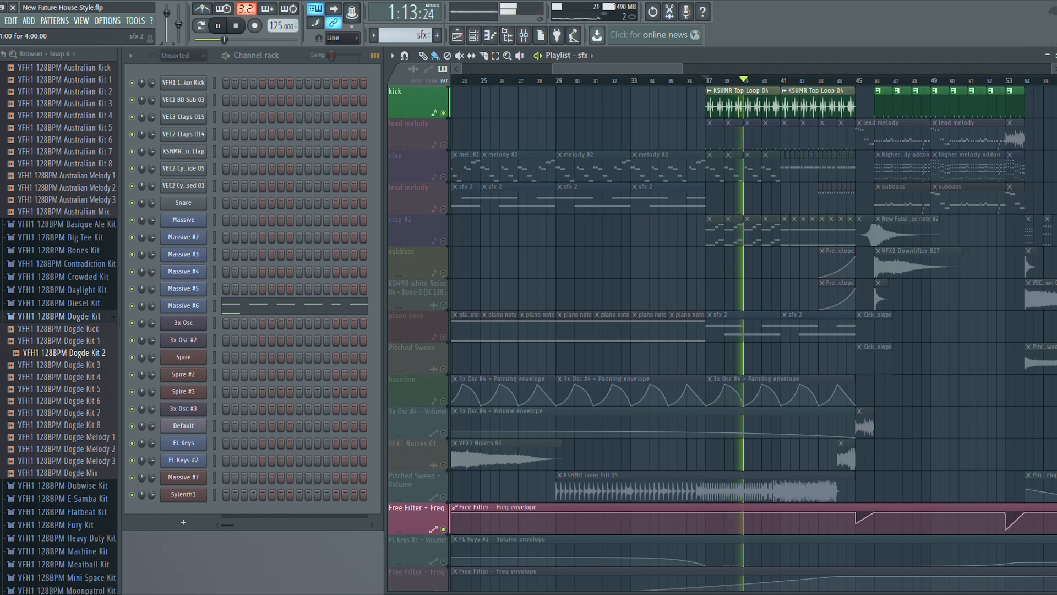
- Enable the clap track and both Gross Beat - Mix level tracks, and play them with the kick track from bar 37 to about bar 44
{"action": "left_click", "coordinate": [443, 177]}
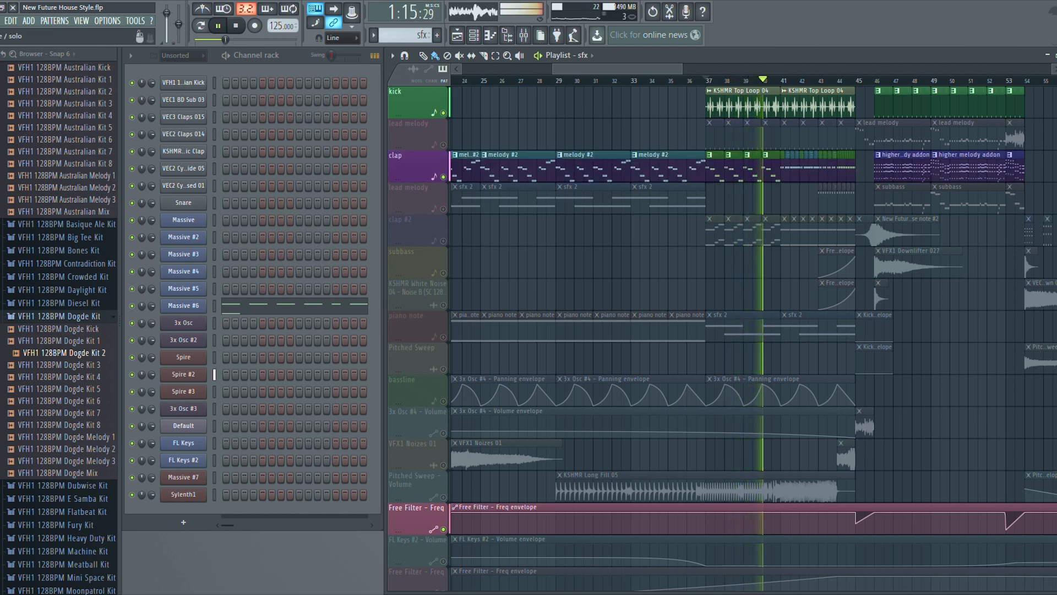
{"action": "key", "text": "space"}
{"action": "scroll", "coordinate": [417, 231], "scroll_direction": "down", "scroll_amount": 2}
{"action": "scroll", "coordinate": [444, 330], "scroll_direction": "down", "scroll_amount": 2}
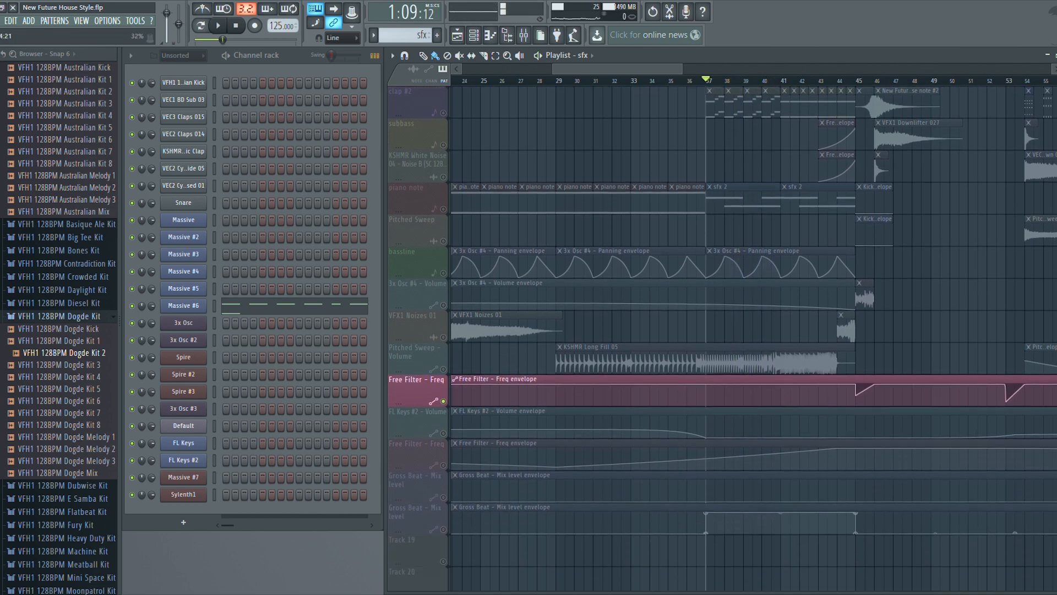
{"action": "left_click", "coordinate": [443, 529]}
{"action": "left_click", "coordinate": [444, 497]}
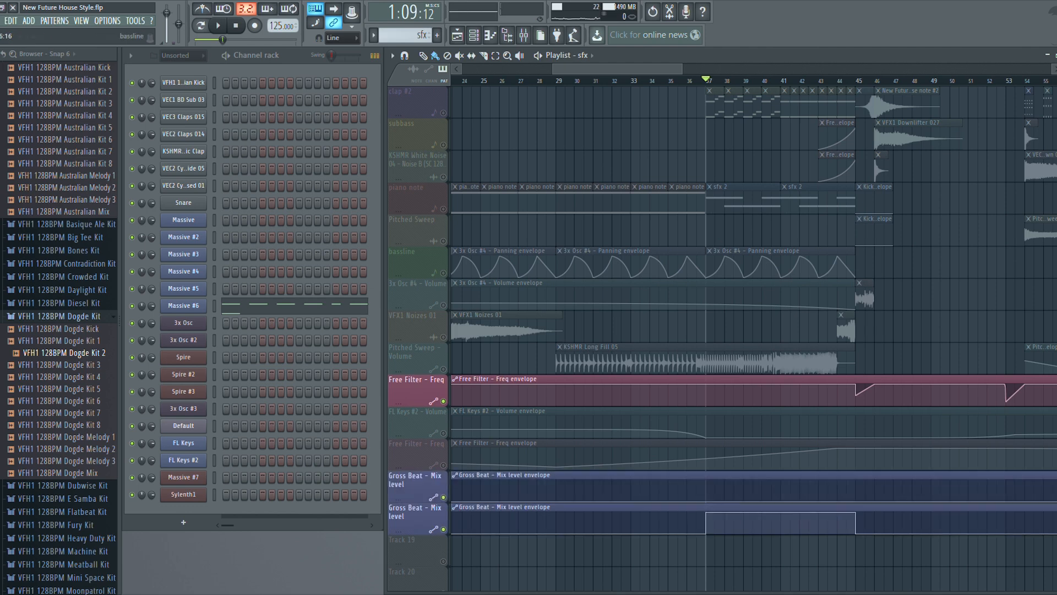
{"action": "scroll", "coordinate": [721, 339], "scroll_direction": "up", "scroll_amount": 4}
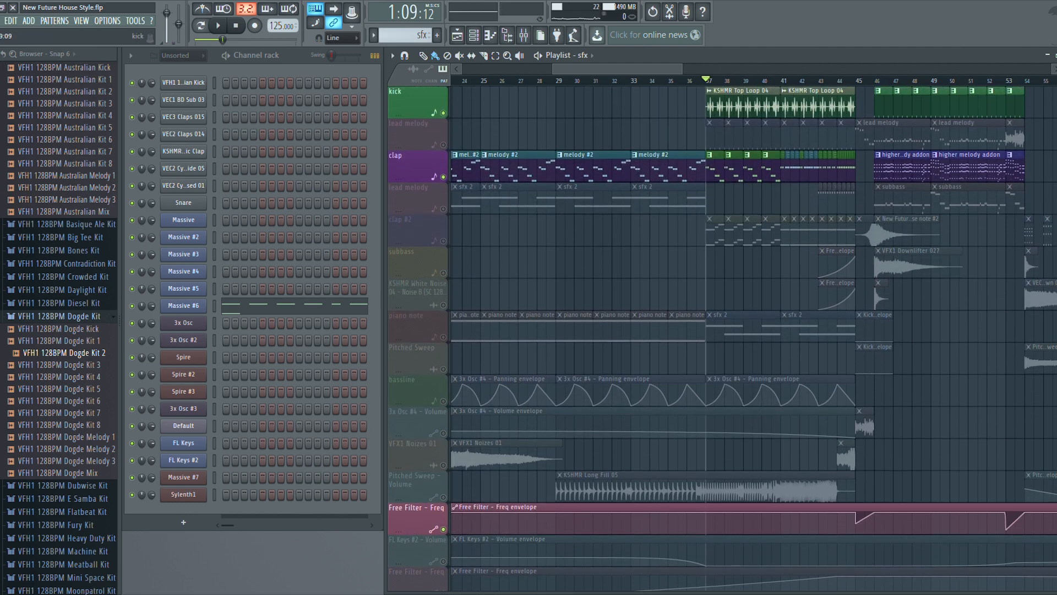
{"action": "key", "text": "space"}
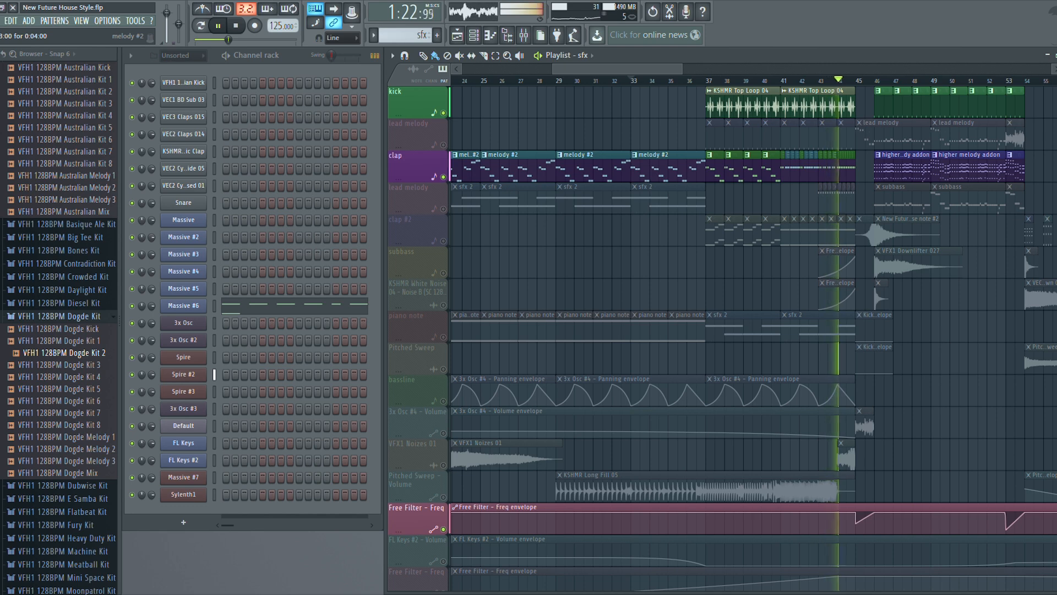
{"action": "key", "text": "space"}
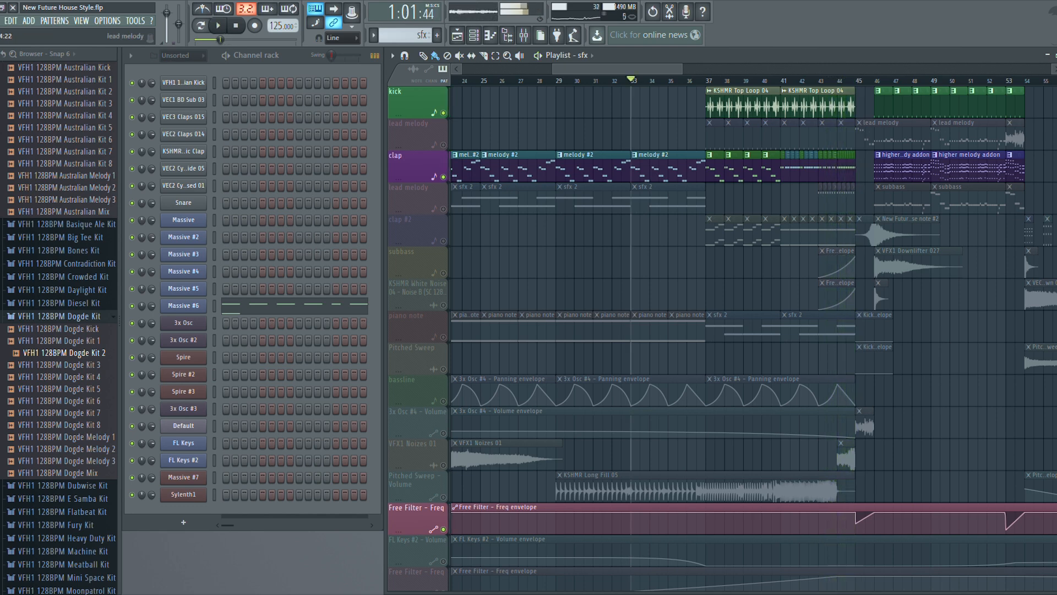
- Turn all tracks back on, play from bar 37, and select the clap pattern from the upper lead melody track
{"action": "right_click", "coordinate": [443, 177]}
{"action": "right_click", "coordinate": [443, 176]}
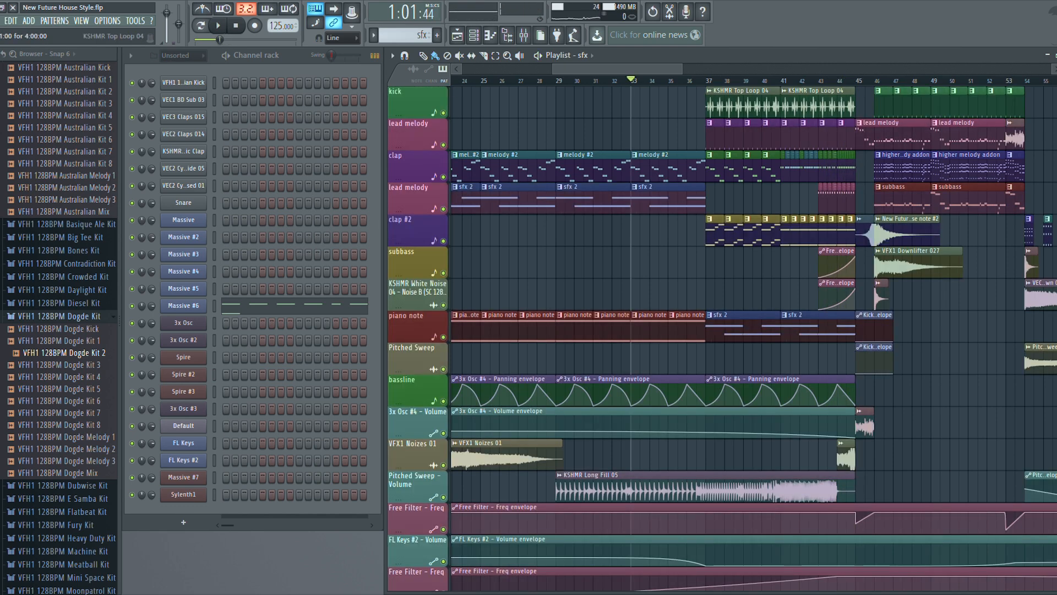
{"action": "left_click", "coordinate": [708, 81]}
{"action": "key", "text": "space"}
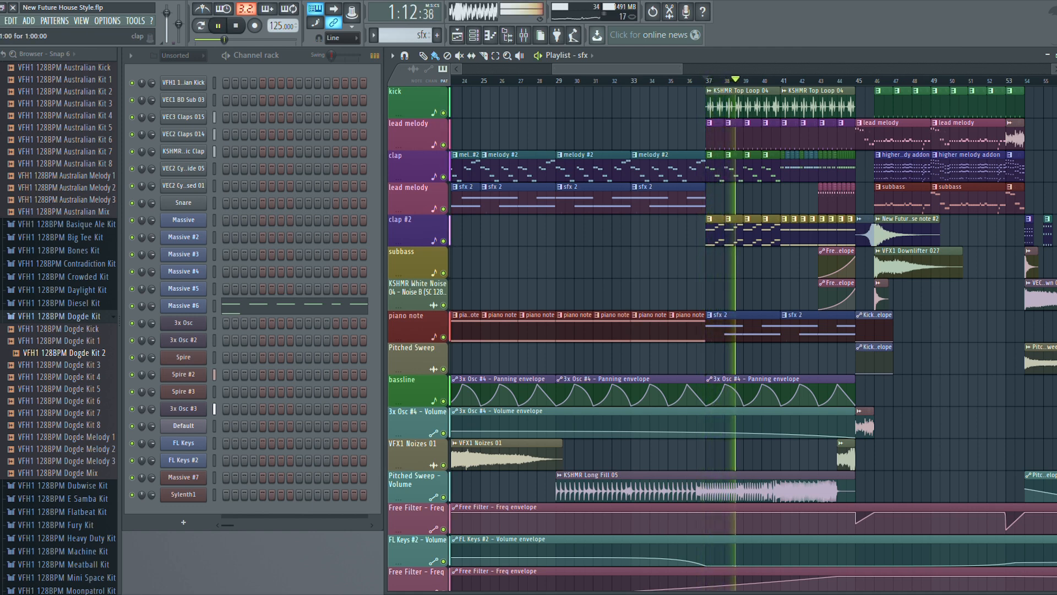
{"action": "left_click", "coordinate": [716, 135]}
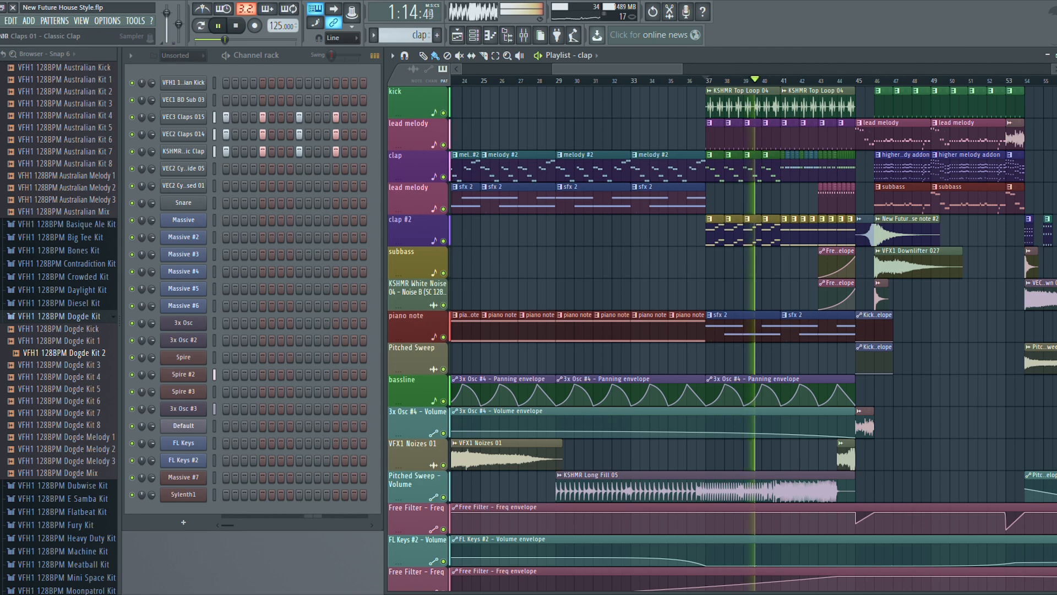
- Follow the full arrangement's playback through the drop to about bar 53, and stop
{"action": "left_click_drag", "start_coordinate": [618, 69], "coordinate": [656, 69]}
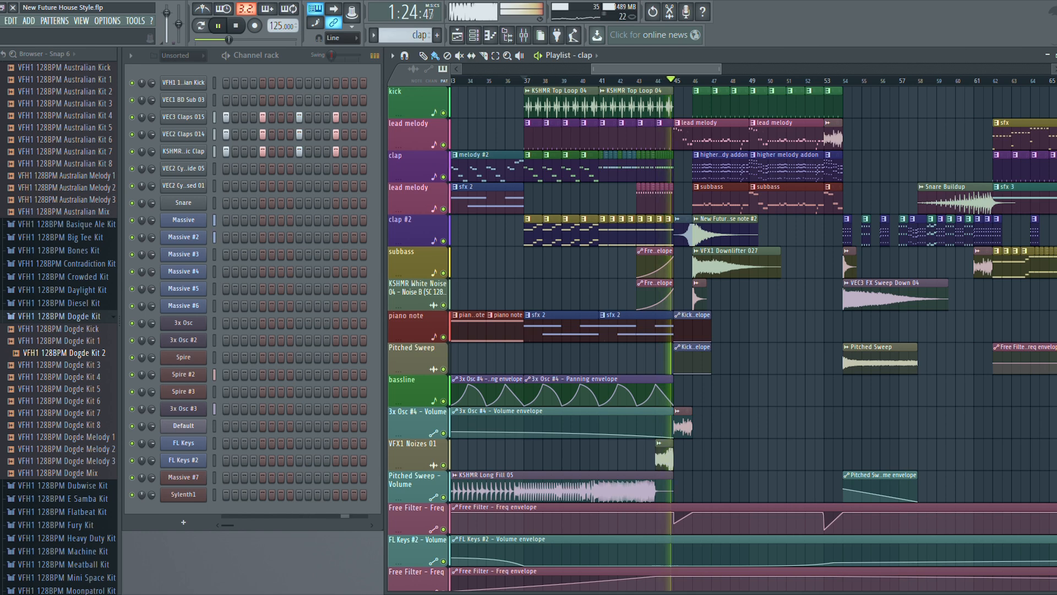
{"action": "left_click_drag", "start_coordinate": [656, 69], "coordinate": [656, 68]}
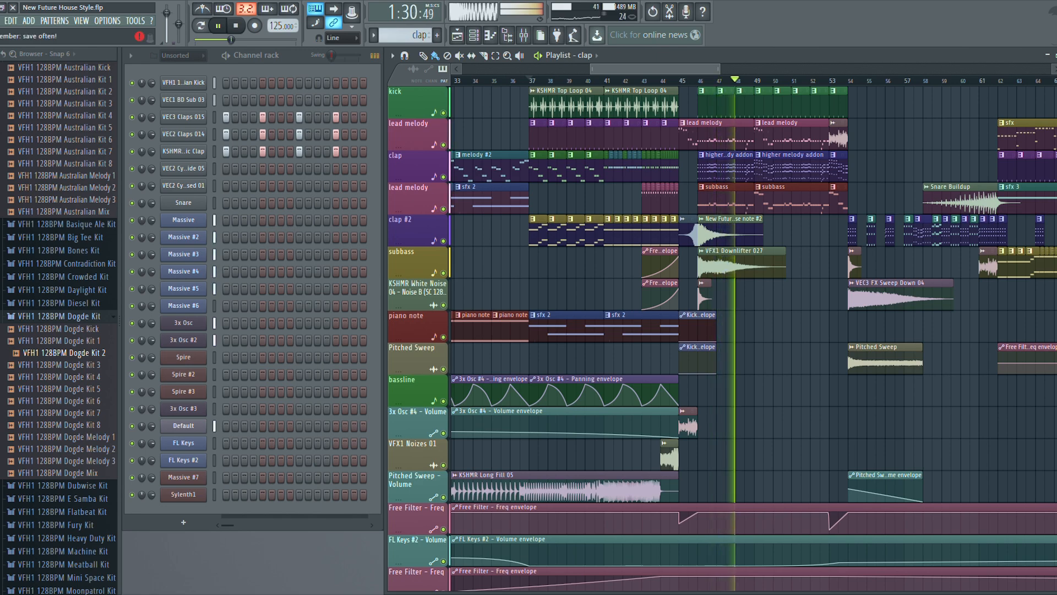
{"action": "left_click_drag", "start_coordinate": [656, 69], "coordinate": [665, 69]}
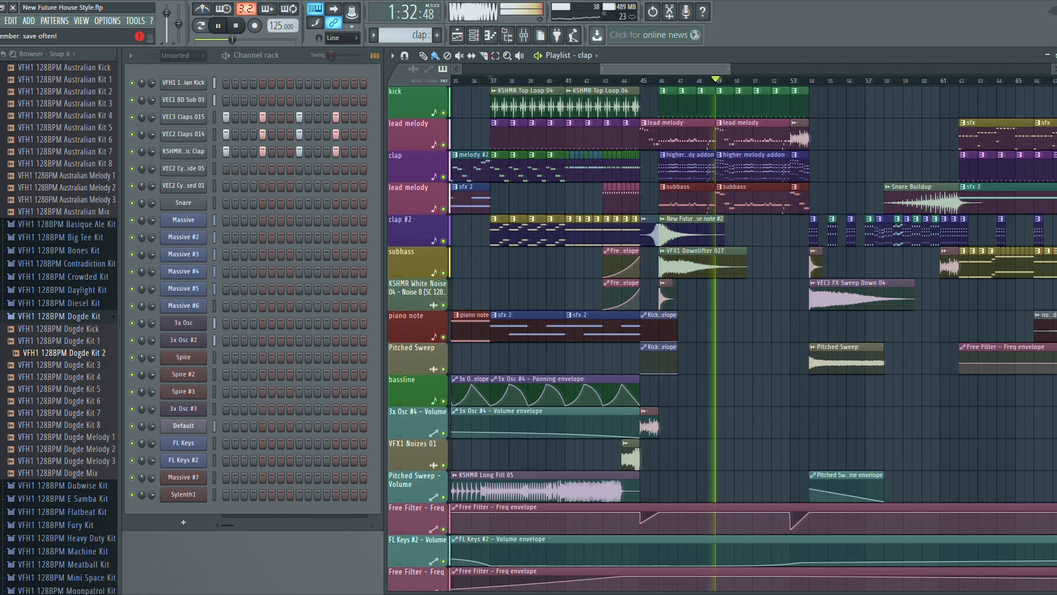
{"action": "scroll", "coordinate": [777, 331], "scroll_direction": "right", "scroll_amount": 5}
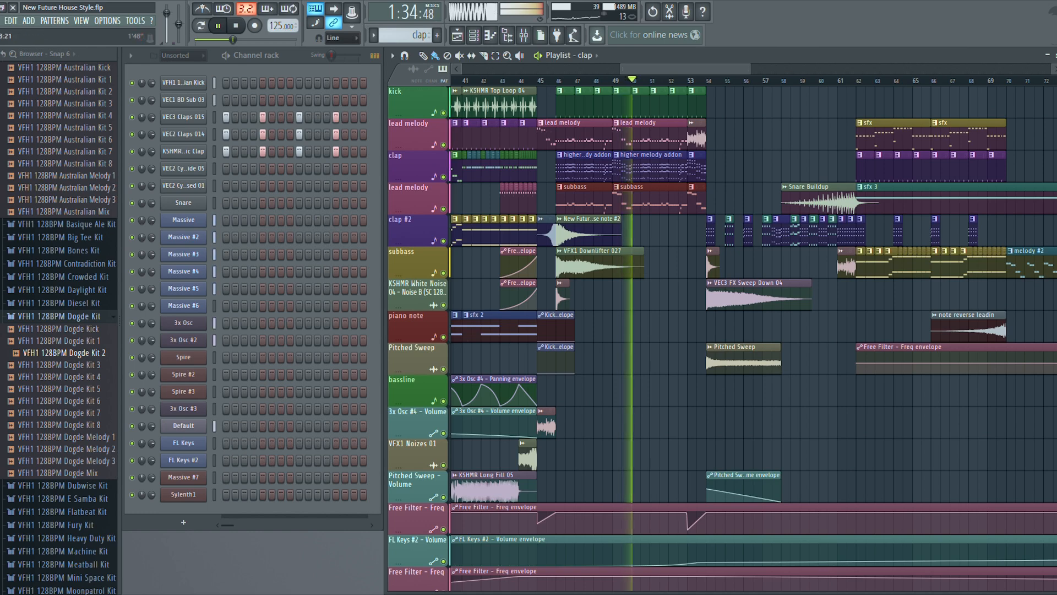
{"action": "left_click_drag", "start_coordinate": [686, 69], "coordinate": [693, 69]}
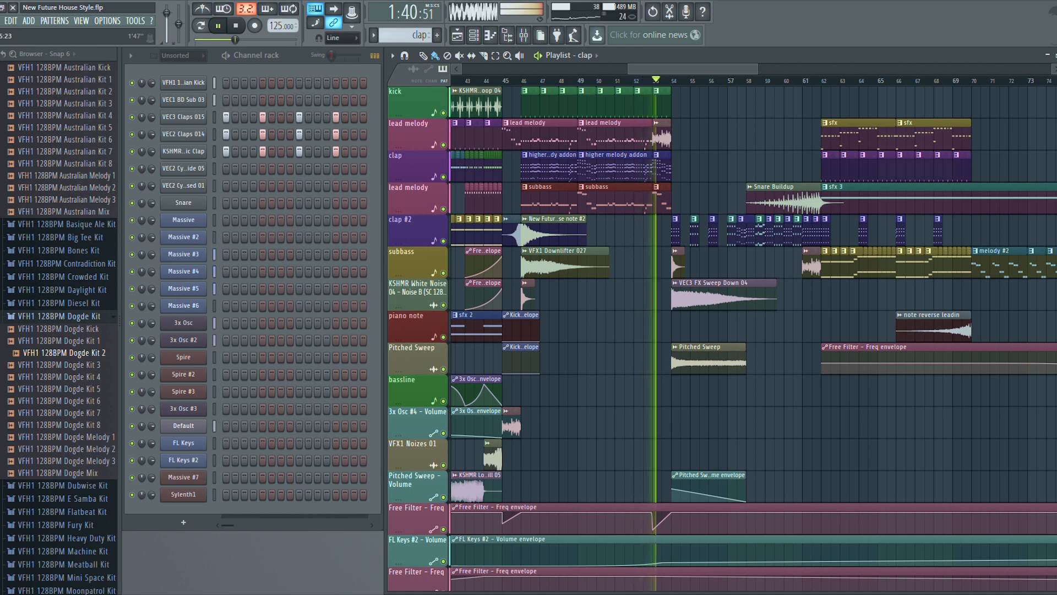
{"action": "key", "text": "space"}
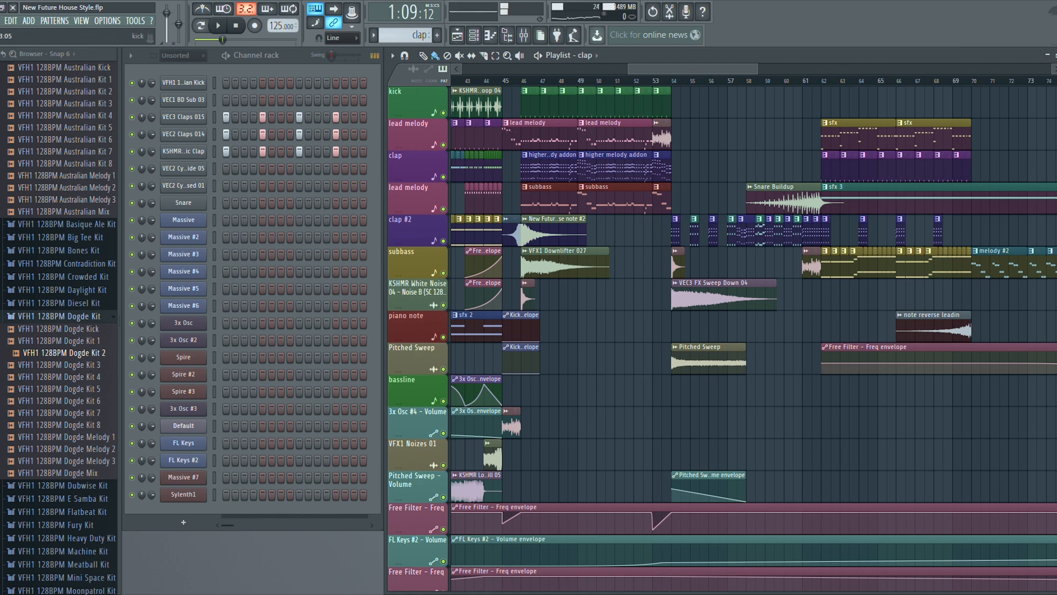
- Compare playback from bar 45 with the upper Free Filter - Freq track switched off and back on
{"action": "left_click", "coordinate": [502, 80]}
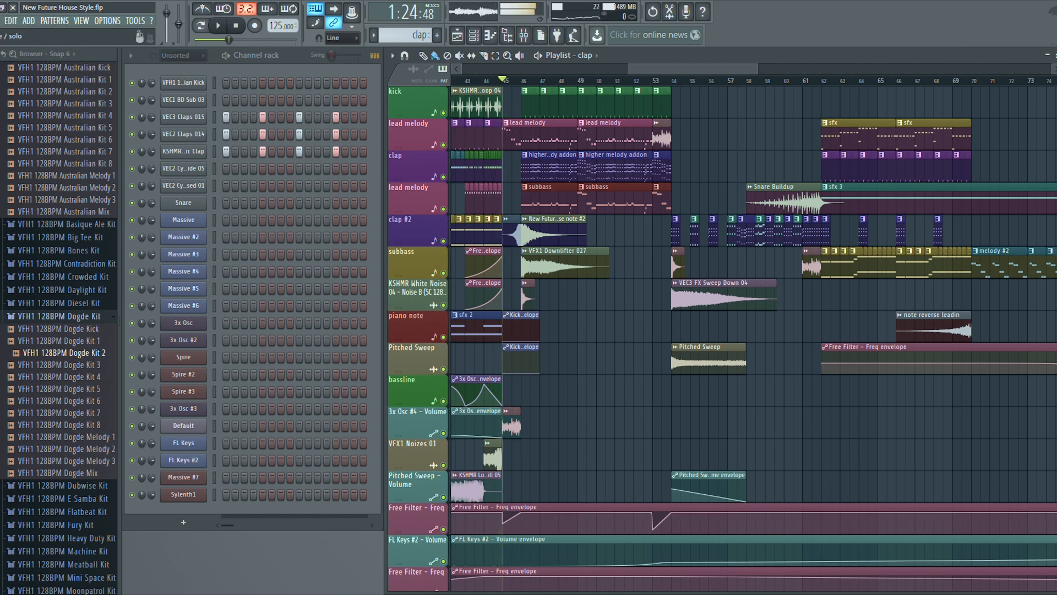
{"action": "left_click", "coordinate": [443, 529]}
{"action": "key", "text": "space"}
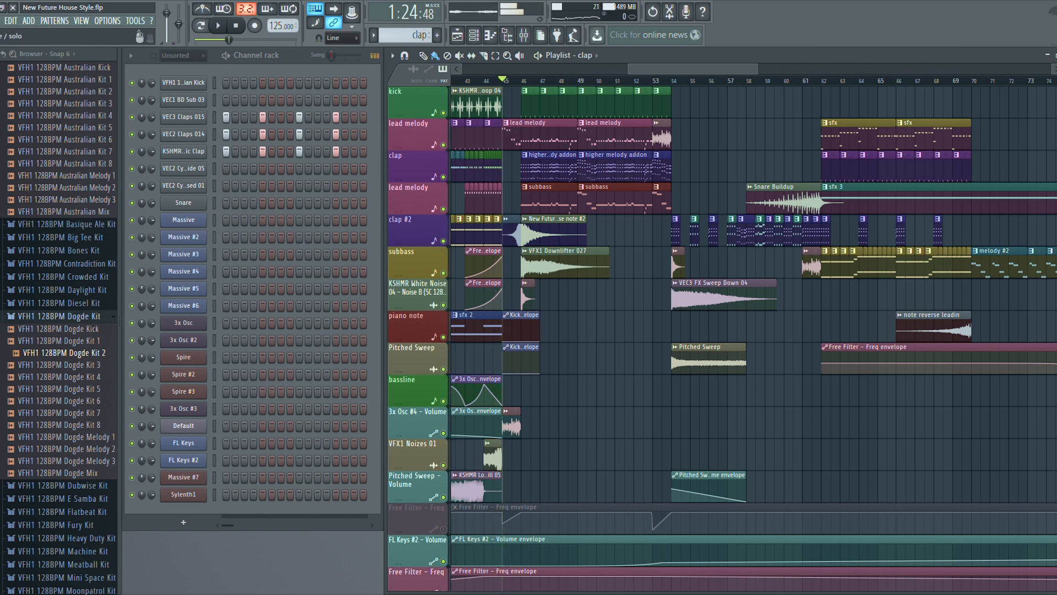
{"action": "left_click", "coordinate": [443, 530]}
{"action": "key", "text": "space"}
{"action": "key", "text": "space"}
- Turn off the Reverse effect in the New Future Style reverse note sample's settings and close them
{"action": "left_click", "coordinate": [511, 232]}
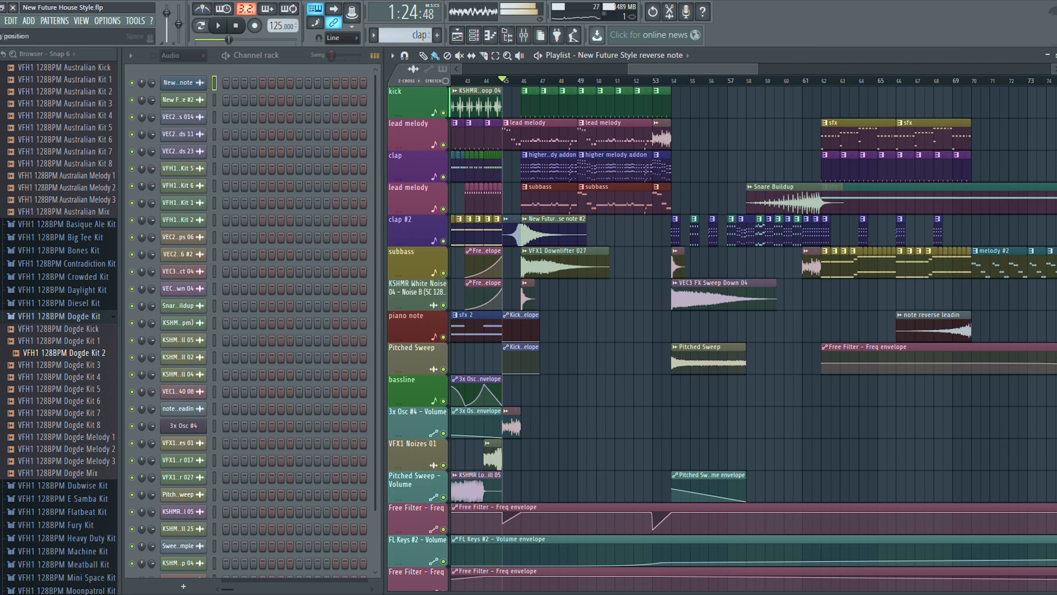
{"action": "scroll", "coordinate": [250, 324], "scroll_direction": "down", "scroll_amount": 2}
{"action": "scroll", "coordinate": [251, 325], "scroll_direction": "up", "scroll_amount": 1}
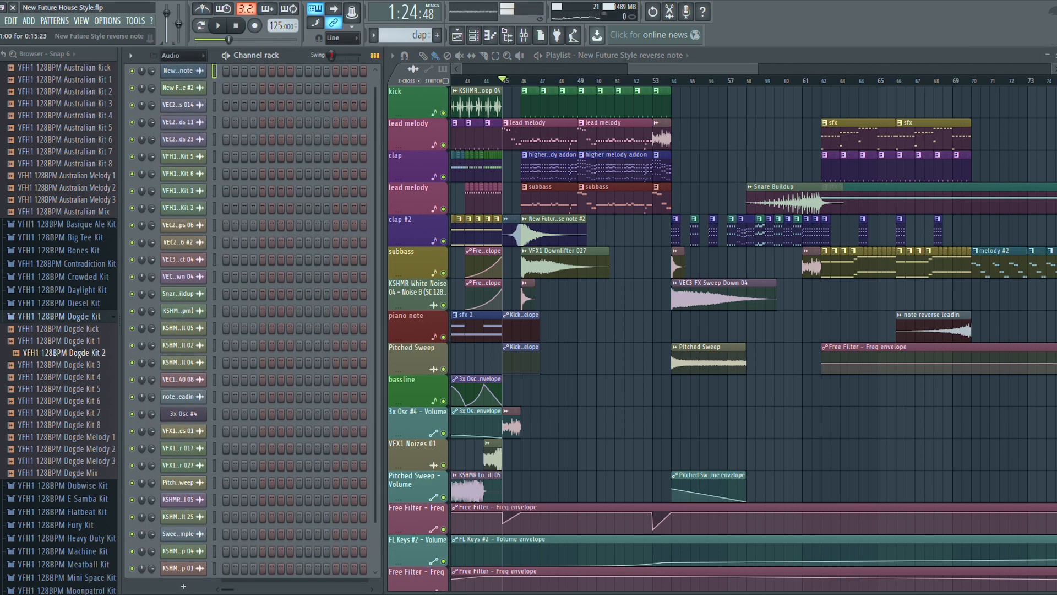
{"action": "left_click", "coordinate": [178, 76]}
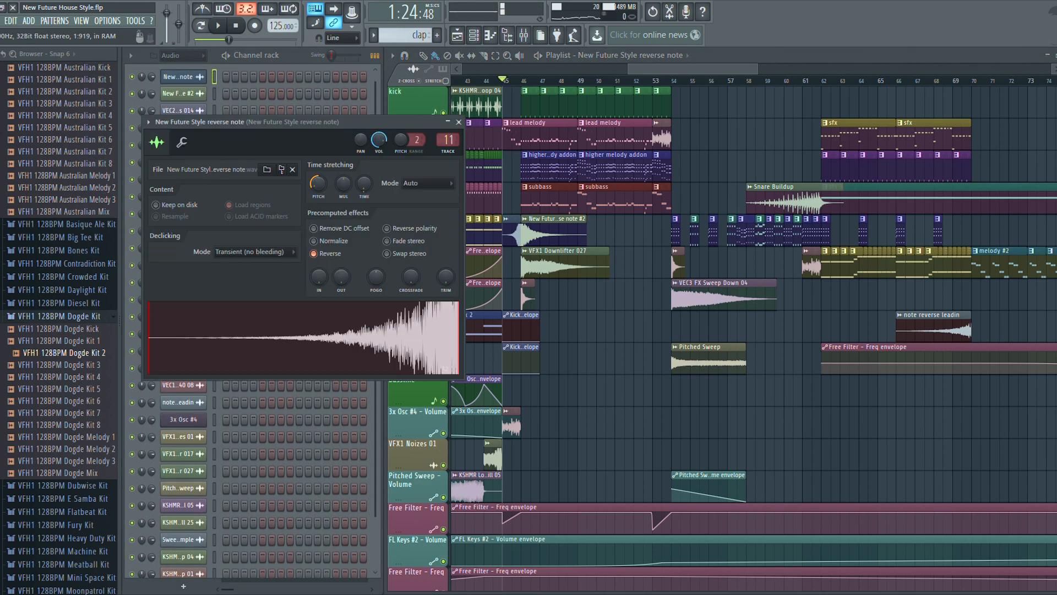
{"action": "left_click", "coordinate": [313, 254]}
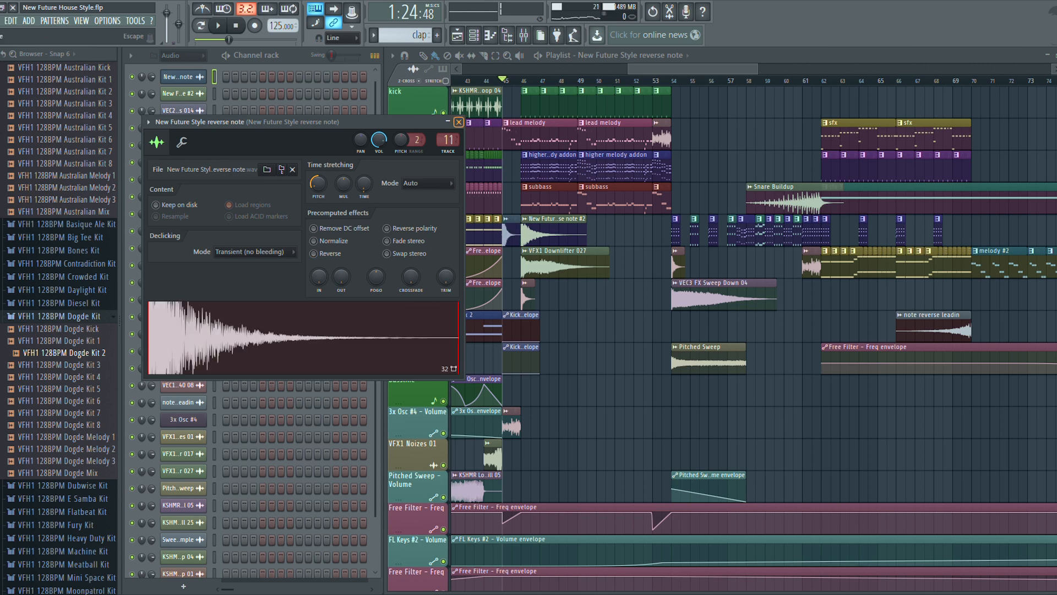
{"action": "left_click", "coordinate": [458, 121]}
- Solo the clap #2 track with the upper Free Filter - Freq track enabled, and play briefly from bar 45
{"action": "right_click", "coordinate": [444, 240]}
{"action": "left_click", "coordinate": [444, 529]}
{"action": "key", "text": "space"}
{"action": "key", "text": "space"}
- Try removing the dip at bar 45 from the upper Free Filter - Freq envelope, play the result, and restore the dip
{"action": "left_click", "coordinate": [503, 520]}
{"action": "key", "text": "space"}
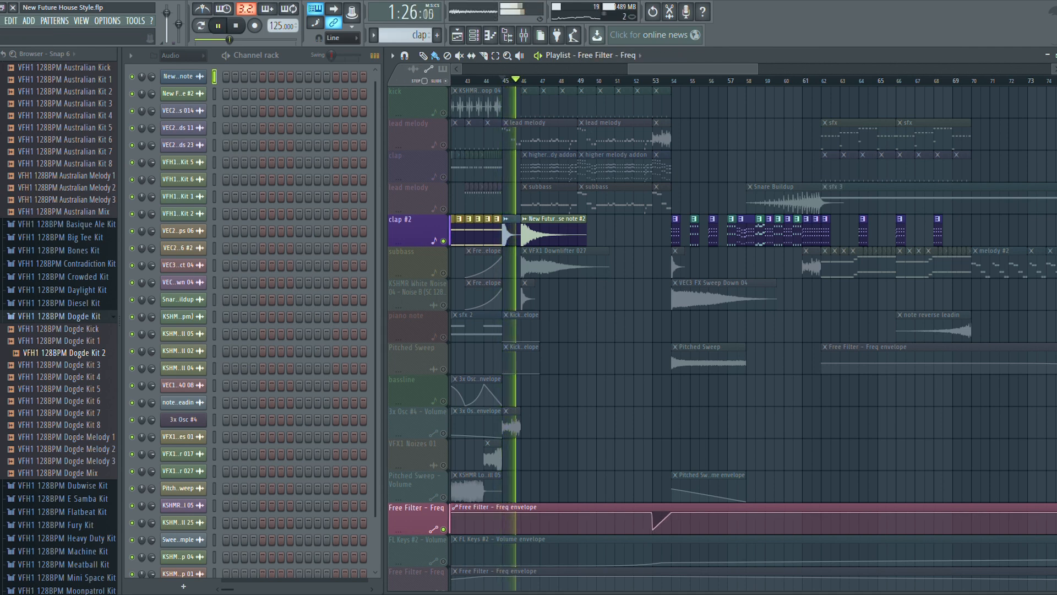
{"action": "key", "text": "space"}
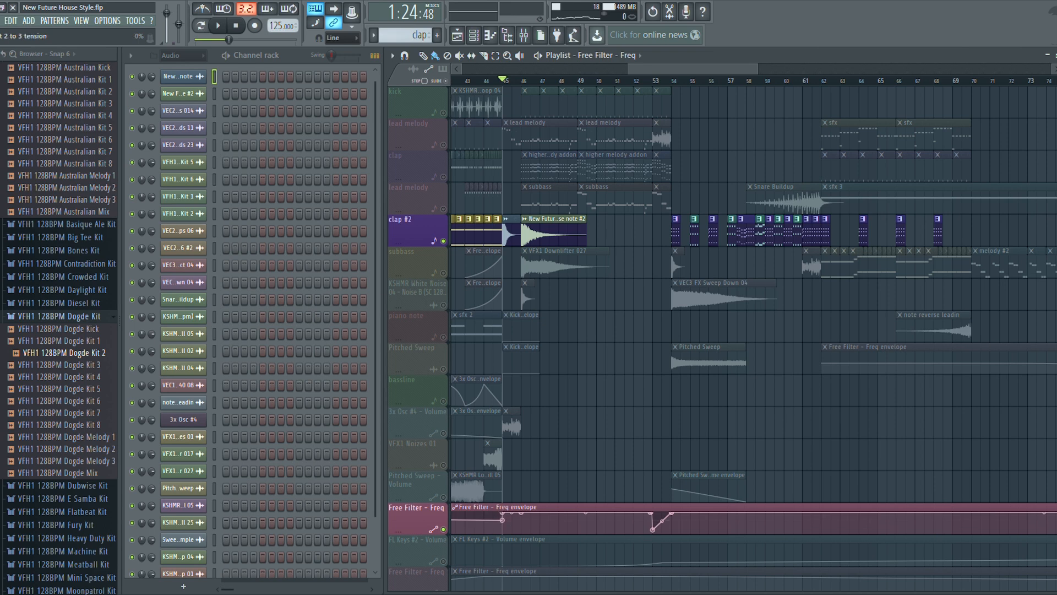
{"action": "key", "text": "space"}
{"action": "key", "text": "space"}
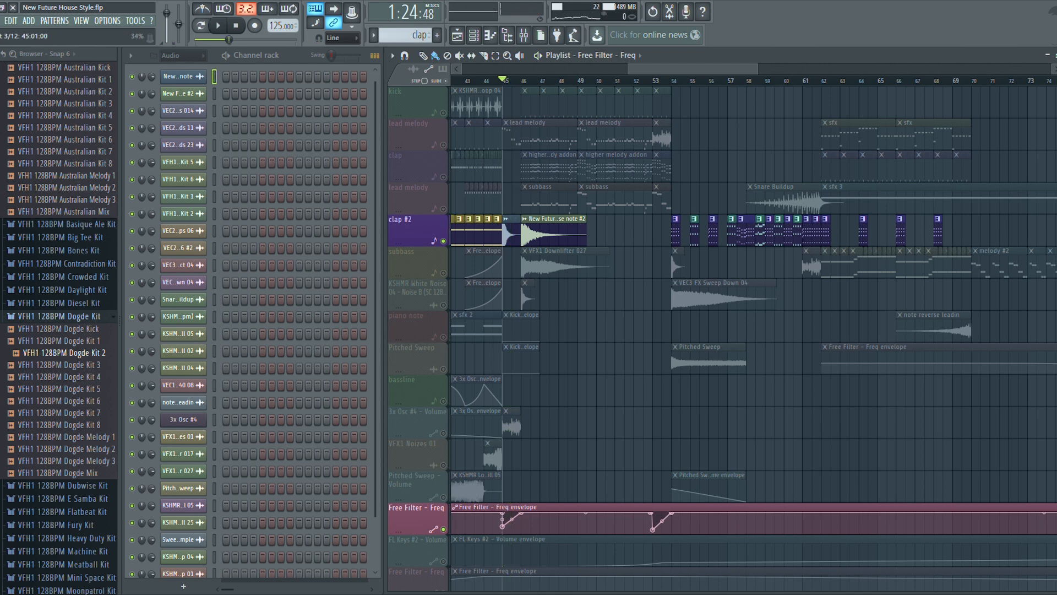
{"action": "key", "text": "space"}
{"action": "key", "text": "space"}
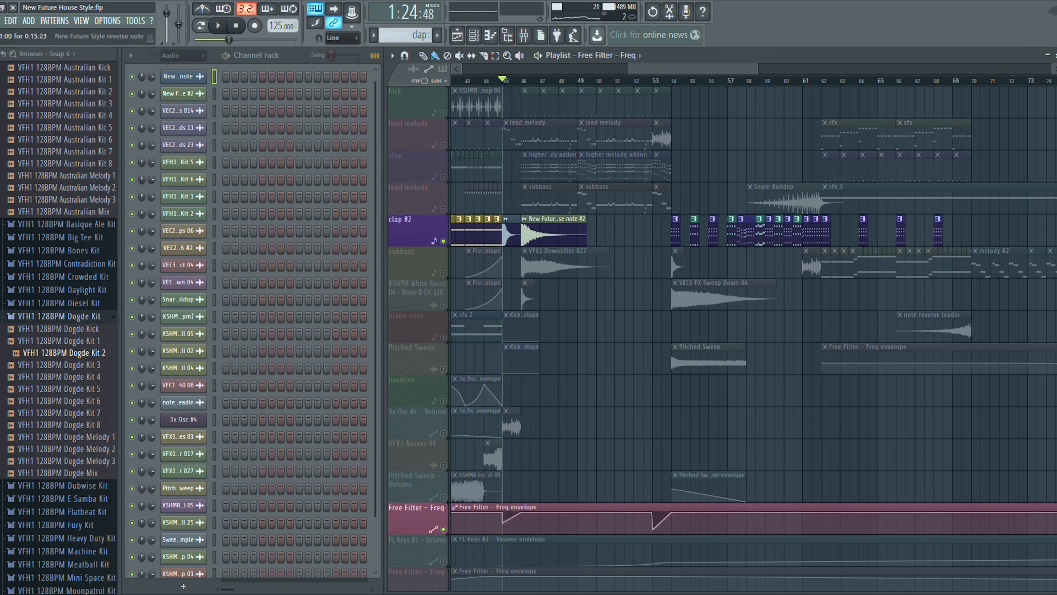
- Turn Reverse back on for the New Future Style reverse note sample, and play the clap #2 track to about bar 47
{"action": "left_click", "coordinate": [183, 76]}
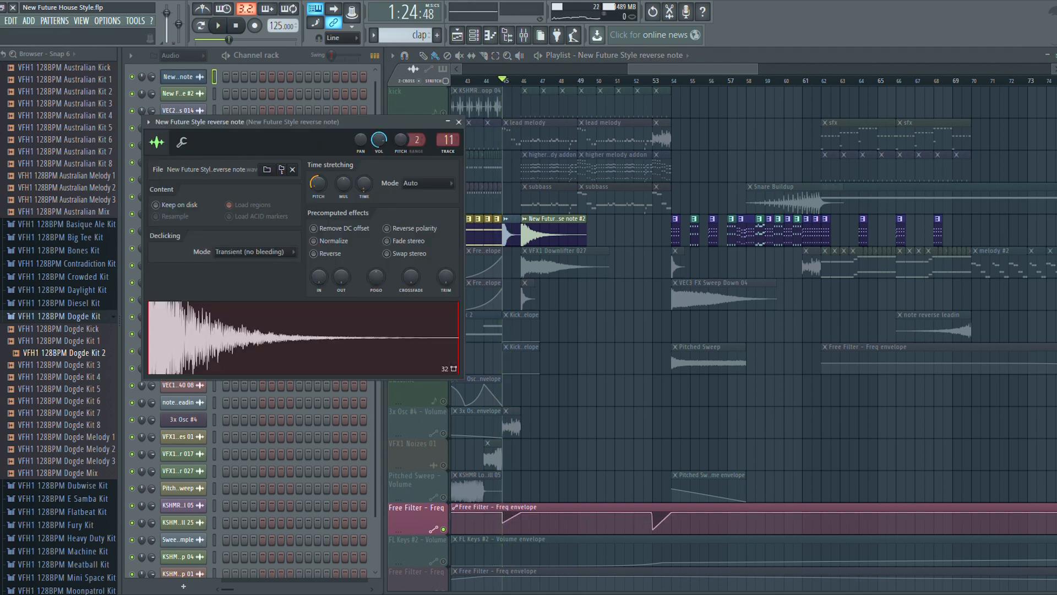
{"action": "left_click", "coordinate": [314, 253]}
{"action": "left_click", "coordinate": [459, 122]}
{"action": "key", "text": "space"}
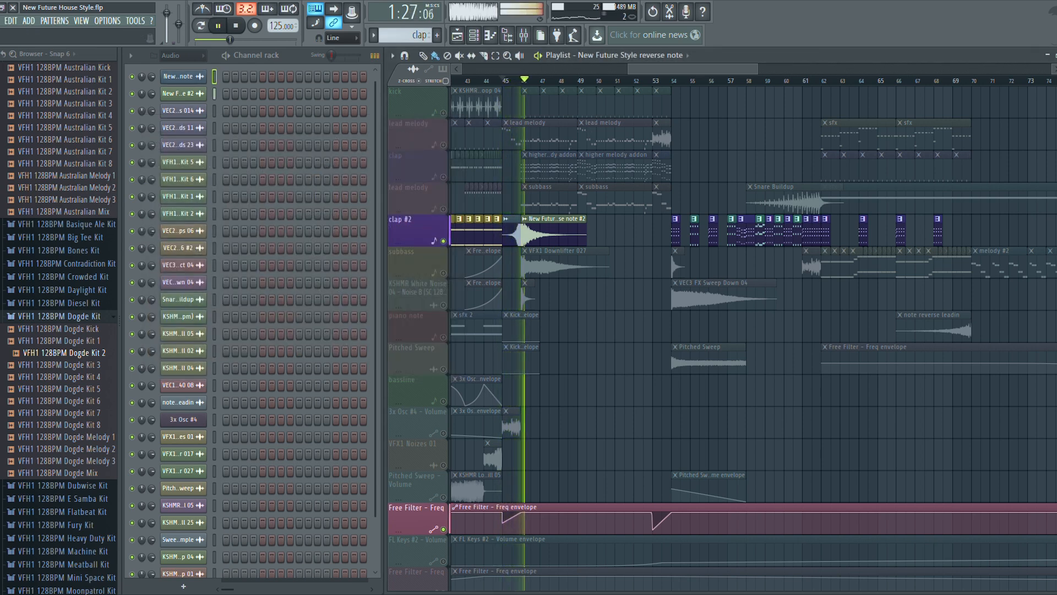
{"action": "key", "text": "space"}
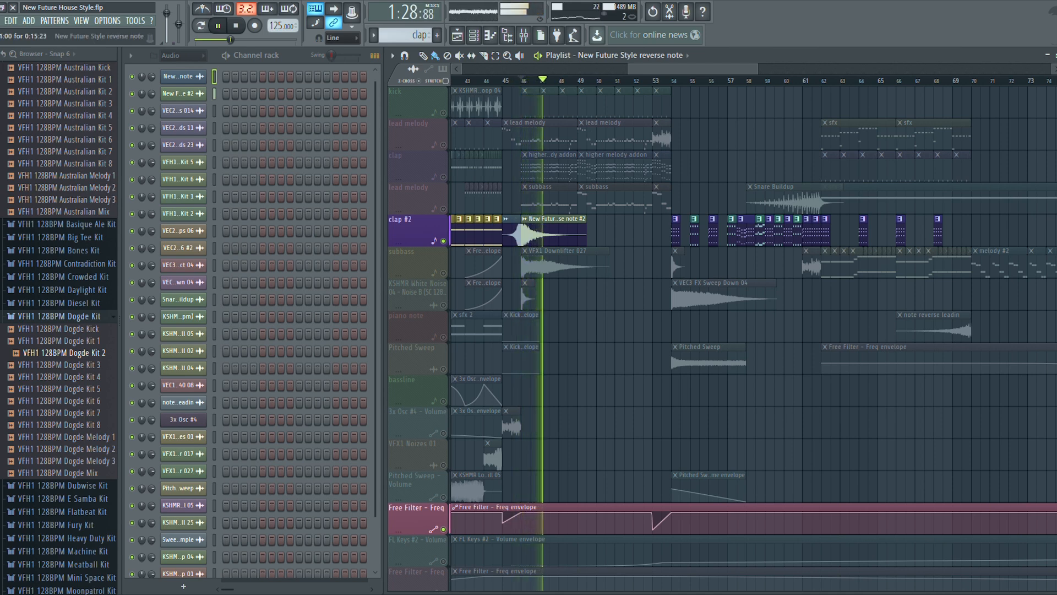
{"action": "key", "text": "space"}
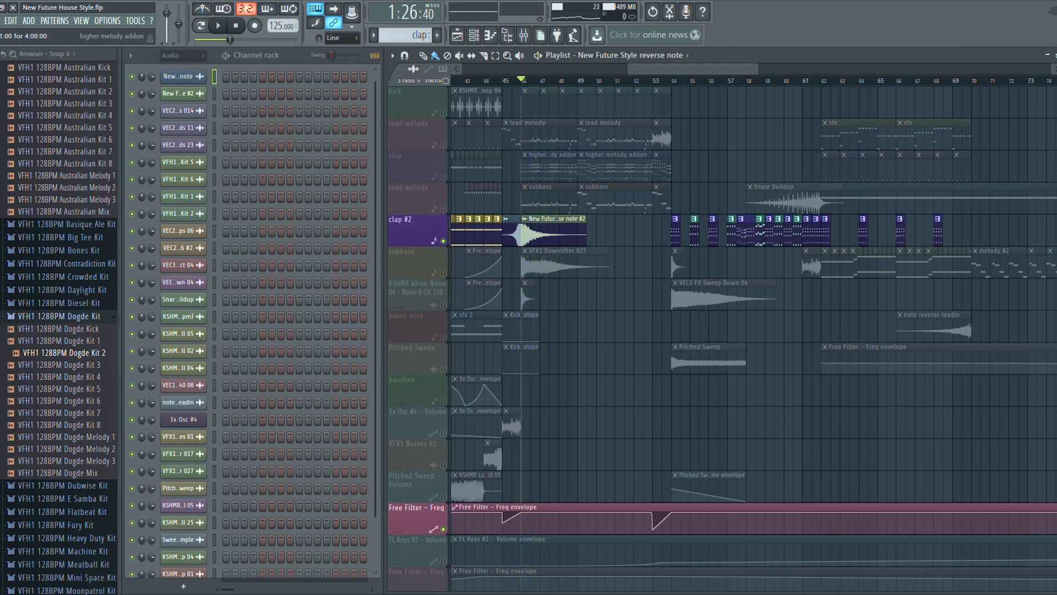
- Replay the clap #2 track's reverse note clips from bar 46 and once more from bar 45
{"action": "key", "text": "space"}
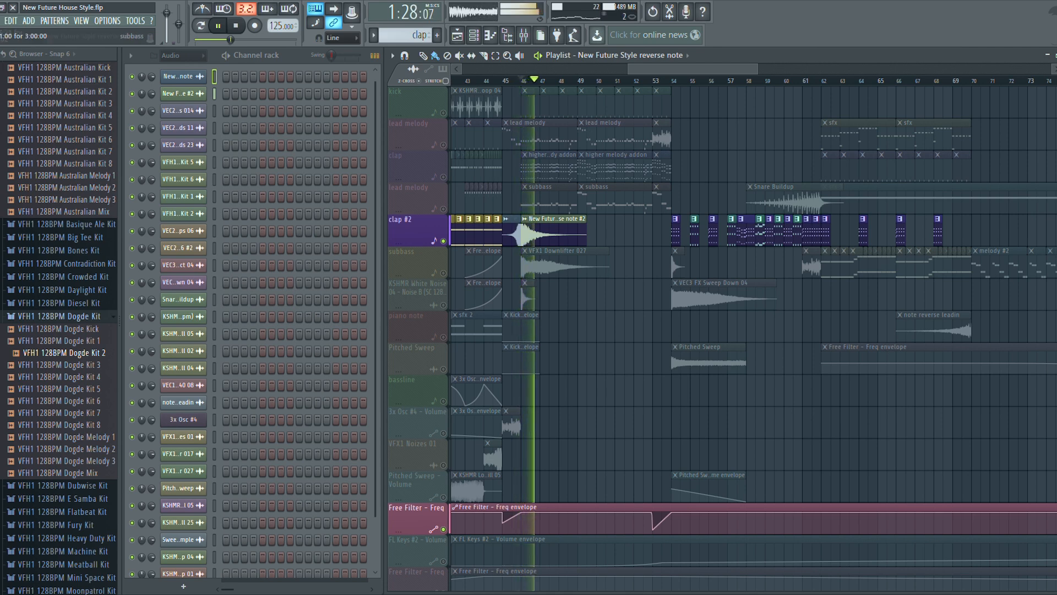
{"action": "key", "text": "space"}
{"action": "left_click", "coordinate": [502, 81]}
{"action": "key", "text": "space"}
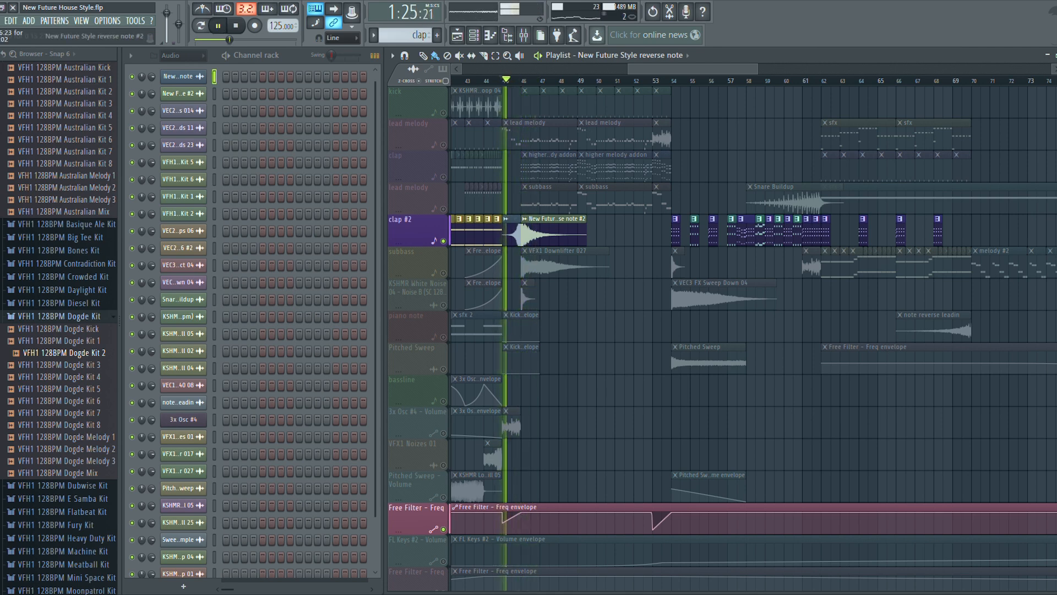
{"action": "key", "text": "space"}
- Play from bar 45 while enabling the upper lead melody, lower Free Filter - Freq, both Gross Beat - Mix level and FL Keys #2 - Volume tracks
{"action": "left_click", "coordinate": [443, 145]}
{"action": "key", "text": "space"}
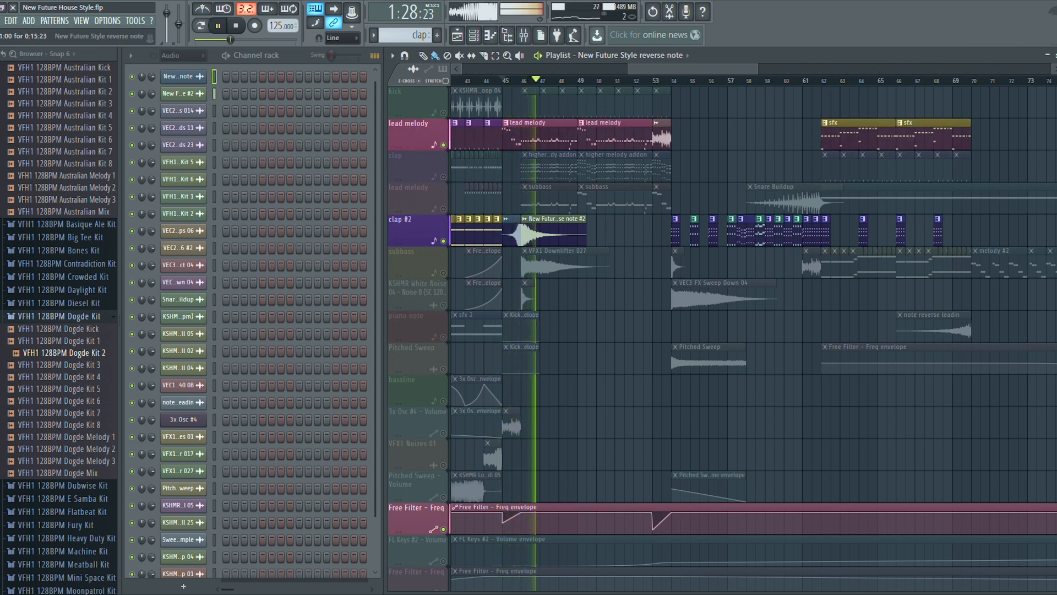
{"action": "scroll", "coordinate": [721, 338], "scroll_direction": "down", "scroll_amount": 2}
{"action": "left_click", "coordinate": [443, 497]}
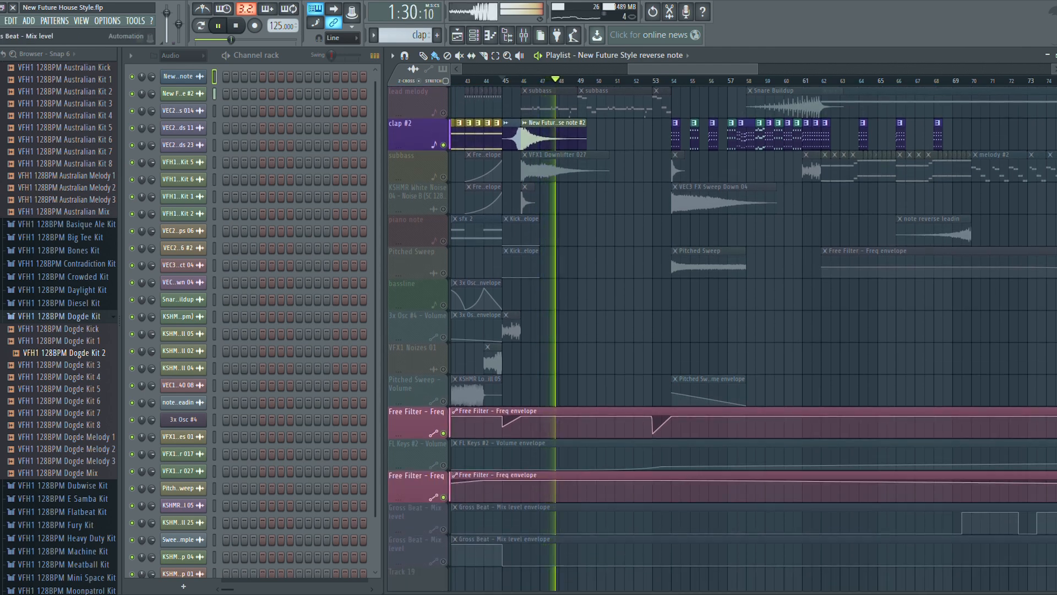
{"action": "left_click", "coordinate": [444, 529]}
{"action": "left_click", "coordinate": [443, 562]}
{"action": "left_click", "coordinate": [444, 465]}
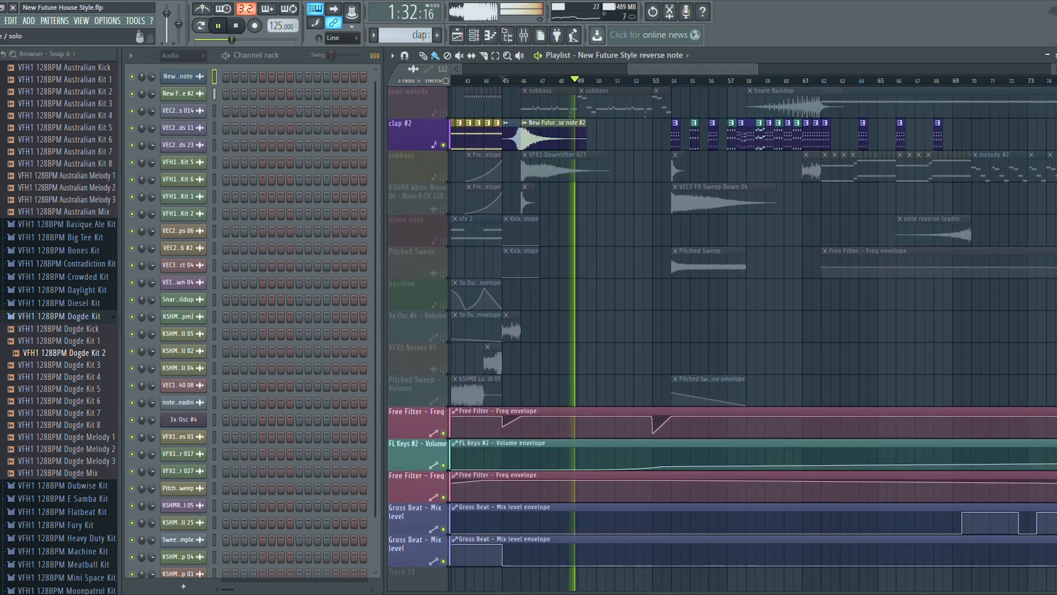
{"action": "scroll", "coordinate": [443, 465], "scroll_direction": "up", "scroll_amount": 3}
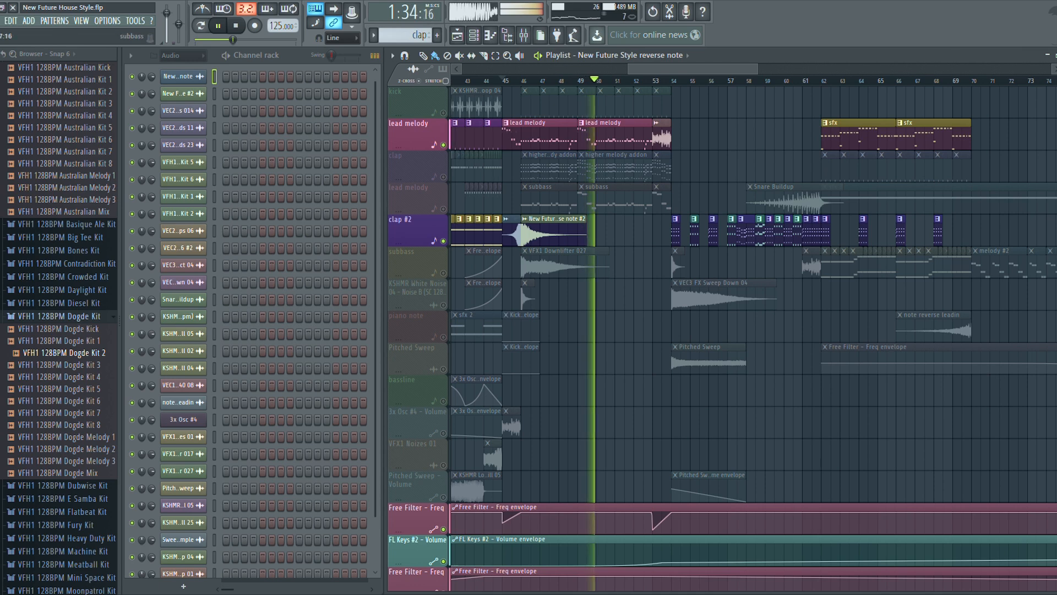
- Enable the Pitched Sweep and piano note tracks one after the other during playback, and stop the playback
{"action": "left_click", "coordinate": [443, 369]}
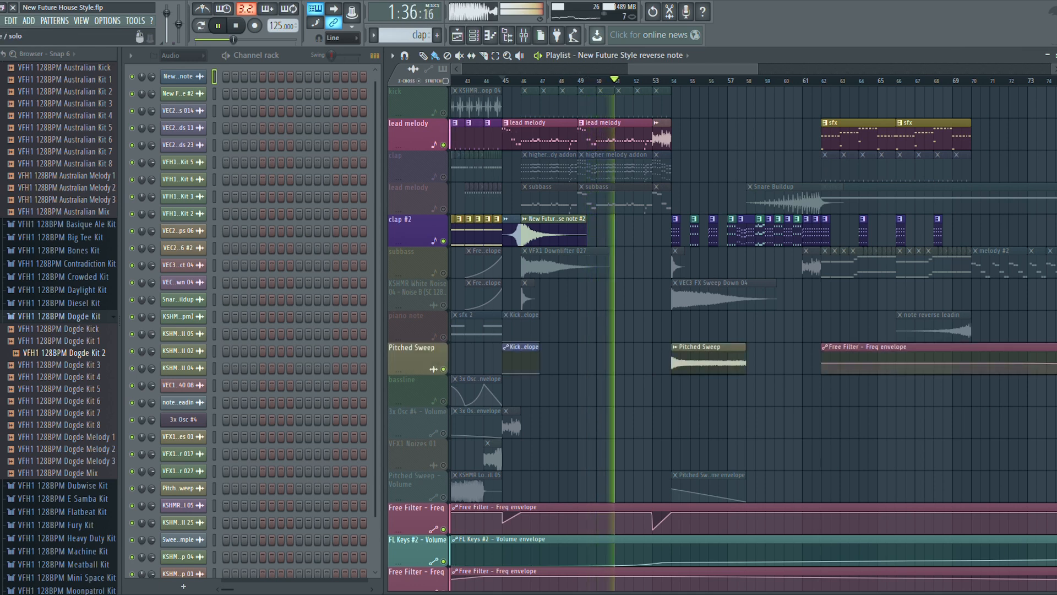
{"action": "left_click", "coordinate": [443, 337]}
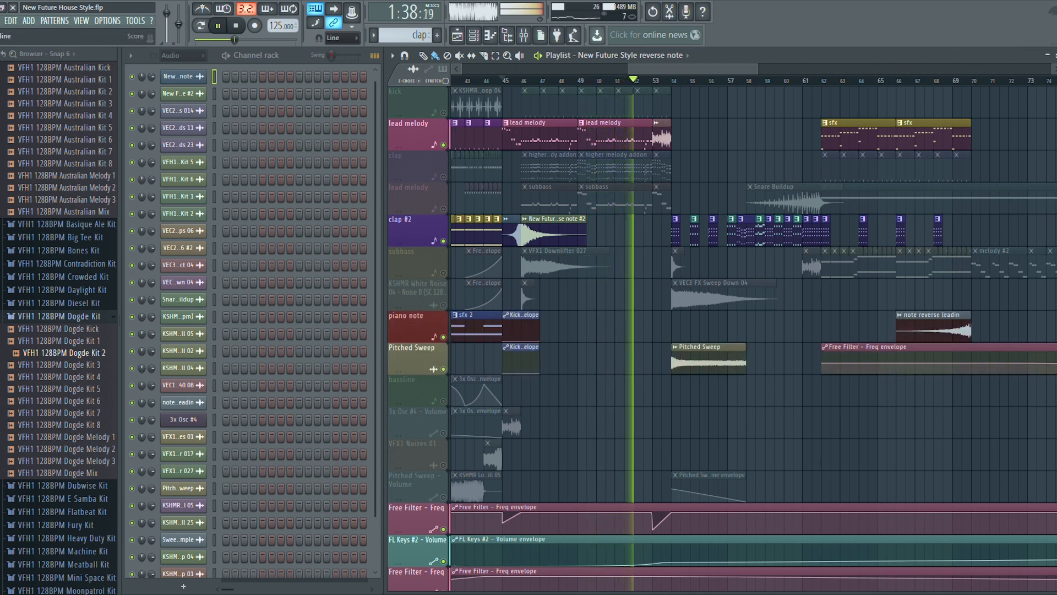
{"action": "key", "text": "space"}
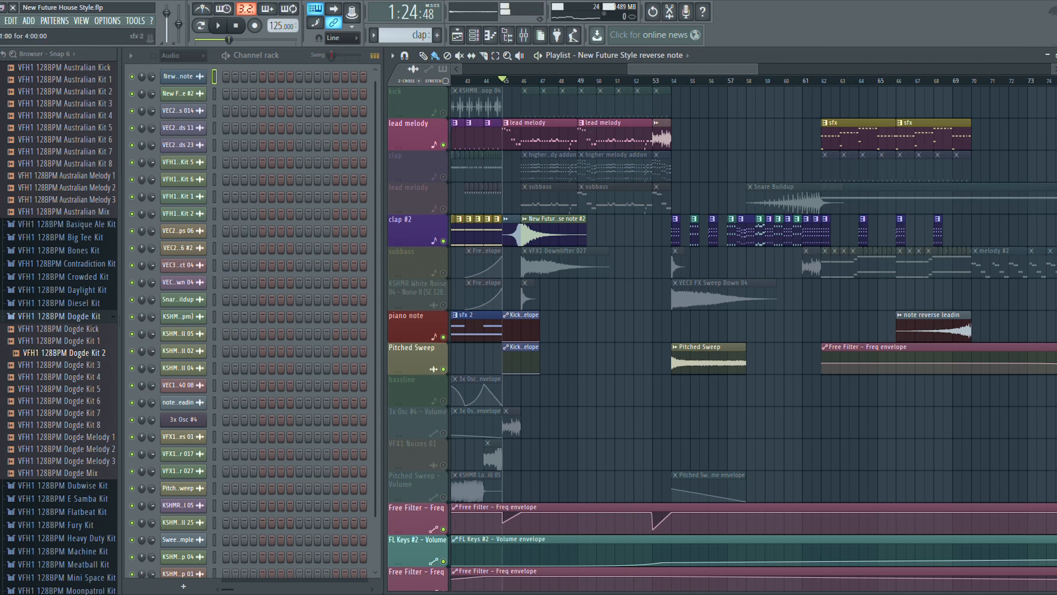
- Bring all playlist tracks back on and play the full arrangement from bar 45
{"action": "right_click", "coordinate": [444, 241]}
{"action": "right_click", "coordinate": [443, 241]}
{"action": "key", "text": "space"}
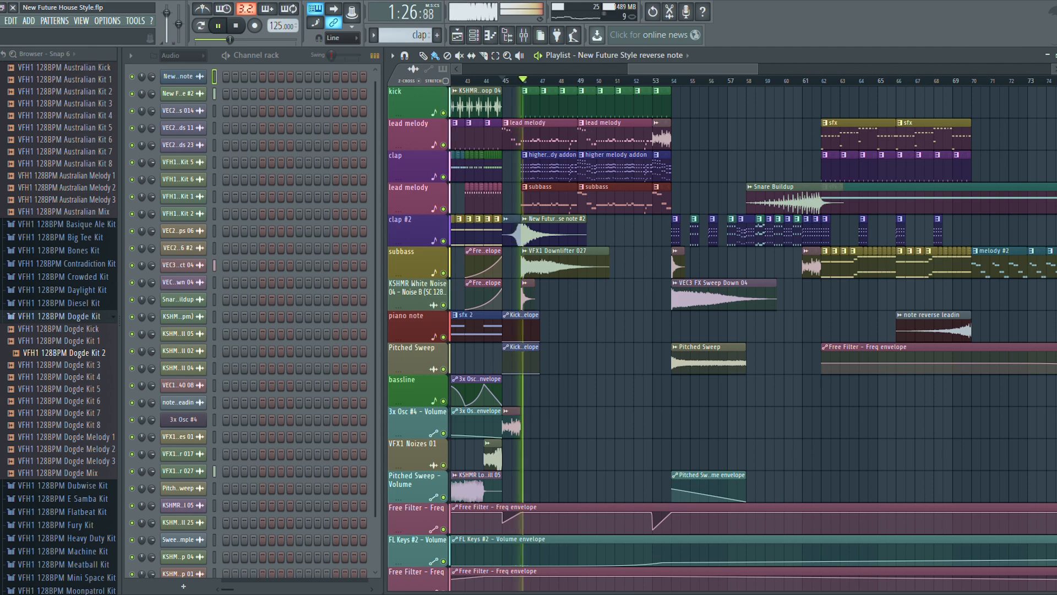
- Solo the upper lead melody track, and replay from bar 45 with Pitched Sweep and the upper Free Filter - Freq track enabled
{"action": "right_click", "coordinate": [443, 145]}
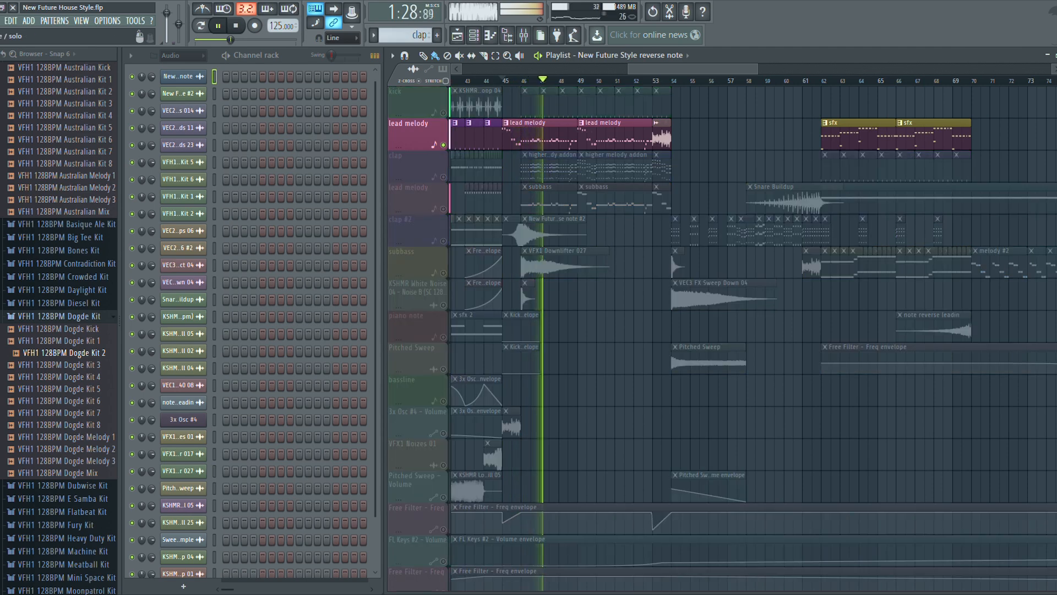
{"action": "key", "text": "space"}
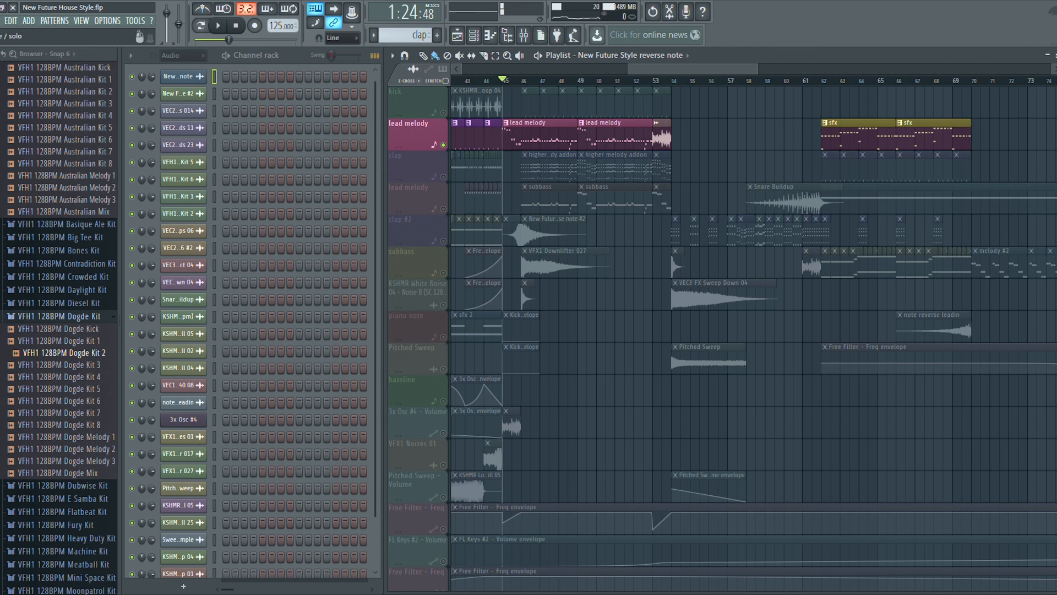
{"action": "left_click", "coordinate": [443, 369]}
{"action": "key", "text": "space"}
{"action": "left_click", "coordinate": [444, 529]}
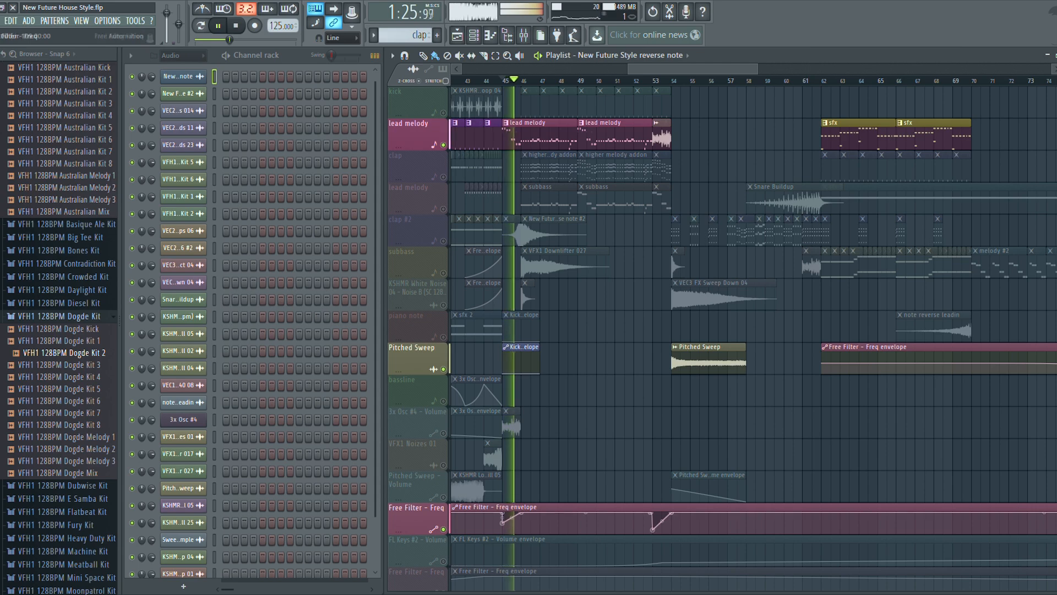
{"action": "key", "text": "space"}
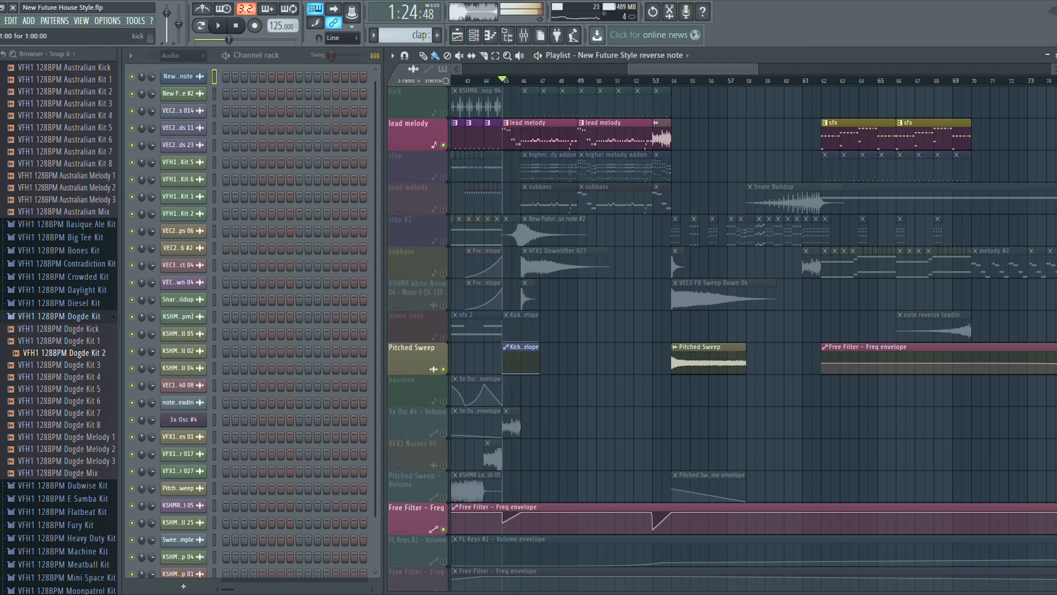
- Open the lead melody pattern and view the synth settings of its Massive and Massive #2 channels
{"action": "double_click", "coordinate": [541, 136]}
{"action": "left_click", "coordinate": [184, 220]}
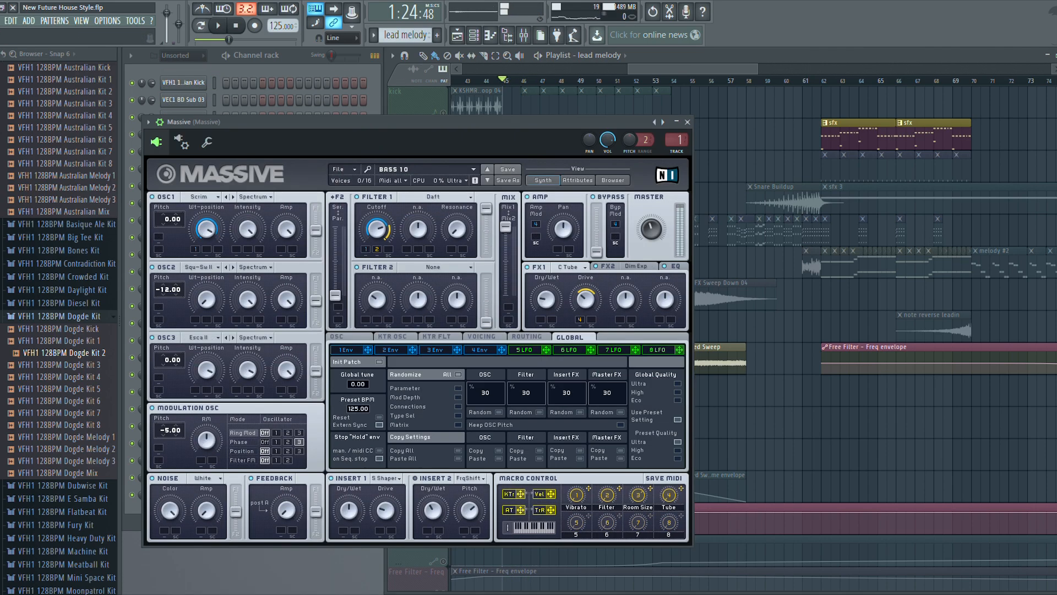
{"action": "key", "text": "Escape"}
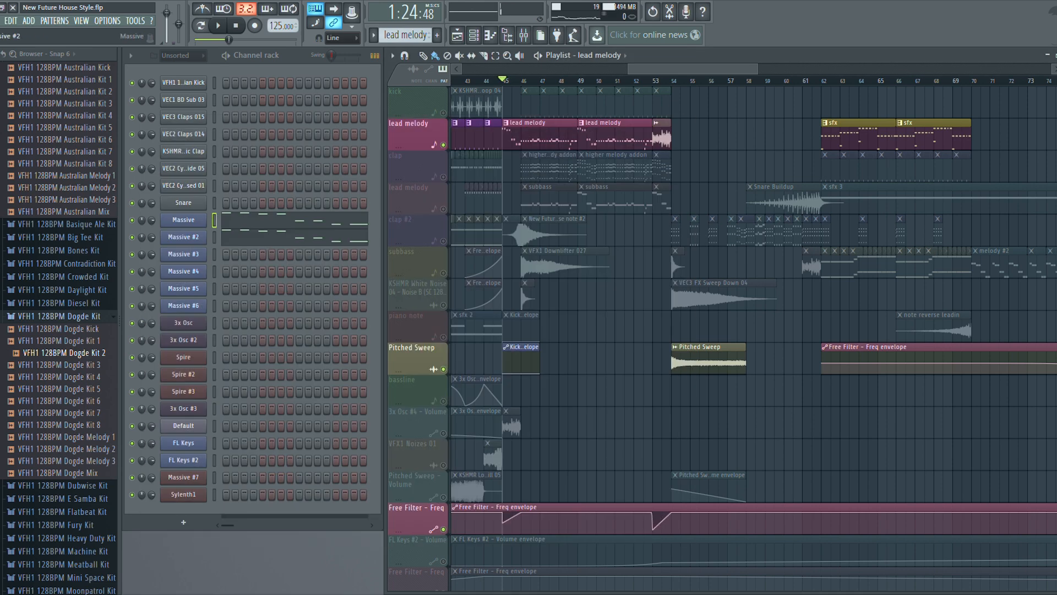
{"action": "left_click", "coordinate": [183, 237]}
{"action": "key", "text": "Escape"}
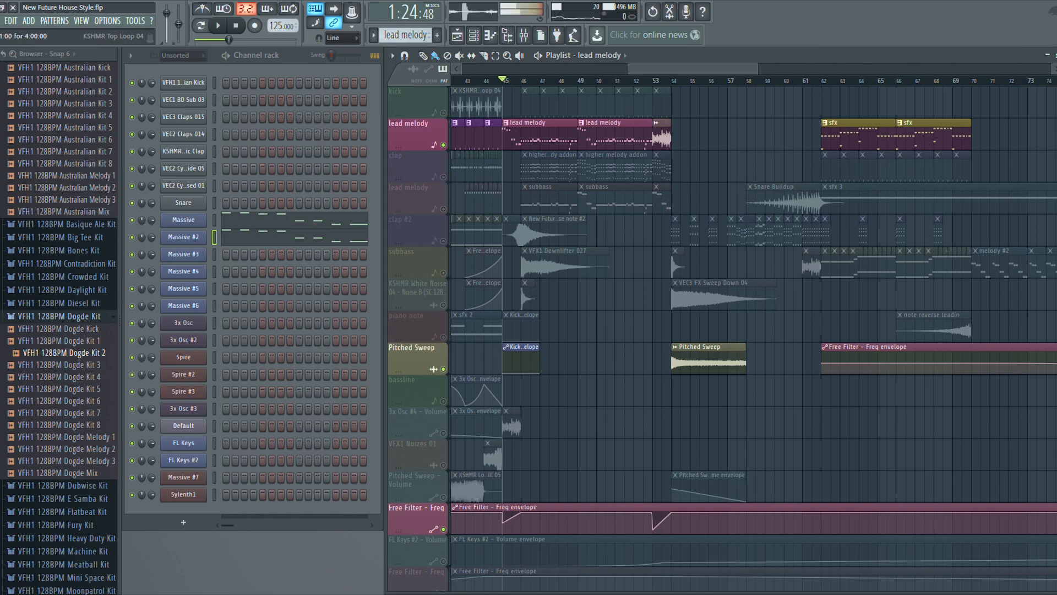
- Unsolo the upper lead melody track, move the playhead to bar 54, and play test notes on Massive #2
{"action": "left_click_drag", "start_coordinate": [701, 69], "coordinate": [678, 69]}
{"action": "right_click", "coordinate": [444, 145]}
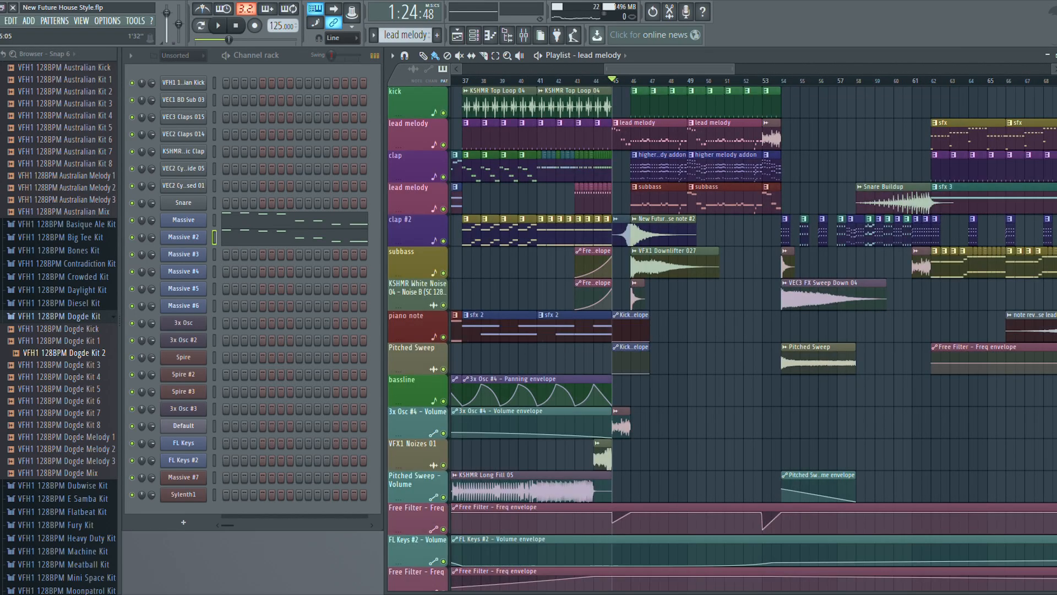
{"action": "left_click", "coordinate": [782, 80]}
{"action": "key", "text": "r"}
{"action": "key", "text": "r"}
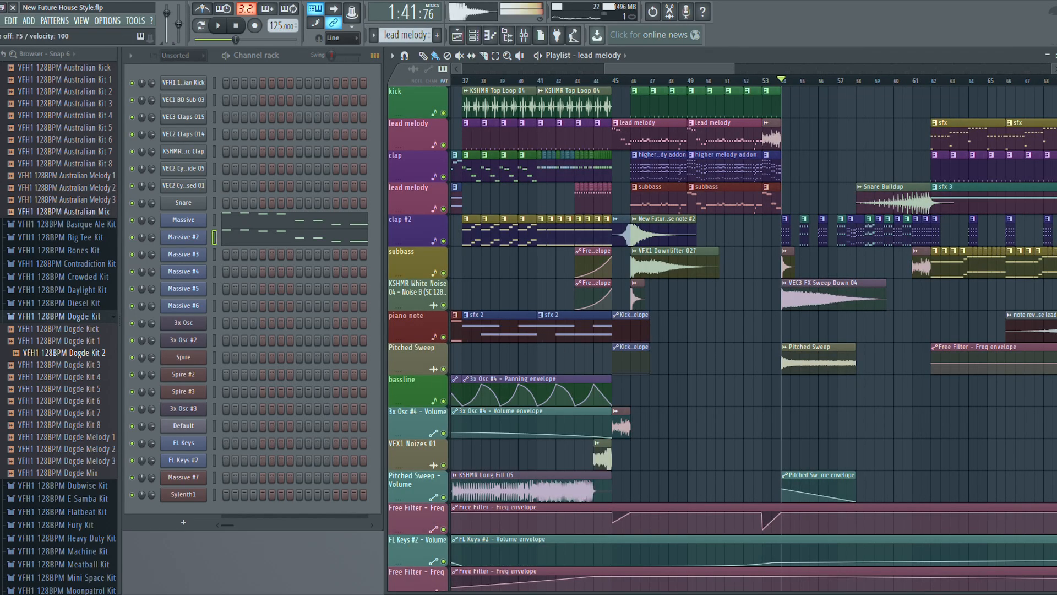
{"action": "key", "text": "y"}
{"action": "key", "text": "y"}
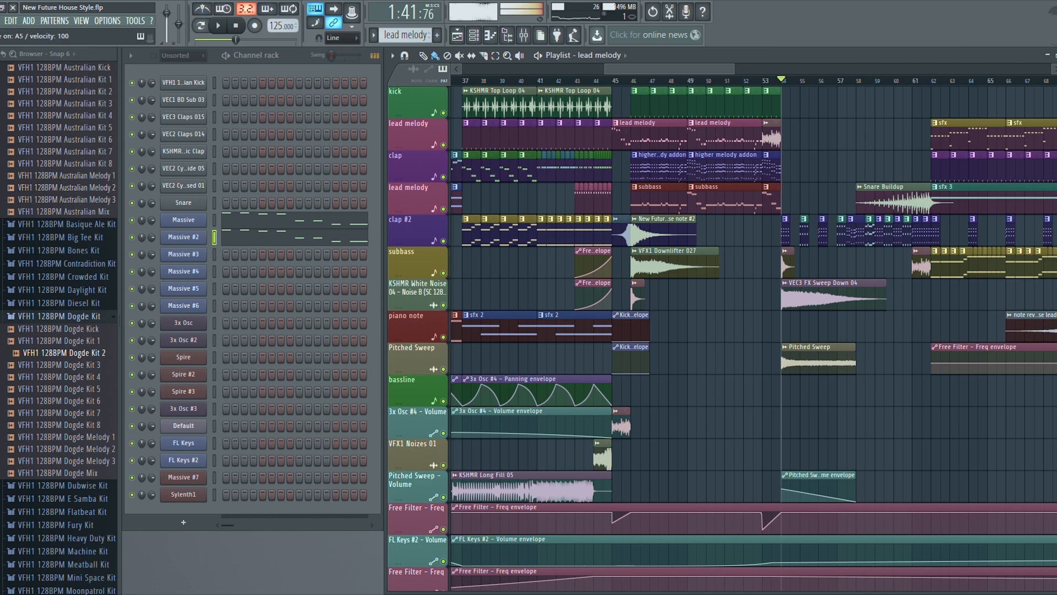
- Compare the BASS 10 patches of Massive #2 and Massive by viewing each synth and playing test notes
{"action": "left_click", "coordinate": [183, 236]}
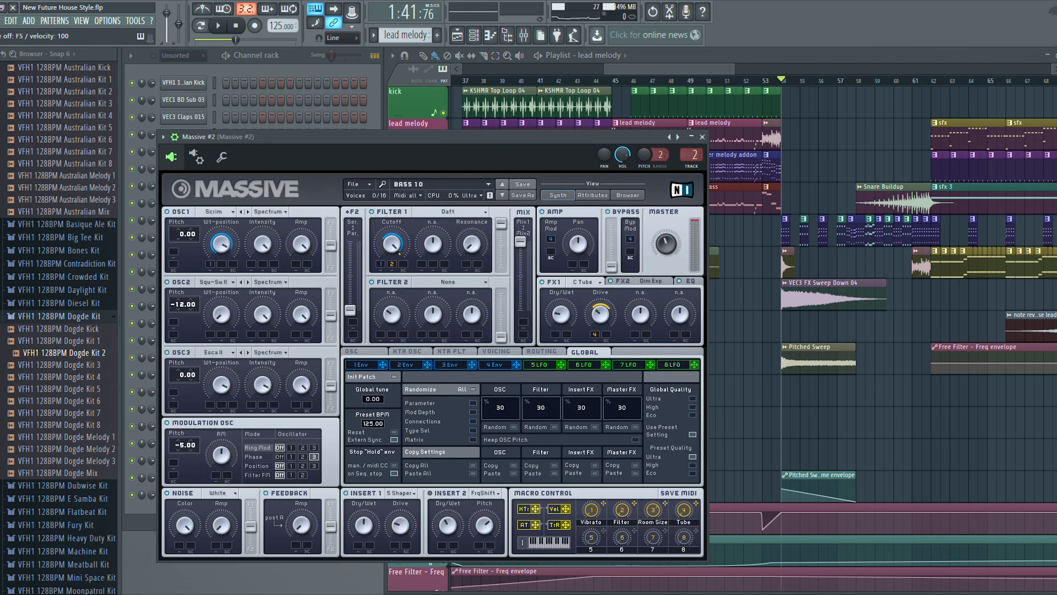
{"action": "left_click", "coordinate": [702, 136]}
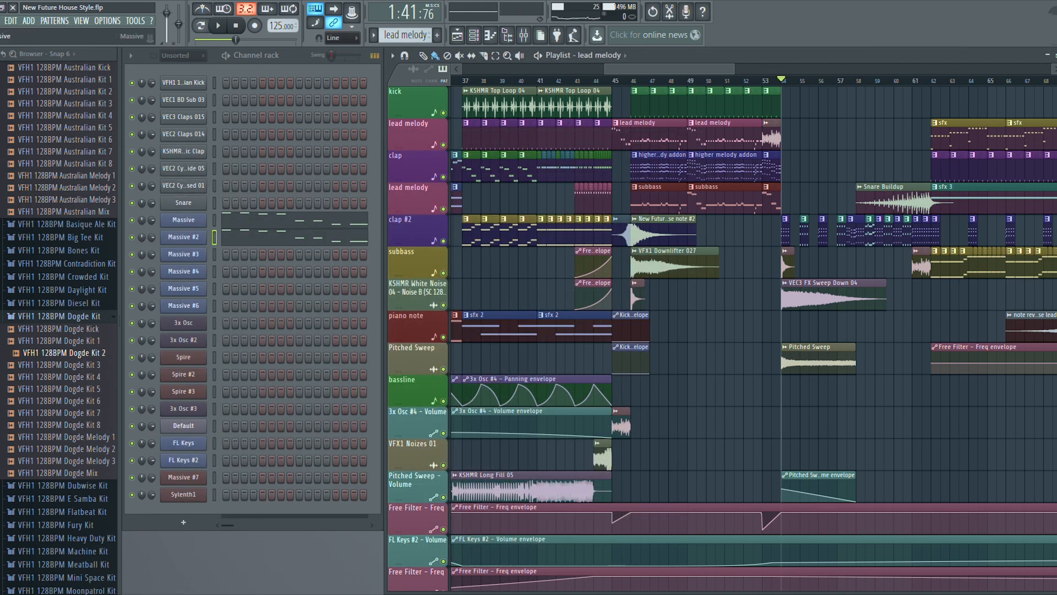
{"action": "left_click", "coordinate": [183, 220]}
{"action": "key", "text": "y"}
{"action": "key", "text": "y"}
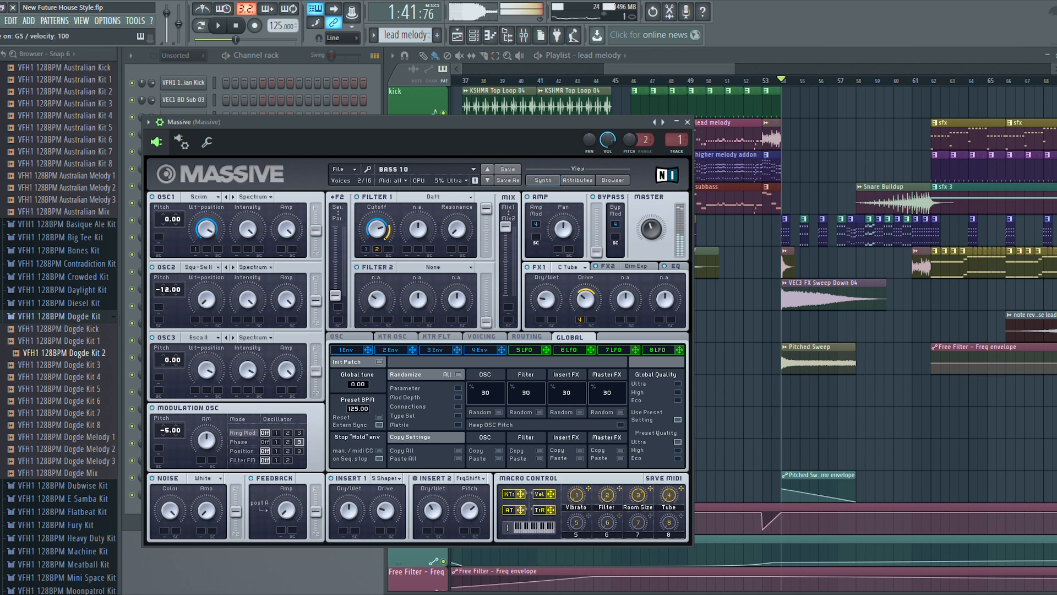
{"action": "left_click", "coordinate": [687, 122]}
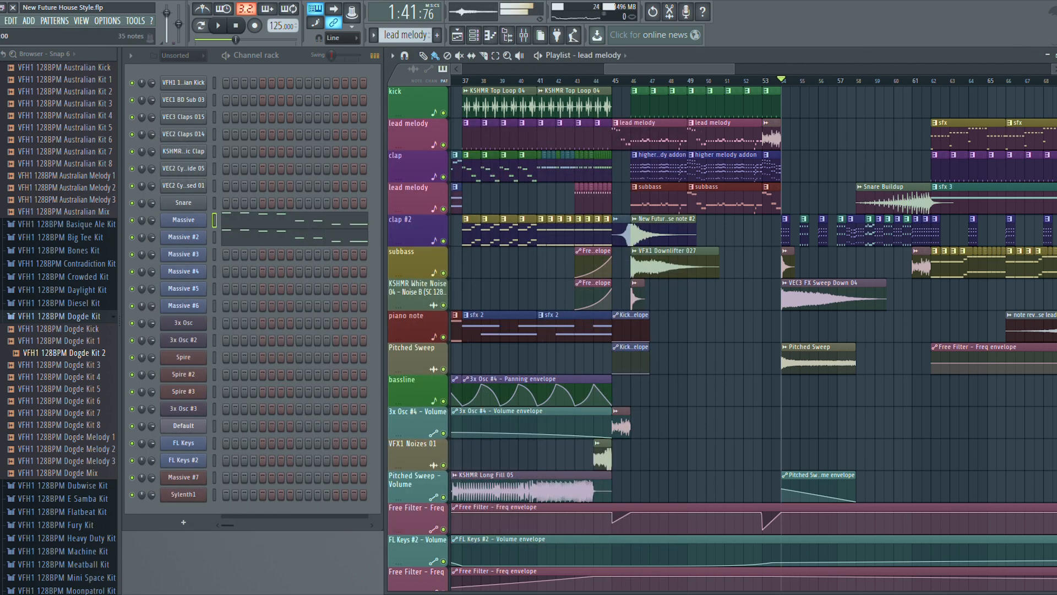
{"action": "left_click", "coordinate": [183, 237]}
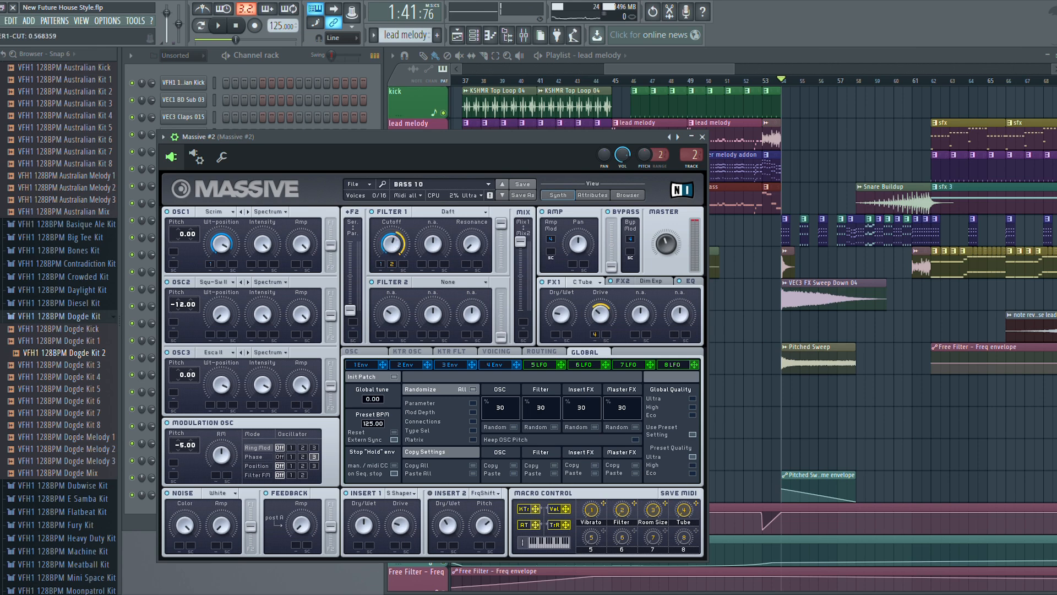
{"action": "key", "text": "t"}
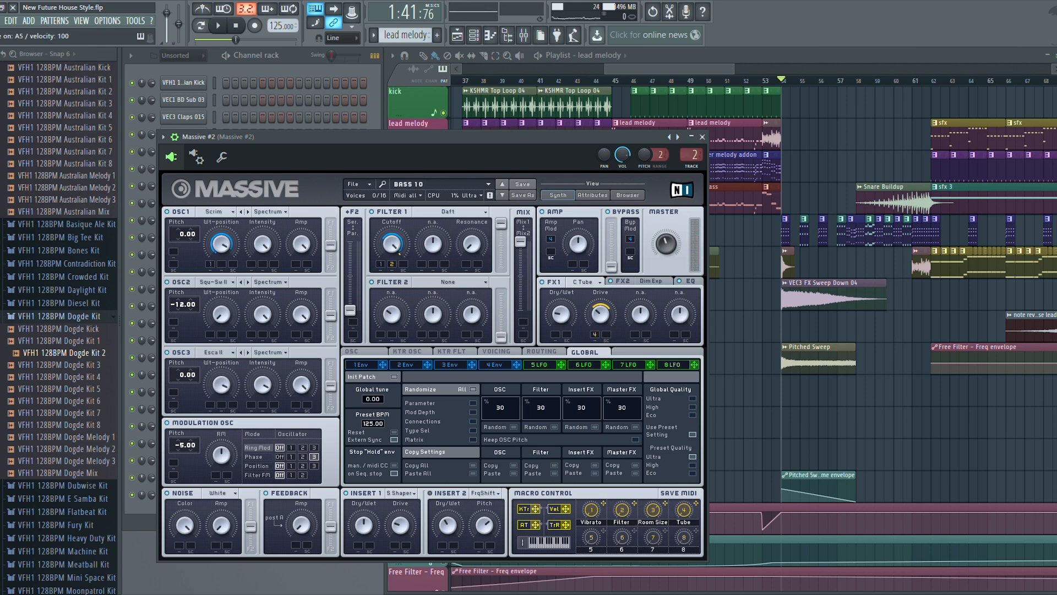
{"action": "left_click", "coordinate": [702, 137]}
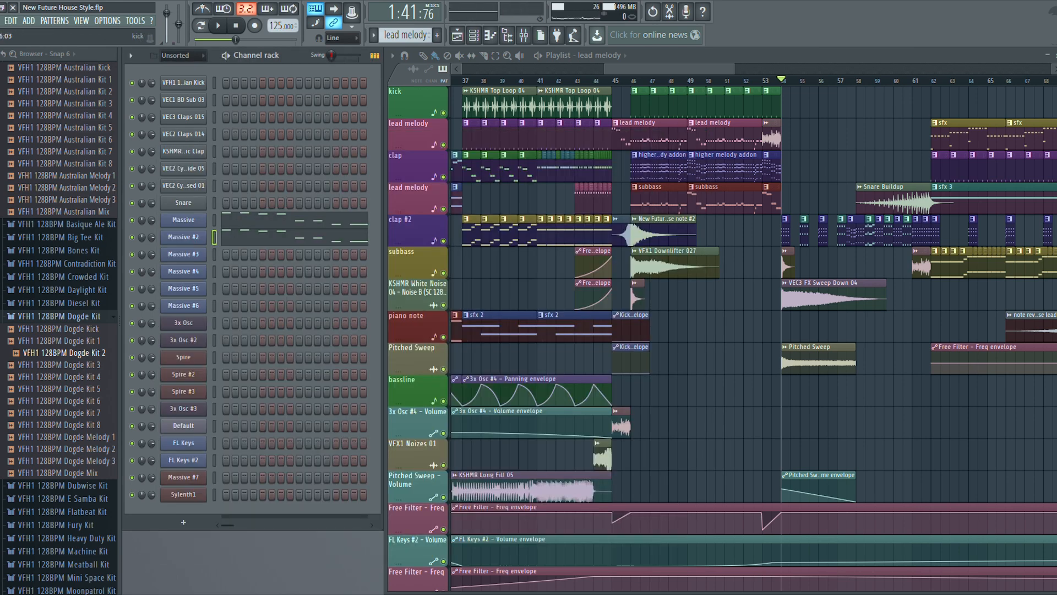
- Return the playhead to bar 45, select the higher melody addon pattern, and view Massive #3's SYNTH 25 patch
{"action": "left_click", "coordinate": [614, 81]}
{"action": "left_click", "coordinate": [649, 165]}
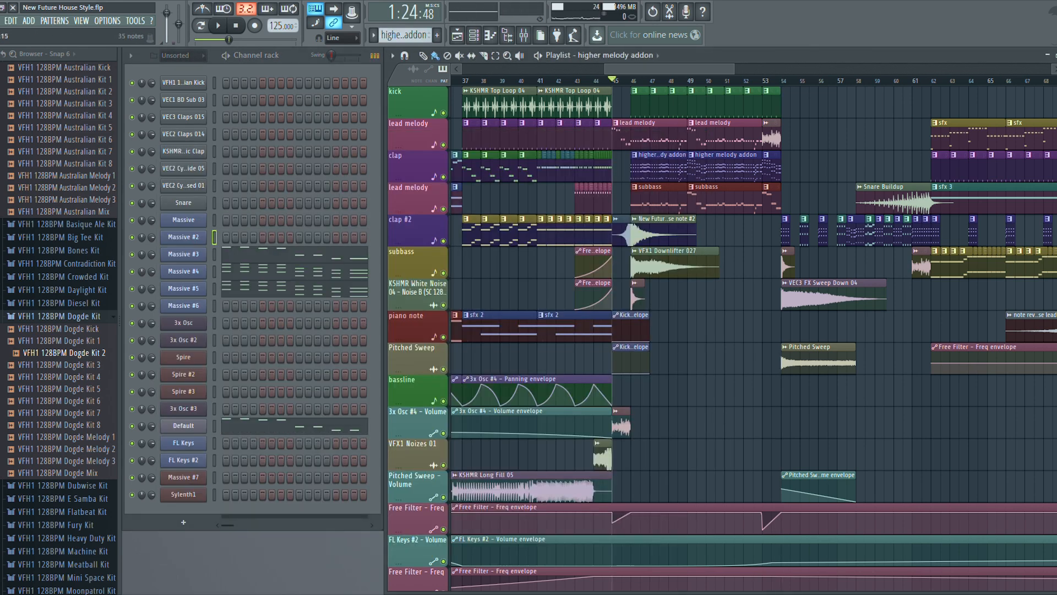
{"action": "left_click", "coordinate": [183, 255]}
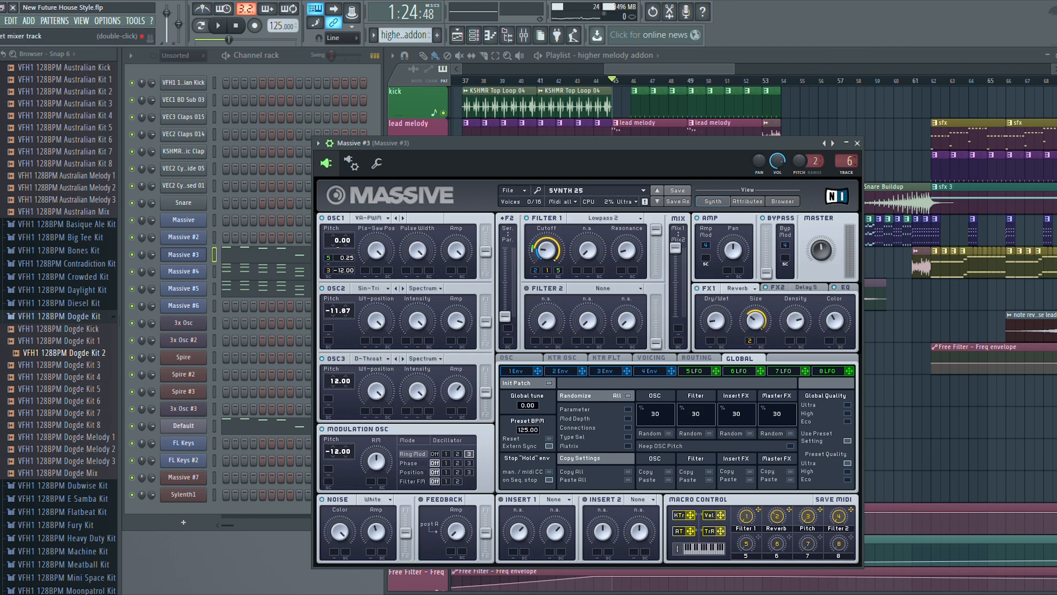
{"action": "left_click", "coordinate": [857, 143]}
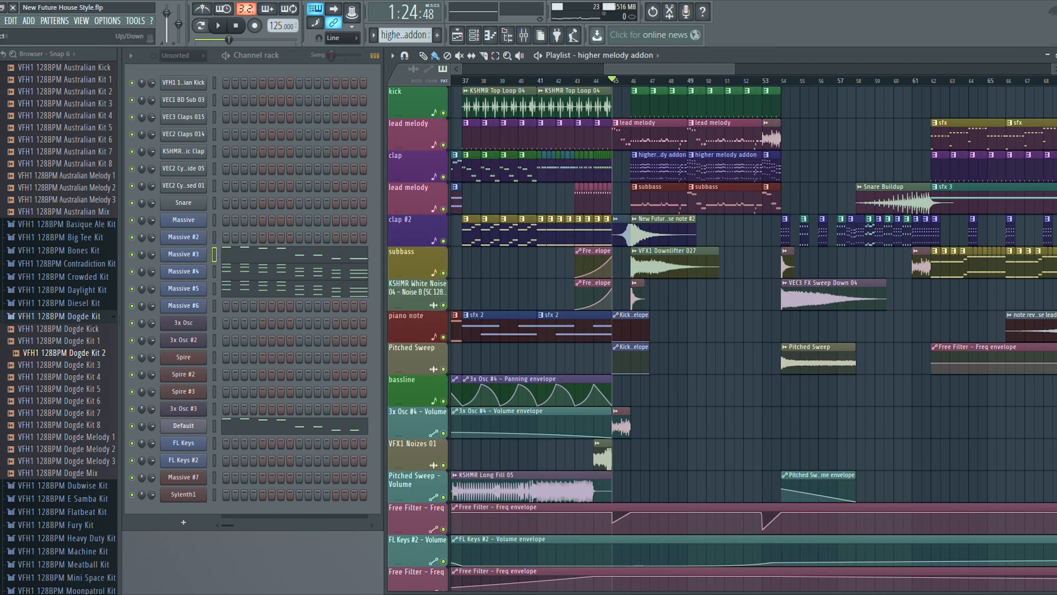
- Show Massive #4's notes in the piano roll, play the higher melody addon pattern, and check the Default channel's synth
{"action": "left_click", "coordinate": [295, 271]}
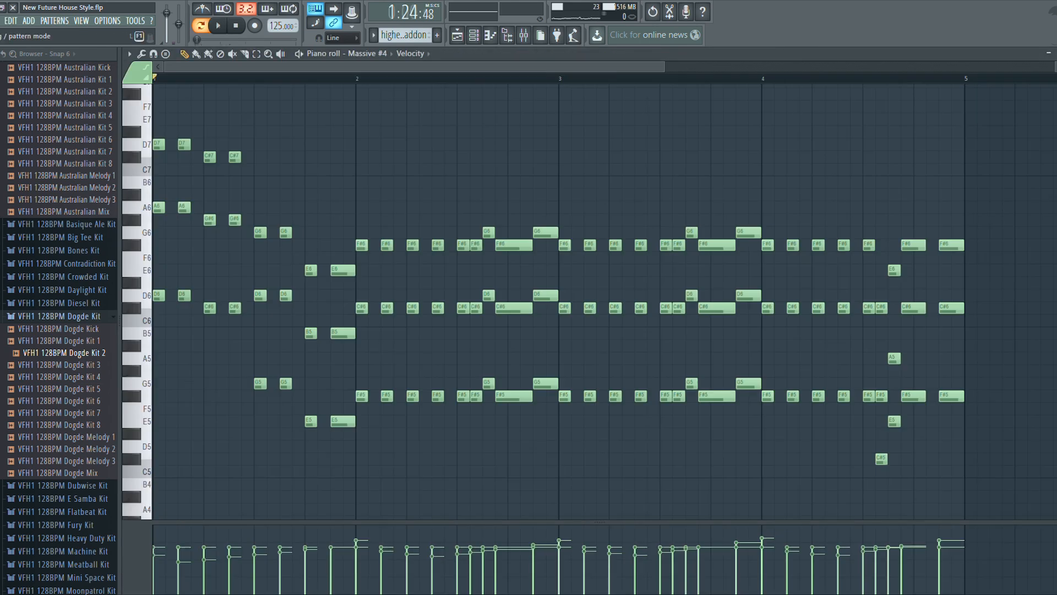
{"action": "key", "text": "space"}
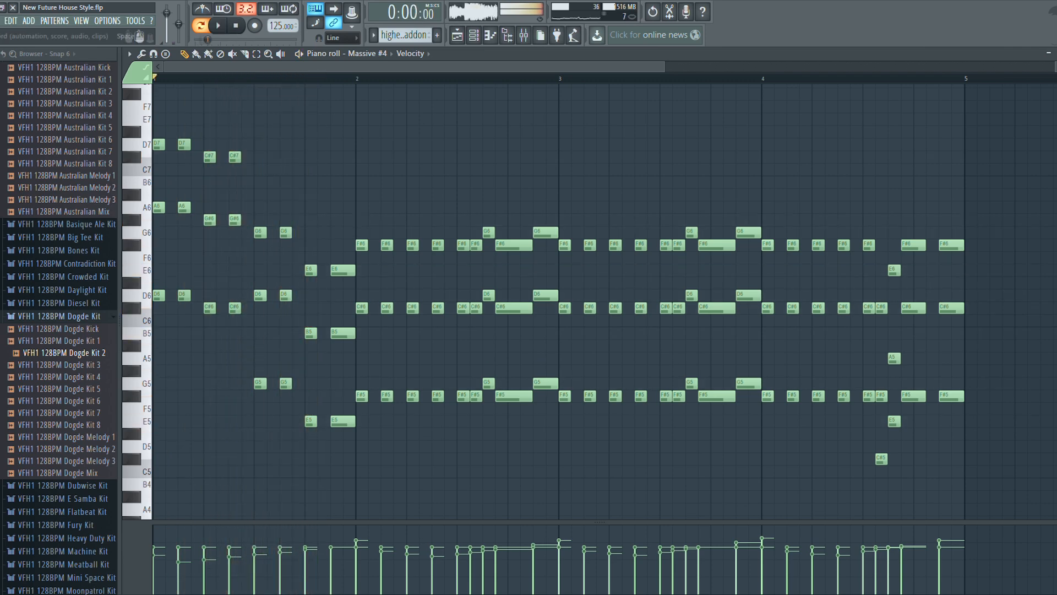
{"action": "key", "text": "Return"}
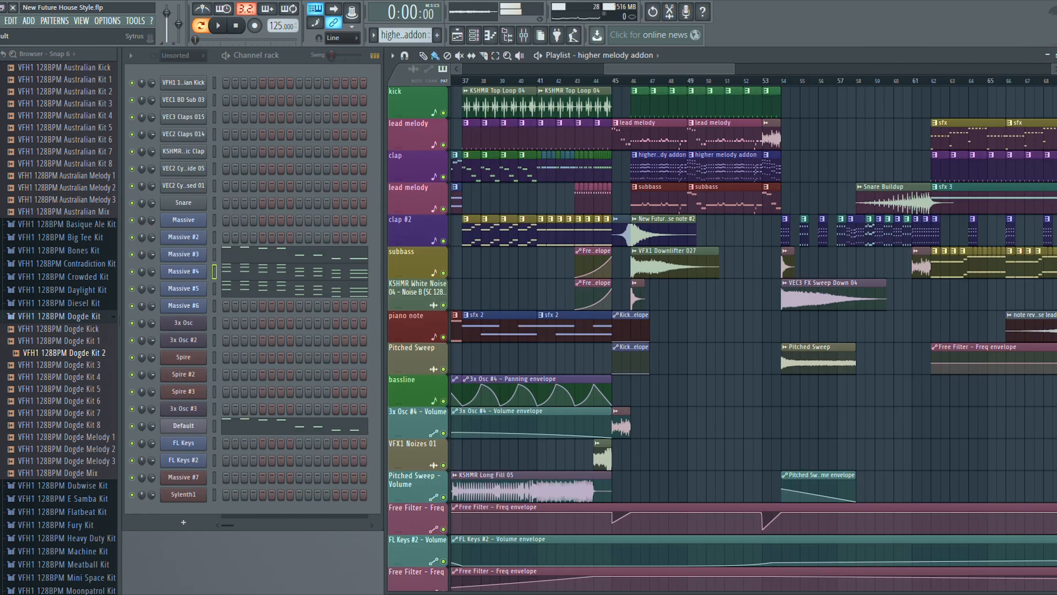
{"action": "left_click", "coordinate": [183, 425]}
{"action": "left_click", "coordinate": [489, 137]}
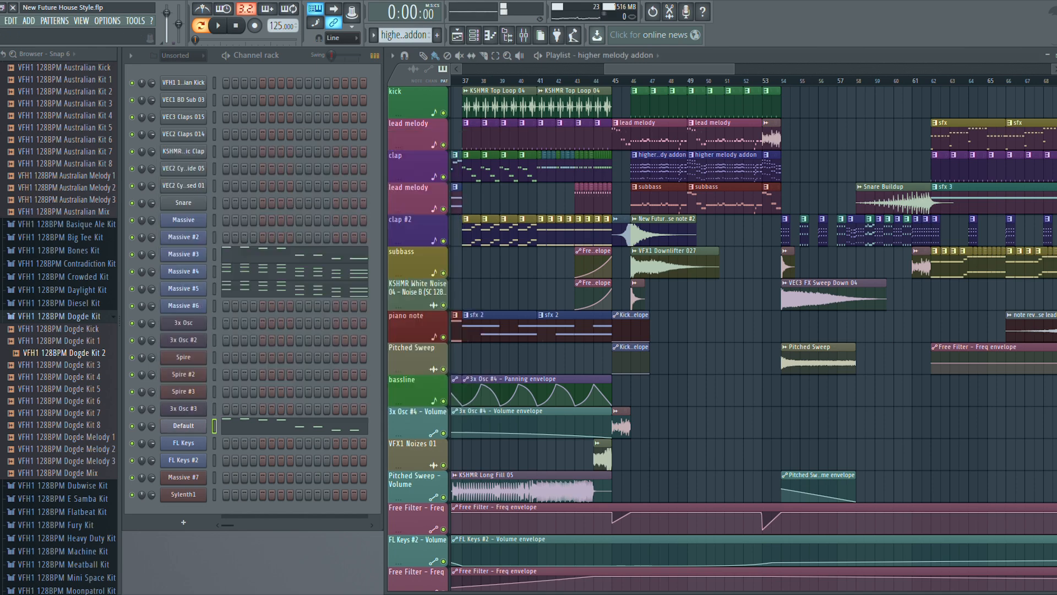
- Return the playhead to bar 45, select the subbass pattern, and play it by itself in pattern mode
{"action": "left_click", "coordinate": [613, 81]}
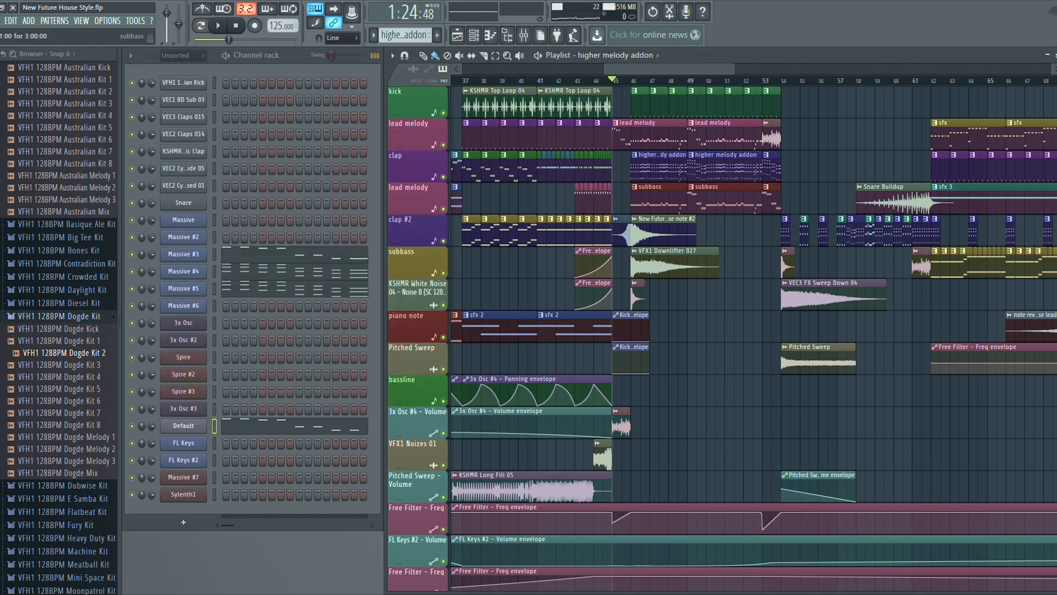
{"action": "left_click", "coordinate": [659, 199]}
{"action": "key", "text": "l"}
{"action": "key", "text": "space"}
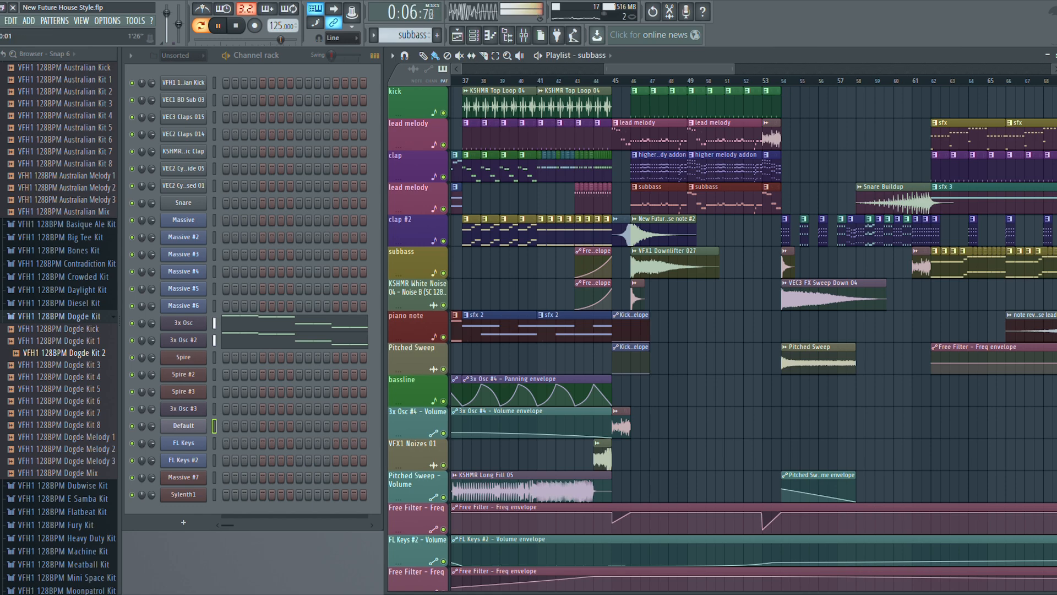
{"action": "left_click_drag", "start_coordinate": [669, 69], "coordinate": [674, 69]}
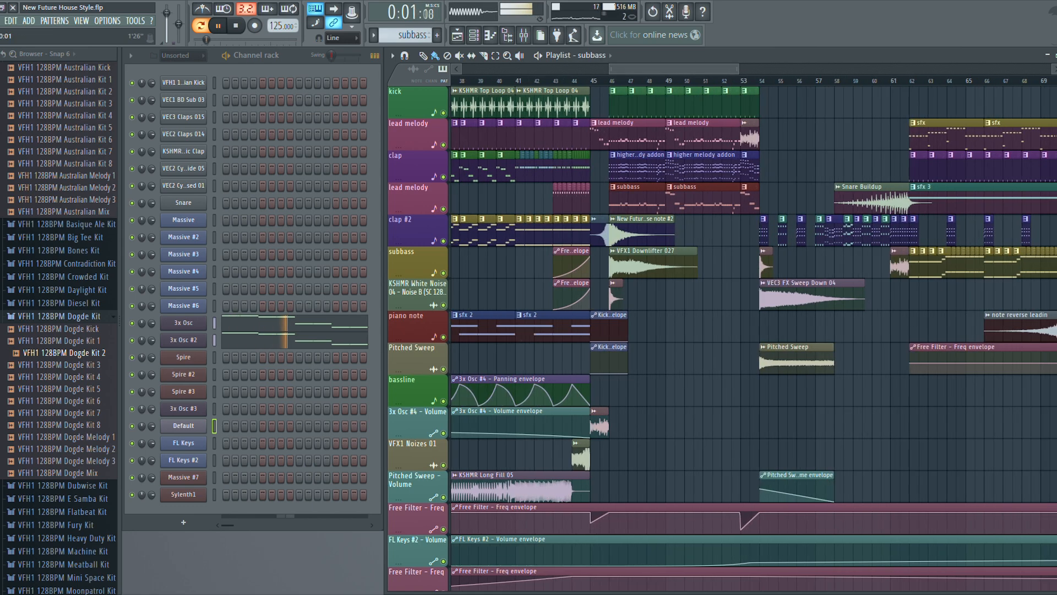
{"action": "key", "text": "space"}
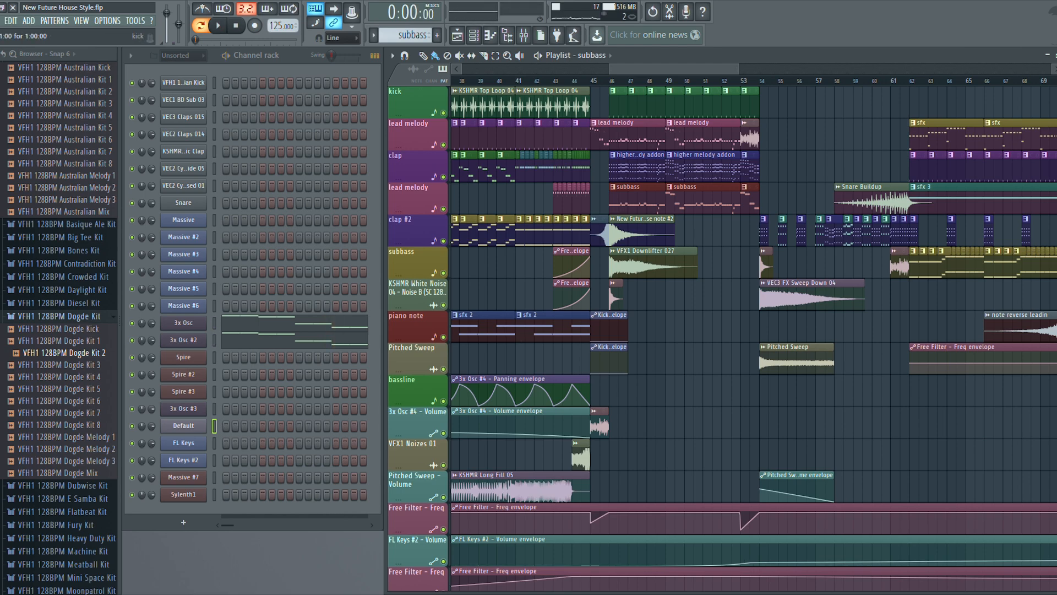
- Inspect the mixer effect chains of the Massive #4, Massive #3 and VEC1 BD Sub 03 tracks
{"action": "left_click", "coordinate": [523, 35]}
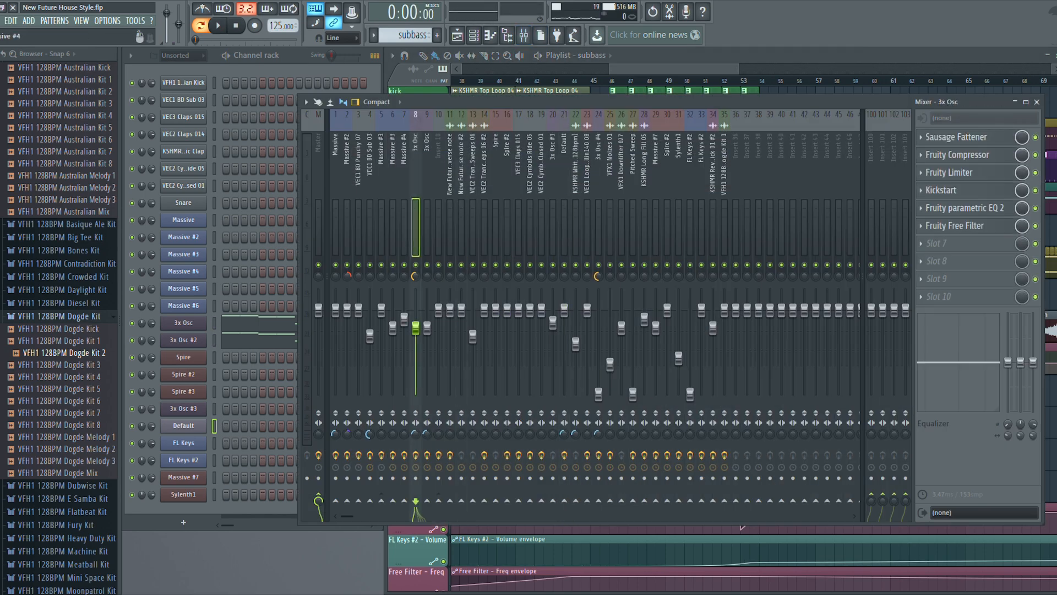
{"action": "left_click", "coordinate": [438, 220]}
{"action": "left_click", "coordinate": [404, 221]}
{"action": "left_click", "coordinate": [381, 220]}
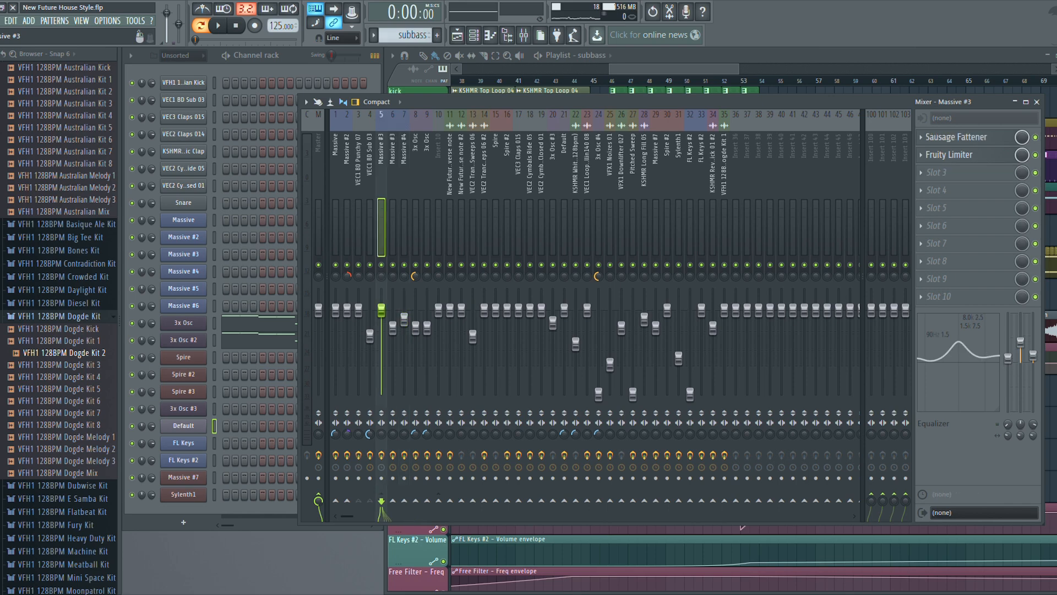
{"action": "left_click", "coordinate": [370, 220]}
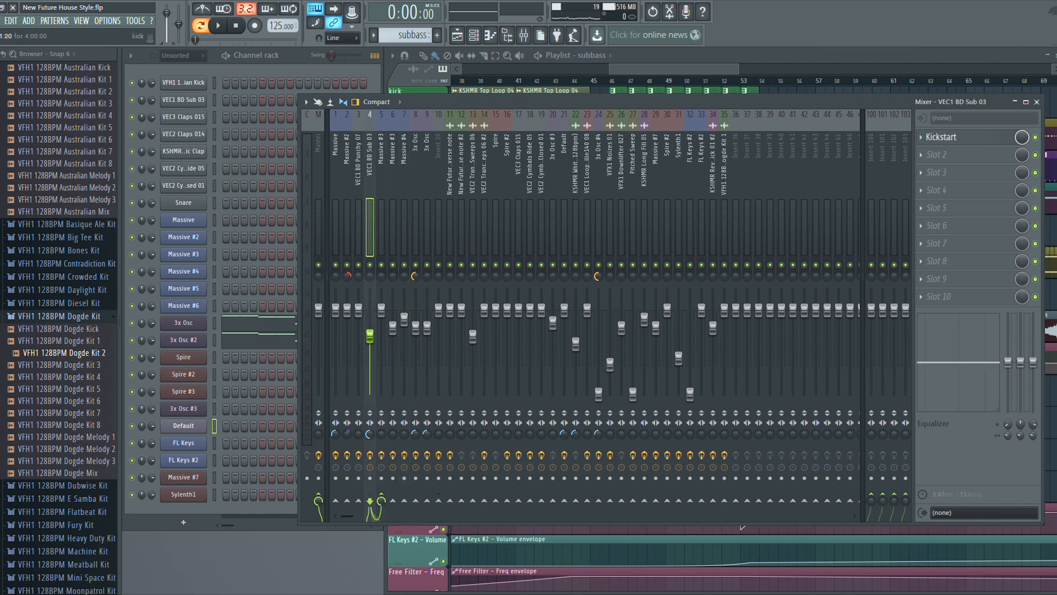
- Close the mixer and play the drop in song mode from bar 45
{"action": "left_click", "coordinate": [1037, 102]}
{"action": "left_click", "coordinate": [591, 81]}
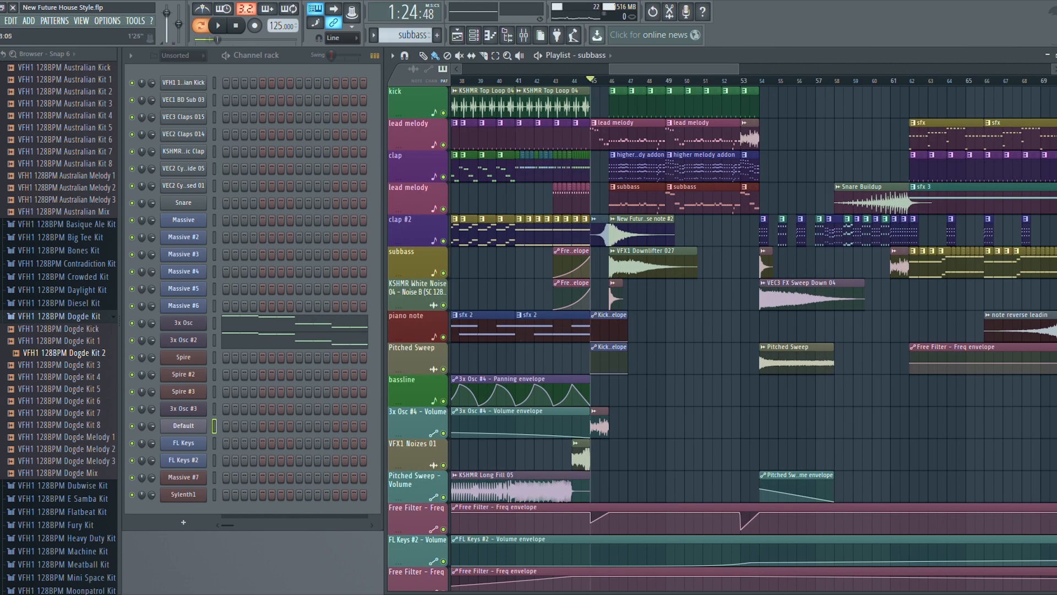
{"action": "key", "text": "space"}
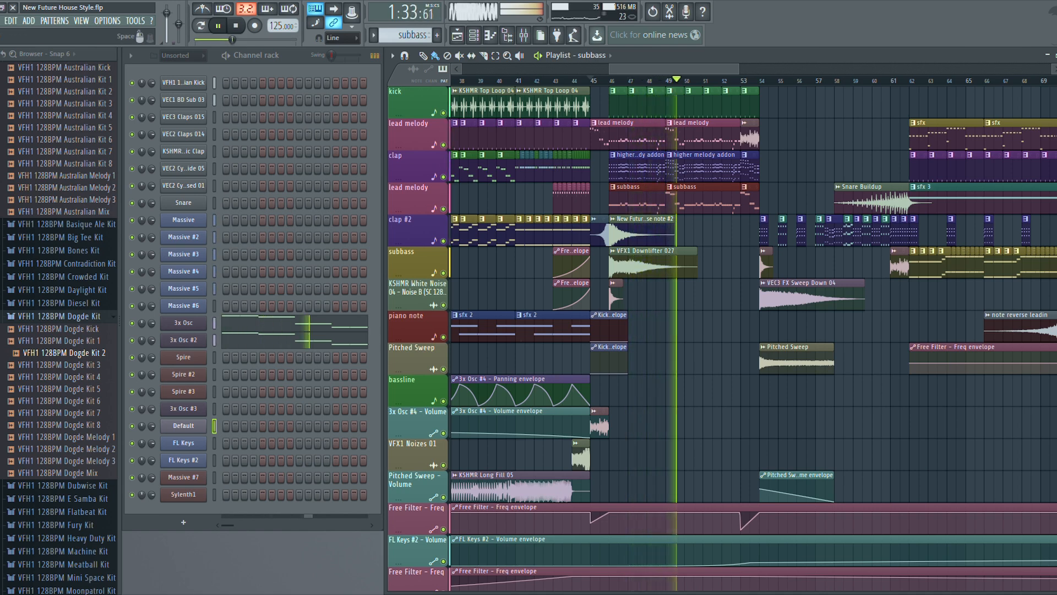
{"action": "key", "text": "space"}
- Select the kick pattern and view the sampler settings of the VFH1 128BPM Australian Kick and VEC1 BD Sub 03 channels
{"action": "left_click", "coordinate": [618, 104]}
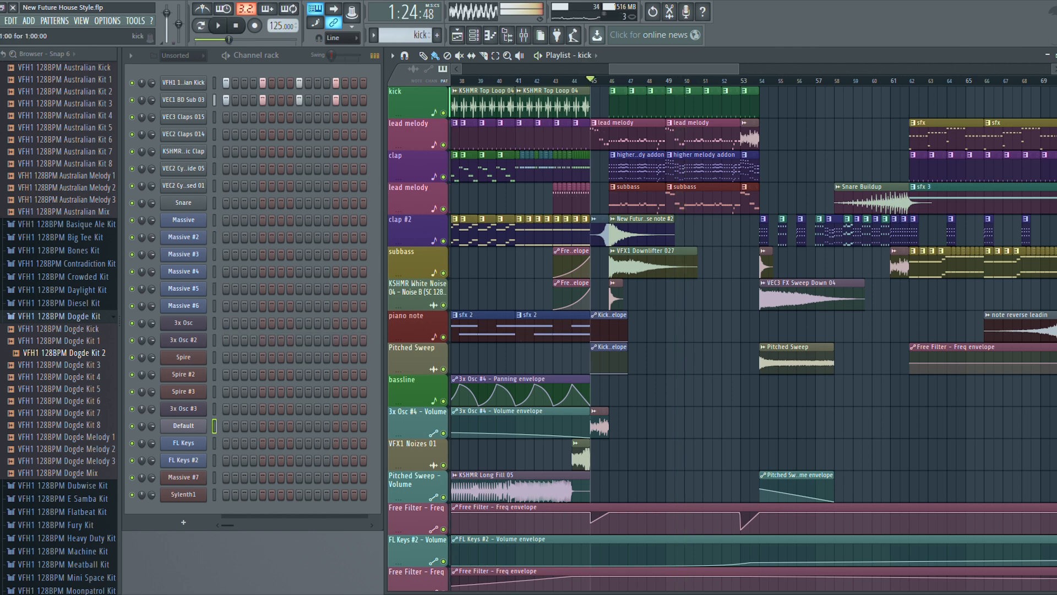
{"action": "left_click", "coordinate": [184, 82]}
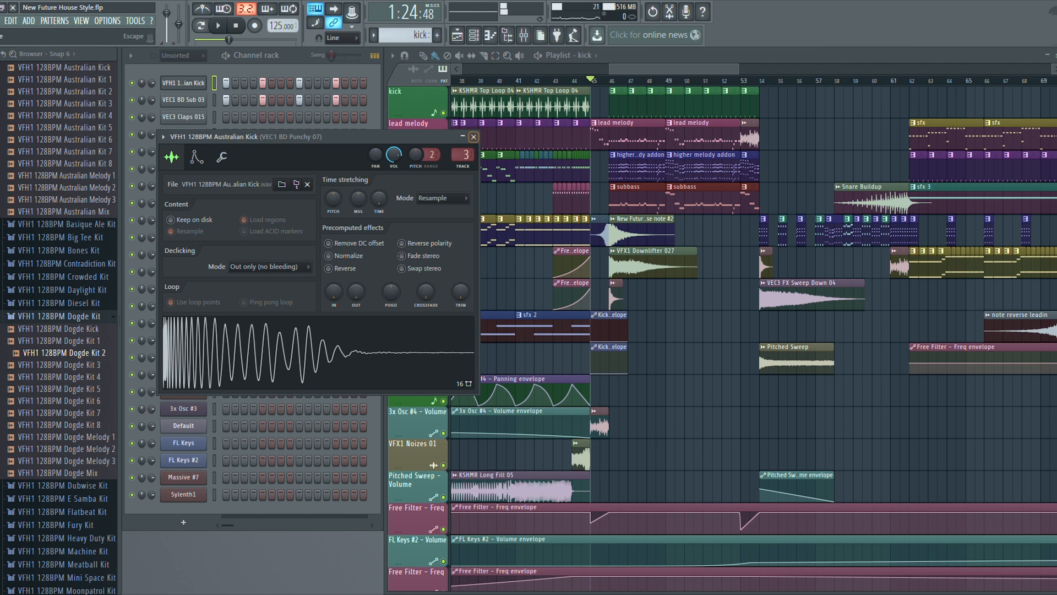
{"action": "left_click", "coordinate": [473, 137]}
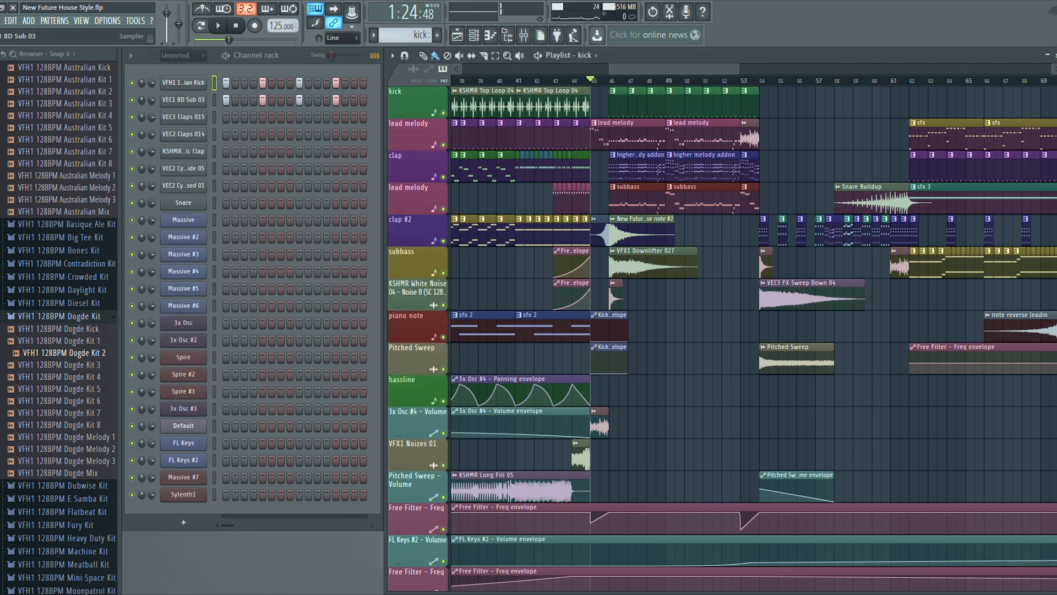
{"action": "left_click", "coordinate": [183, 100]}
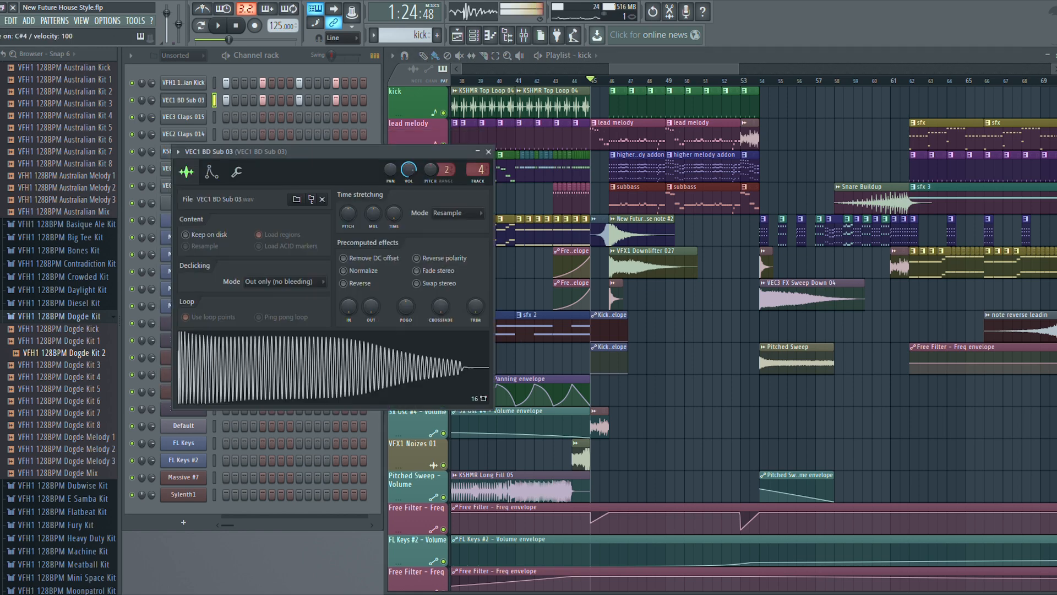
{"action": "left_click", "coordinate": [487, 151]}
- Show Massive #3's mixer track and audition the VEC1 BD Sub 03 channel repeatedly on notes G5 and D5
{"action": "left_click", "coordinate": [523, 34]}
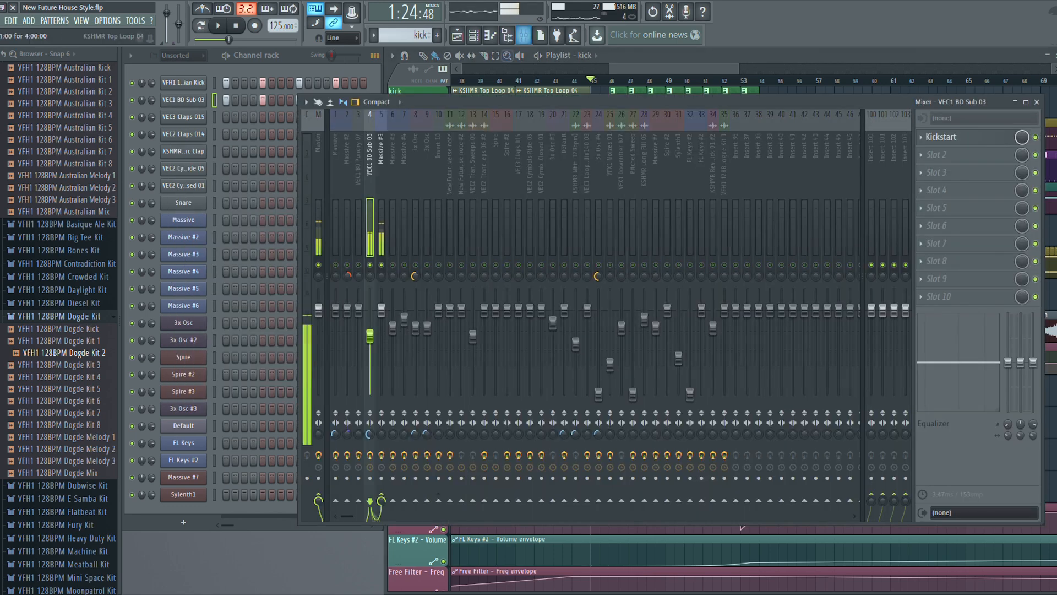
{"action": "left_click", "coordinate": [381, 159]}
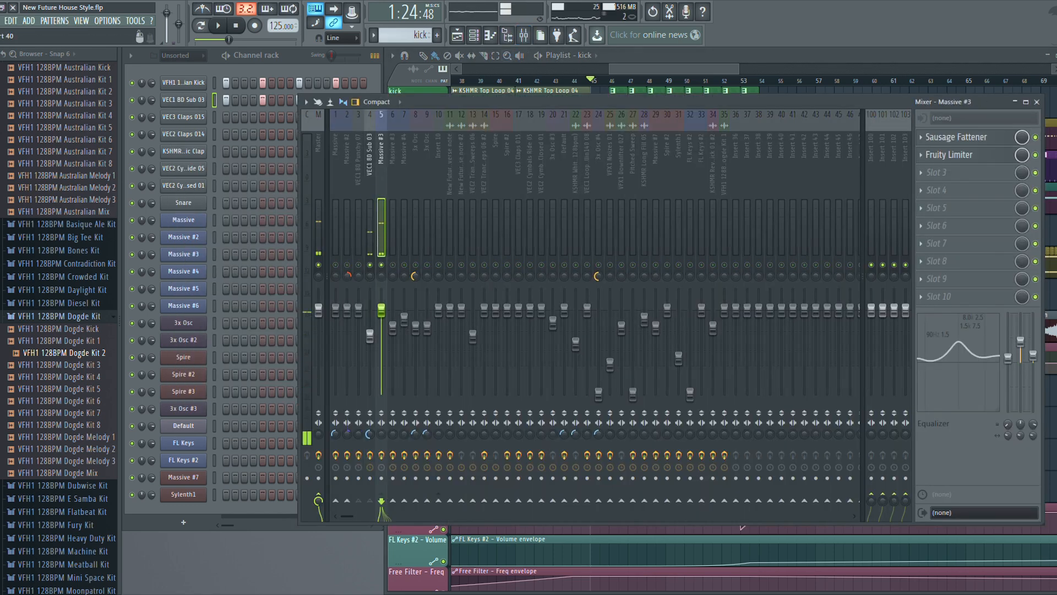
{"action": "key", "text": "b"}
{"action": "key", "text": "b"}
{"action": "key", "text": "b"}
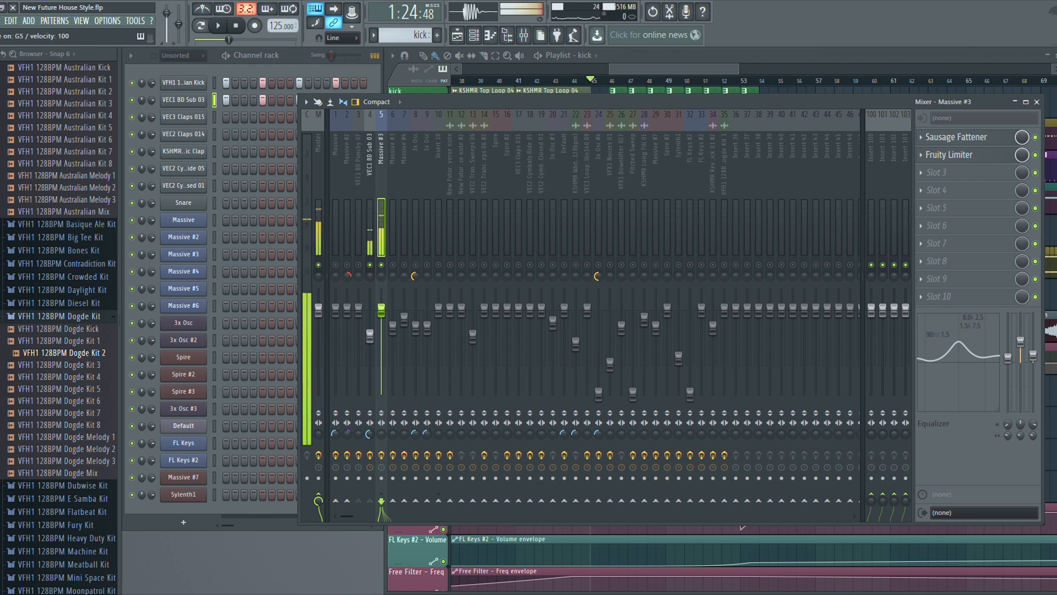
{"action": "key", "text": "b"}
{"action": "key", "text": "b"}
{"action": "key", "text": "b"}
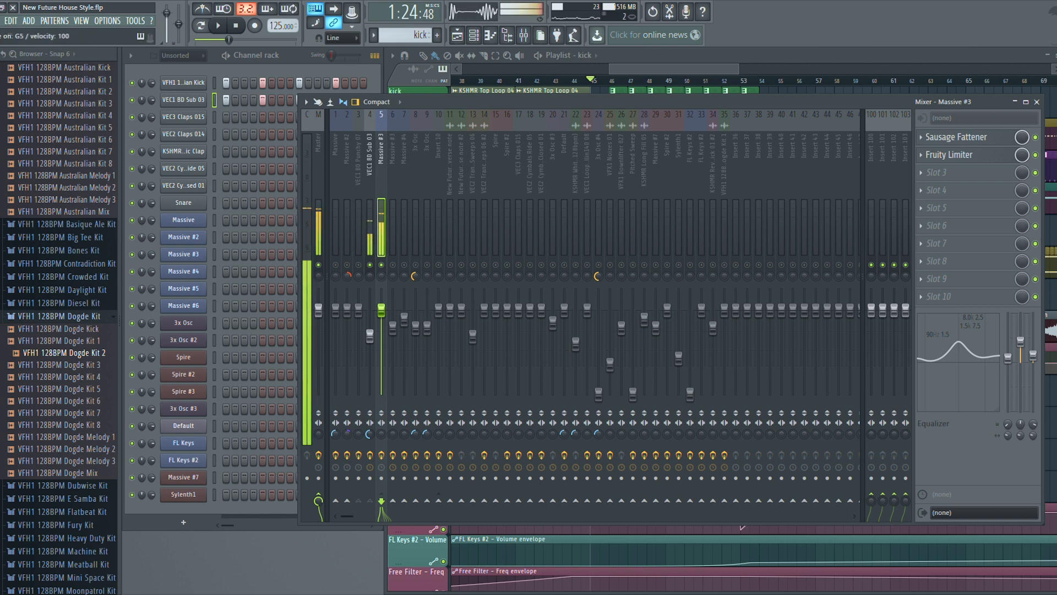
{"action": "key", "text": "x"}
{"action": "key", "text": "x"}
{"action": "key", "text": "x"}
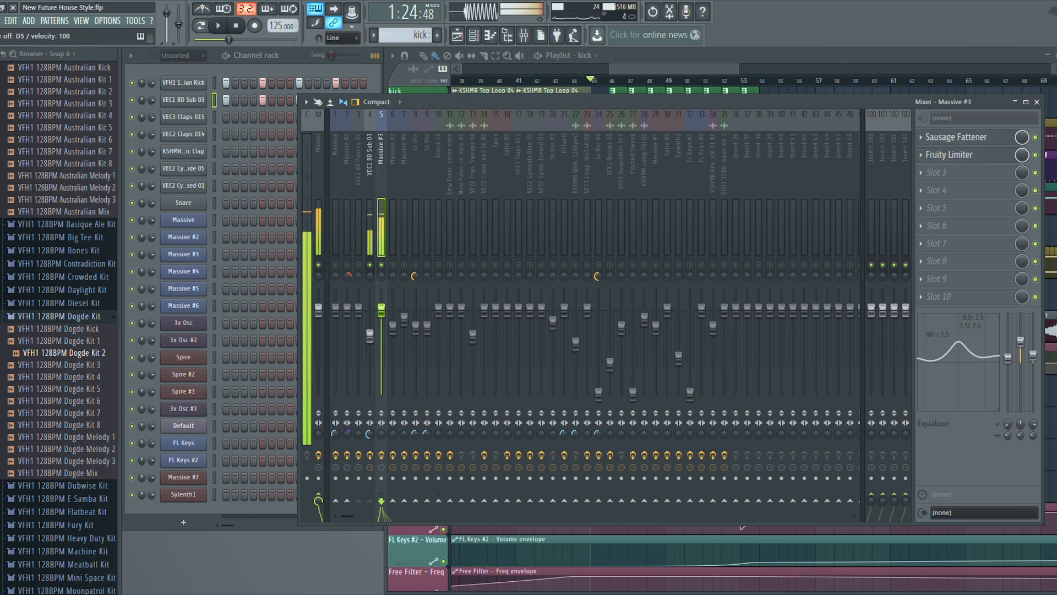
{"action": "key", "text": "x"}
{"action": "key", "text": "x"}
{"action": "key", "text": "x"}
{"action": "key", "text": "x"}
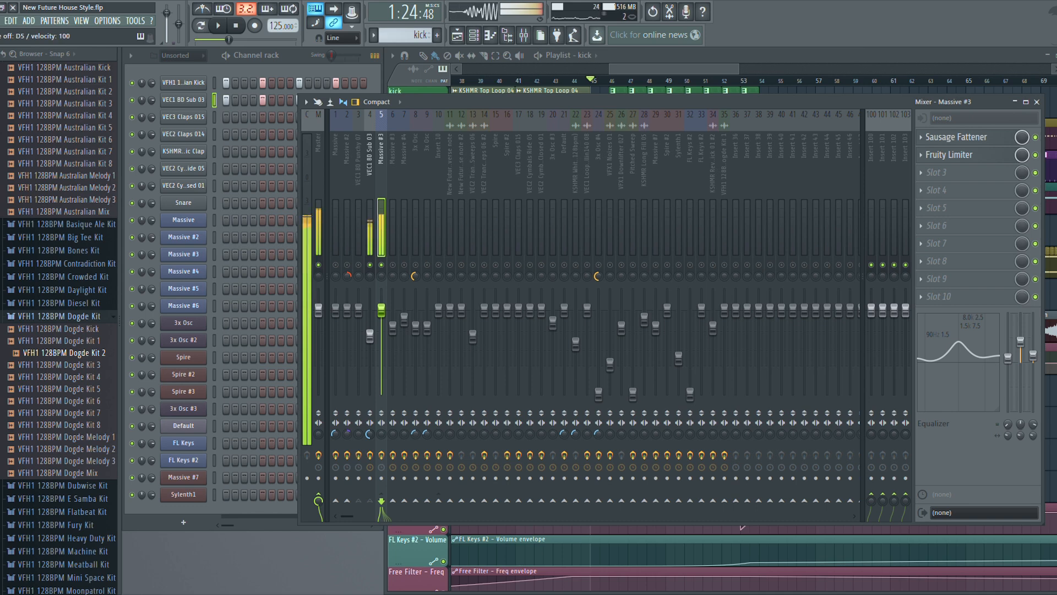
- Show the VEC1 BD Sub 03 mixer track and audition the sub kick on D5 while toggling the track's solo state
{"action": "left_click", "coordinate": [370, 165]}
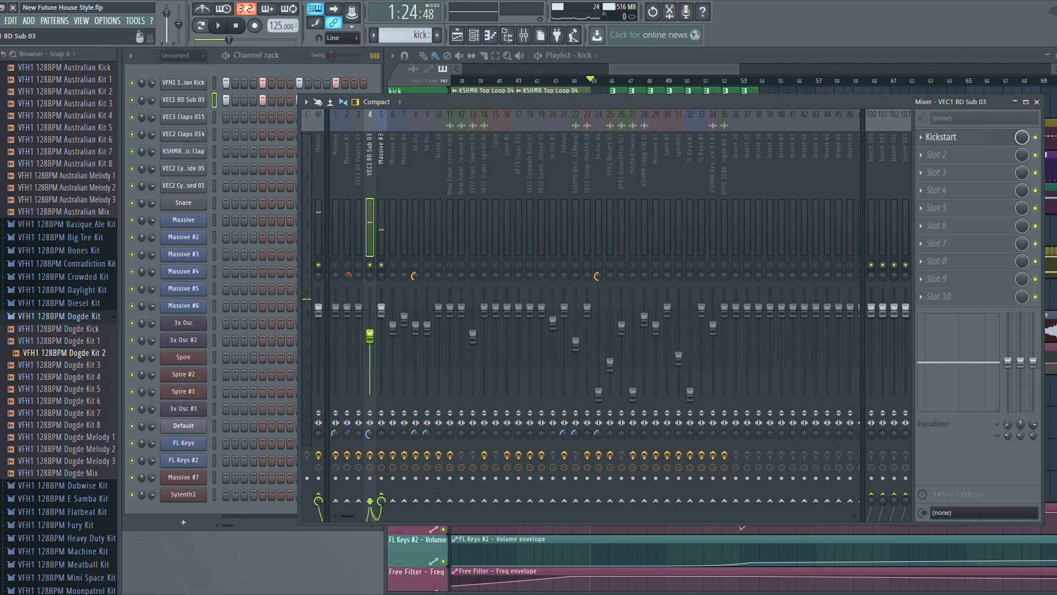
{"action": "key", "text": "x"}
{"action": "right_click", "coordinate": [370, 265]}
{"action": "key", "text": "x"}
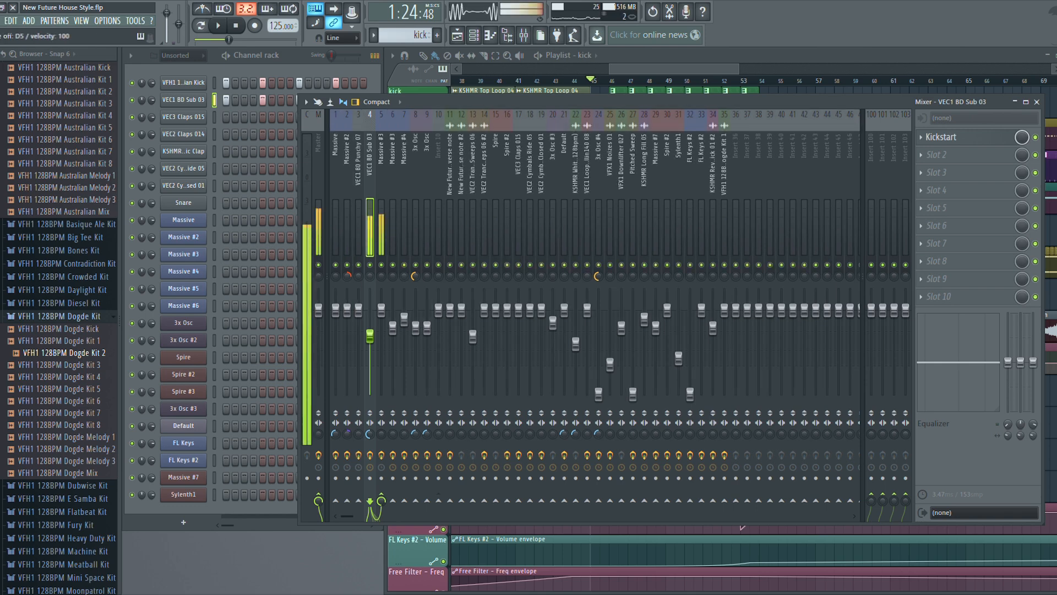
{"action": "right_click", "coordinate": [369, 265]}
{"action": "key", "text": "x"}
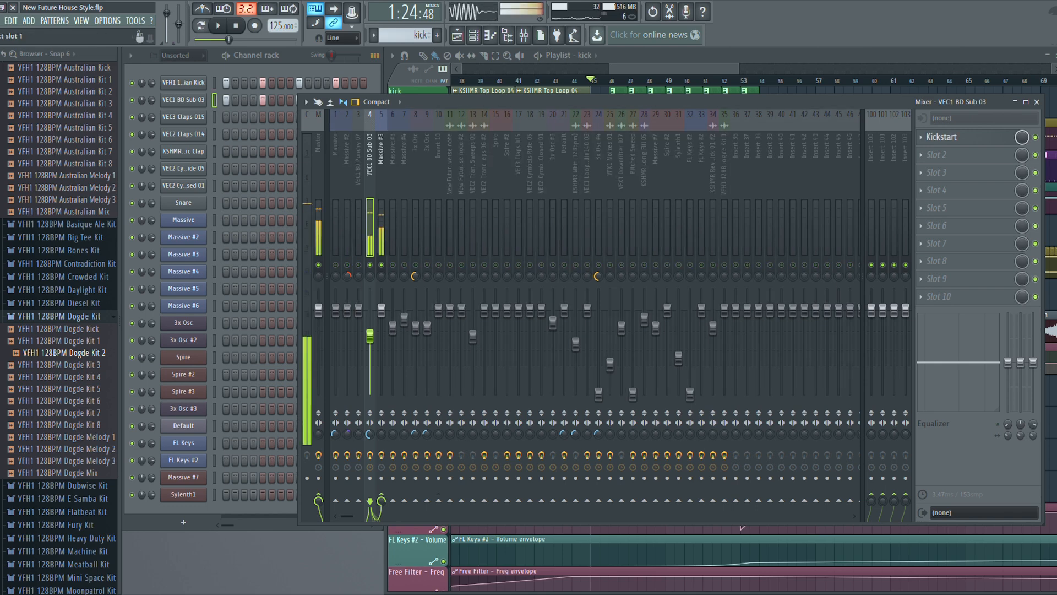
- Check the Kickstart effect on the VEC1 BD Sub 03 mixer track, close it, and take the track out of solo
{"action": "left_click", "coordinate": [941, 137]}
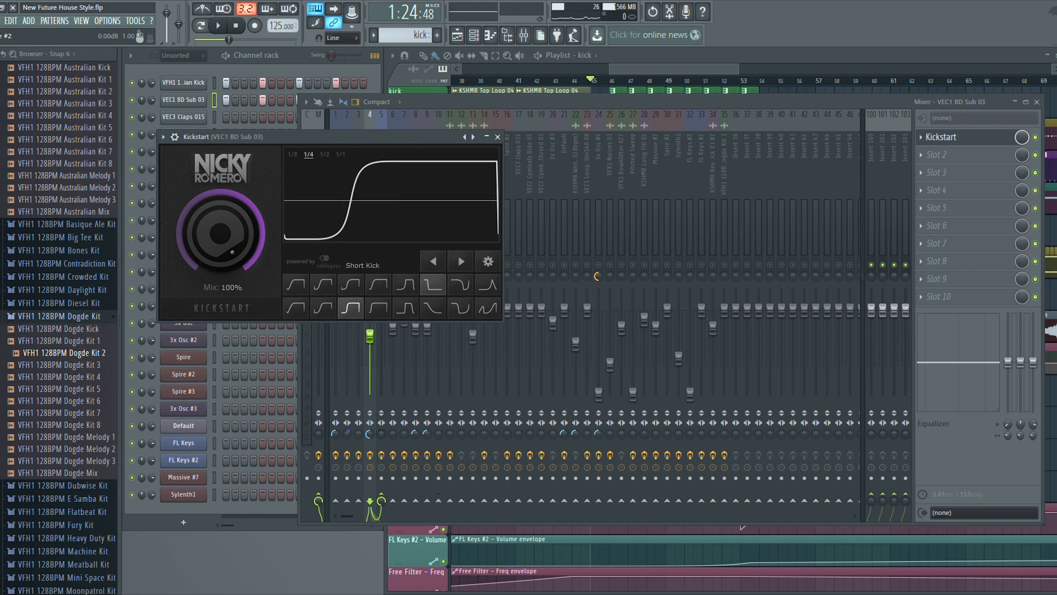
{"action": "left_click", "coordinate": [497, 136]}
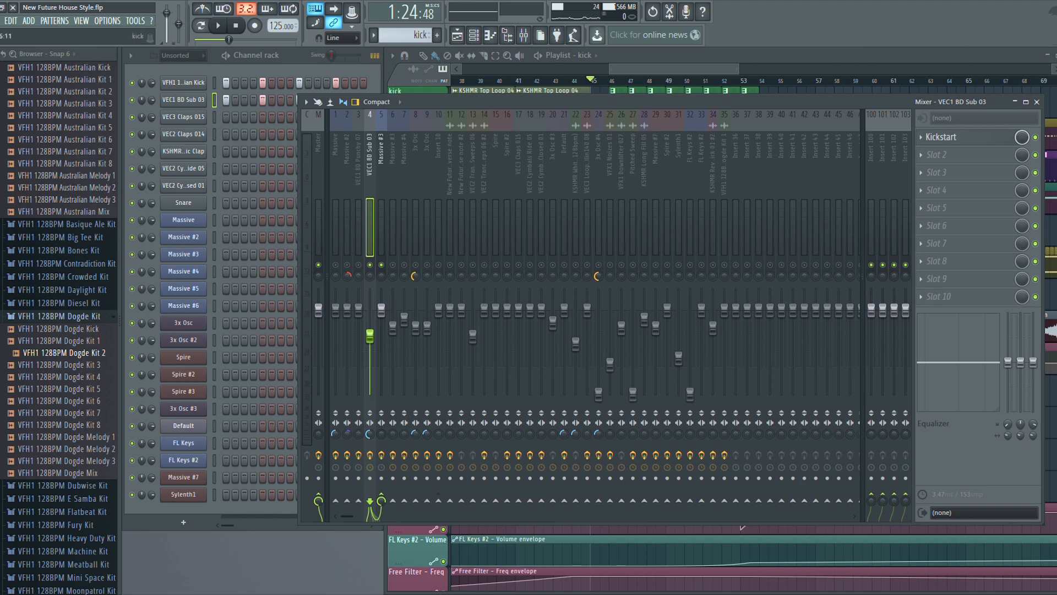
{"action": "right_click", "coordinate": [369, 264]}
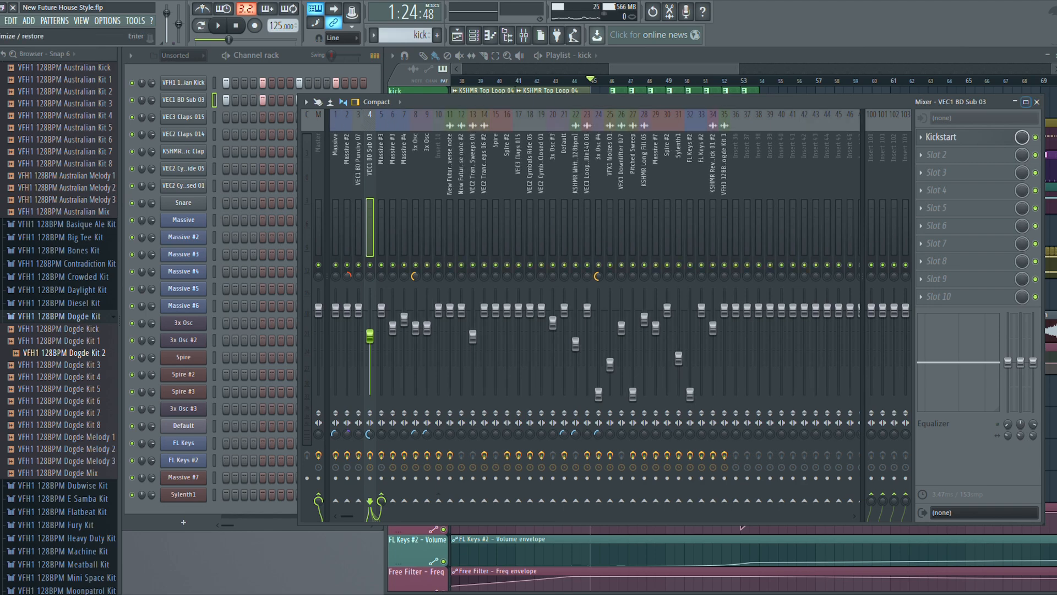
- Play from bar 54 with the clap #2 playlist track soloed, adding the upper Free Filter - Freq, lower lead melody and subbass tracks
{"action": "left_click", "coordinate": [1037, 102]}
{"action": "key", "text": "space"}
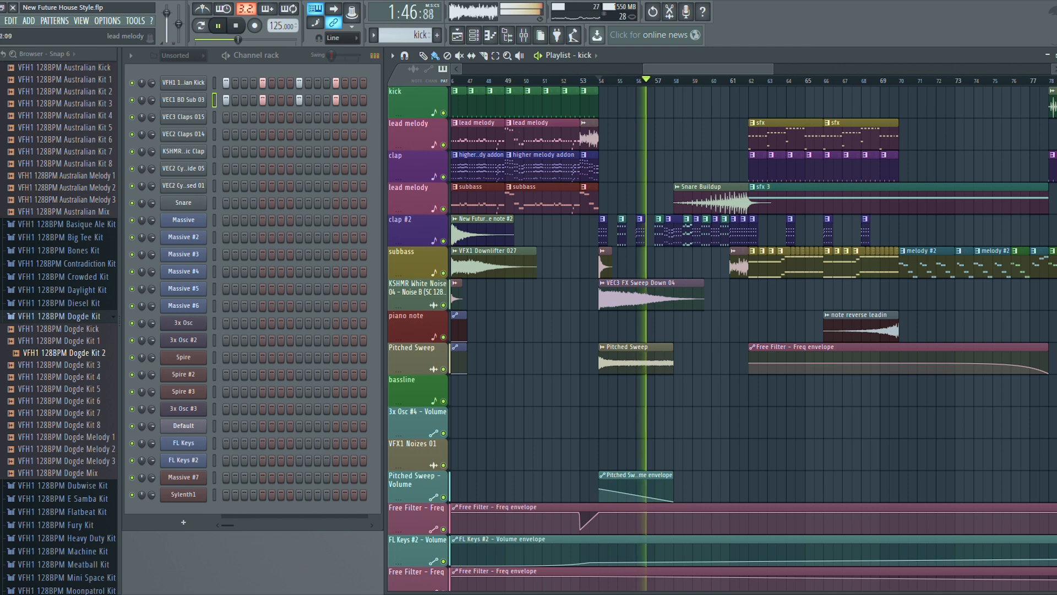
{"action": "right_click", "coordinate": [443, 241]}
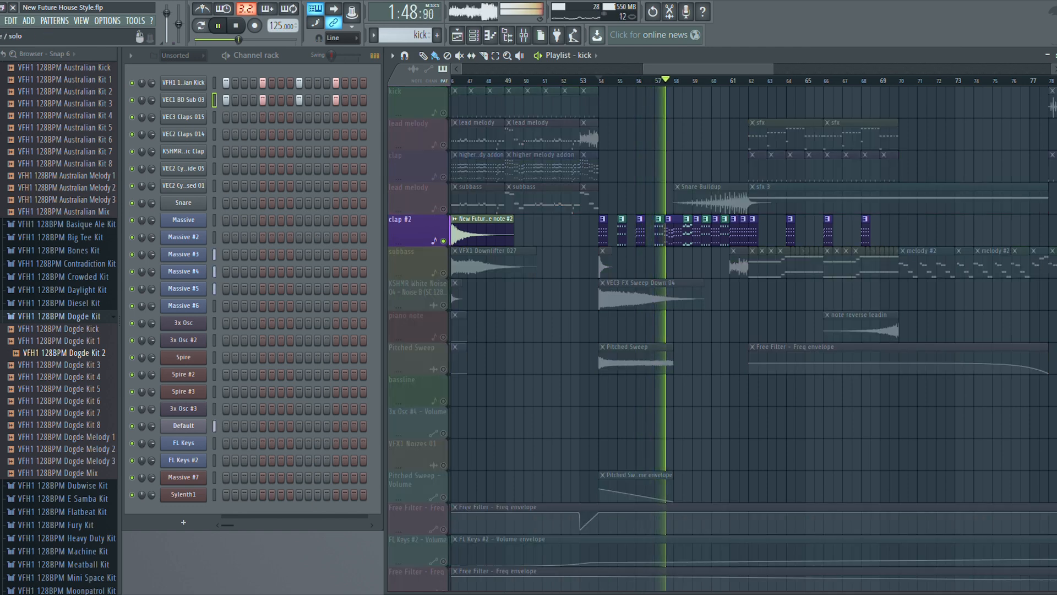
{"action": "left_click", "coordinate": [443, 530]}
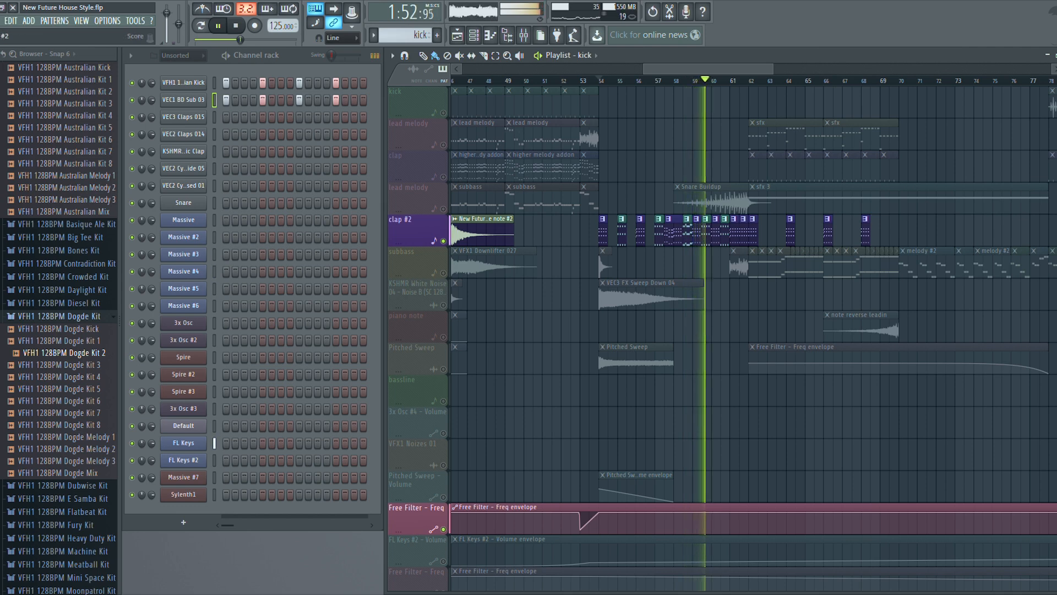
{"action": "left_click", "coordinate": [443, 210]}
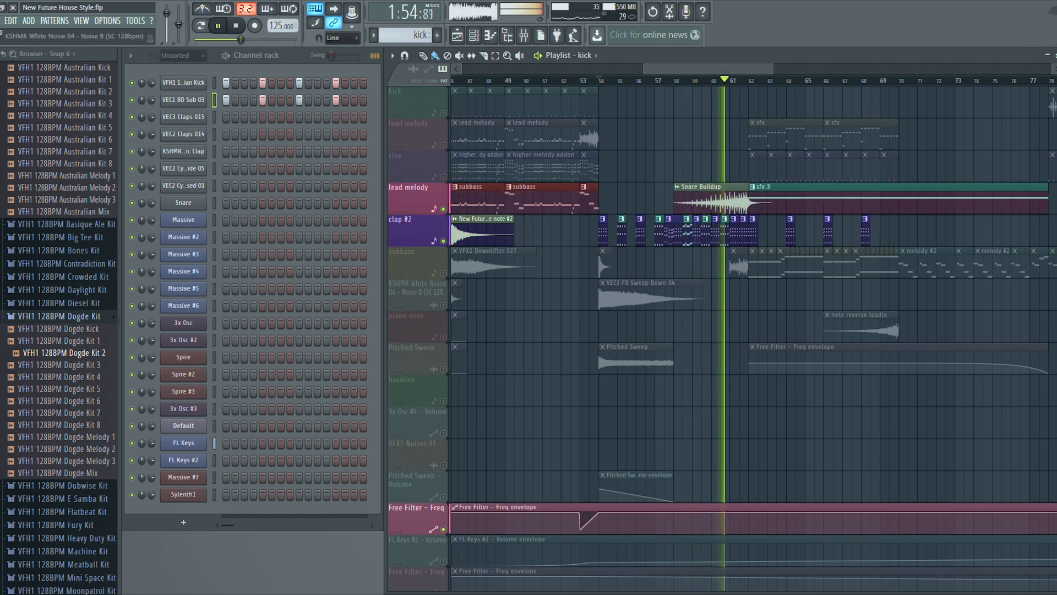
{"action": "left_click", "coordinate": [443, 273]}
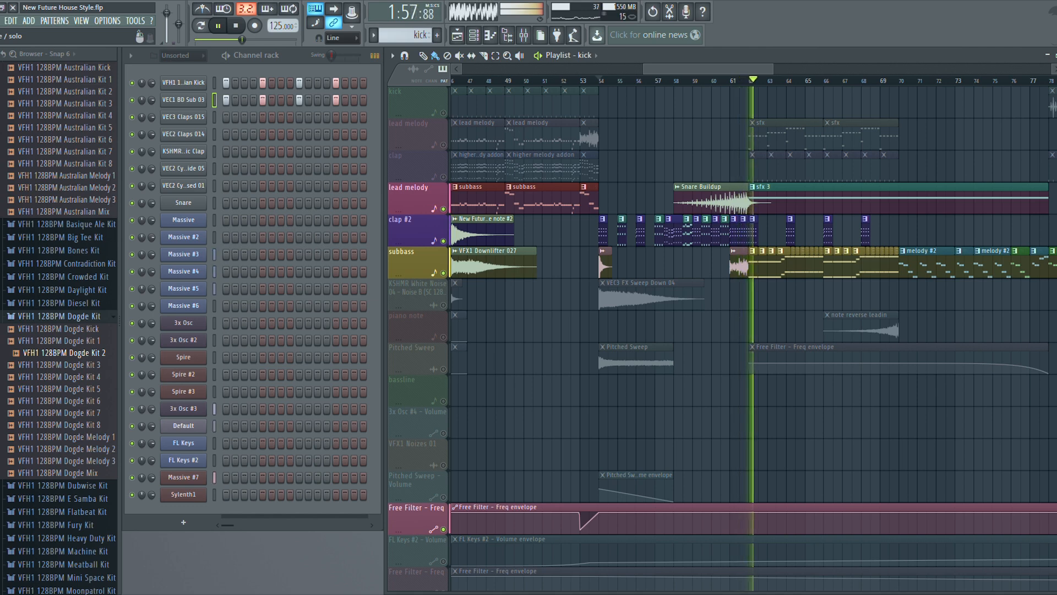
{"action": "key", "text": "space"}
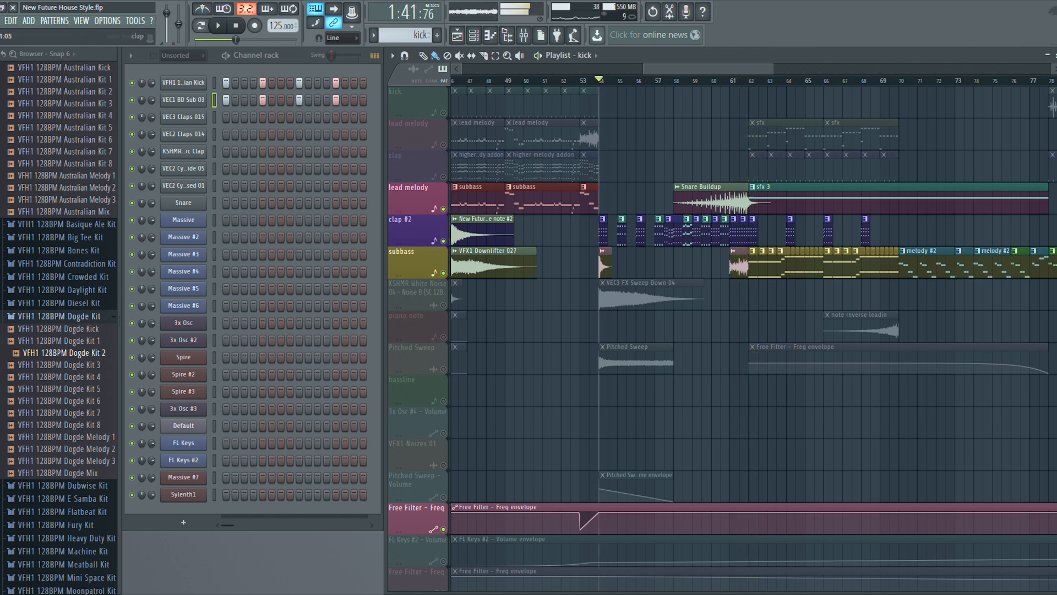
- Select the piano alternate pattern, briefly play the song from bar 54, and restore all playlist tracks to audible
{"action": "left_click", "coordinate": [622, 233]}
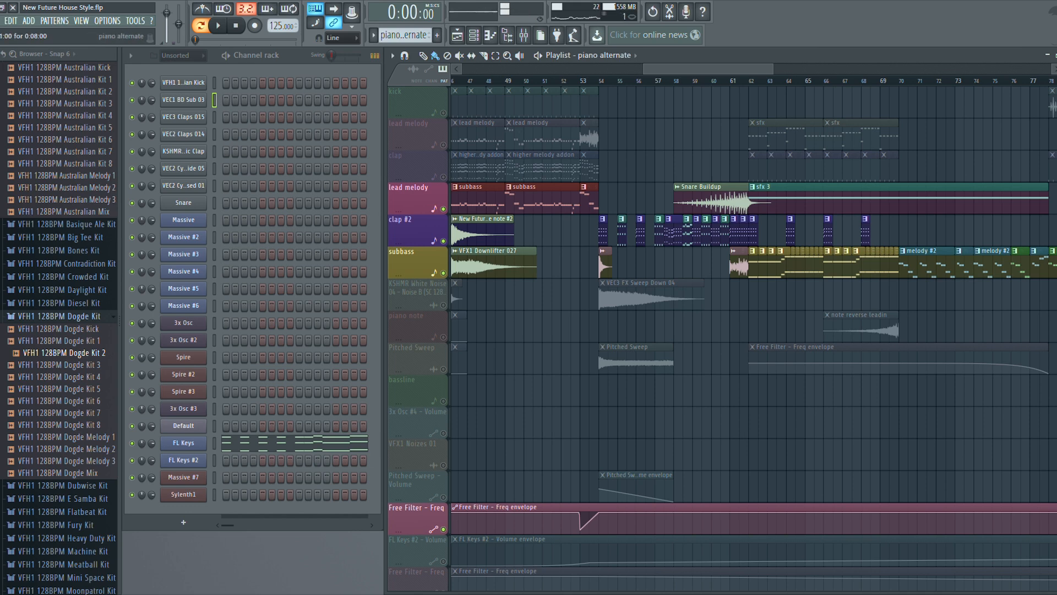
{"action": "key", "text": "l"}
{"action": "key", "text": "space"}
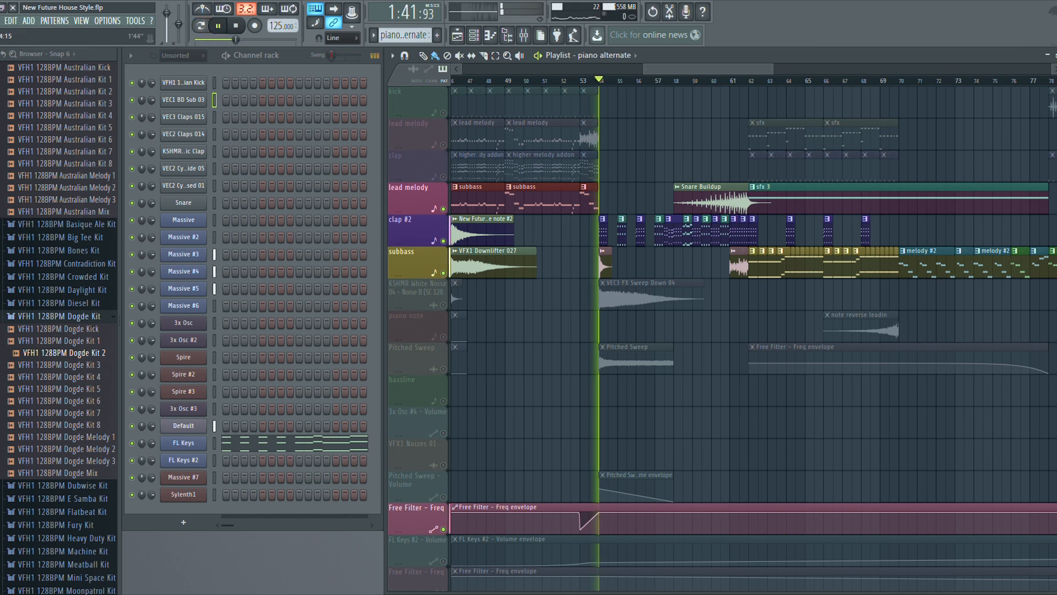
{"action": "key", "text": "space"}
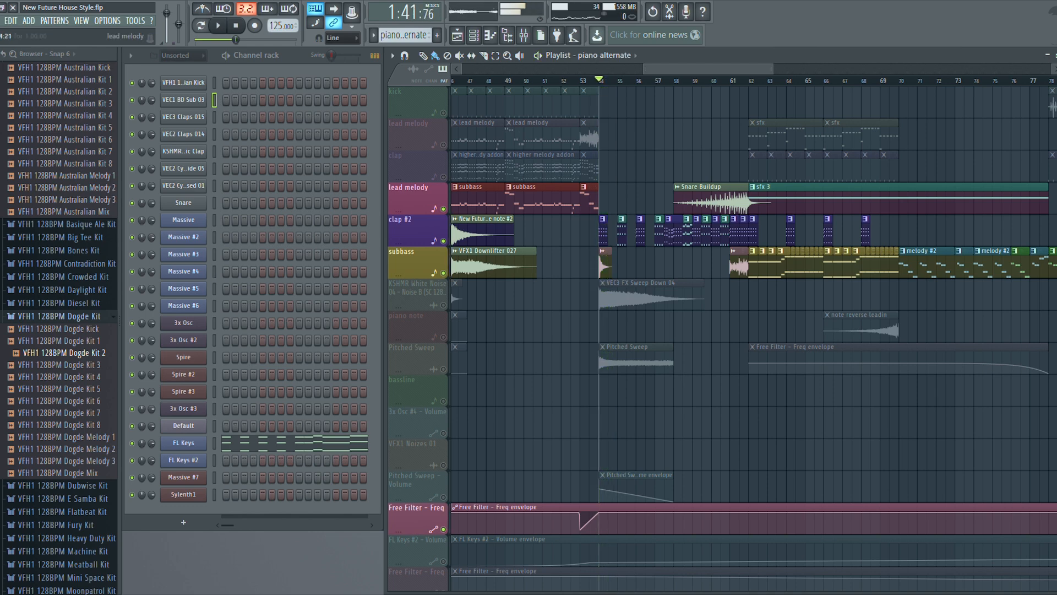
{"action": "right_click", "coordinate": [443, 529]}
{"action": "right_click", "coordinate": [443, 530]}
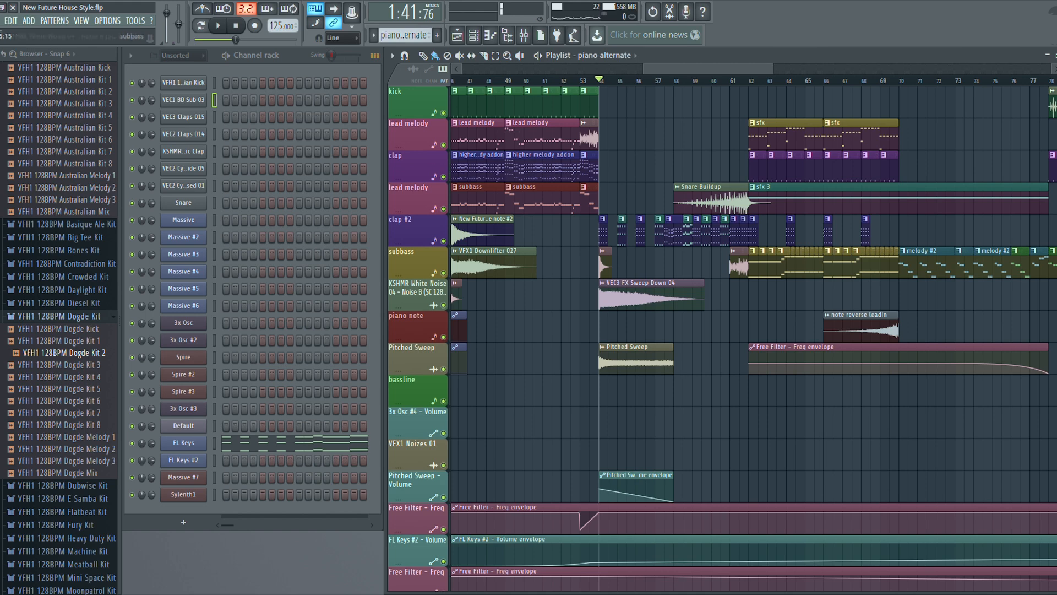
- Solo the lower lead melody playlist track, select the sfx 3 pattern at bar 62, and view Massive #7's FX 02 patch
{"action": "scroll", "coordinate": [450, 292], "scroll_direction": "right", "scroll_amount": 5}
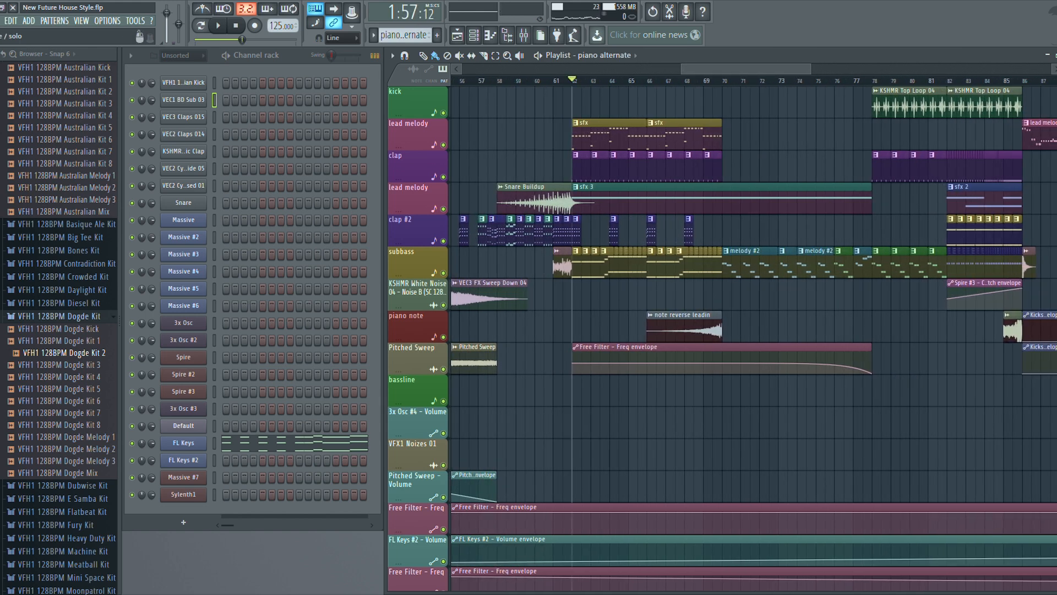
{"action": "right_click", "coordinate": [443, 209]}
{"action": "left_click", "coordinate": [612, 202]}
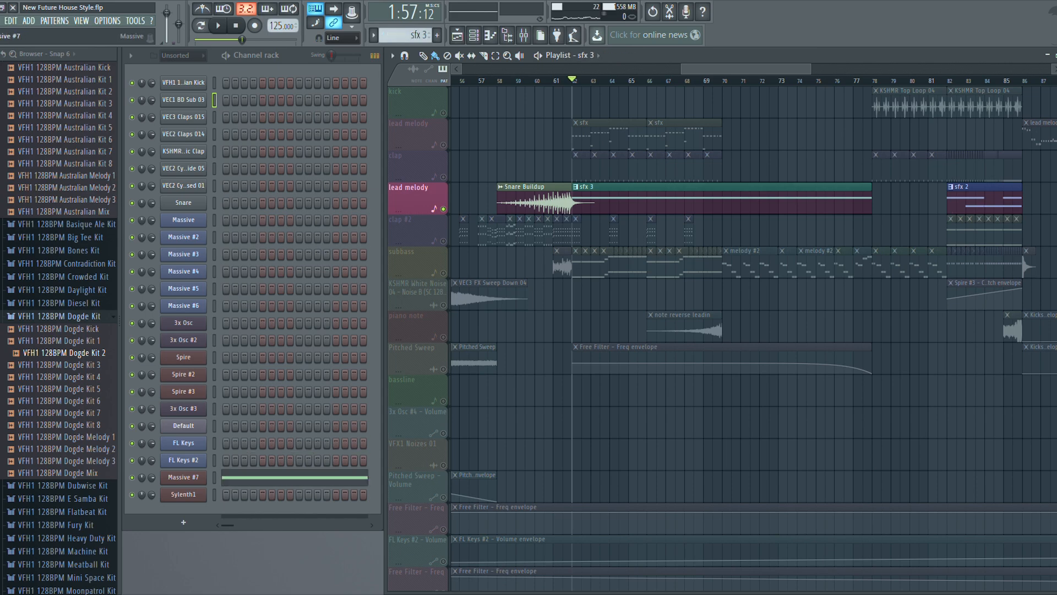
{"action": "left_click", "coordinate": [183, 478]}
{"action": "left_click_drag", "start_coordinate": [595, 211], "coordinate": [594, 169]}
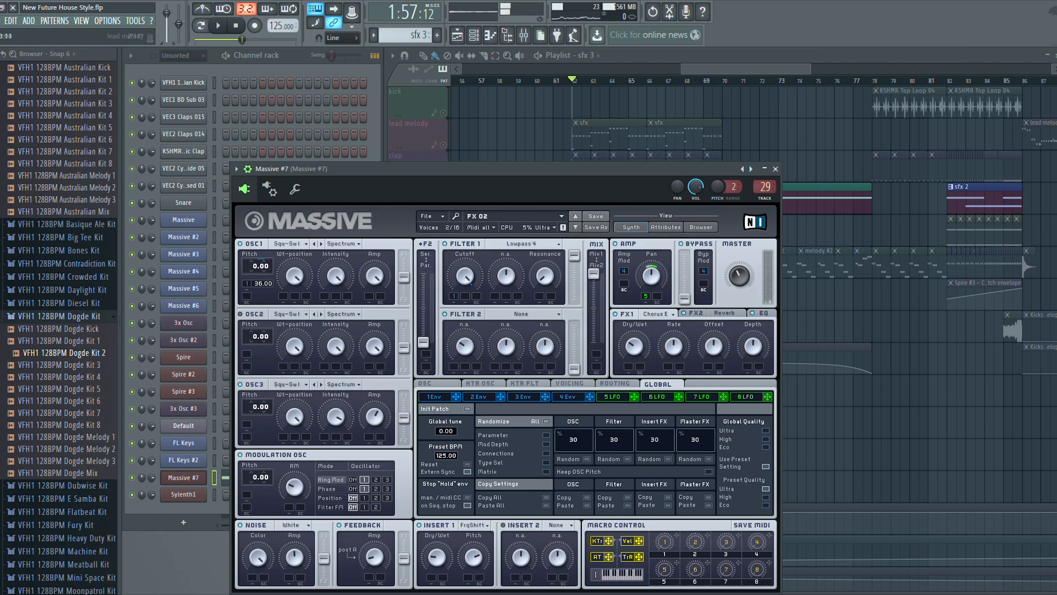
{"action": "left_click", "coordinate": [775, 168]}
- Audition Massive #7, enable the upper Free Filter - Freq and Pitched Sweep playlist tracks, and play from bar 62
{"action": "left_click", "coordinate": [443, 530]}
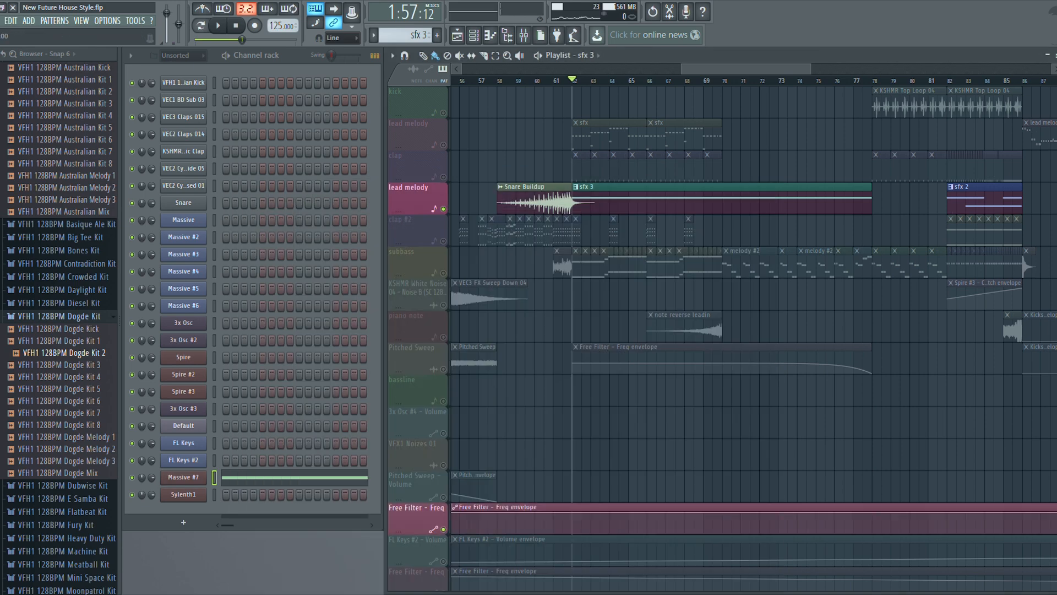
{"action": "left_click", "coordinate": [184, 477]}
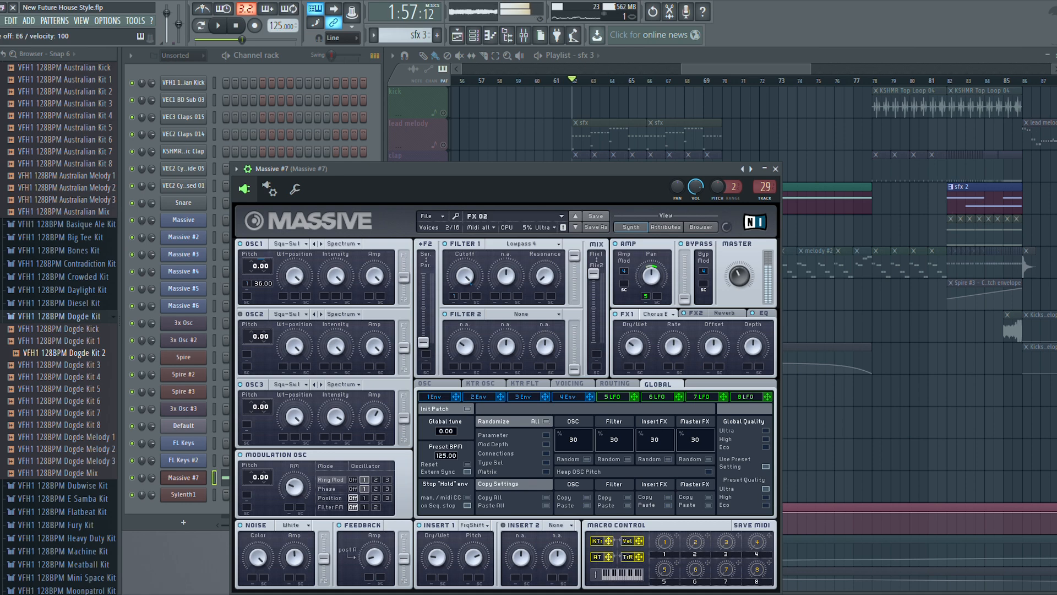
{"action": "left_click", "coordinate": [776, 168]}
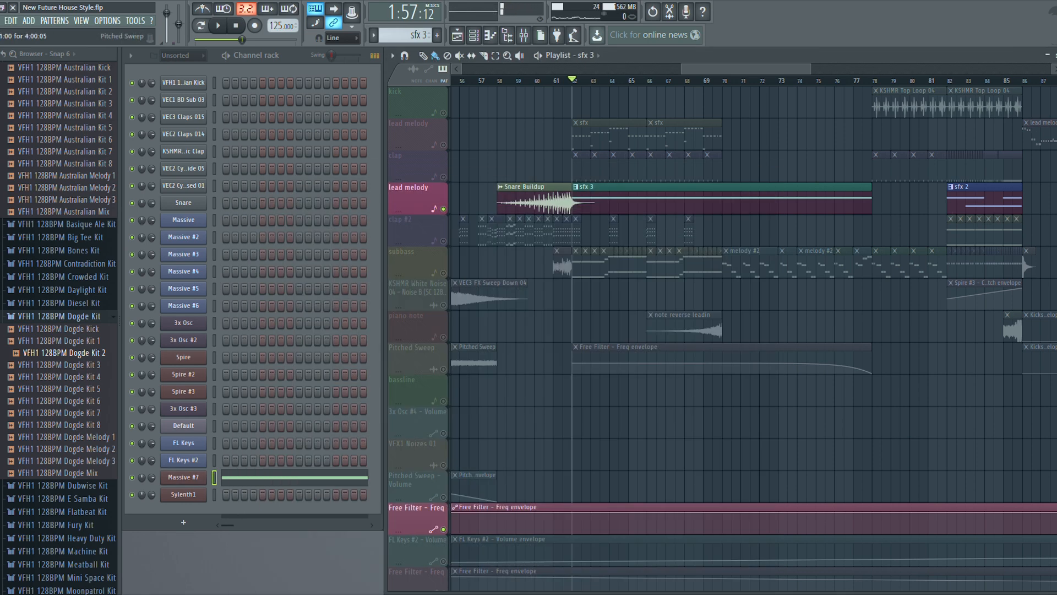
{"action": "left_click", "coordinate": [443, 369]}
{"action": "key", "text": "space"}
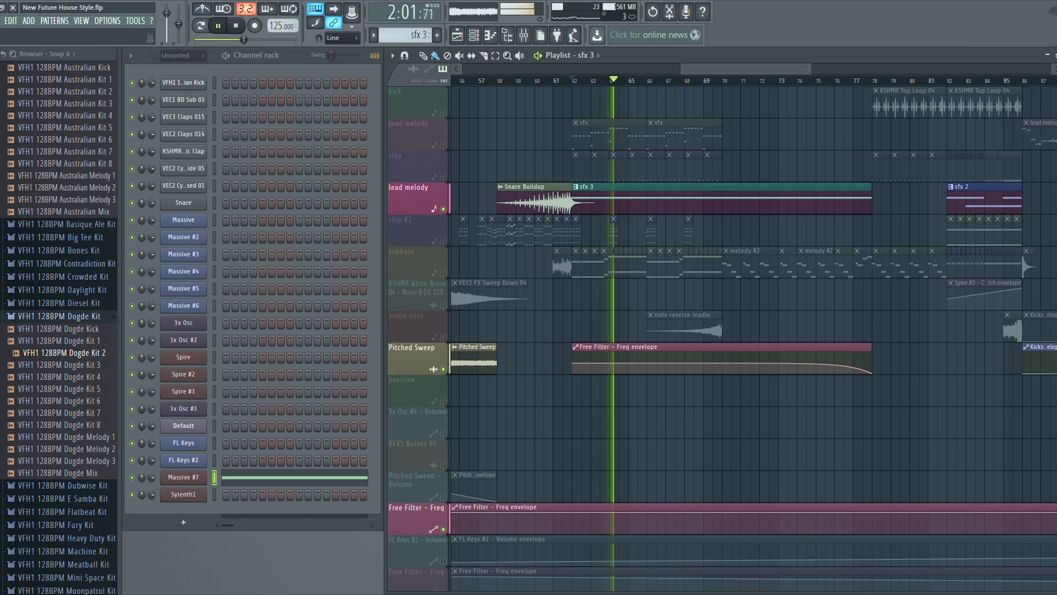
- Enable the lower Free Filter - Freq, FL Keys #2 - Volume and both Gross Beat - Mix level tracks during playback, and stop the song
{"action": "scroll", "coordinate": [715, 330], "scroll_direction": "down", "scroll_amount": 3}
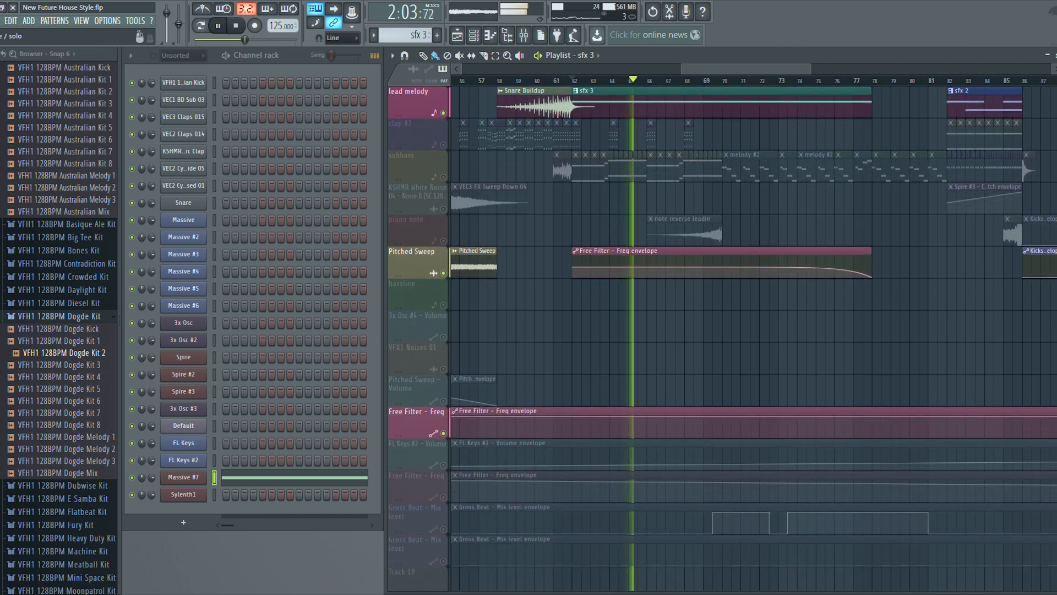
{"action": "left_click", "coordinate": [444, 561]}
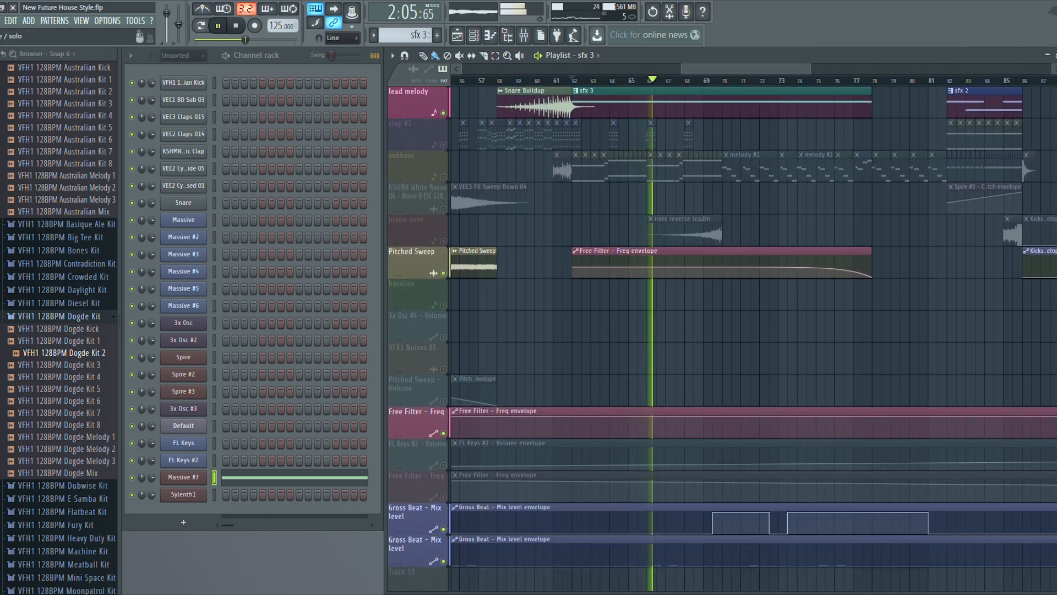
{"action": "left_click", "coordinate": [443, 497]}
{"action": "left_click", "coordinate": [443, 465]}
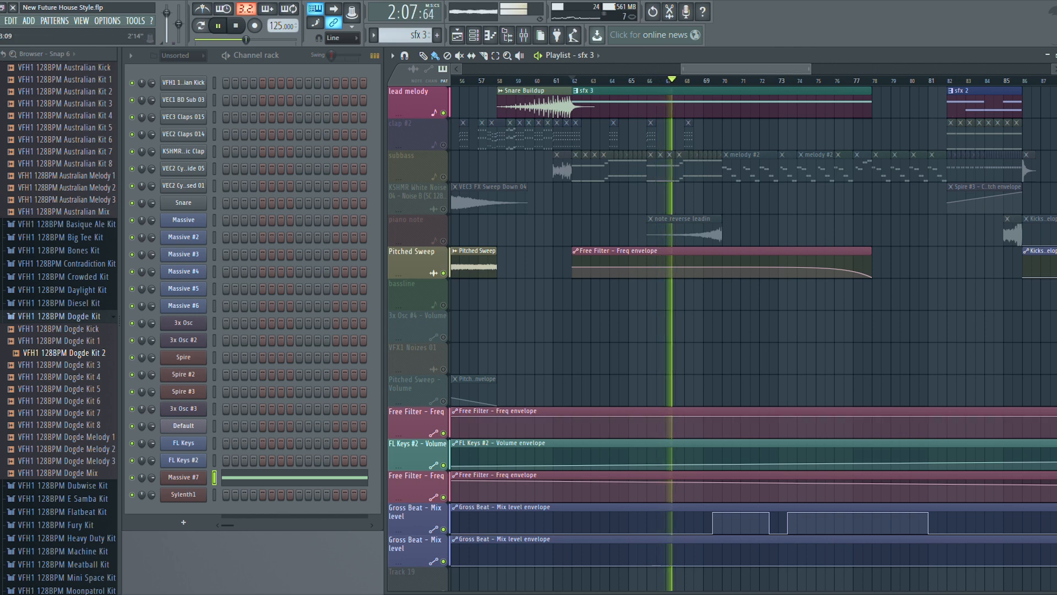
{"action": "scroll", "coordinate": [716, 330], "scroll_direction": "up", "scroll_amount": 3}
{"action": "key", "text": "space"}
- Play from bar 62 with the clap playlist track soloed plus the upper Free Filter - Freq, view the clap pattern, and restore all tracks
{"action": "right_click", "coordinate": [443, 177]}
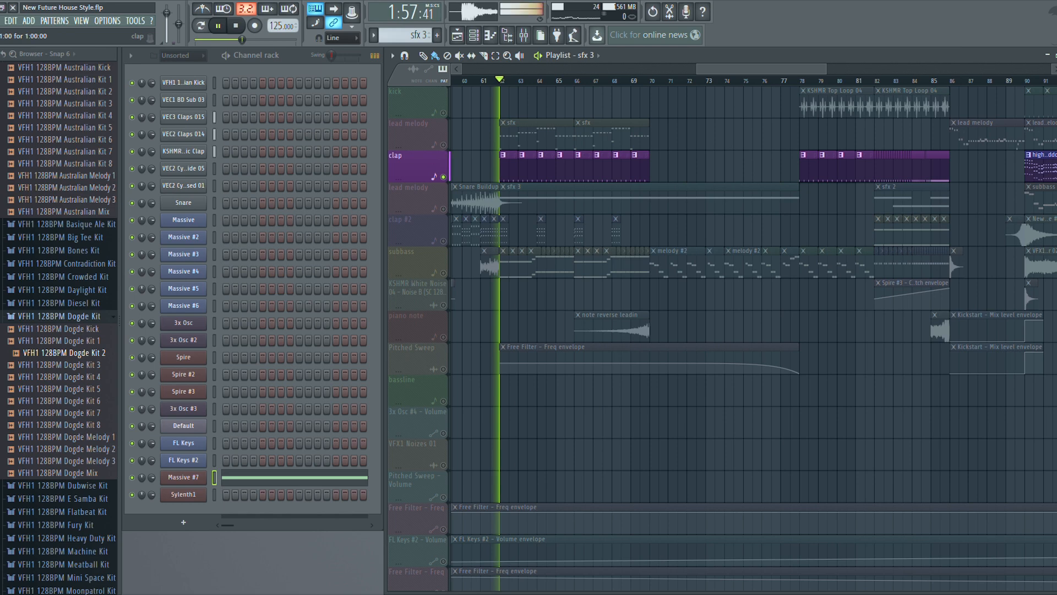
{"action": "left_click", "coordinate": [443, 529]}
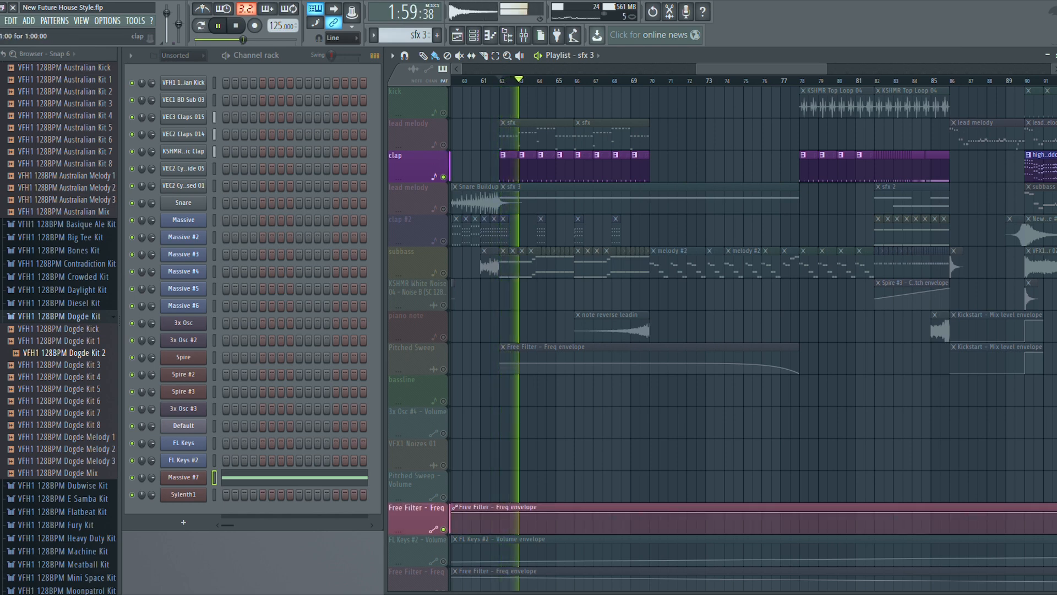
{"action": "left_click", "coordinate": [510, 167]}
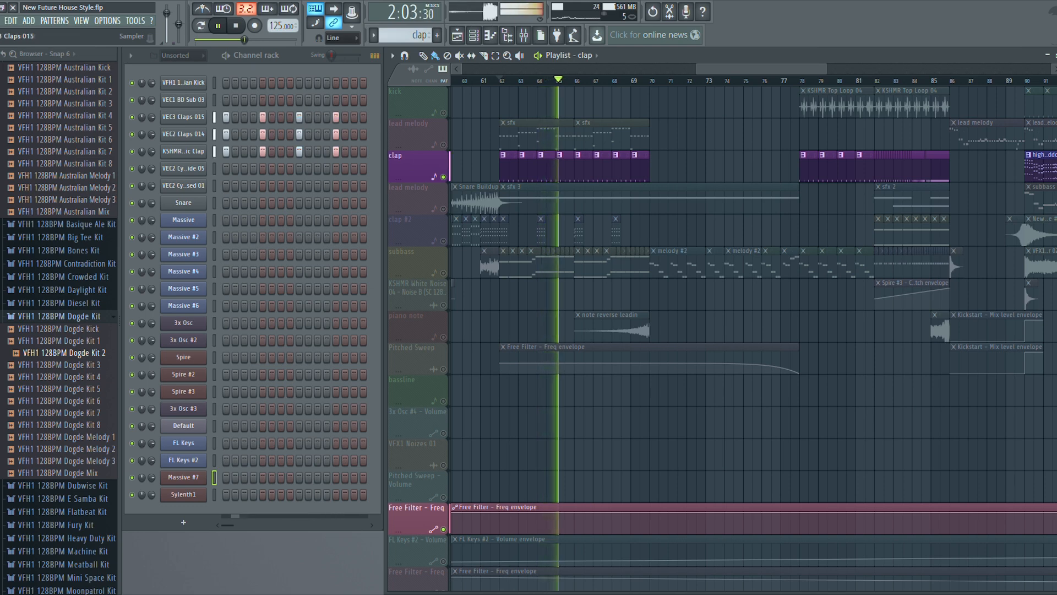
{"action": "key", "text": "space"}
{"action": "right_click", "coordinate": [443, 177]}
{"action": "right_click", "coordinate": [444, 177]}
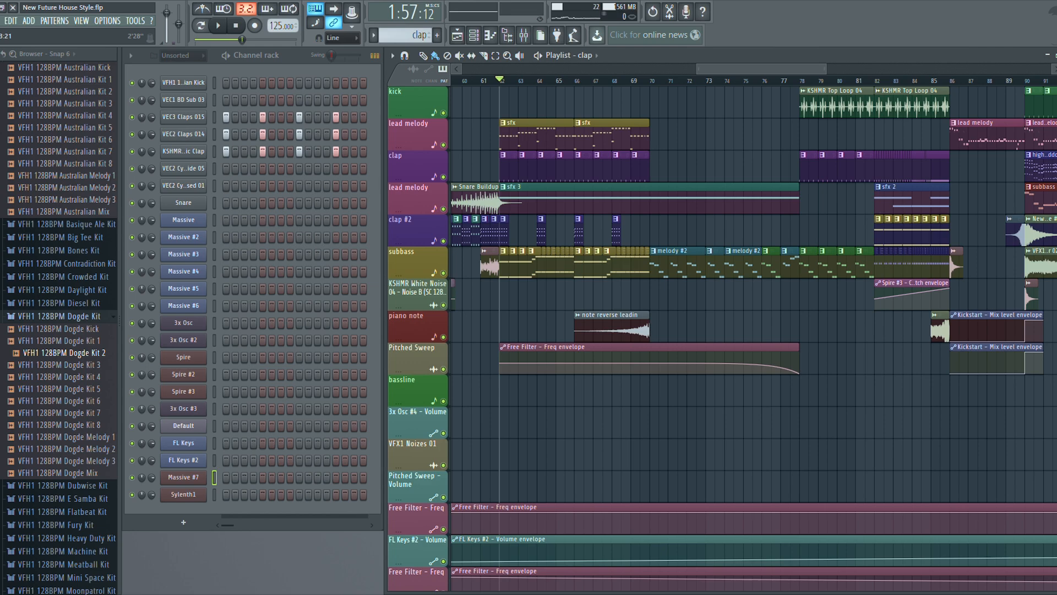
- Solo the subbass playlist track and move the playhead to bar 70 where the melody #2 clips begin
{"action": "scroll", "coordinate": [803, 330], "scroll_direction": "right", "scroll_amount": 3}
{"action": "scroll", "coordinate": [802, 331], "scroll_direction": "left", "scroll_amount": 2}
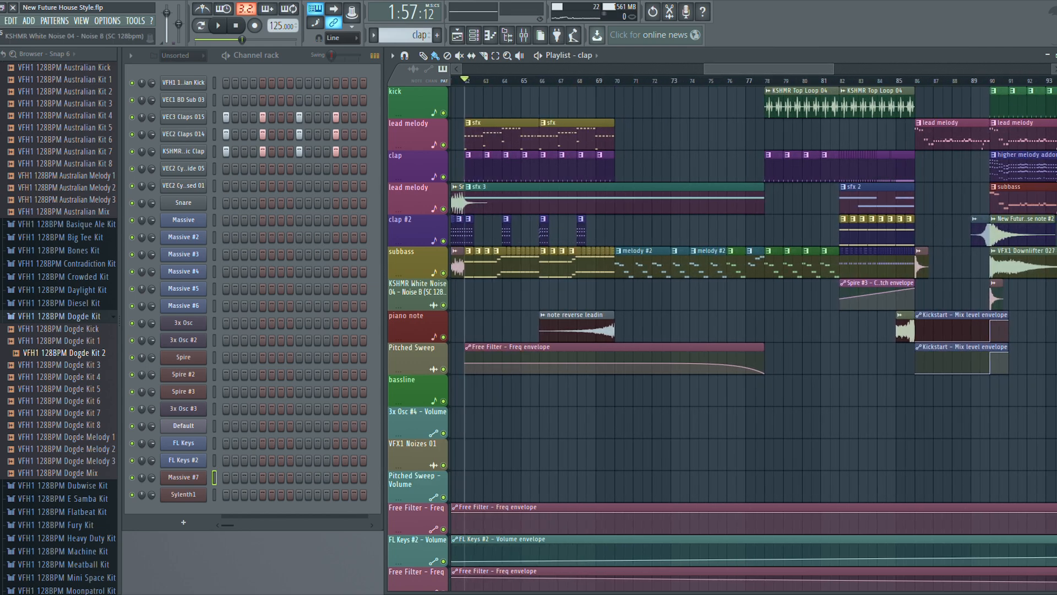
{"action": "right_click", "coordinate": [443, 273]}
{"action": "key", "text": "space"}
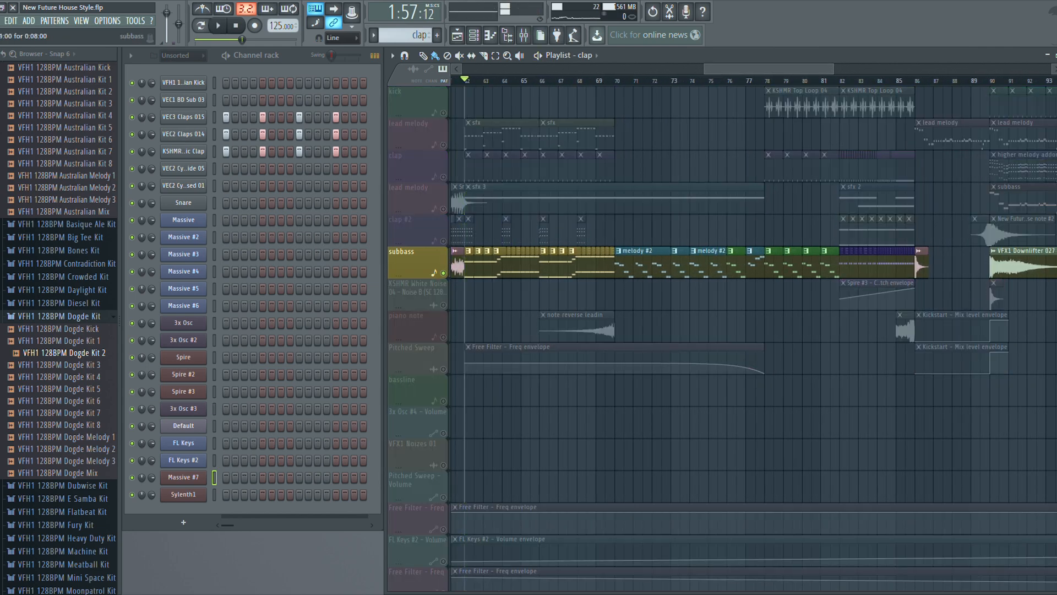
{"action": "scroll", "coordinate": [802, 331], "scroll_direction": "left", "scroll_amount": 4}
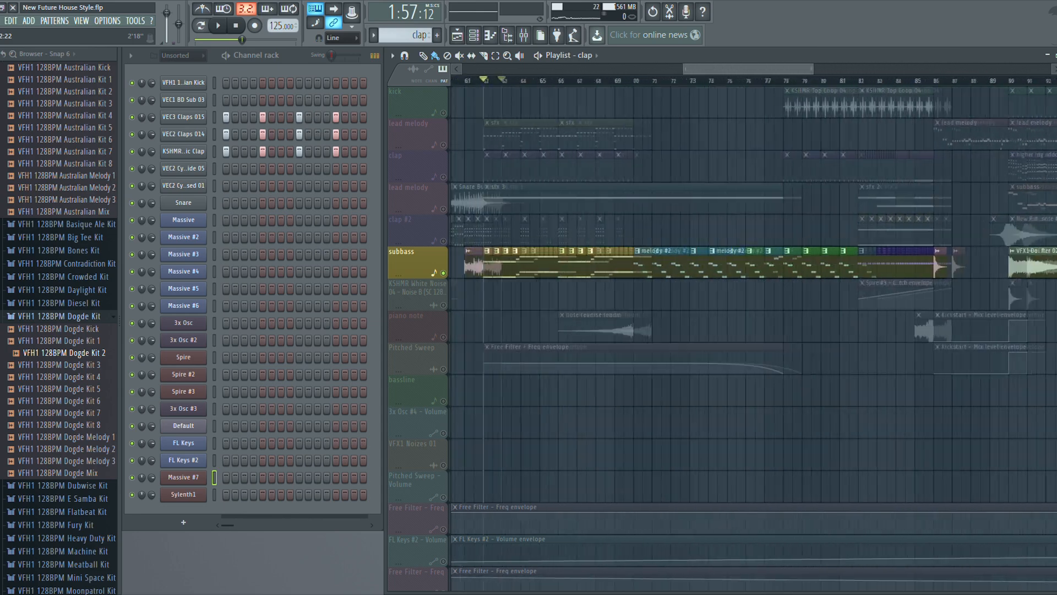
{"action": "scroll", "coordinate": [802, 331], "scroll_direction": "right", "scroll_amount": 2}
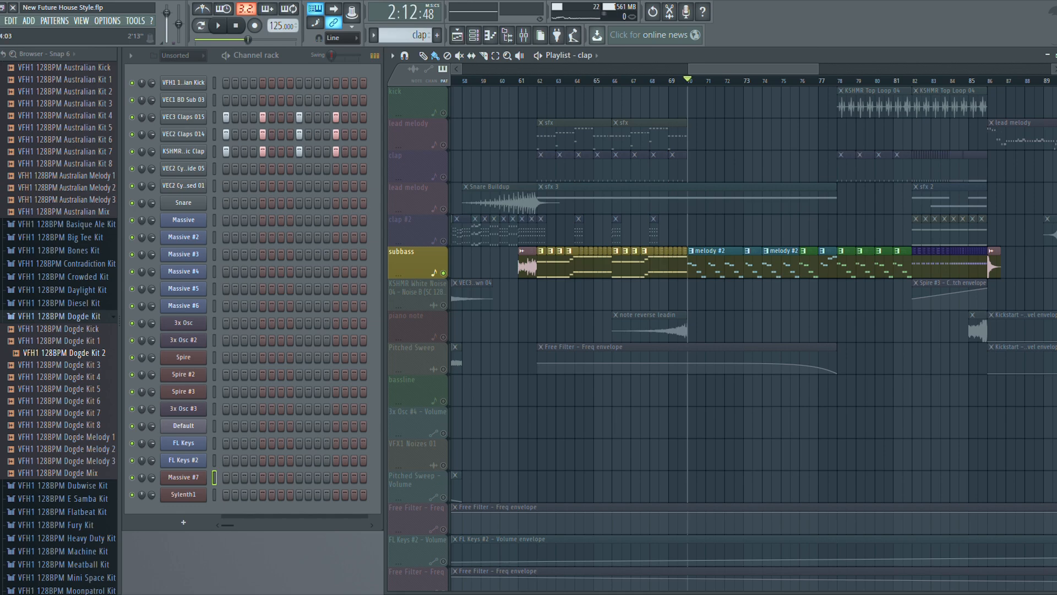
- Enable the upper Free Filter - Freq track alongside the subbass track and play the song from bar 70
{"action": "scroll", "coordinate": [715, 267], "scroll_direction": "down", "scroll_amount": 5}
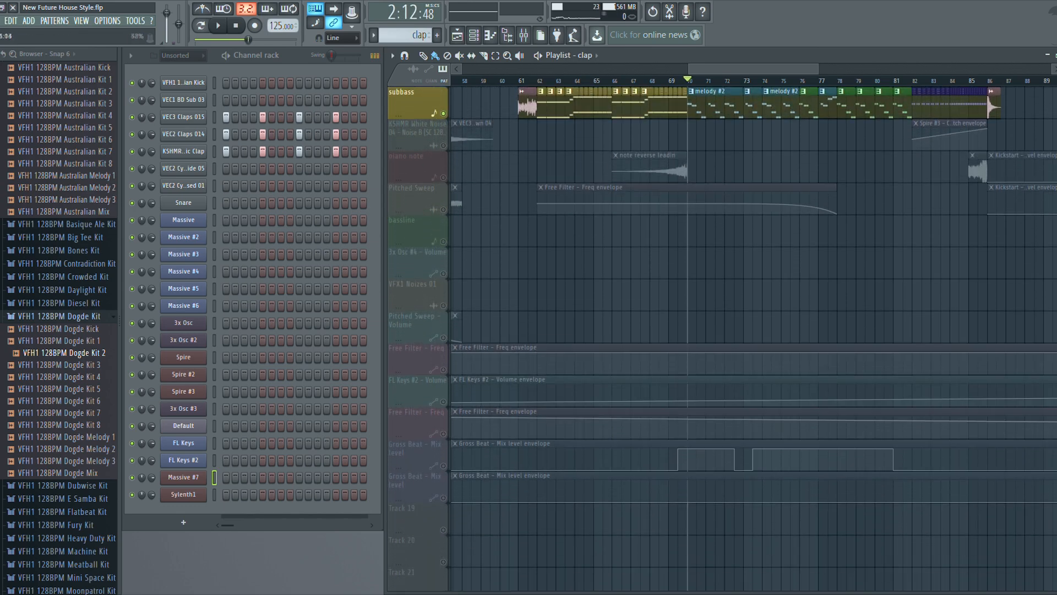
{"action": "left_click", "coordinate": [444, 369]}
{"action": "left_click", "coordinate": [443, 465]}
{"action": "left_click", "coordinate": [443, 497]}
{"action": "scroll", "coordinate": [716, 330], "scroll_direction": "up", "scroll_amount": 5}
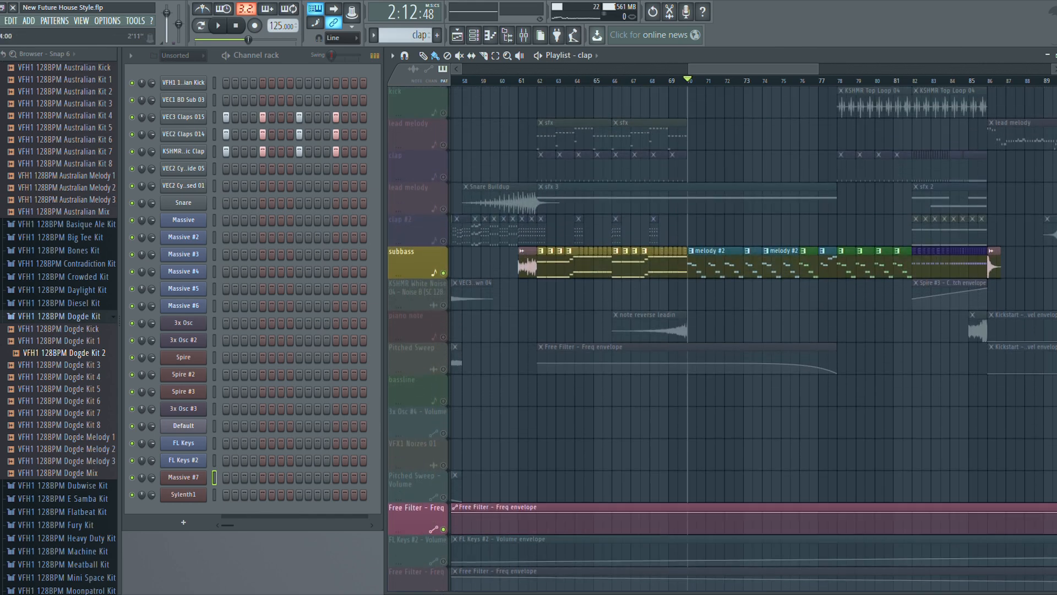
{"action": "key", "text": "space"}
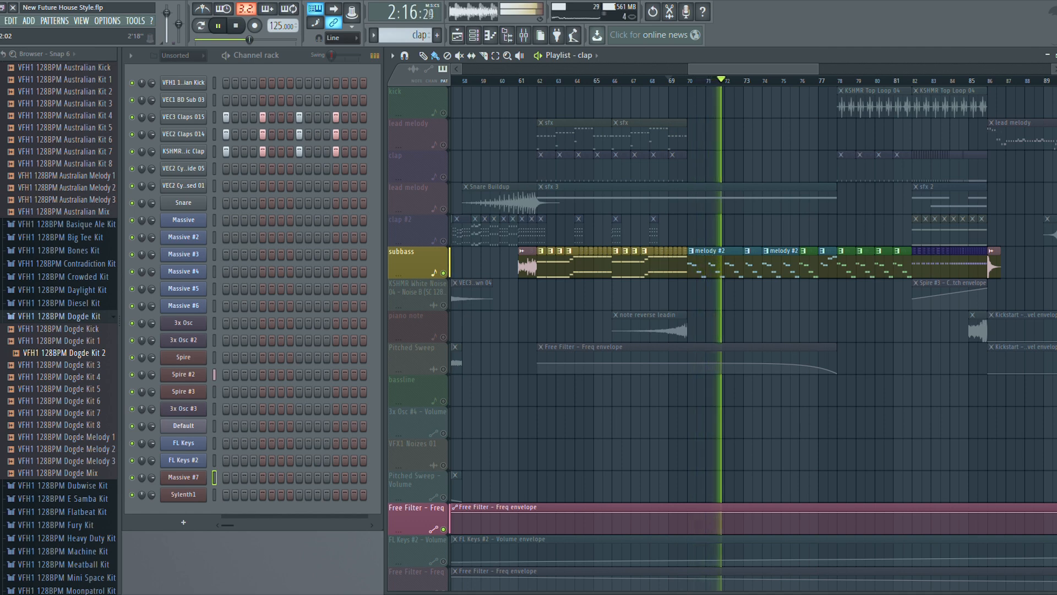
- Restore all playlist tracks to audible and play the full arrangement from bar 62 to just past bar 90
{"action": "right_click", "coordinate": [444, 273]}
{"action": "right_click", "coordinate": [443, 273]}
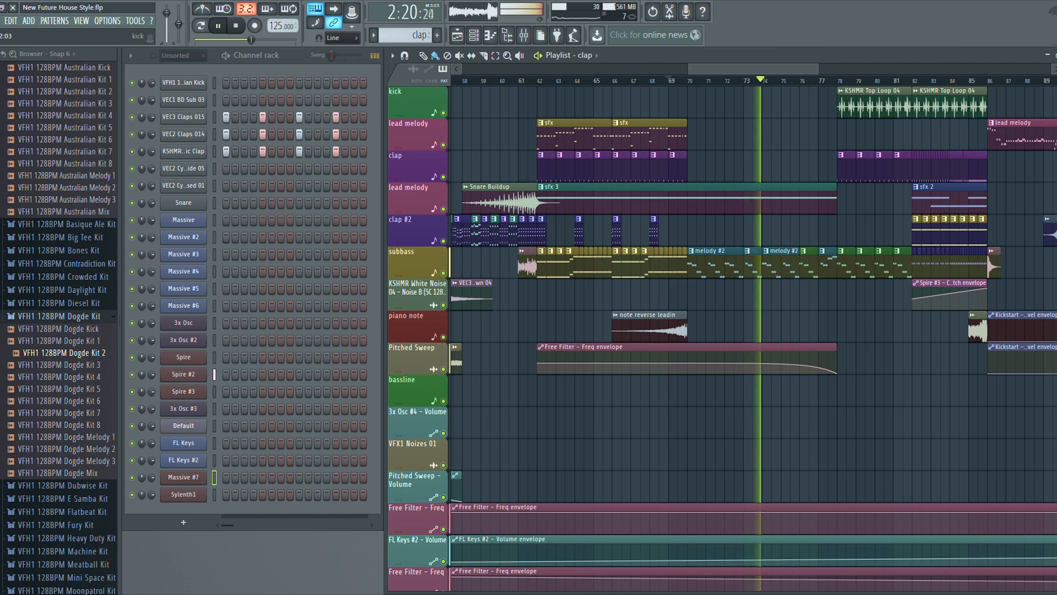
{"action": "left_click", "coordinate": [538, 81]}
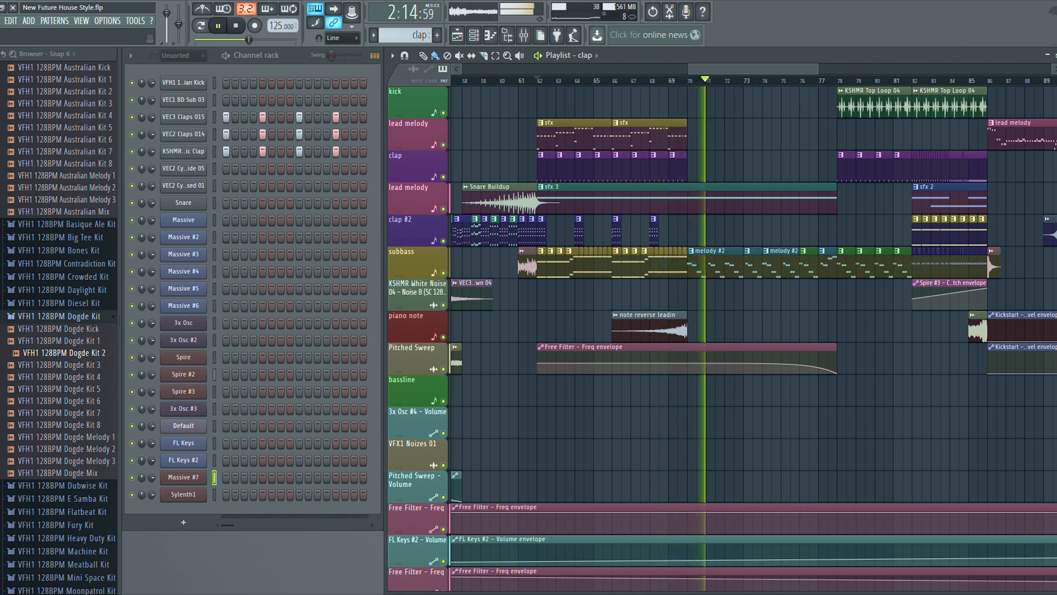
{"action": "left_click_drag", "start_coordinate": [754, 69], "coordinate": [792, 69]}
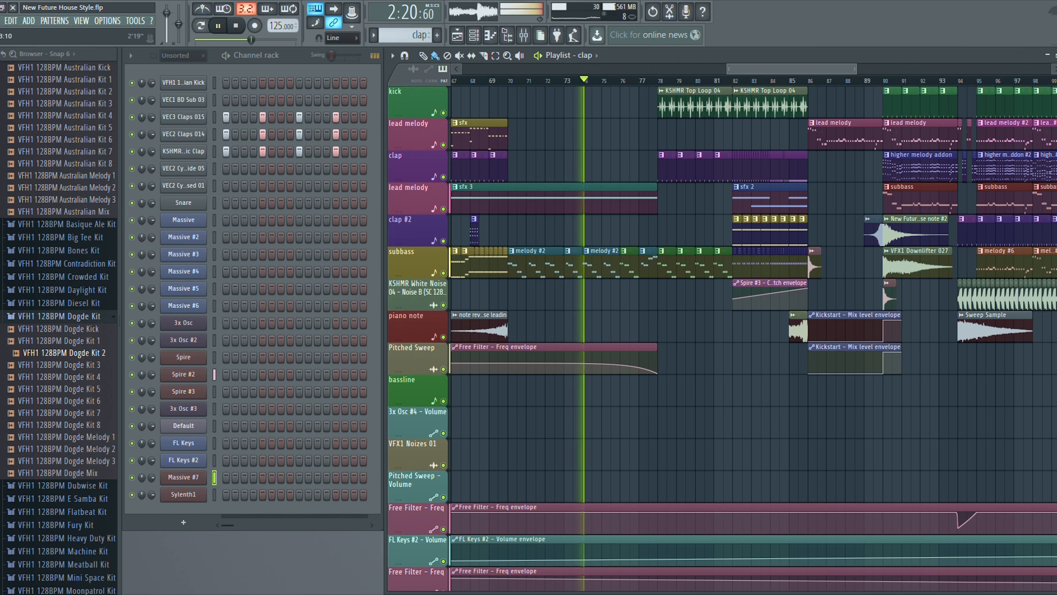
{"action": "left_click_drag", "start_coordinate": [793, 69], "coordinate": [795, 69]}
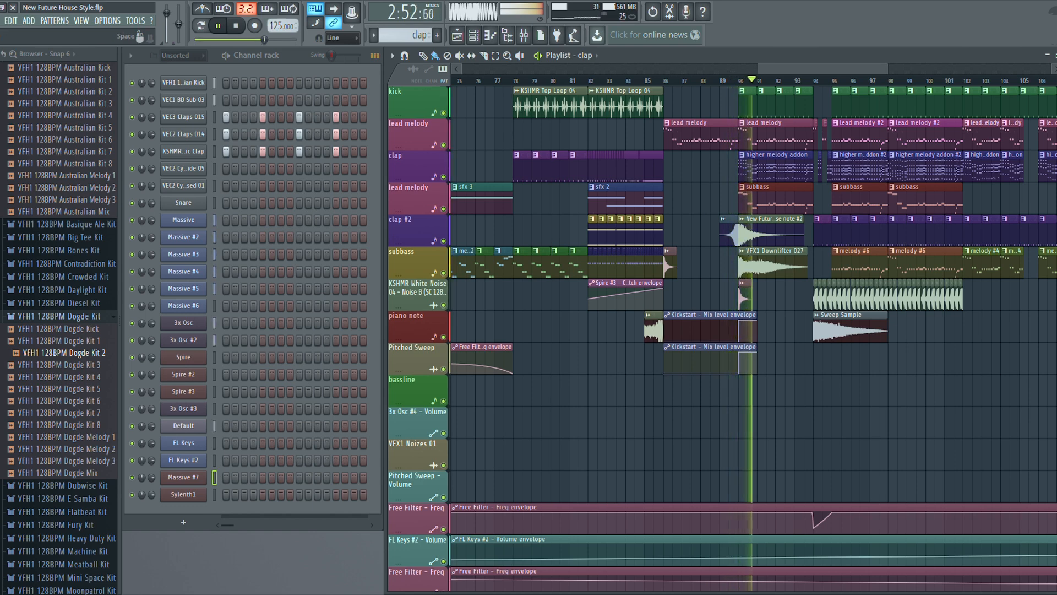
{"action": "key", "text": "space"}
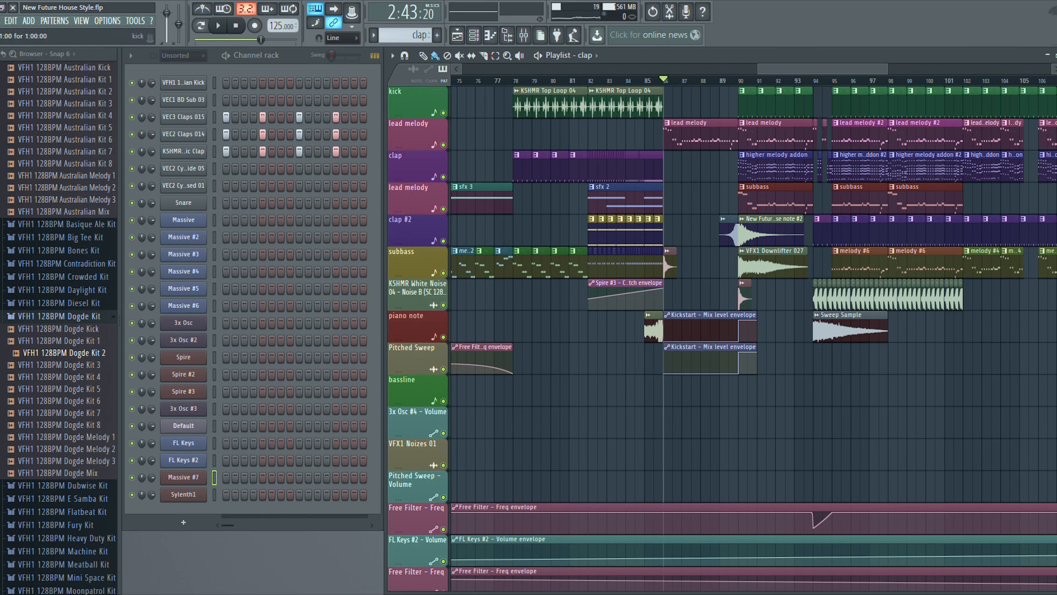
- Play from bar 86, soloing the upper lead melody playlist track and adding the upper Free Filter - Freq track
{"action": "left_click_drag", "start_coordinate": [800, 69], "coordinate": [822, 69]}
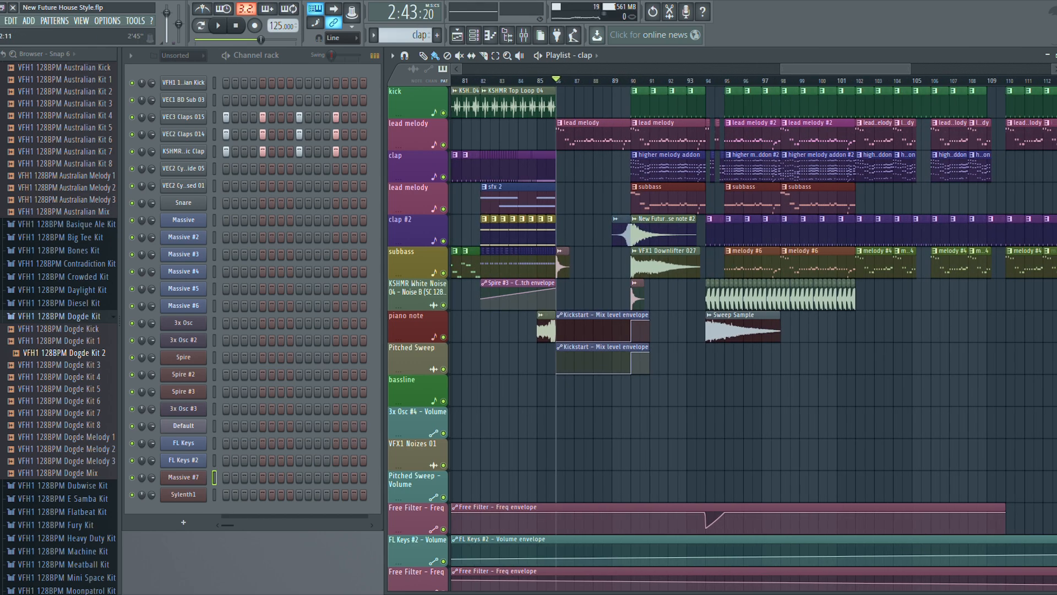
{"action": "key", "text": "space"}
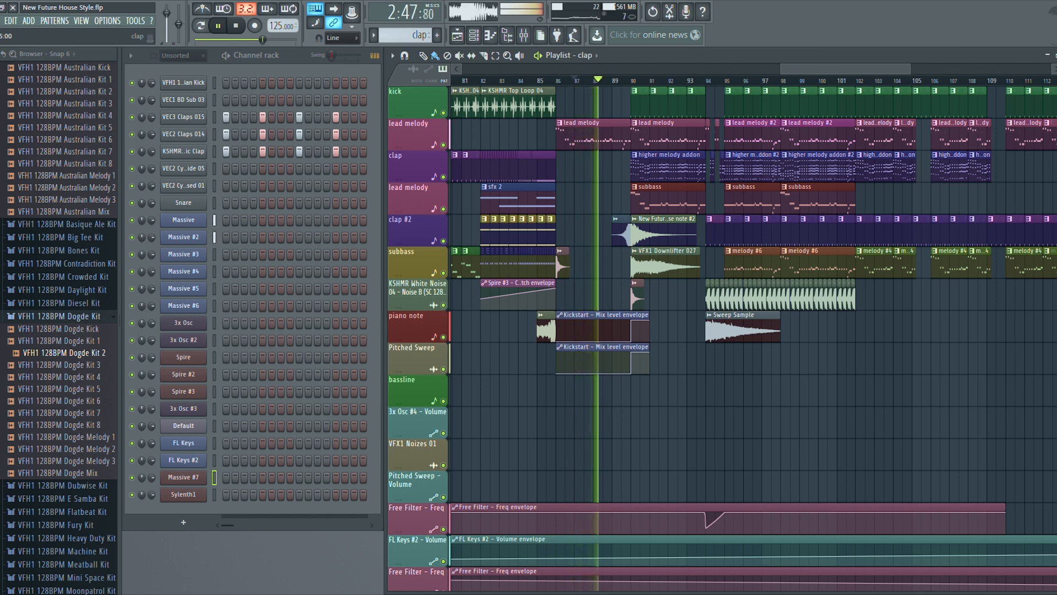
{"action": "left_click", "coordinate": [443, 144], "text": "ctrl"}
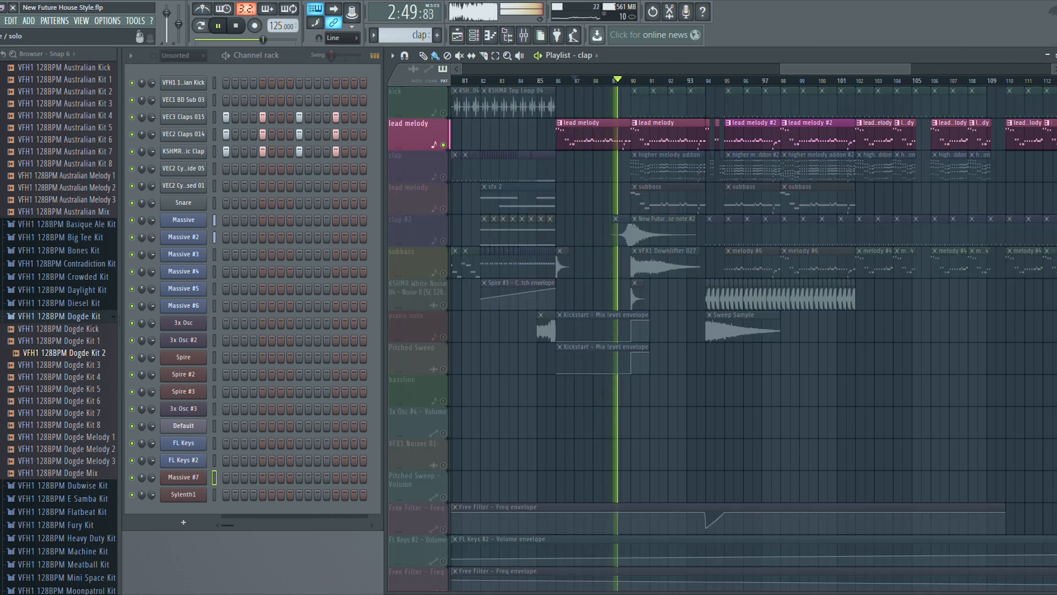
{"action": "left_click", "coordinate": [444, 529]}
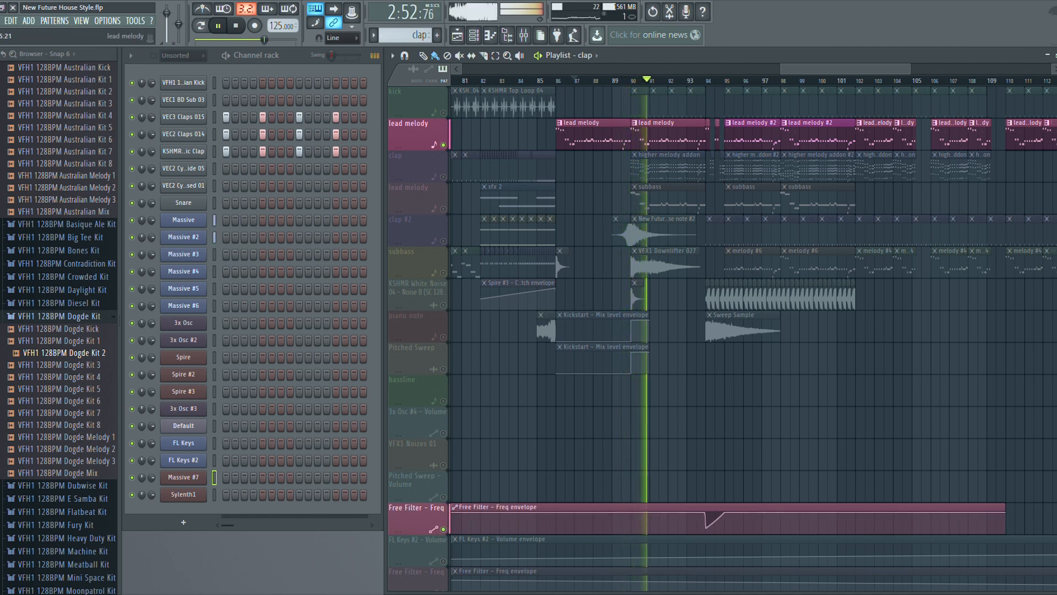
{"action": "key", "text": "space"}
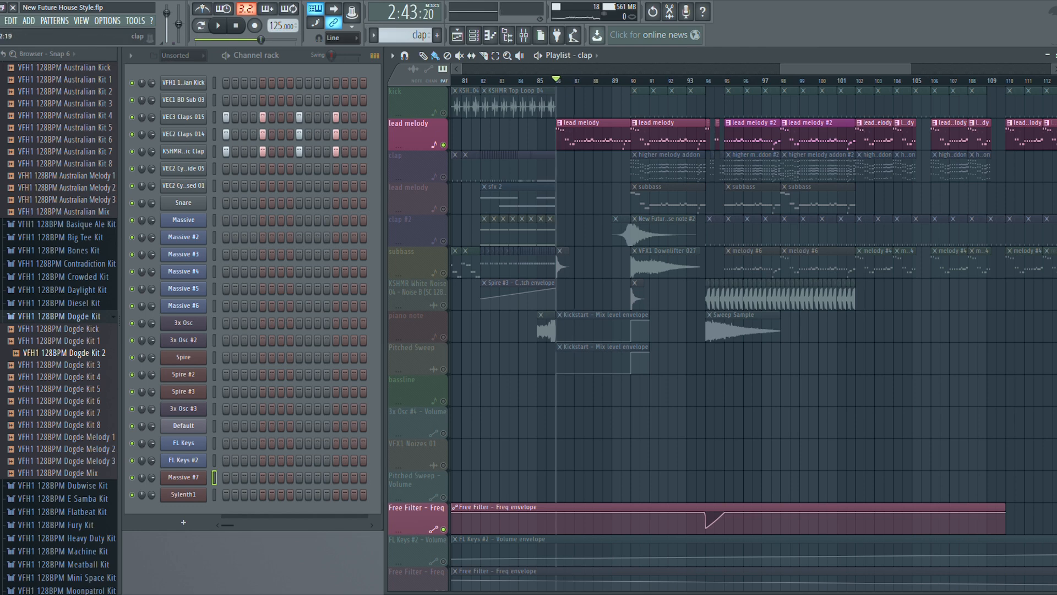
- Restore all playlist tracks to audible and play the song again from bar 86
{"action": "left_click", "coordinate": [443, 529]}
{"action": "right_click", "coordinate": [443, 145]}
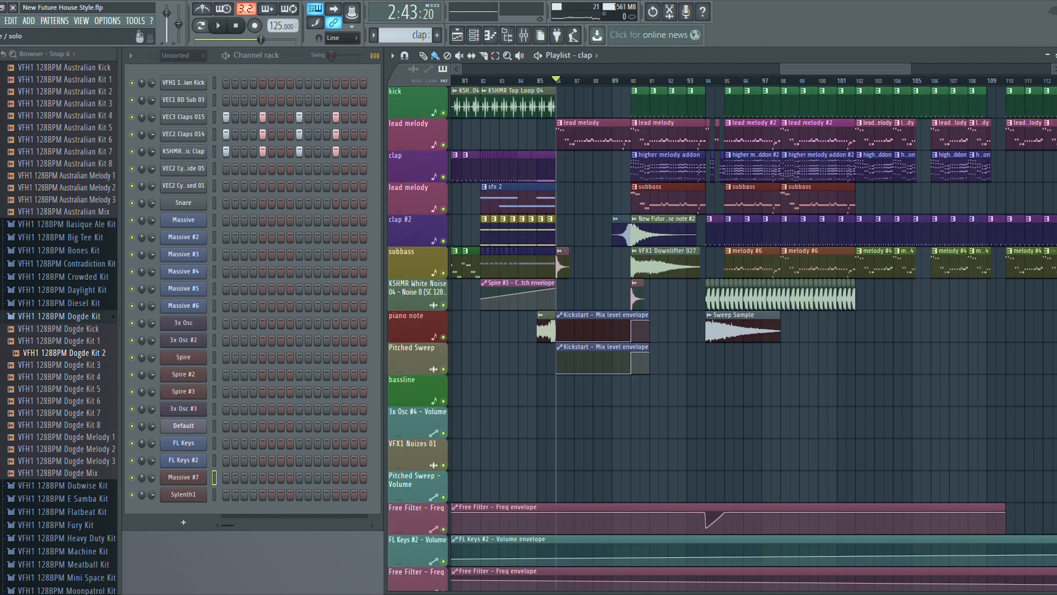
{"action": "key", "text": "space"}
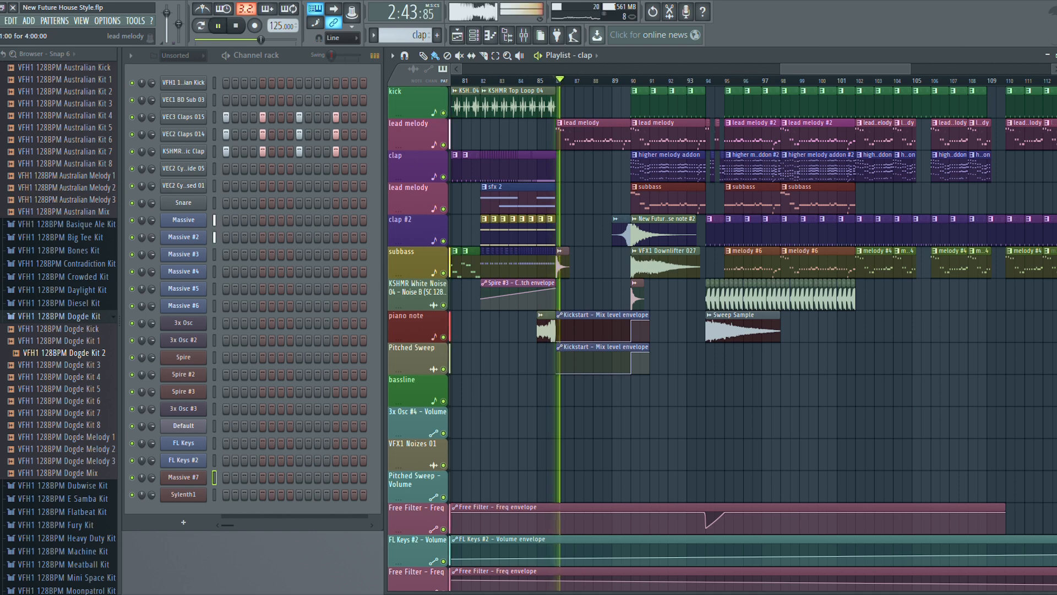
- Audition the kick pattern on its own and briefly play the song from bar 90
{"action": "key", "text": "space"}
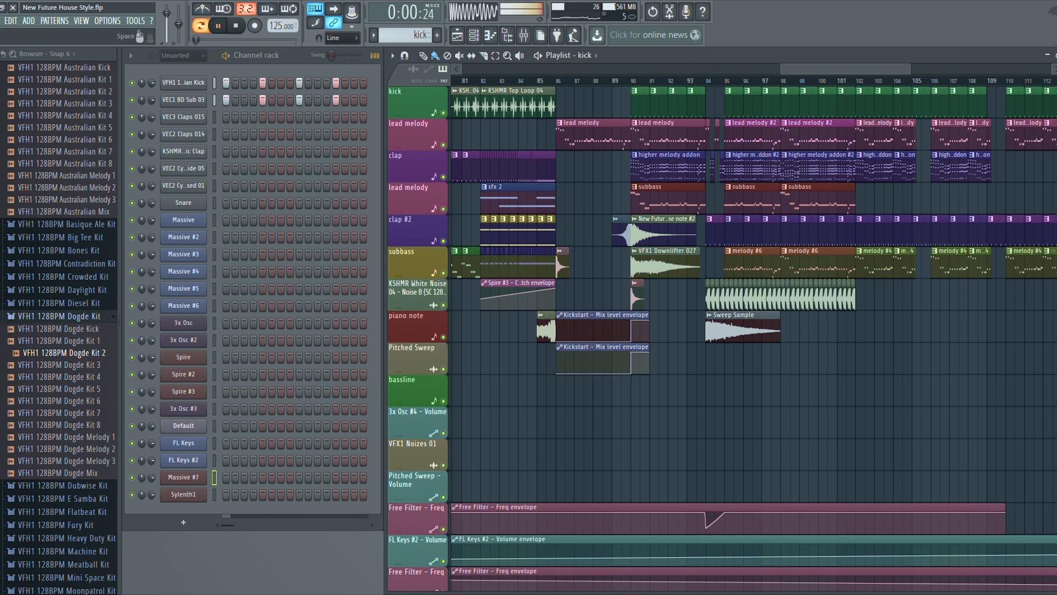
{"action": "left_click", "coordinate": [634, 80]}
{"action": "key", "text": "space"}
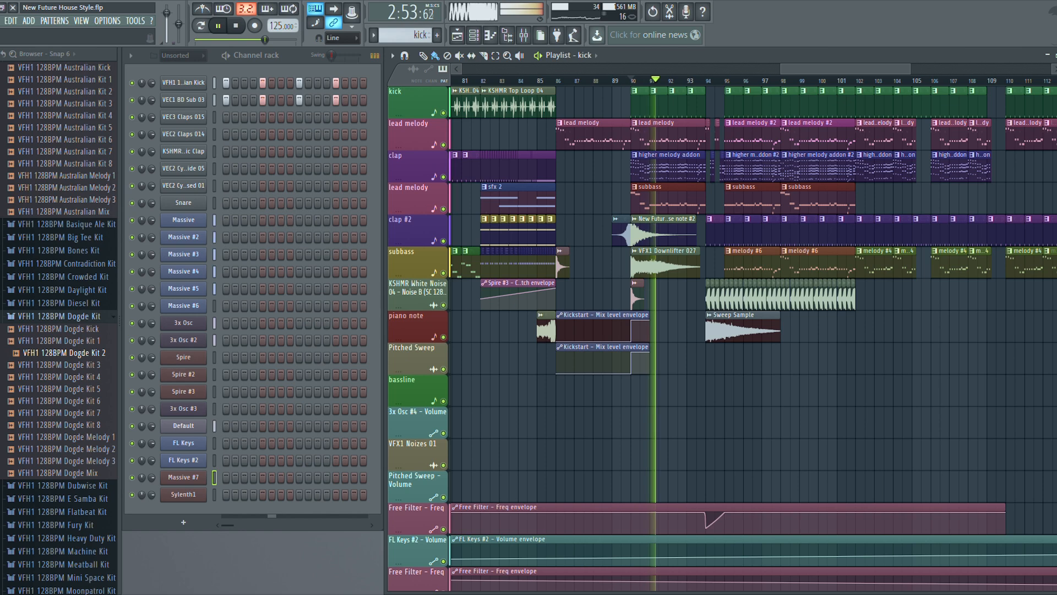
{"action": "key", "text": "space"}
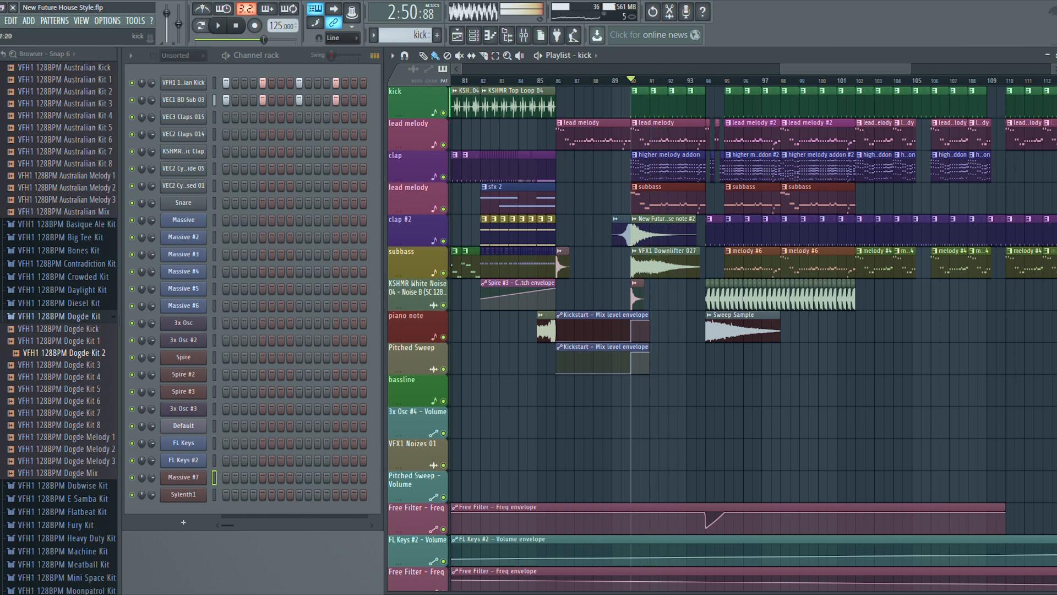
- Move the playhead to bar 94 and audition the clap and clap #2 patterns from the clap #2 playlist track
{"action": "left_click", "coordinate": [707, 81]}
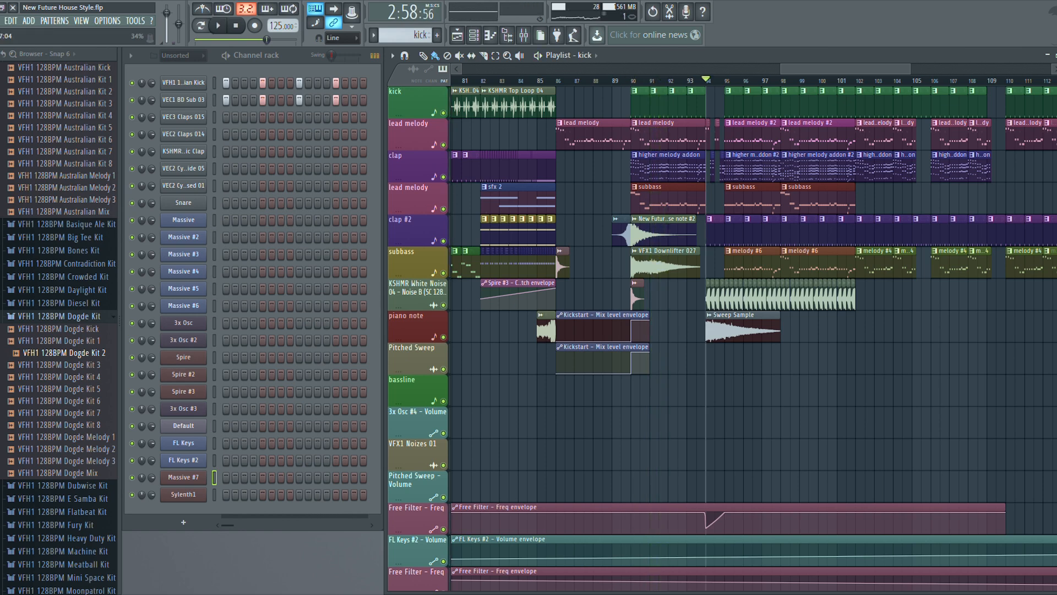
{"action": "scroll", "coordinate": [714, 104], "scroll_direction": "right", "scroll_amount": 3}
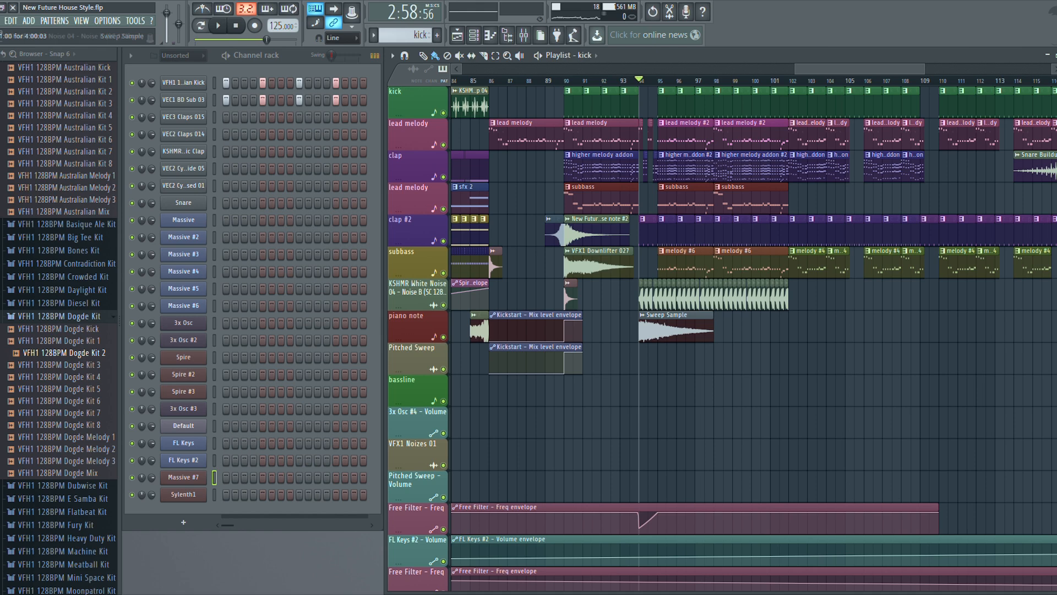
{"action": "left_click", "coordinate": [667, 234]}
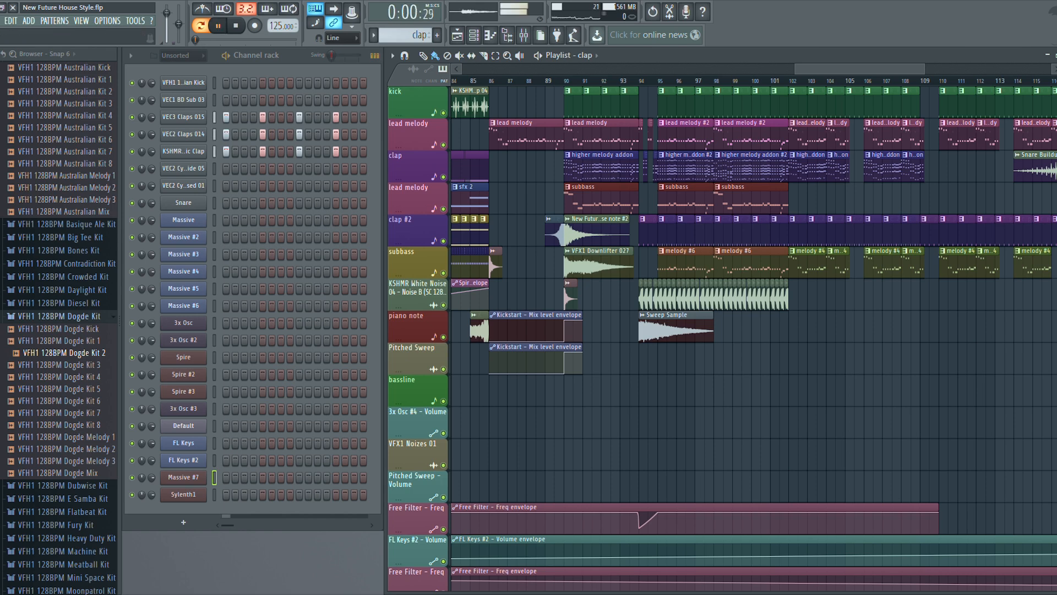
{"action": "key", "text": "space"}
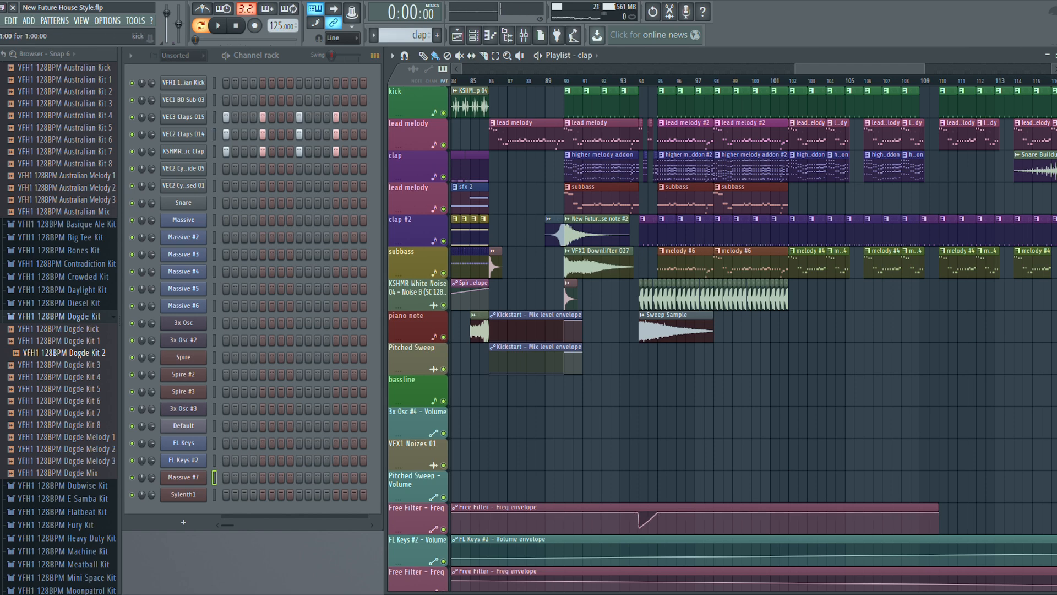
{"action": "key", "text": "space"}
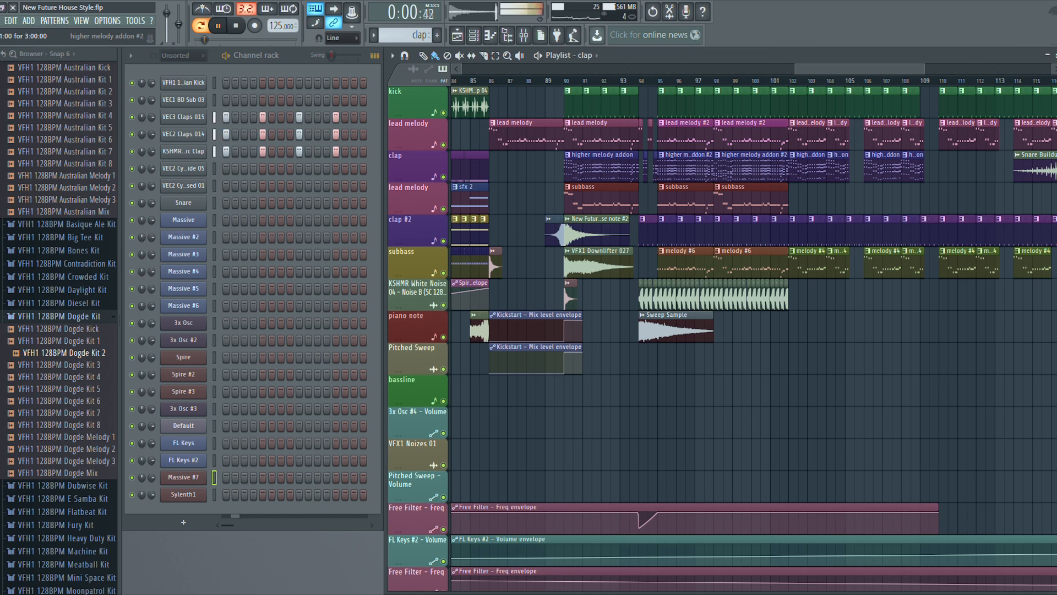
{"action": "key", "text": "space"}
{"action": "left_click", "coordinate": [684, 234]}
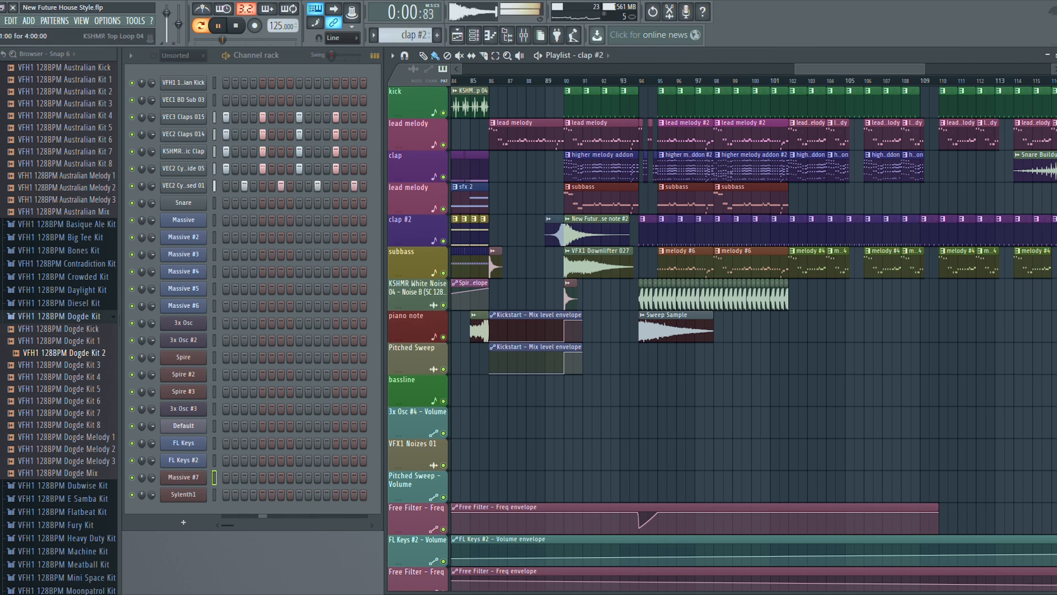
- Stop playback and isolate the kick and upper lead melody playlist tracks with the Free Filter - Freq, FL Keys #2 - Volume and Gross Beat automation tracks
{"action": "key", "text": "space"}
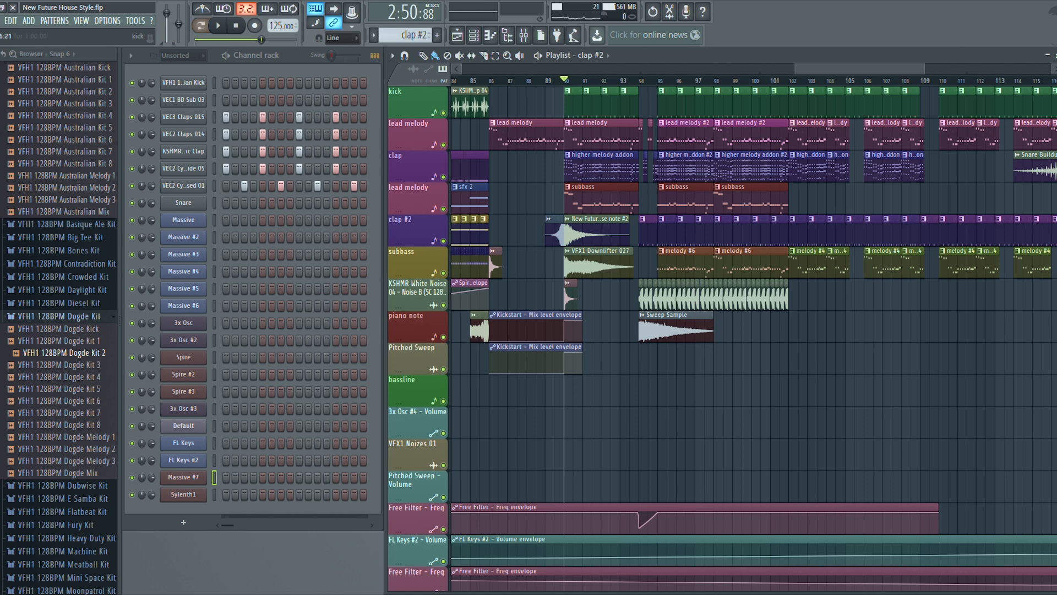
{"action": "right_click", "coordinate": [443, 113]}
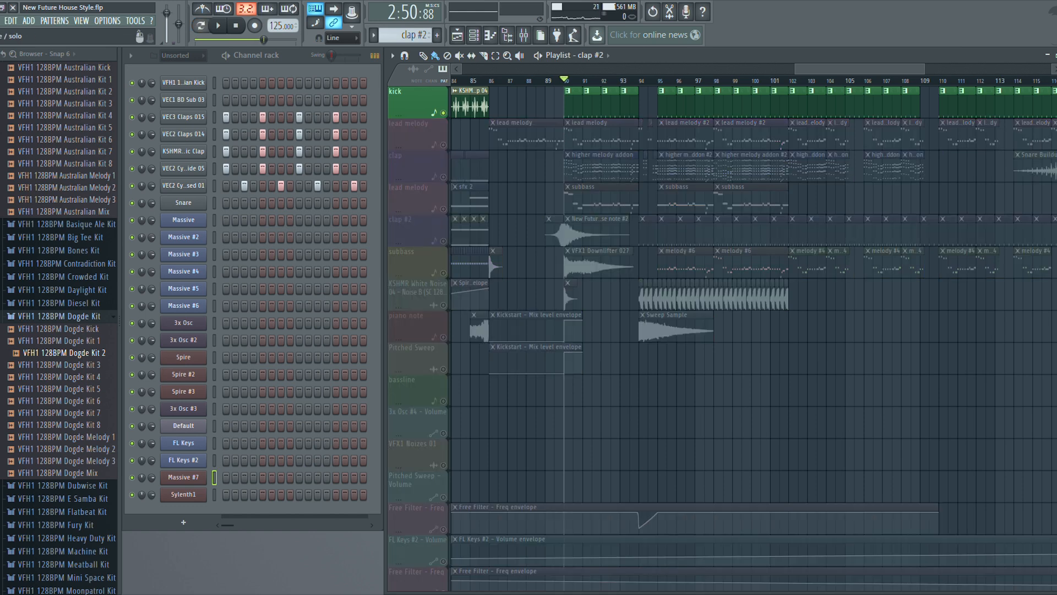
{"action": "left_click", "coordinate": [443, 144]}
{"action": "left_click", "coordinate": [443, 529]}
{"action": "scroll", "coordinate": [443, 529], "scroll_direction": "down", "scroll_amount": 4}
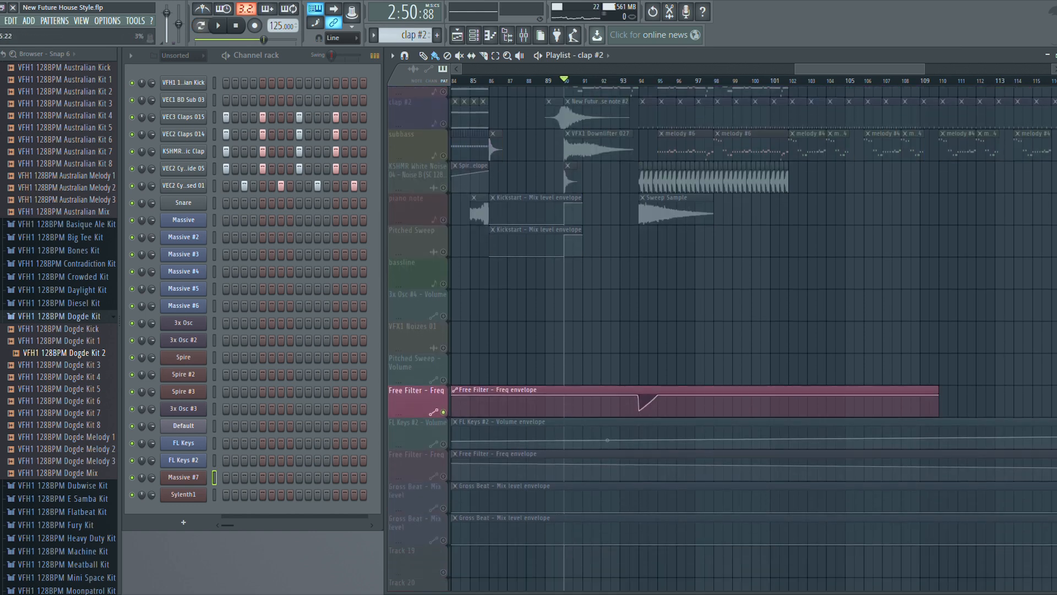
{"action": "left_click", "coordinate": [443, 529]}
{"action": "left_click", "coordinate": [443, 497]}
{"action": "left_click", "coordinate": [444, 466]}
{"action": "left_click", "coordinate": [443, 433]}
{"action": "scroll", "coordinate": [444, 434], "scroll_direction": "up", "scroll_amount": 2}
{"action": "scroll", "coordinate": [443, 433], "scroll_direction": "up", "scroll_amount": 2}
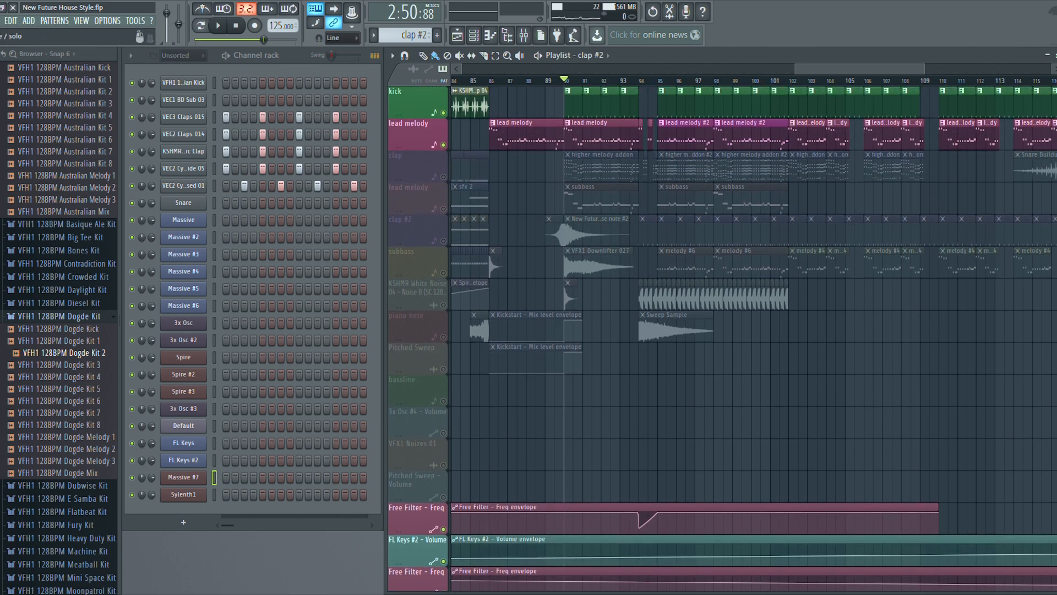
- Enable the piano note, Pitched Sweep and clap #2 playlist tracks and play from bar 90, adding the KSHMR White Noise track during playback
{"action": "left_click", "coordinate": [443, 336]}
{"action": "left_click", "coordinate": [443, 368]}
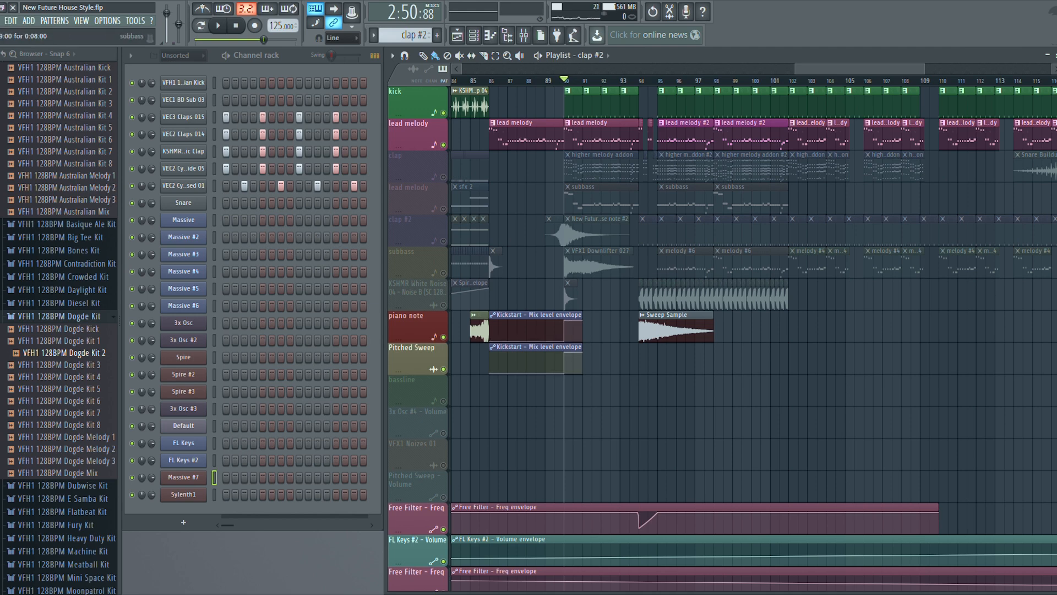
{"action": "left_click", "coordinate": [443, 241]}
{"action": "key", "text": "space"}
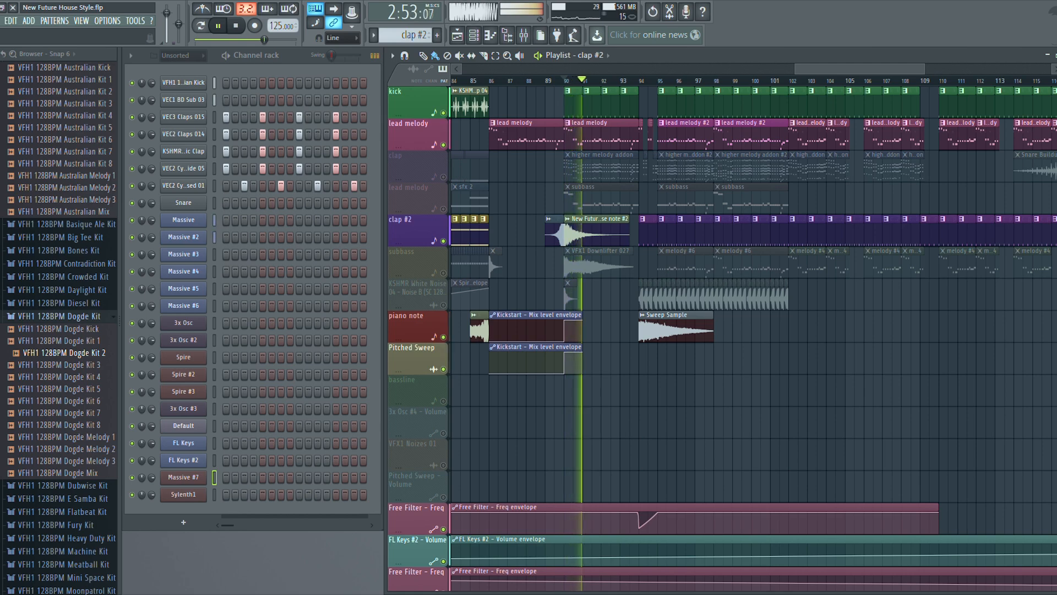
{"action": "left_click_drag", "start_coordinate": [859, 69], "coordinate": [783, 69]}
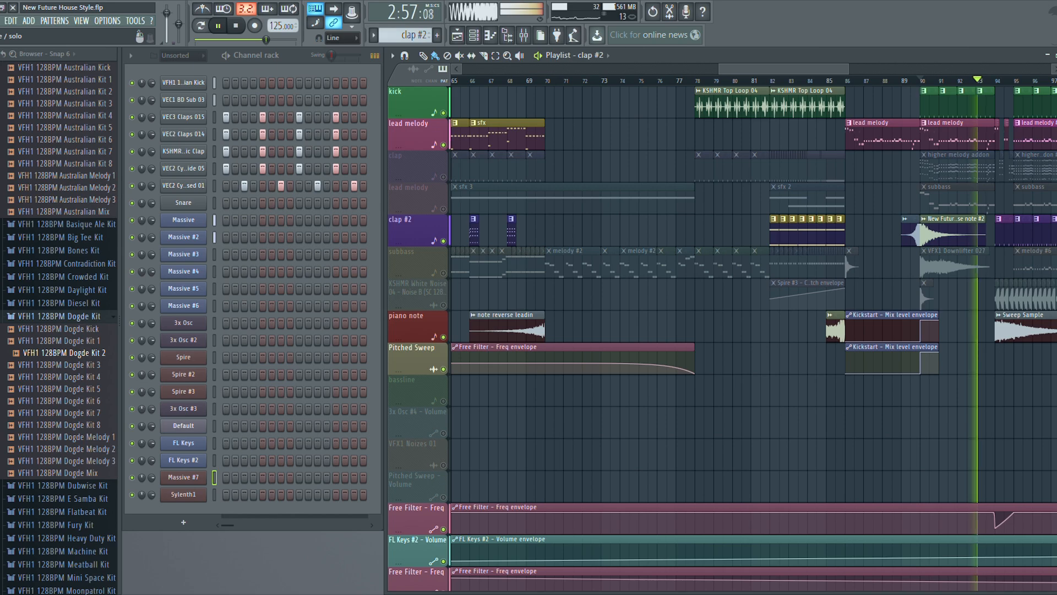
{"action": "left_click", "coordinate": [443, 305]}
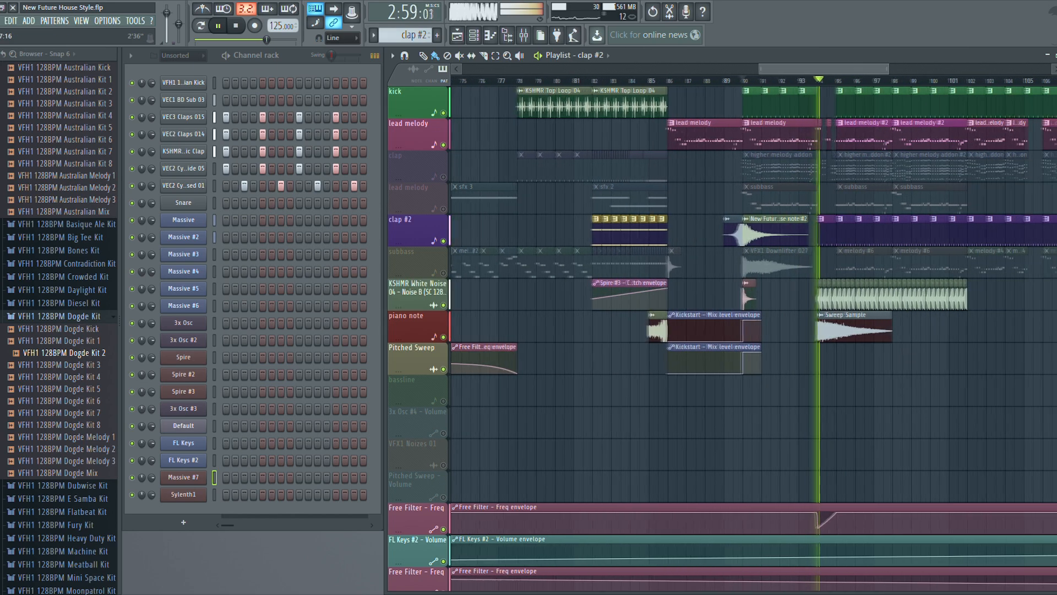
{"action": "key", "text": "space"}
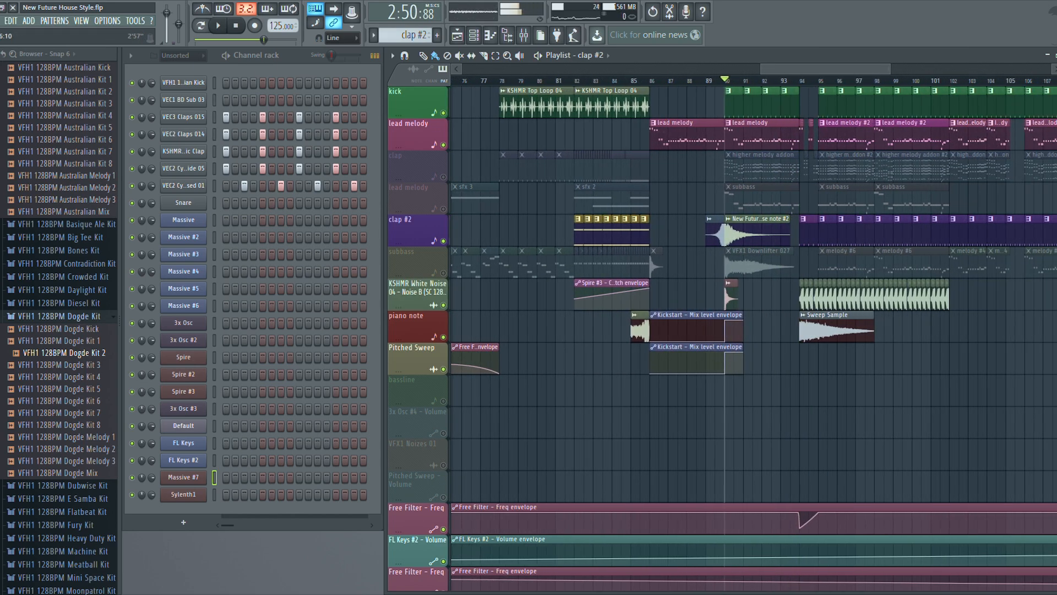
- Unmute the Pitched Sweep - Volume and subbass playlist tracks
{"action": "left_click_drag", "start_coordinate": [825, 69], "coordinate": [551, 68]}
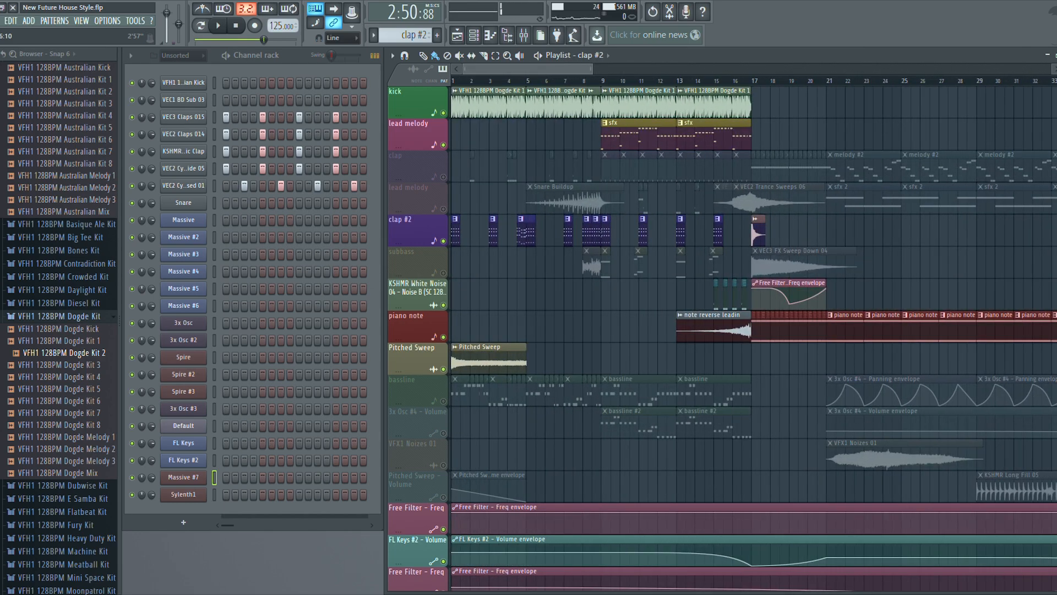
{"action": "left_click", "coordinate": [443, 496]}
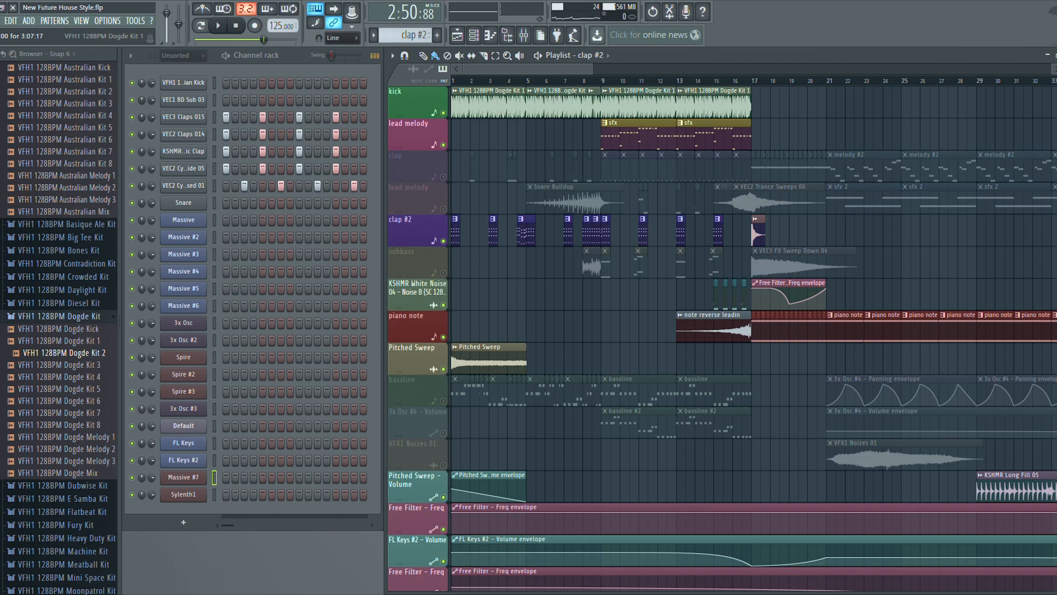
{"action": "left_click_drag", "start_coordinate": [528, 68], "coordinate": [658, 69]}
{"action": "left_click", "coordinate": [443, 273]}
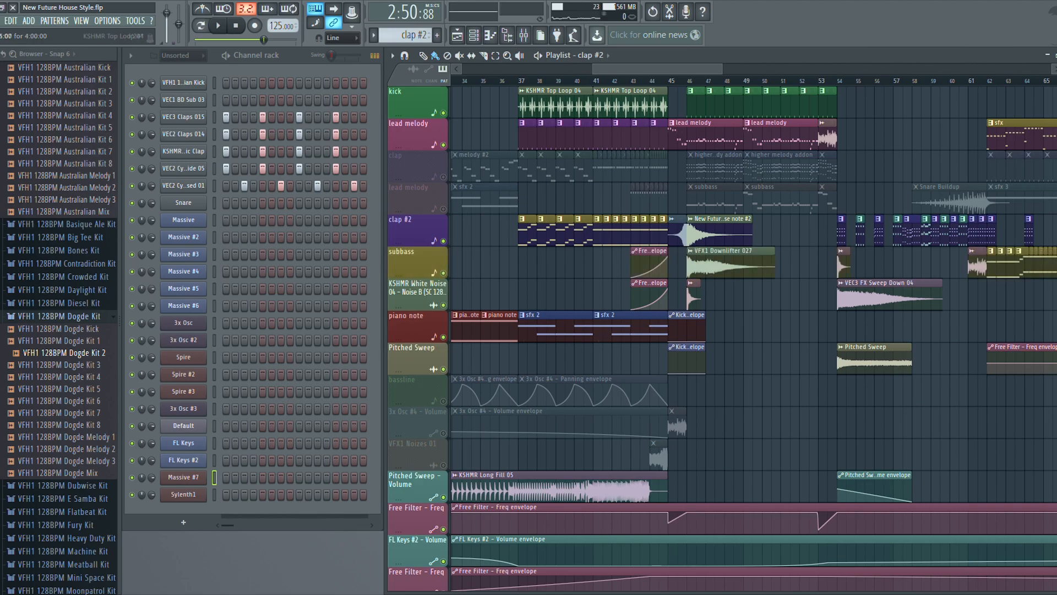
- Play the enabled tracks briefly around bar 86, stop, and return the playhead to bar 90
{"action": "left_click_drag", "start_coordinate": [666, 69], "coordinate": [831, 69]}
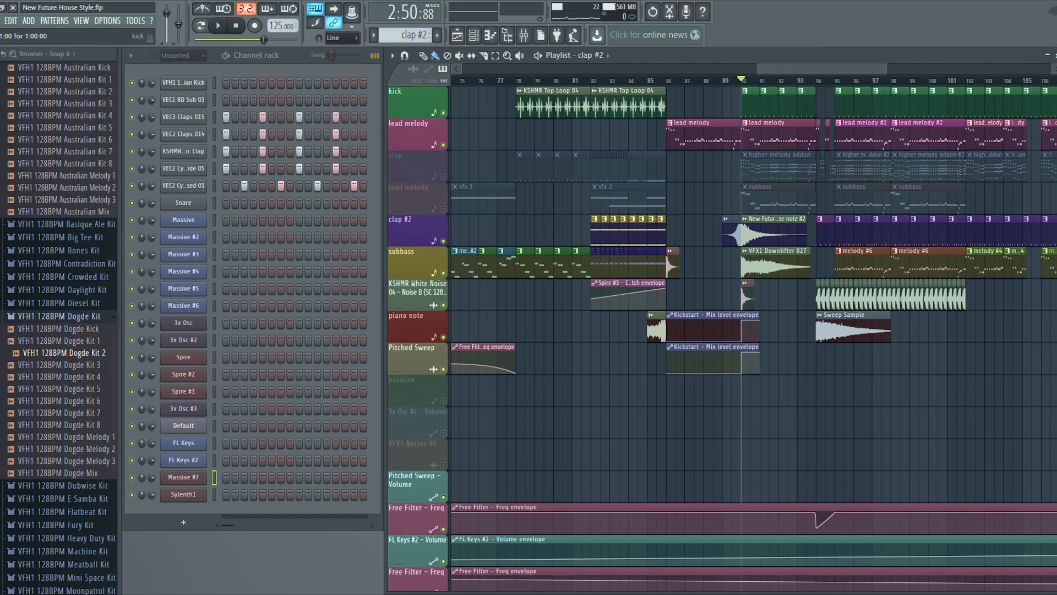
{"action": "key", "text": "space"}
{"action": "left_click", "coordinate": [668, 80]}
{"action": "key", "text": "space"}
{"action": "left_click_drag", "start_coordinate": [822, 69], "coordinate": [832, 69]}
{"action": "key", "text": "space"}
{"action": "left_click", "coordinate": [692, 81]}
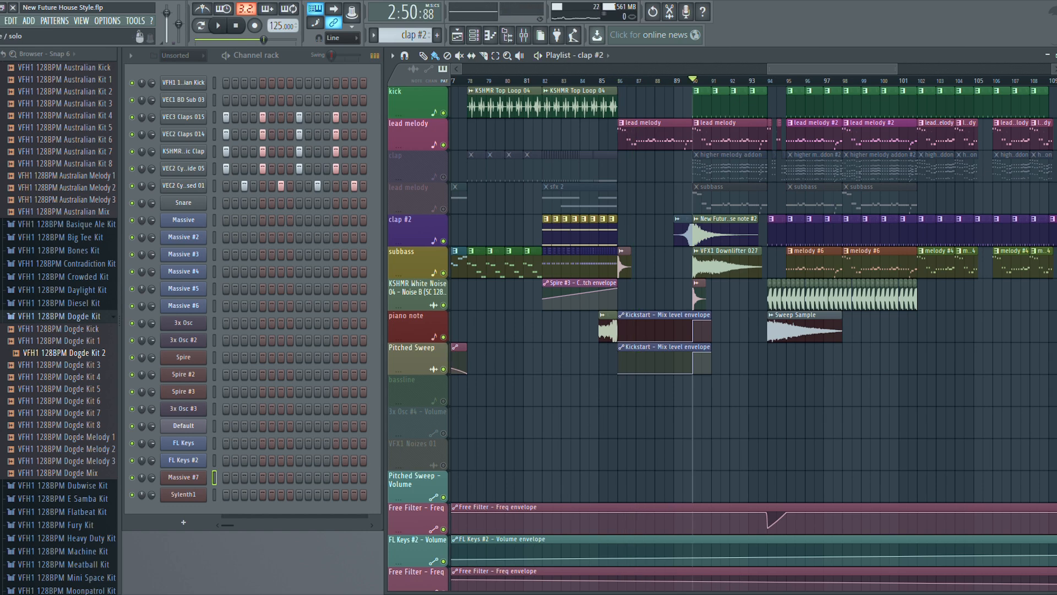
- Mute the clap #2, subbass and KSHMR White Noise playlist tracks
{"action": "left_click", "coordinate": [443, 241]}
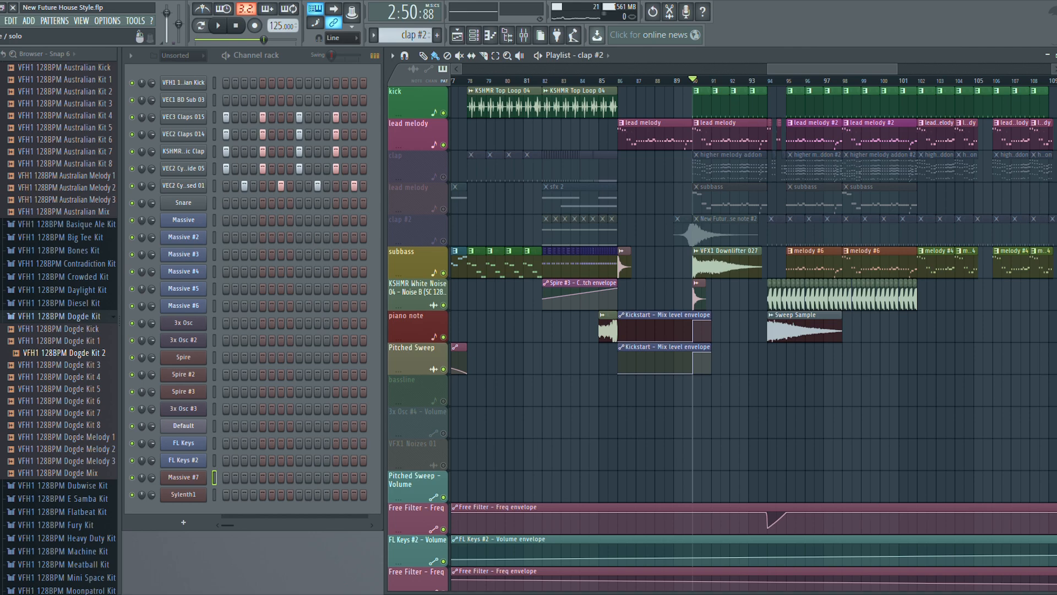
{"action": "left_click", "coordinate": [443, 273]}
{"action": "left_click", "coordinate": [443, 305]}
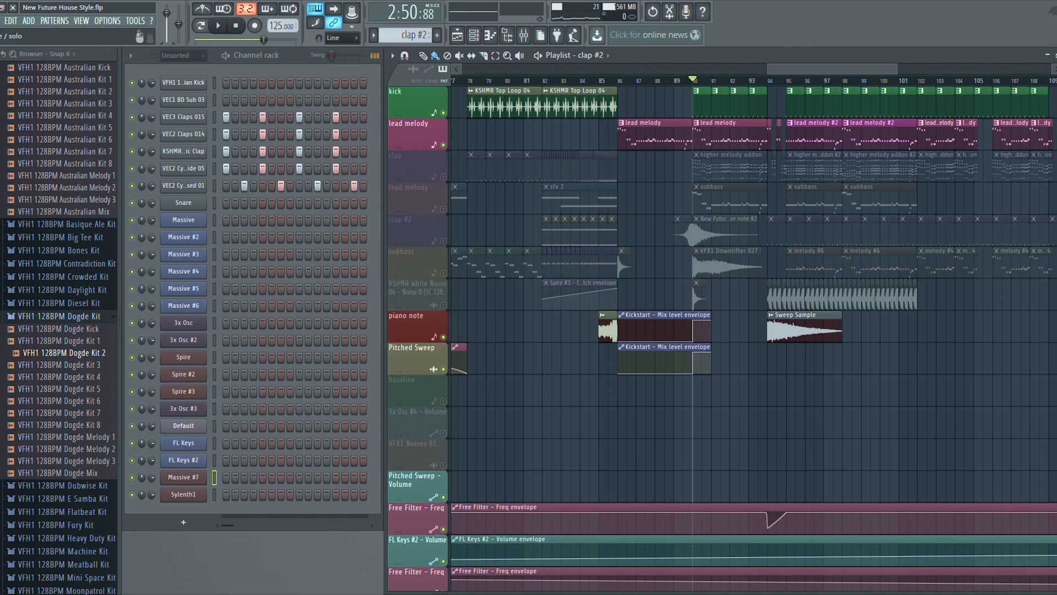
- Unmute the subbass and KSHMR White Noise tracks and play from bar 90, switching the white noise track off and on to compare
{"action": "left_click_drag", "start_coordinate": [826, 69], "coordinate": [665, 69]}
{"action": "left_click", "coordinate": [443, 273]}
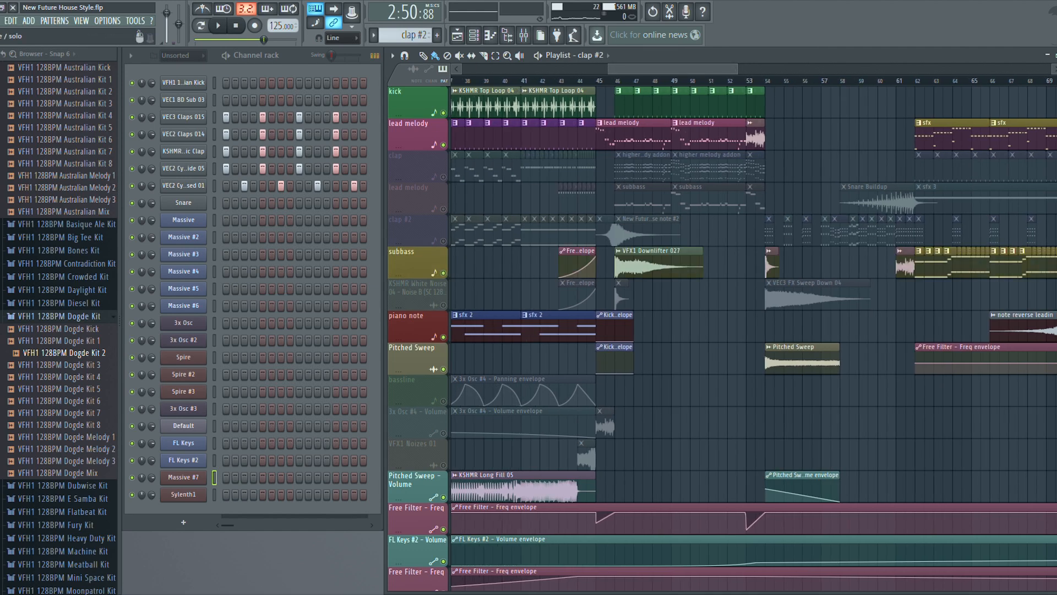
{"action": "left_click", "coordinate": [443, 305]}
{"action": "key", "text": "space"}
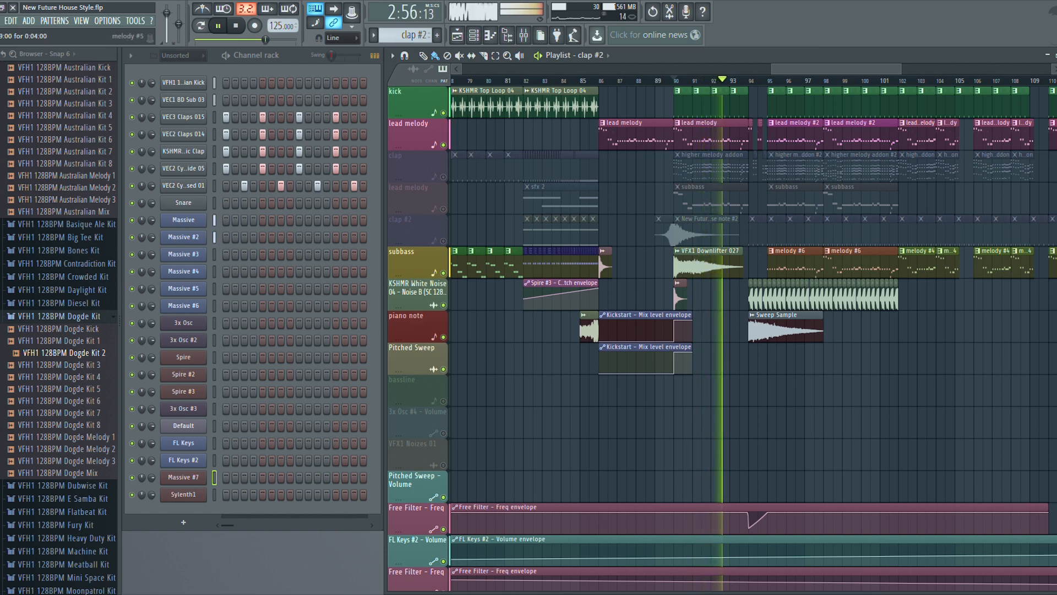
{"action": "left_click", "coordinate": [443, 305]}
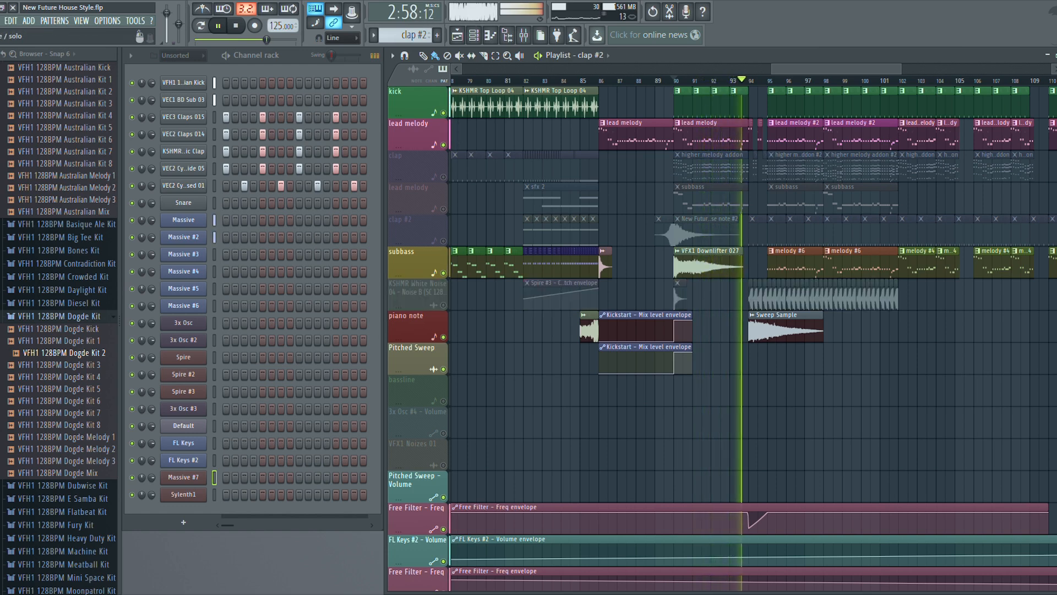
{"action": "left_click", "coordinate": [443, 304]}
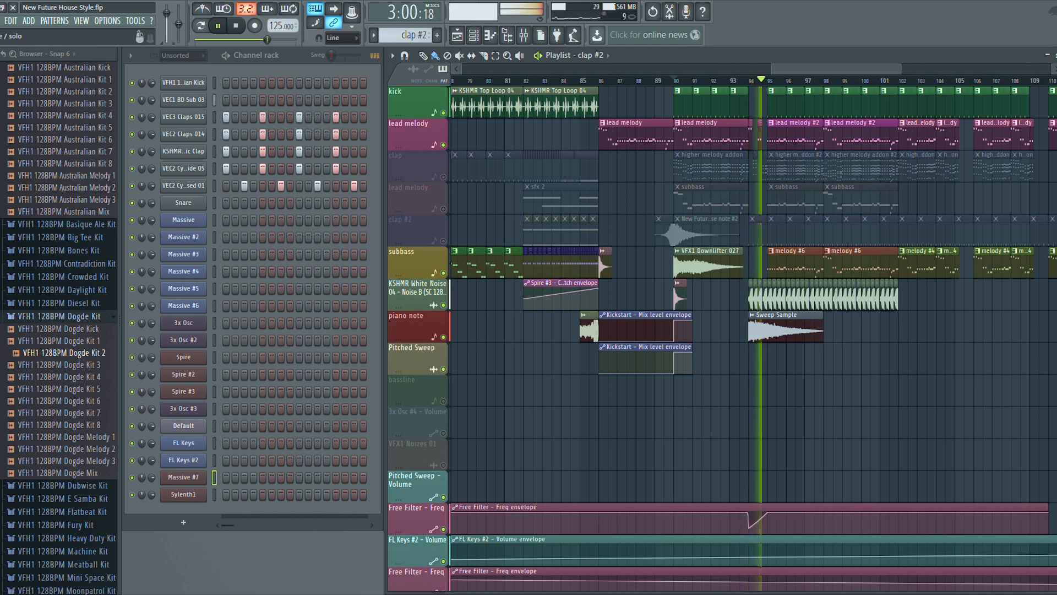
{"action": "key", "text": "space"}
- Play from bar 90 with only the kick, clap #2 and upper Free Filter - Freq tracks audible, and restore all playlist tracks
{"action": "left_click", "coordinate": [443, 240]}
{"action": "right_click", "coordinate": [443, 113]}
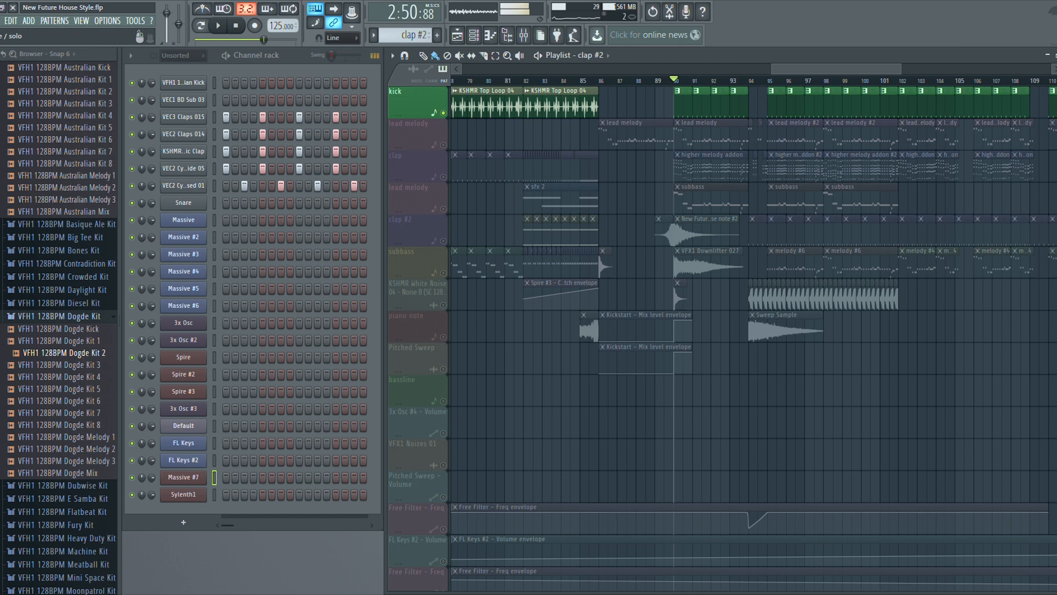
{"action": "left_click", "coordinate": [443, 241]}
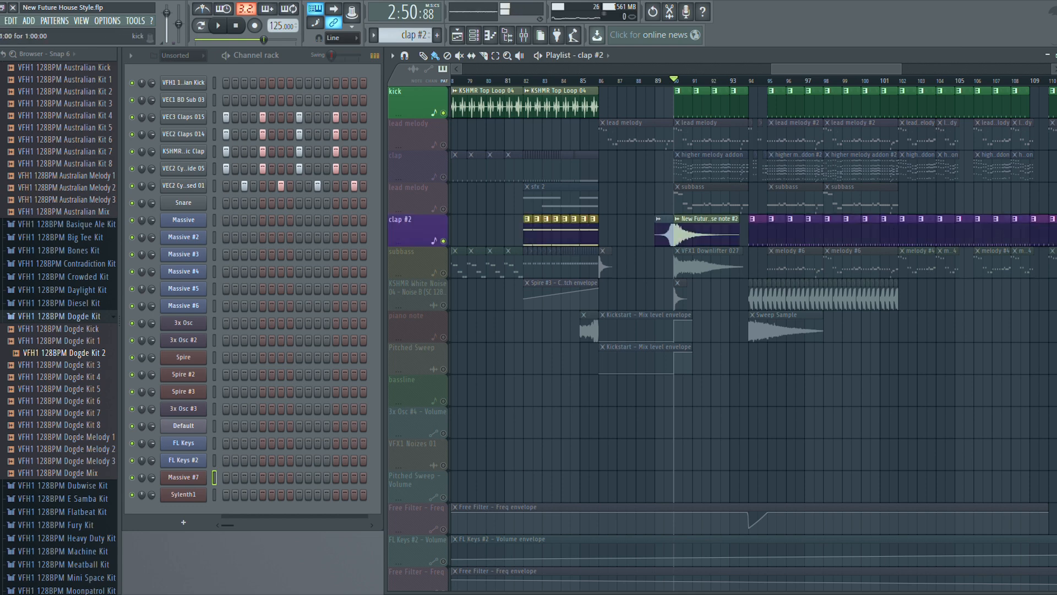
{"action": "left_click", "coordinate": [444, 530]}
{"action": "key", "text": "space"}
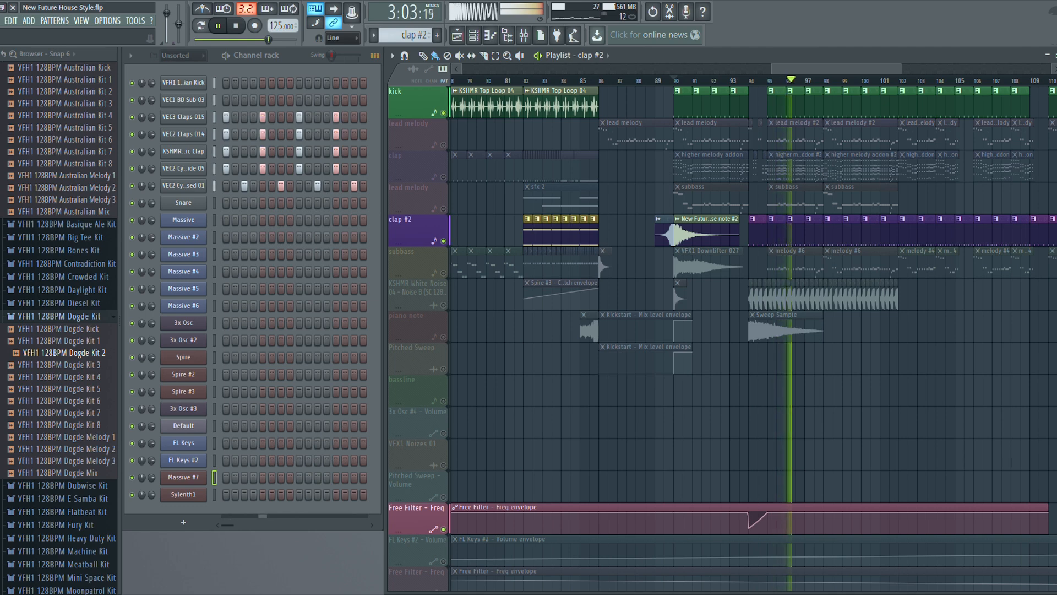
{"action": "key", "text": "space"}
{"action": "right_click", "coordinate": [443, 113]}
{"action": "right_click", "coordinate": [443, 113]}
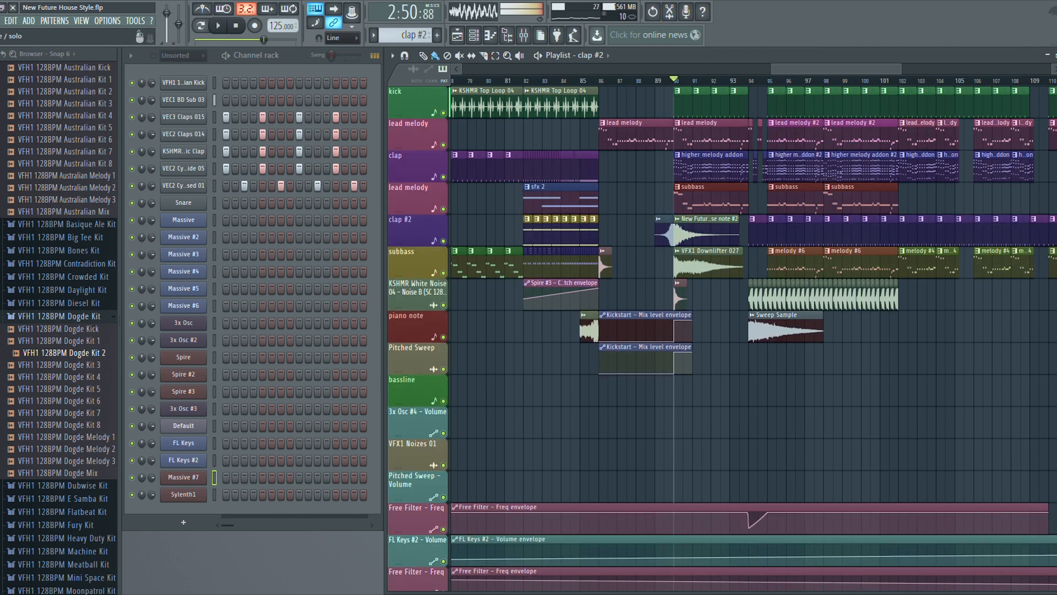
- Solo the KSHMR White Noise playlist track and play from bar 94, adding the upper Free Filter - Freq track during playback
{"action": "right_click", "coordinate": [443, 305]}
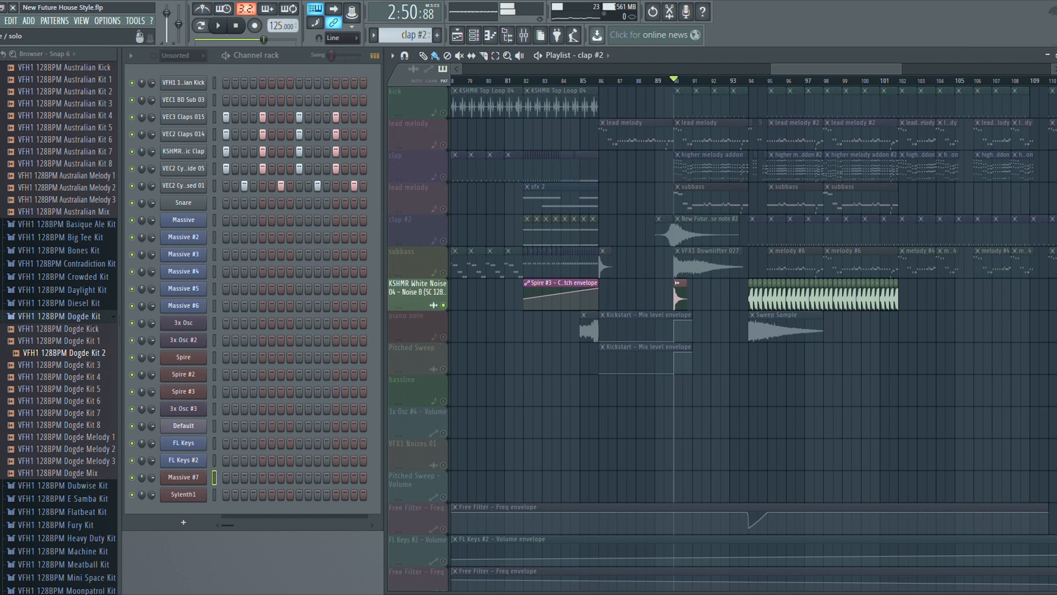
{"action": "left_click", "coordinate": [749, 81]}
{"action": "key", "text": "space"}
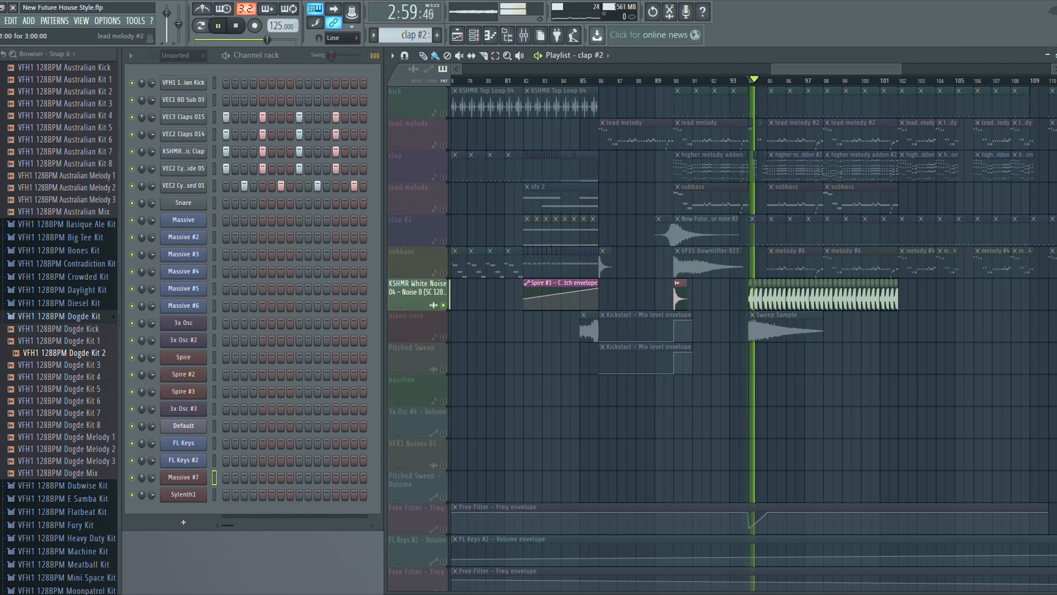
{"action": "left_click", "coordinate": [443, 529]}
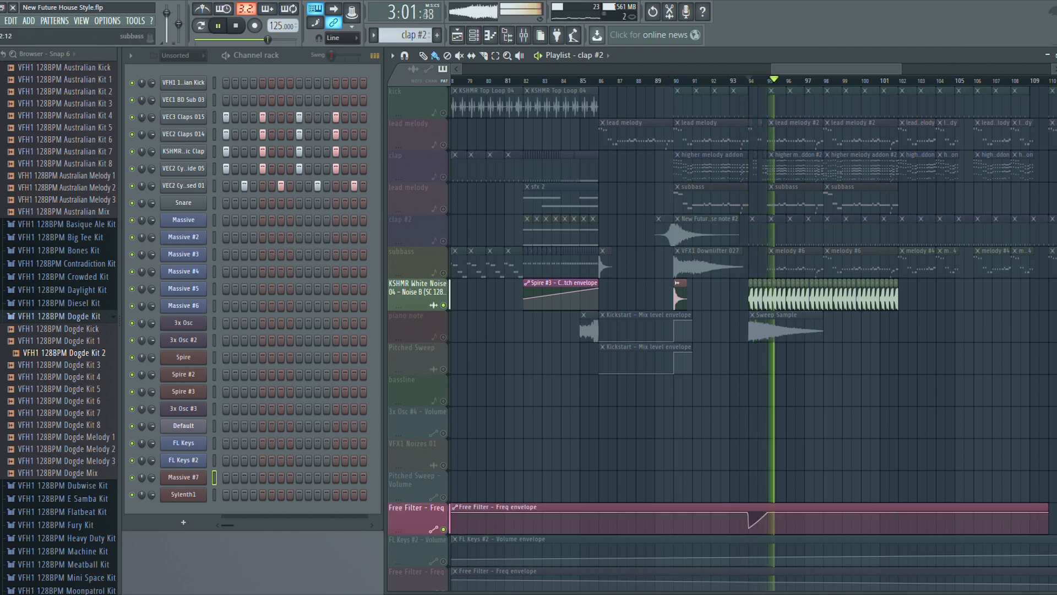
{"action": "key", "text": "space"}
- Return the playhead to bar 90, restore all playlist tracks to audible and play through the second drop
{"action": "left_click", "coordinate": [674, 80]}
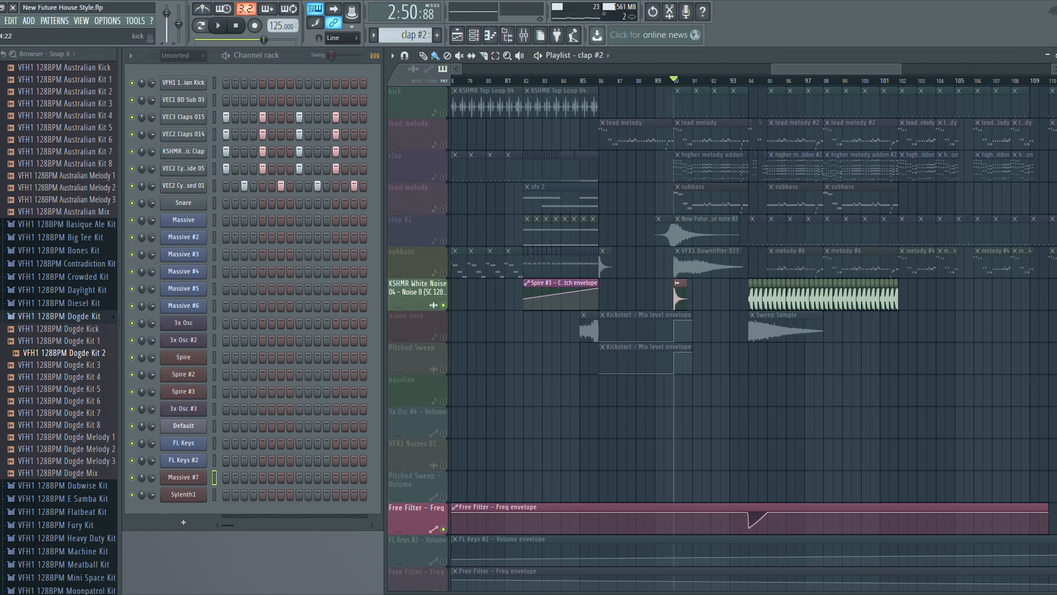
{"action": "left_click", "coordinate": [443, 145]}
{"action": "right_click", "coordinate": [443, 145]}
{"action": "right_click", "coordinate": [443, 144]}
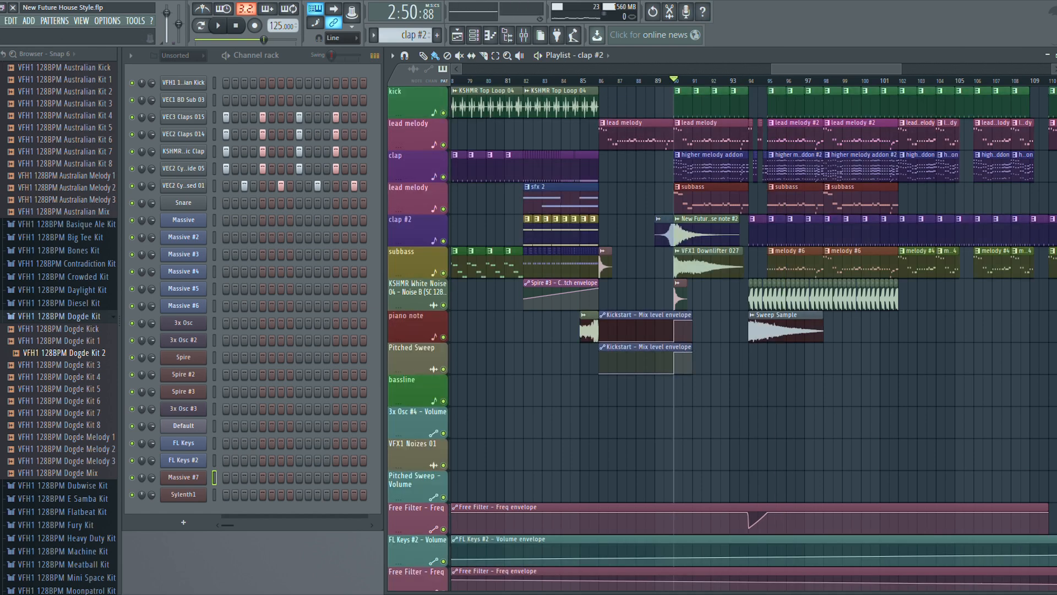
{"action": "key", "text": "space"}
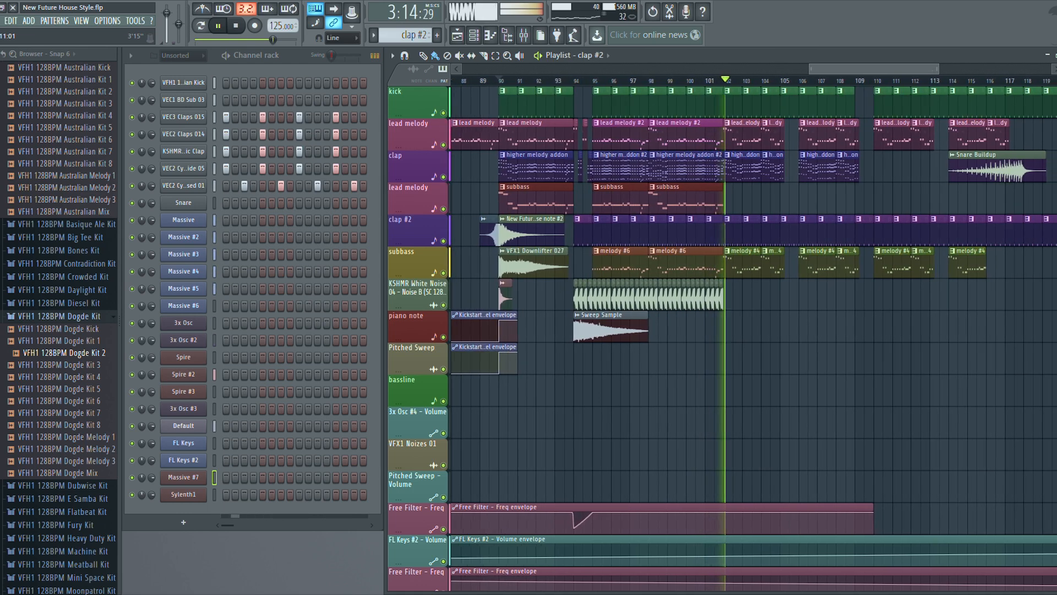
{"action": "key", "text": "space"}
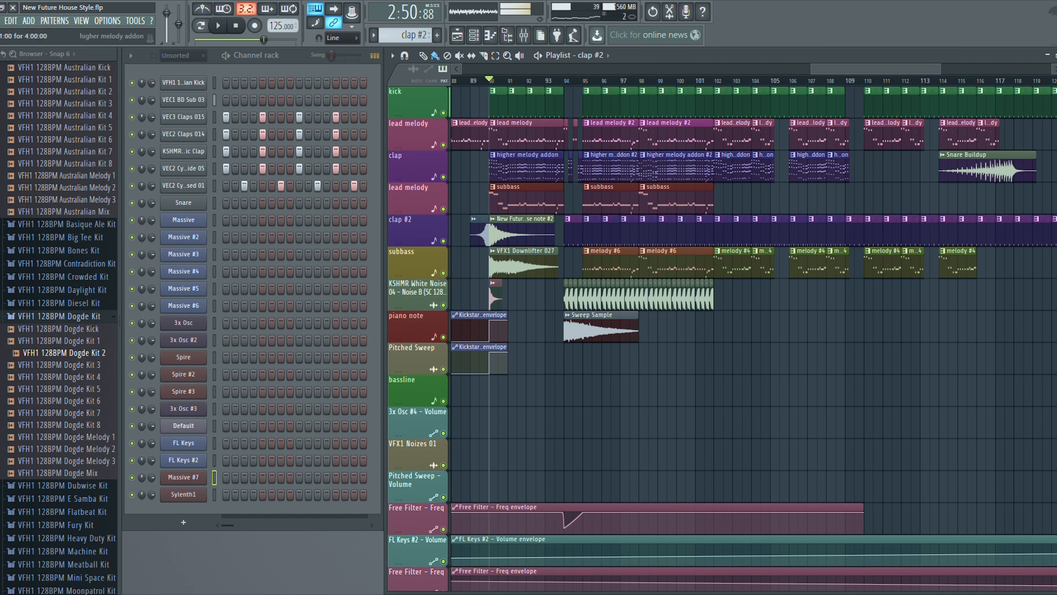
- Show the lead melody #2 and higher melody addon #2 patterns in the channel rack from their playlist clips
{"action": "double_click", "coordinate": [676, 135]}
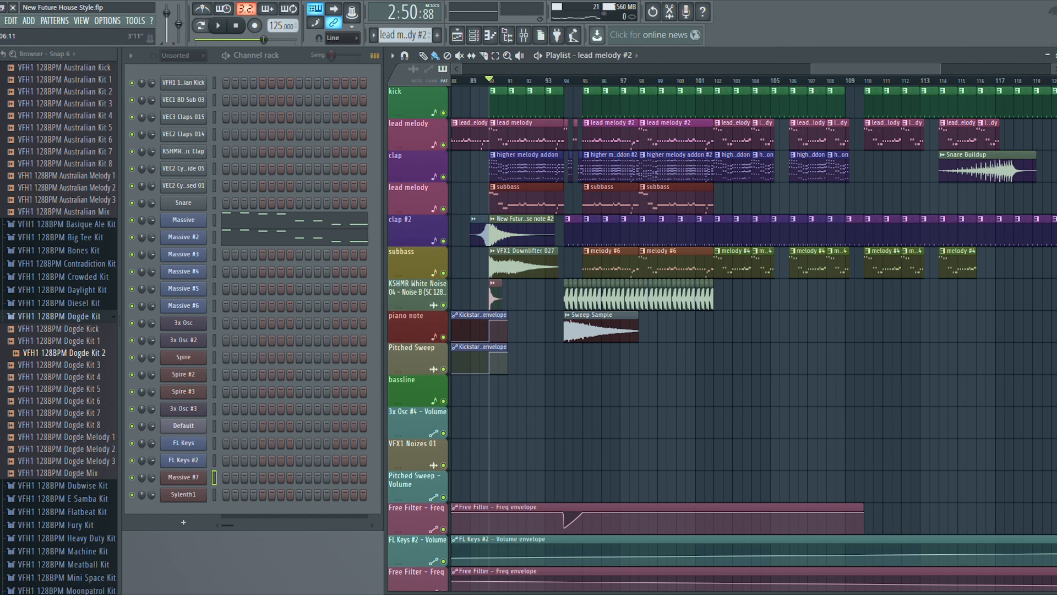
{"action": "scroll", "coordinate": [732, 265], "scroll_direction": "left", "scroll_amount": 3}
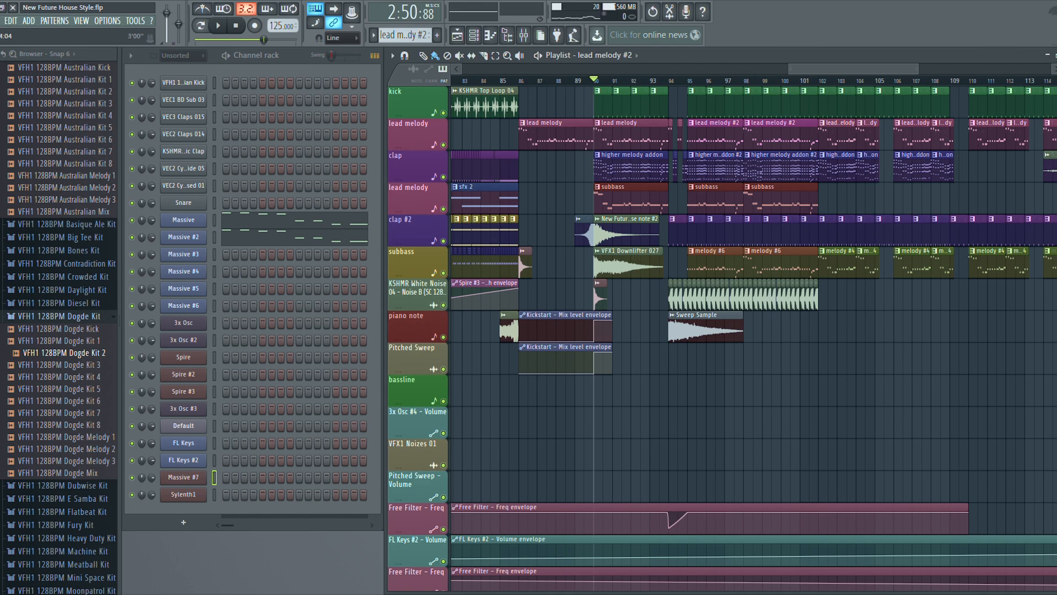
{"action": "scroll", "coordinate": [753, 325], "scroll_direction": "right", "scroll_amount": 2}
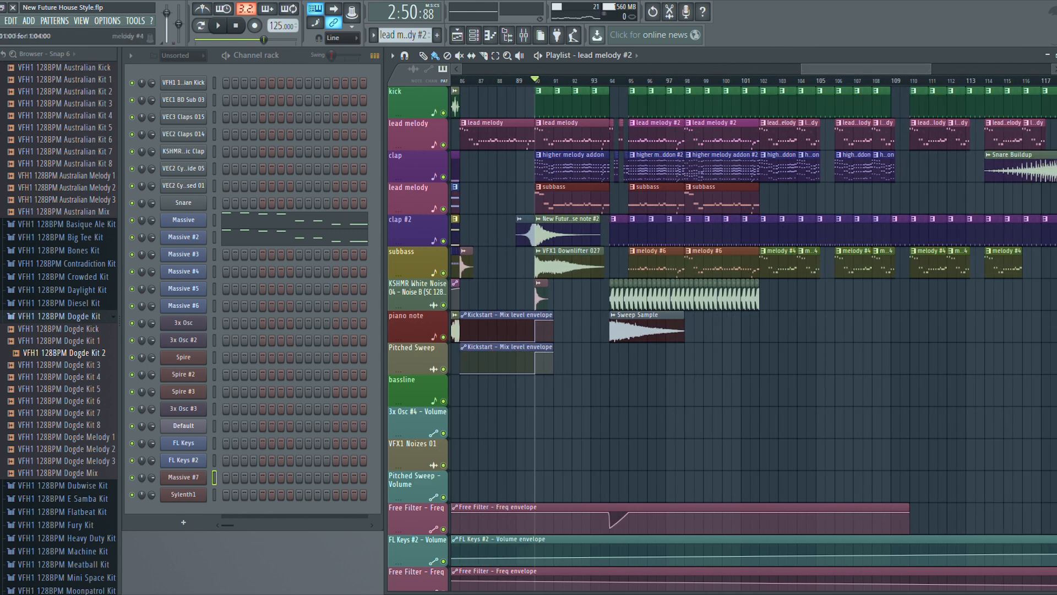
{"action": "left_click", "coordinate": [656, 167]}
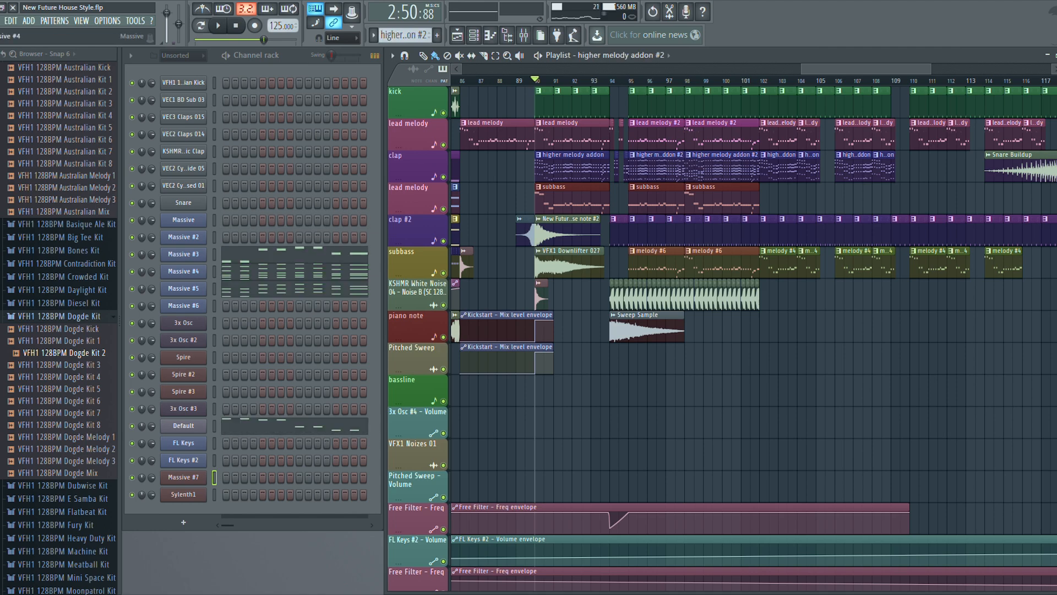
- Examine the Massive #4 notes of the higher melody addon #2 pattern in the piano roll
{"action": "left_click", "coordinate": [296, 269]}
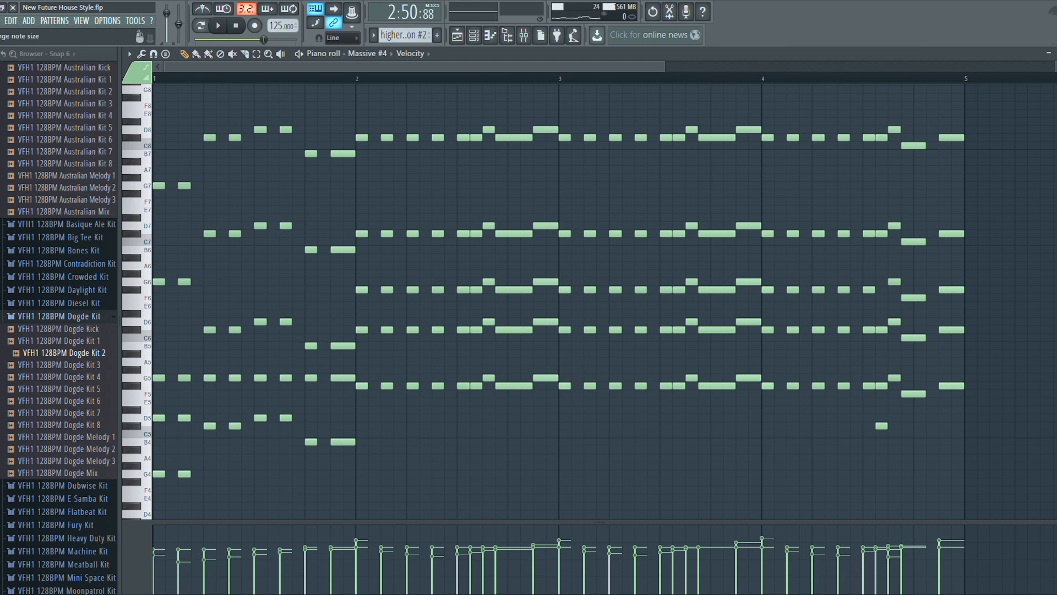
{"action": "key", "text": "Escape"}
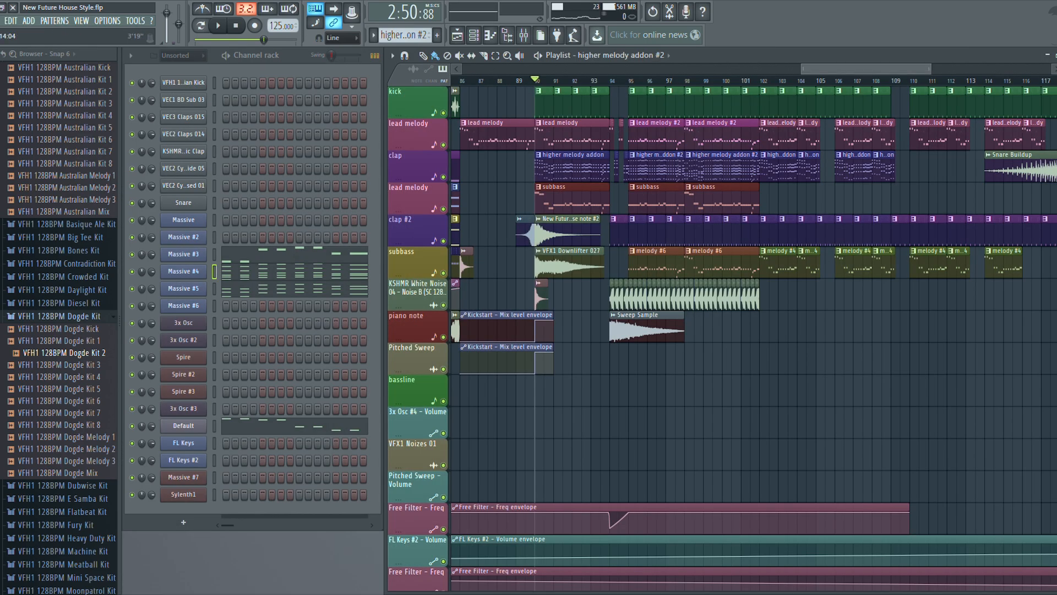
- Play the arrangement from bar 102 through the end of the song
{"action": "left_click_drag", "start_coordinate": [866, 69], "coordinate": [887, 69]}
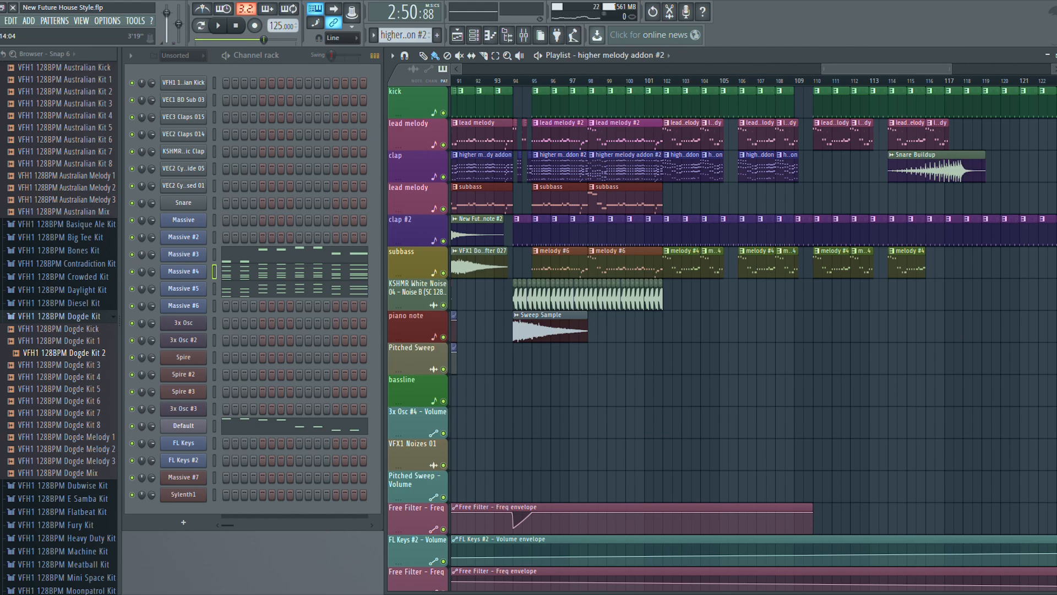
{"action": "left_click_drag", "start_coordinate": [886, 69], "coordinate": [849, 69]}
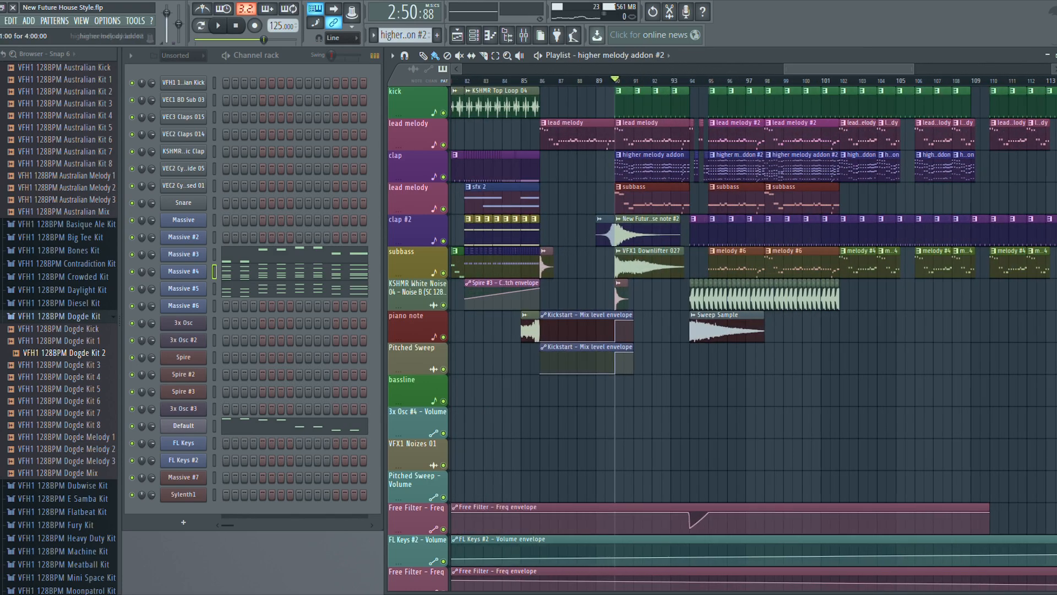
{"action": "left_click", "coordinate": [850, 81]}
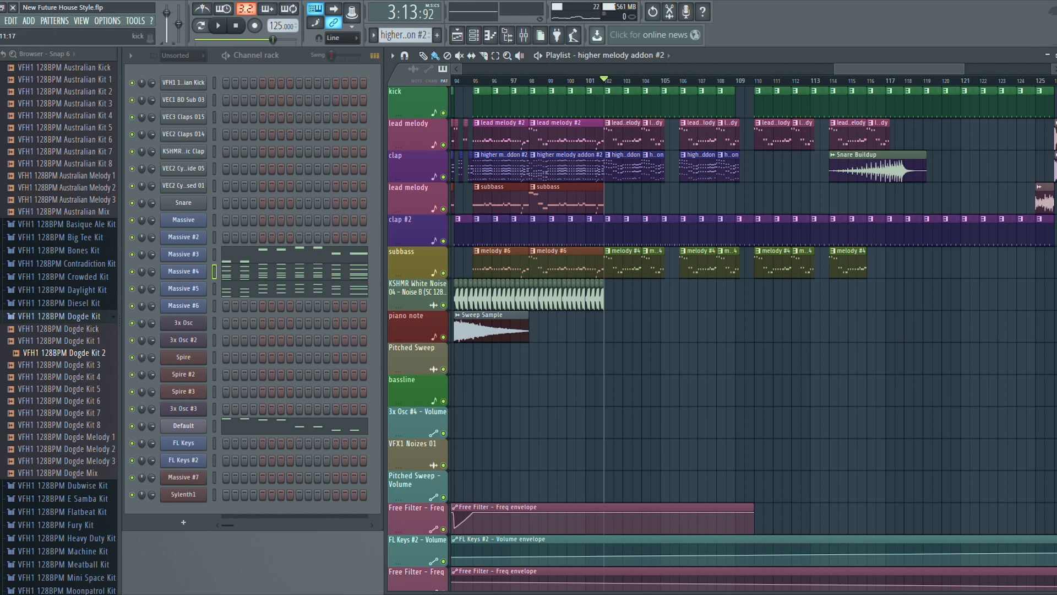
{"action": "key", "text": "space"}
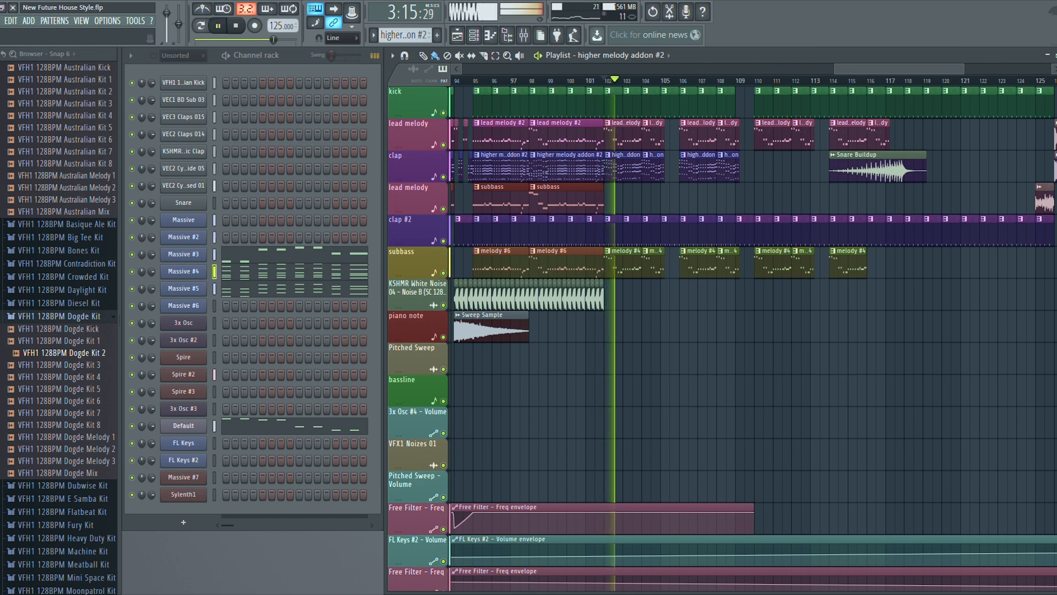
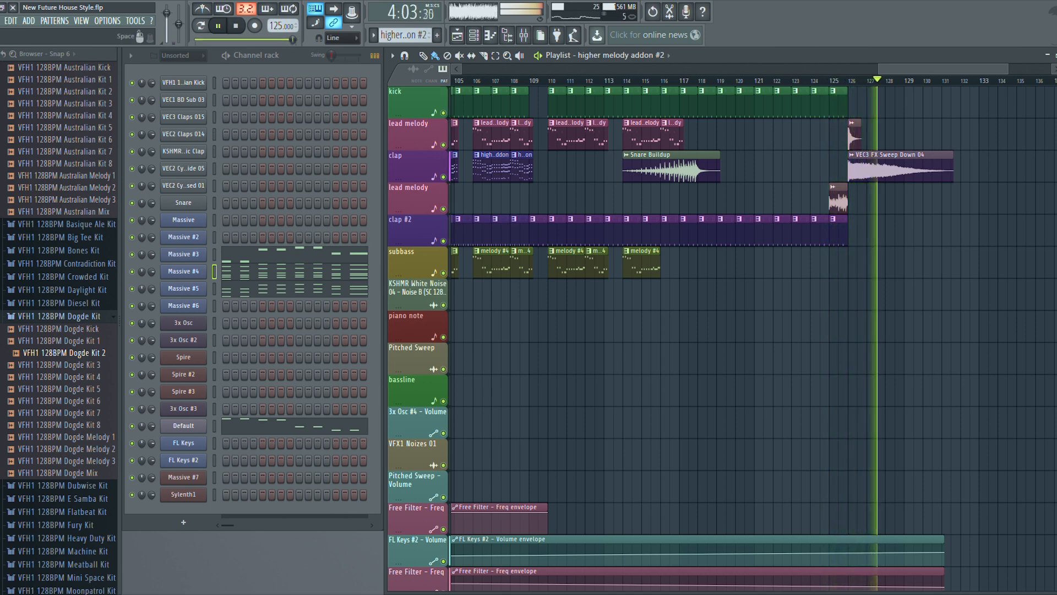
{"action": "key", "text": "space"}
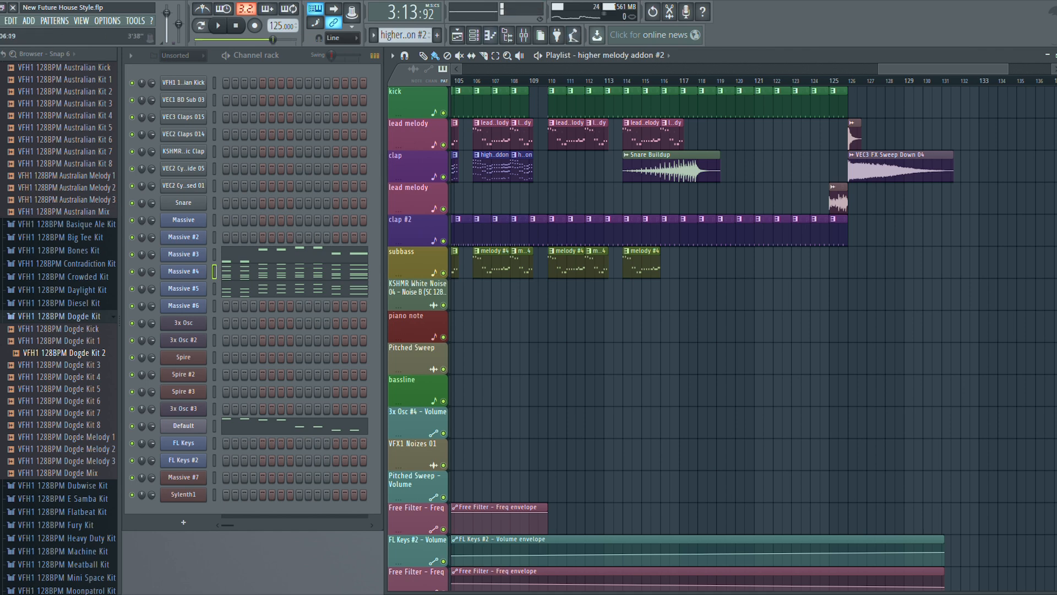
- Audition the start of the outro from bar 114, where the Snare Buildup clip begins
{"action": "left_click", "coordinate": [624, 81]}
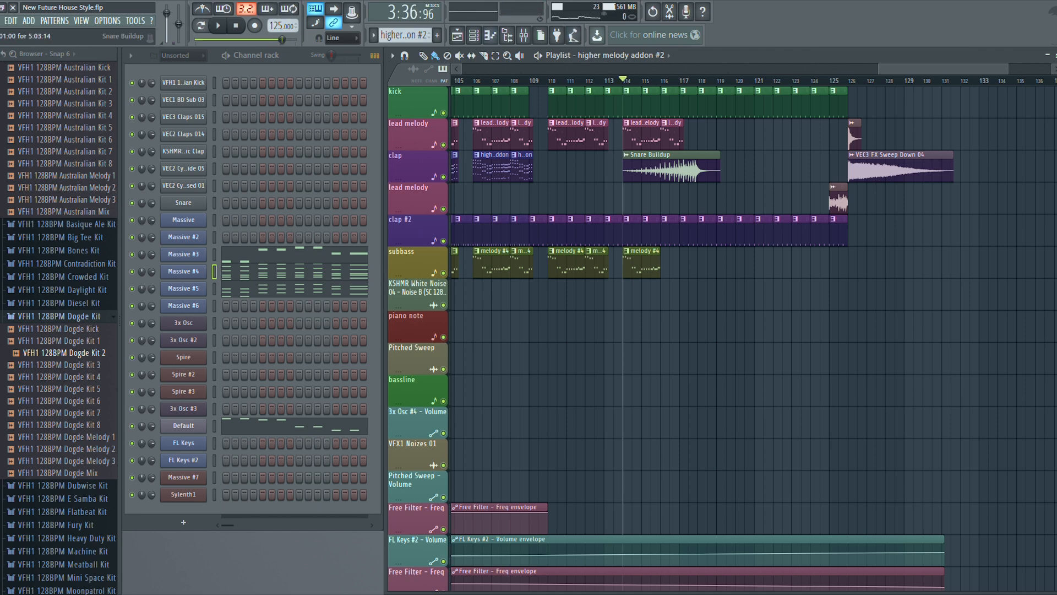
{"action": "left_click", "coordinate": [680, 81]}
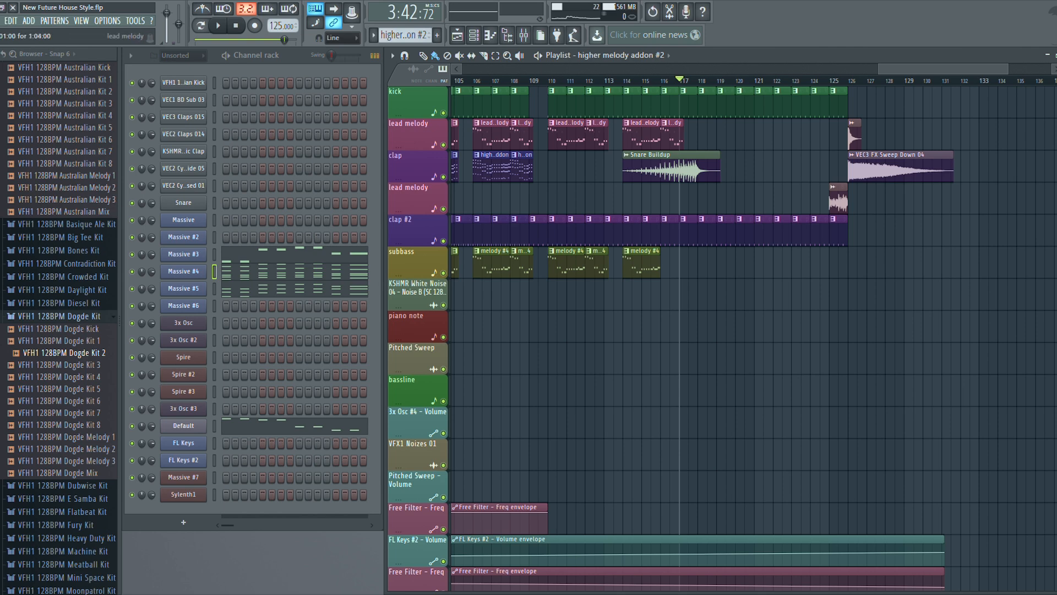
{"action": "left_click", "coordinate": [624, 81]}
{"action": "key", "text": "space"}
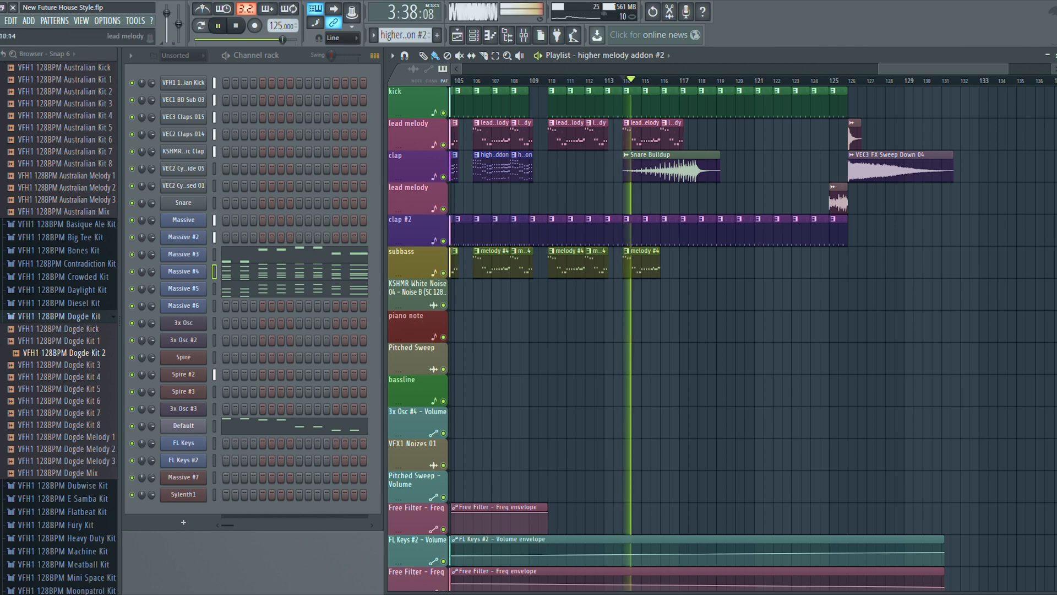
{"action": "key", "text": "space"}
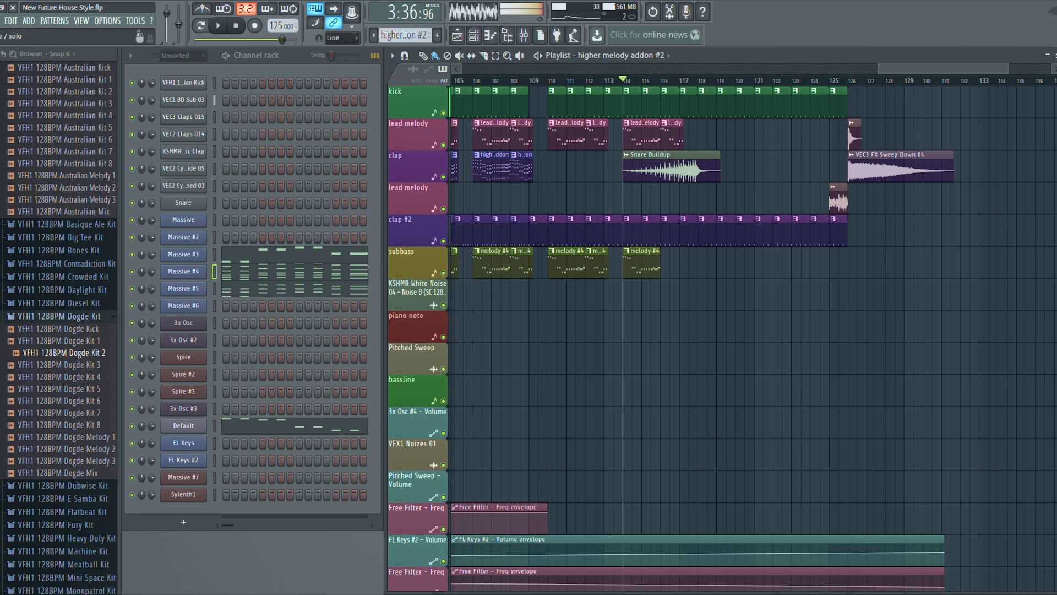
- Play from bar 114 with the clap playlist track holding the Snare Buildup muted, and unmute it after playback
{"action": "left_click", "coordinate": [443, 177]}
{"action": "key", "text": "space"}
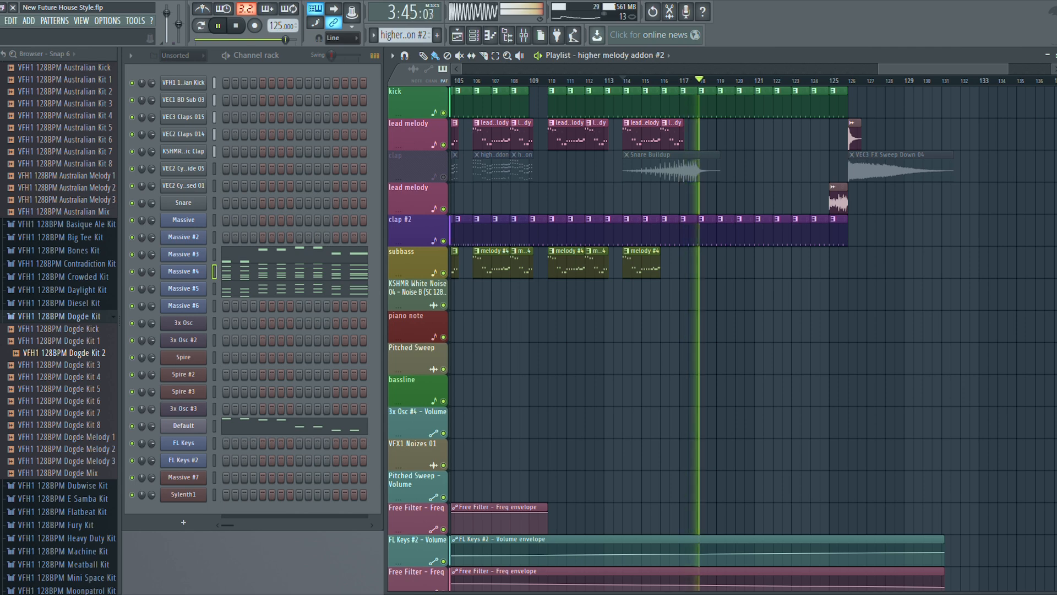
{"action": "key", "text": "space"}
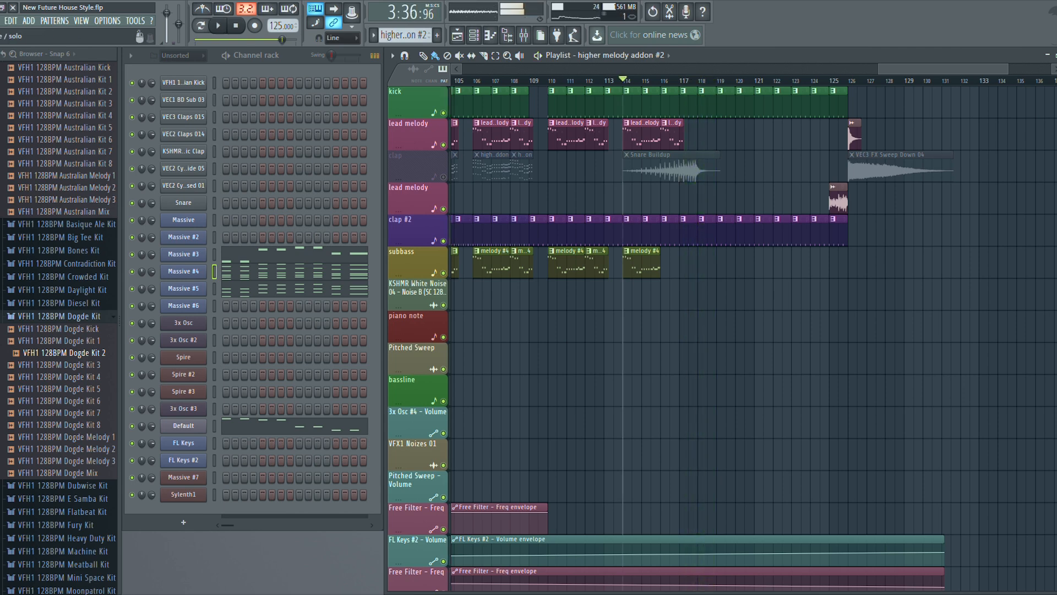
{"action": "left_click", "coordinate": [443, 177]}
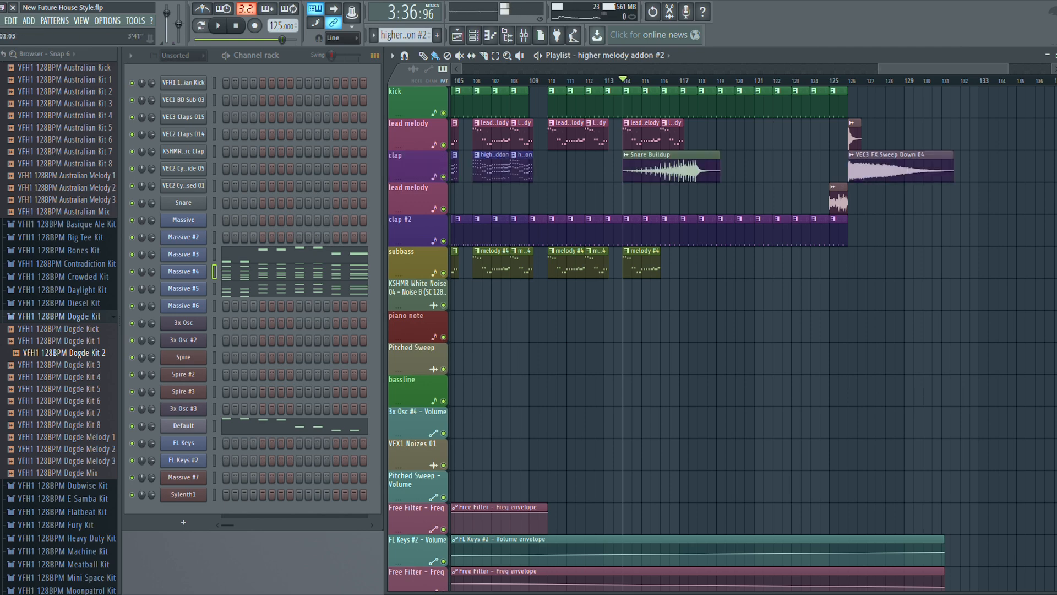
- Replay the section from bar 114 with the Snare Buildup audible, and save the project
{"action": "key", "text": "space"}
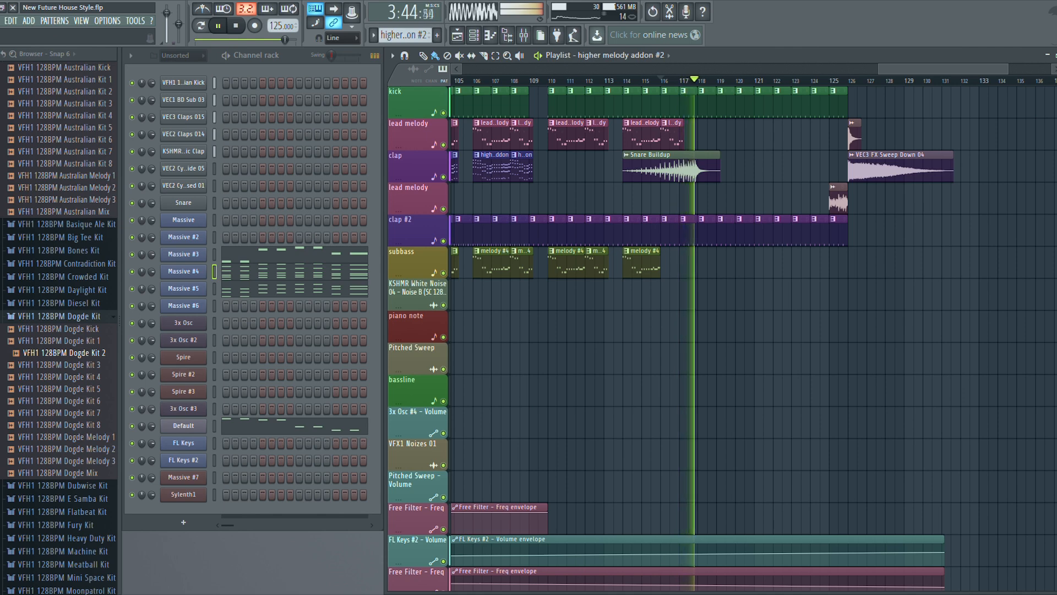
{"action": "key", "text": "space"}
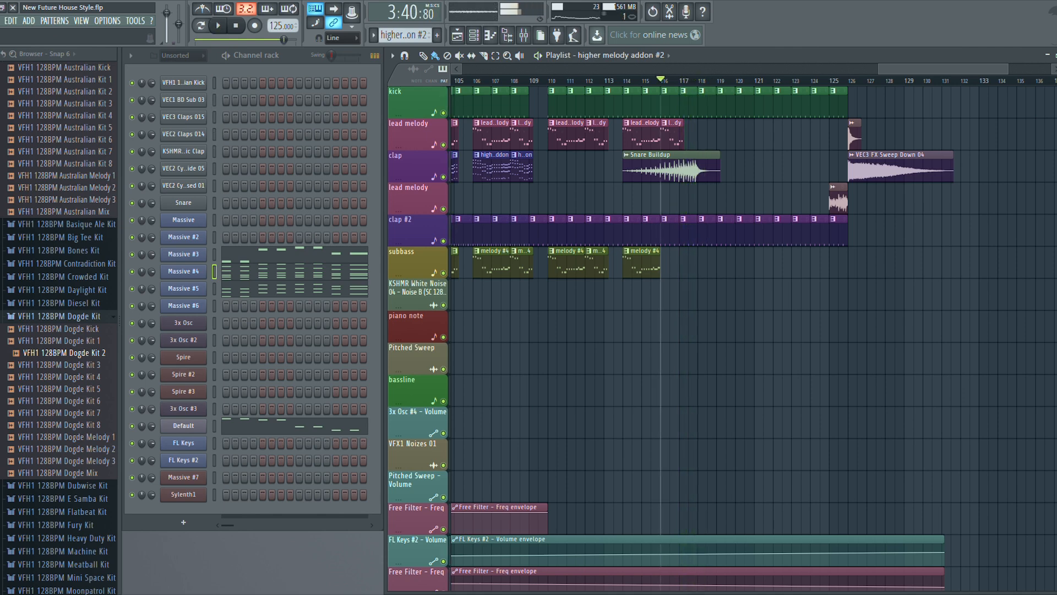
{"action": "key", "text": "ctrl+s"}
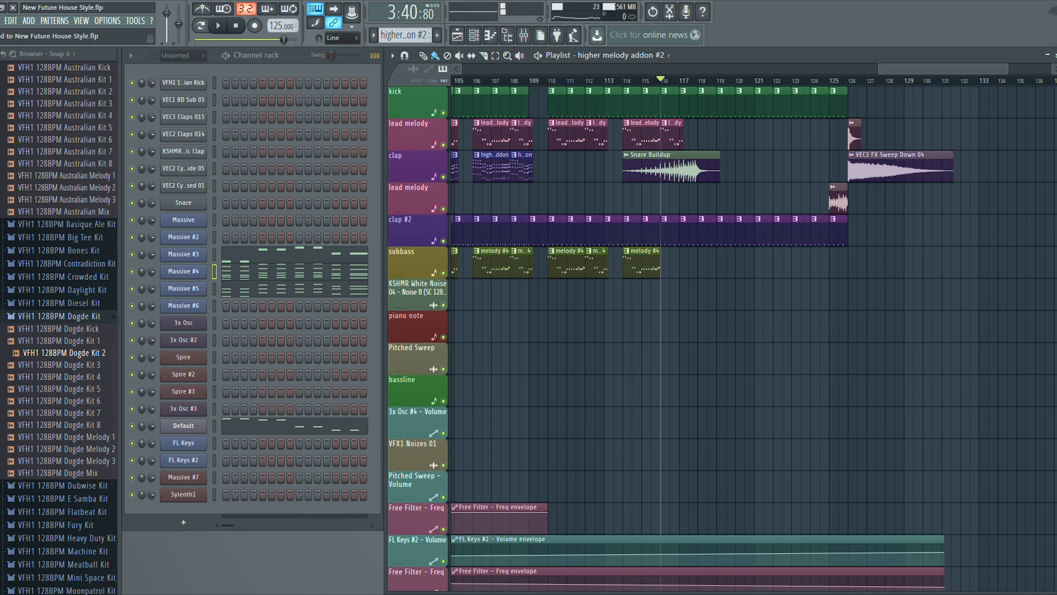
- Bring the playlist to the song's start and examine the mixer overview and the Sylenth1 channel's plugin settings
{"action": "left_click_drag", "start_coordinate": [943, 68], "coordinate": [934, 69]}
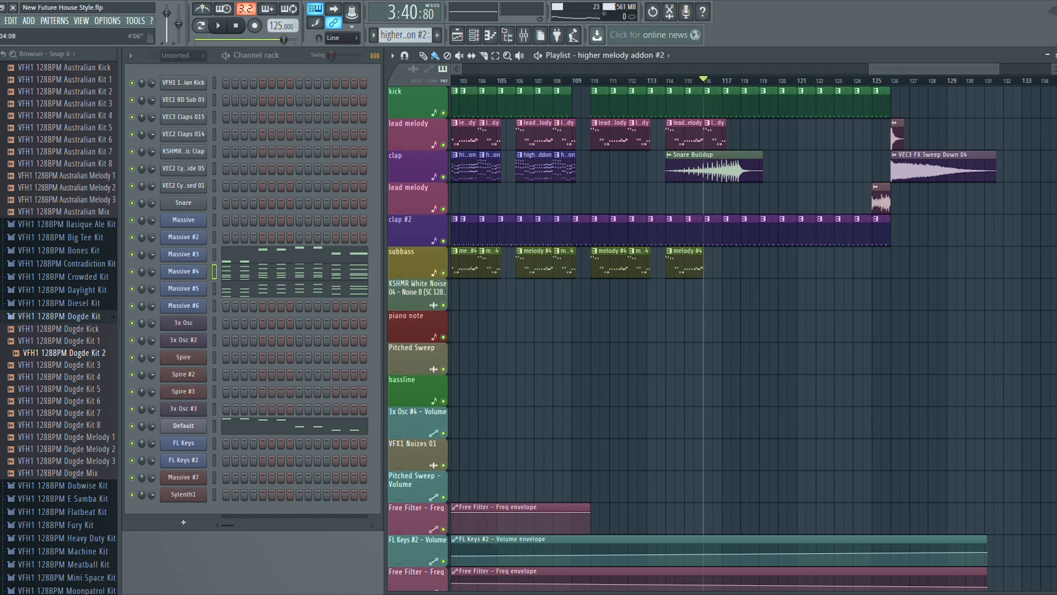
{"action": "scroll", "coordinate": [948, 105], "scroll_direction": "down", "scroll_amount": 5}
{"action": "scroll", "coordinate": [948, 105], "scroll_direction": "up", "scroll_amount": 5}
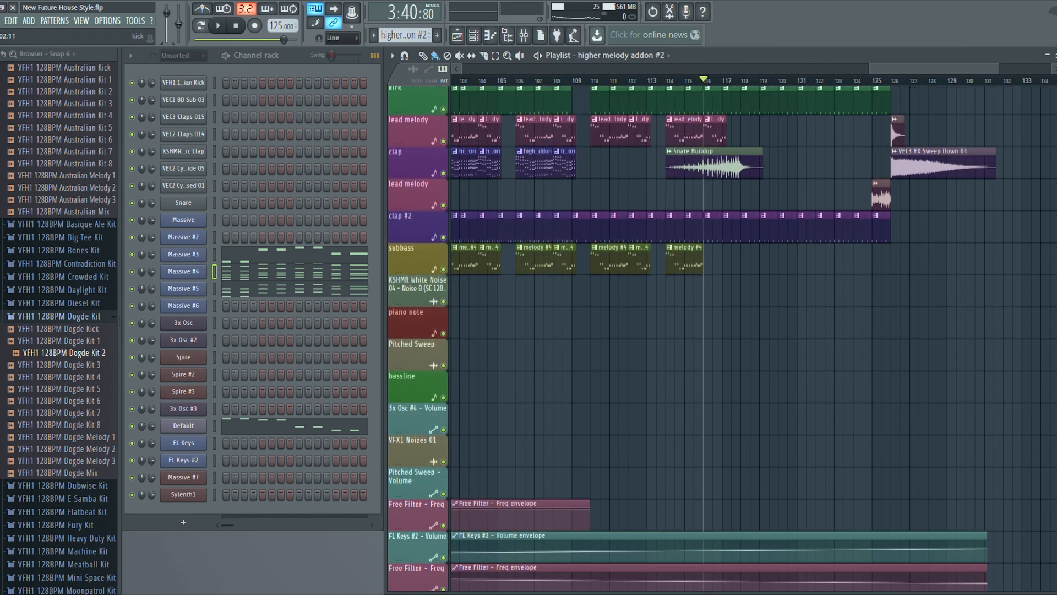
{"action": "left_click_drag", "start_coordinate": [940, 69], "coordinate": [533, 68]}
{"action": "key", "text": "F9"}
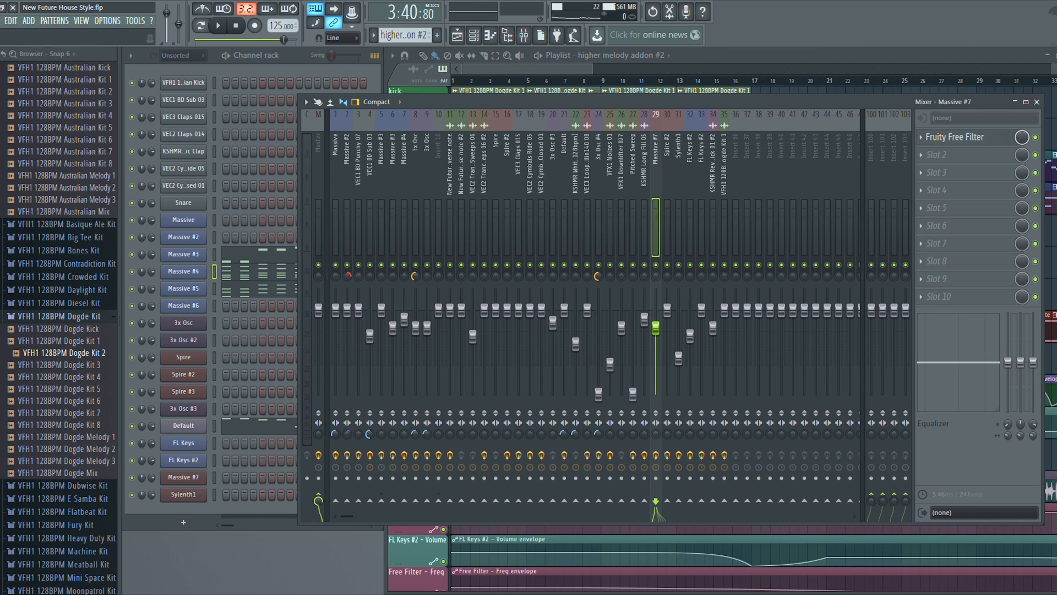
{"action": "left_click", "coordinate": [1036, 102]}
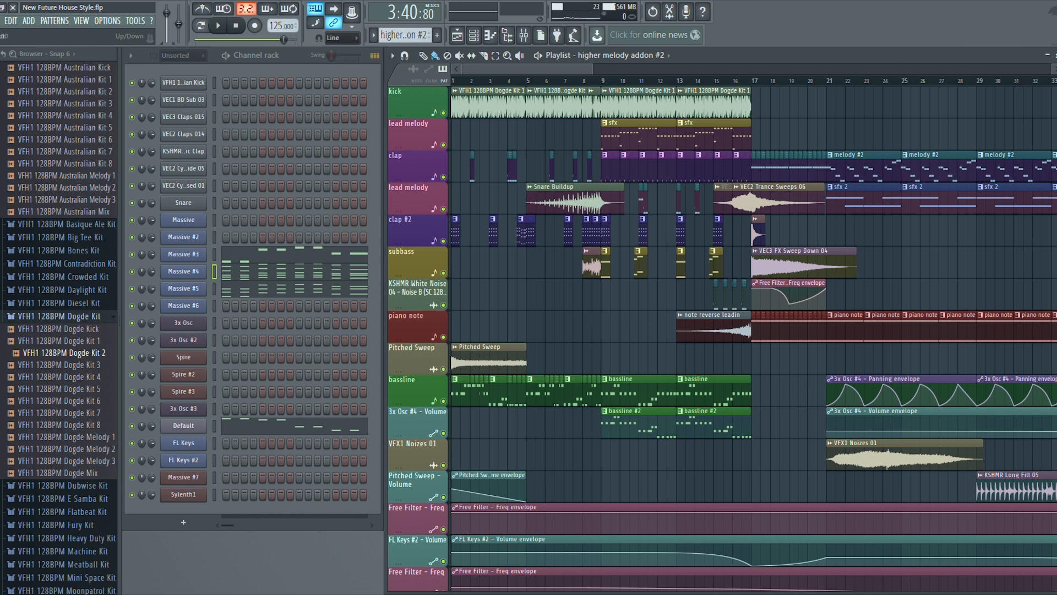
{"action": "left_click", "coordinate": [183, 494]}
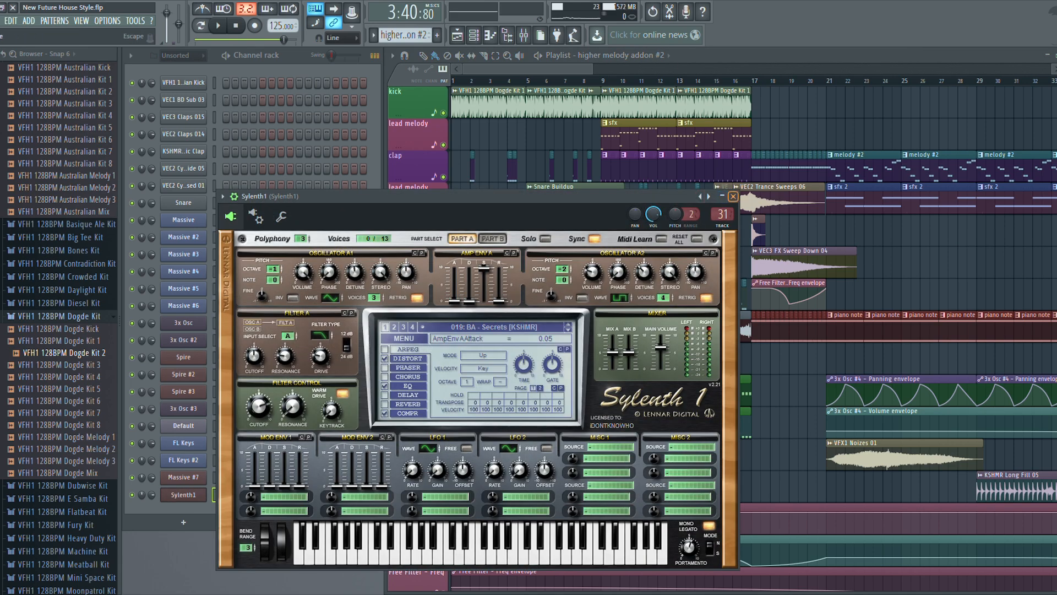
{"action": "left_click", "coordinate": [733, 196]}
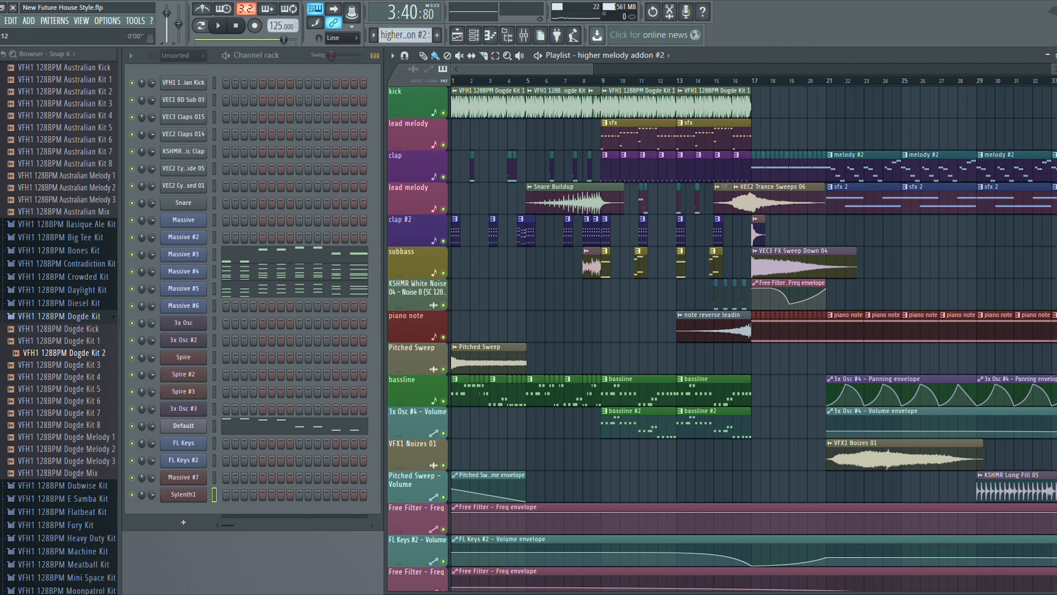
- Play from bar 1 with the bassline playlist track soloed, adding the upper Free Filter - Freq track during playback
{"action": "left_click", "coordinate": [452, 81]}
{"action": "key", "text": "space"}
{"action": "right_click", "coordinate": [444, 401]}
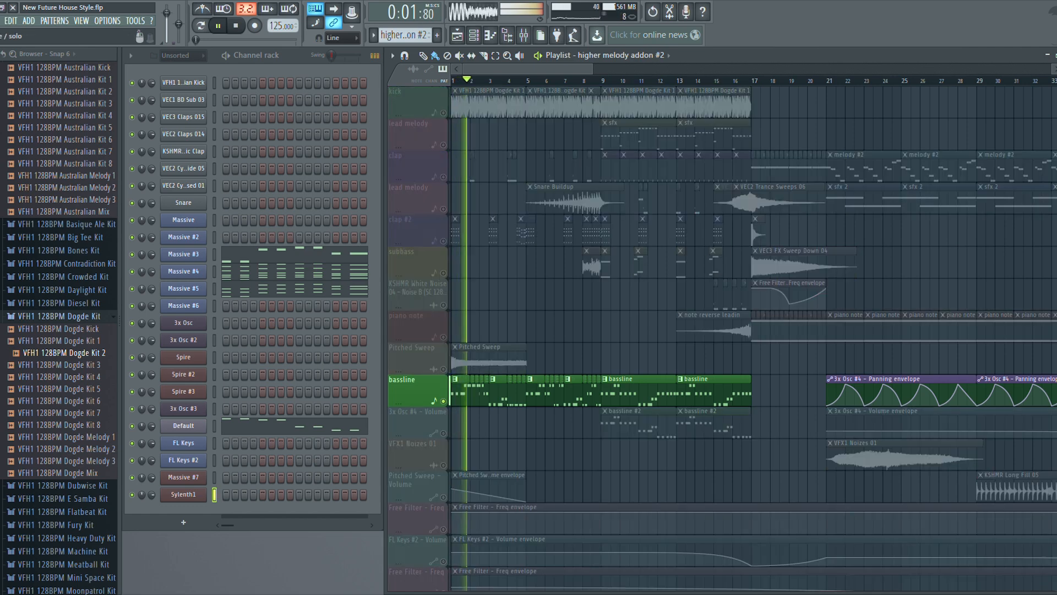
{"action": "left_click", "coordinate": [444, 529]}
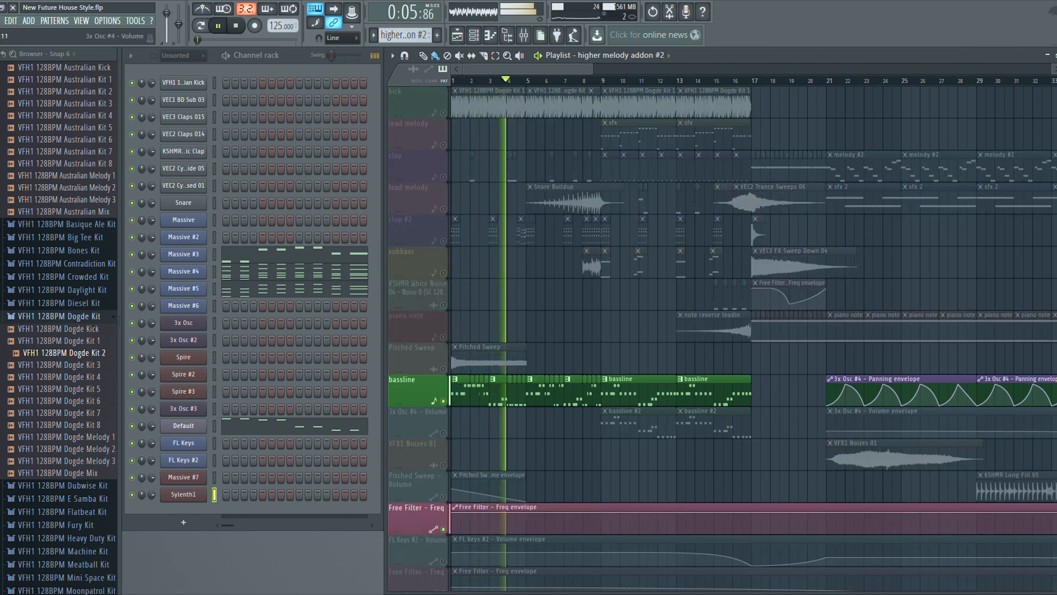
- Examine the effects chain on the Sylenth1 mixer insert during playback, and stop the song
{"action": "key", "text": "F9"}
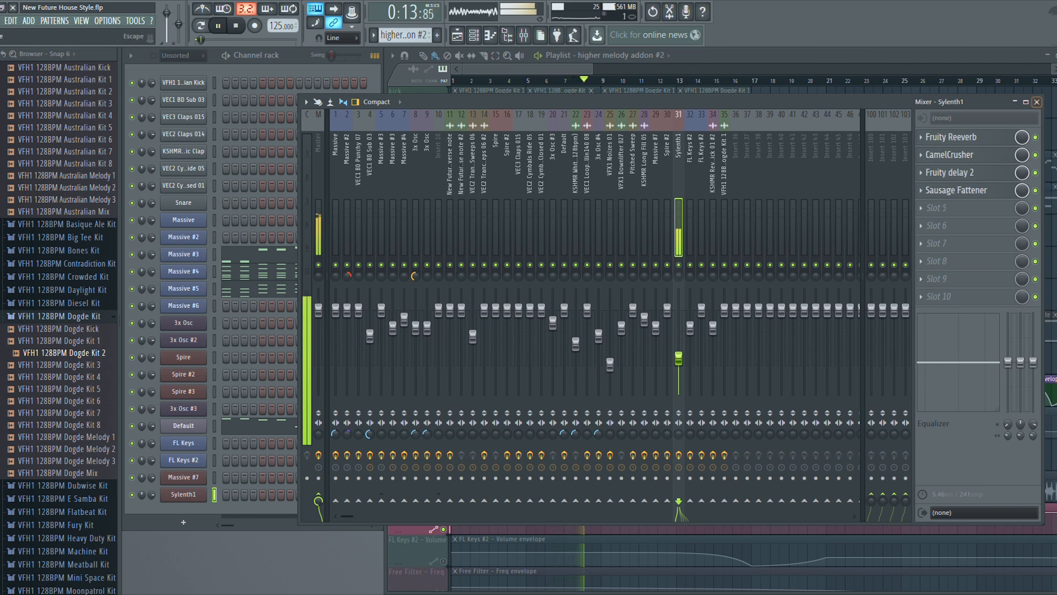
{"action": "left_click", "coordinate": [1037, 102]}
{"action": "left_click_drag", "start_coordinate": [798, 56], "coordinate": [798, 55]}
{"action": "key", "text": "space"}
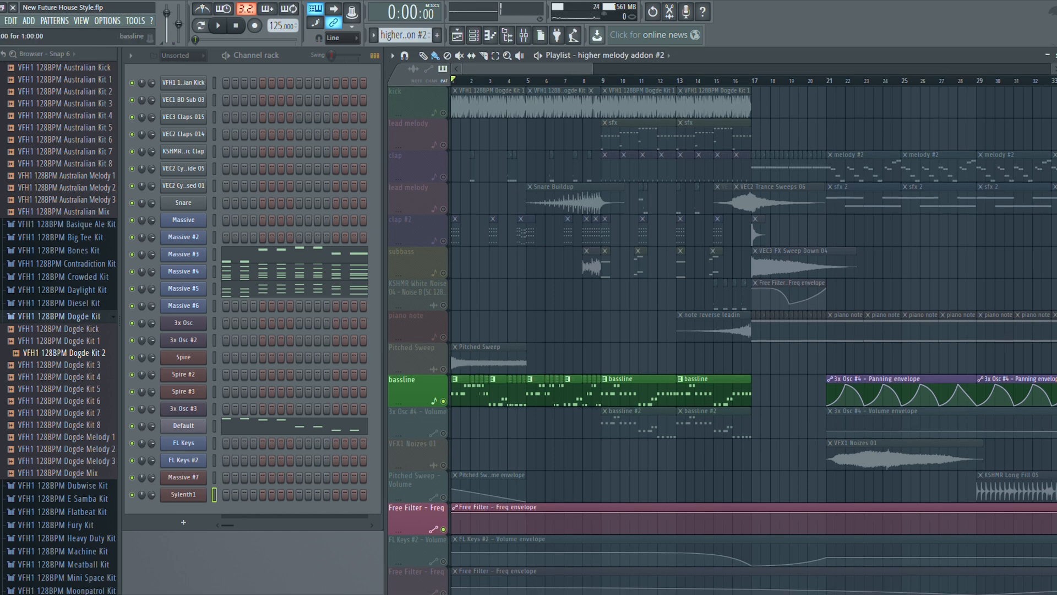
- Restore all playlist tracks to audible after the bassline solo and save the project
{"action": "left_click", "coordinate": [444, 530]}
{"action": "right_click", "coordinate": [443, 402]}
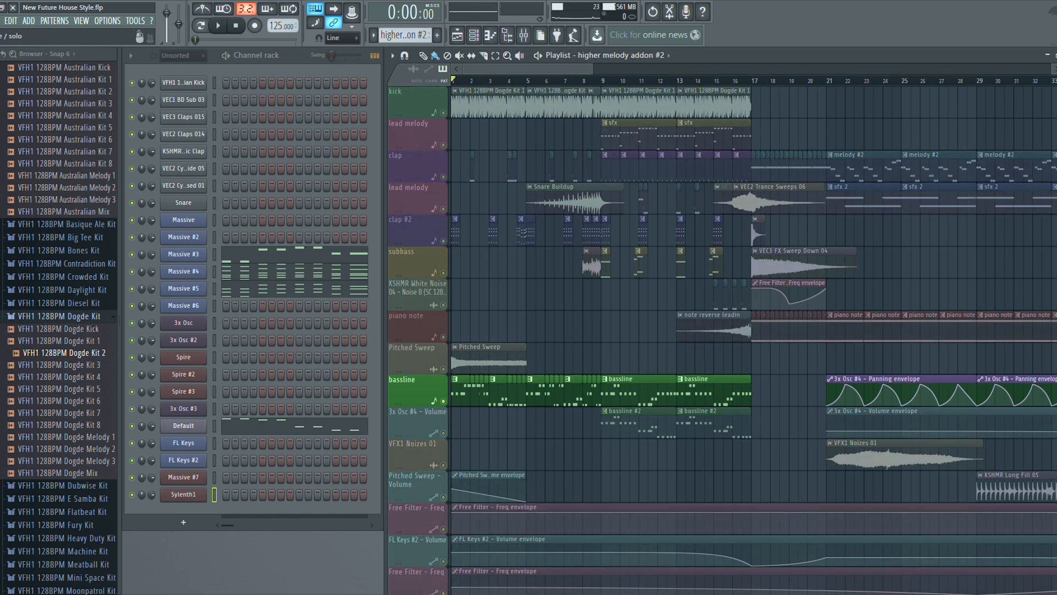
{"action": "key", "text": "ctrl+s"}
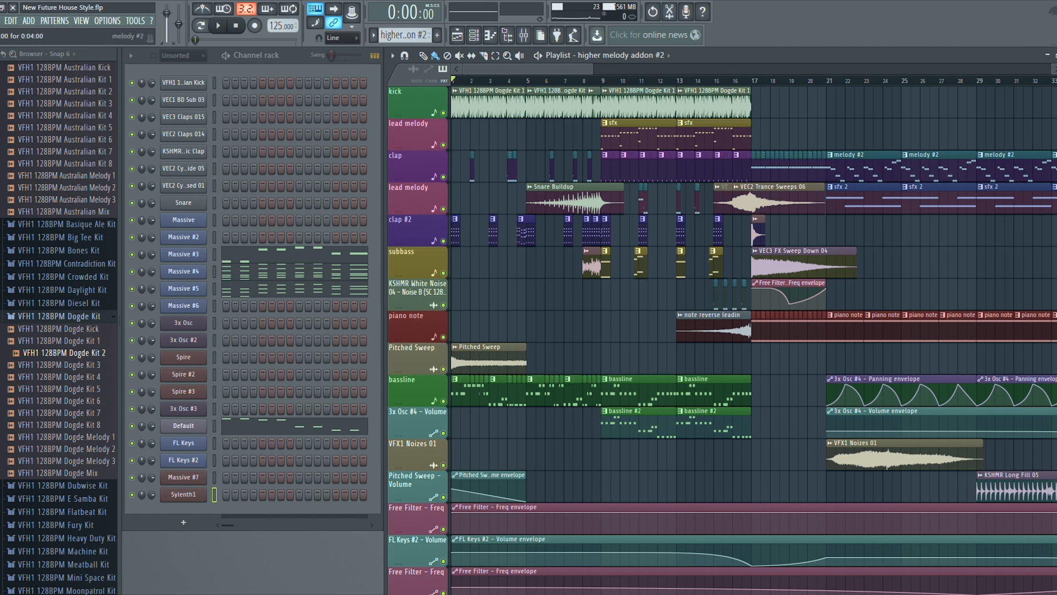
- Review the Sylenth1 plugin settings used for the bassline and return to the playlist intro
{"action": "left_click", "coordinate": [183, 495]}
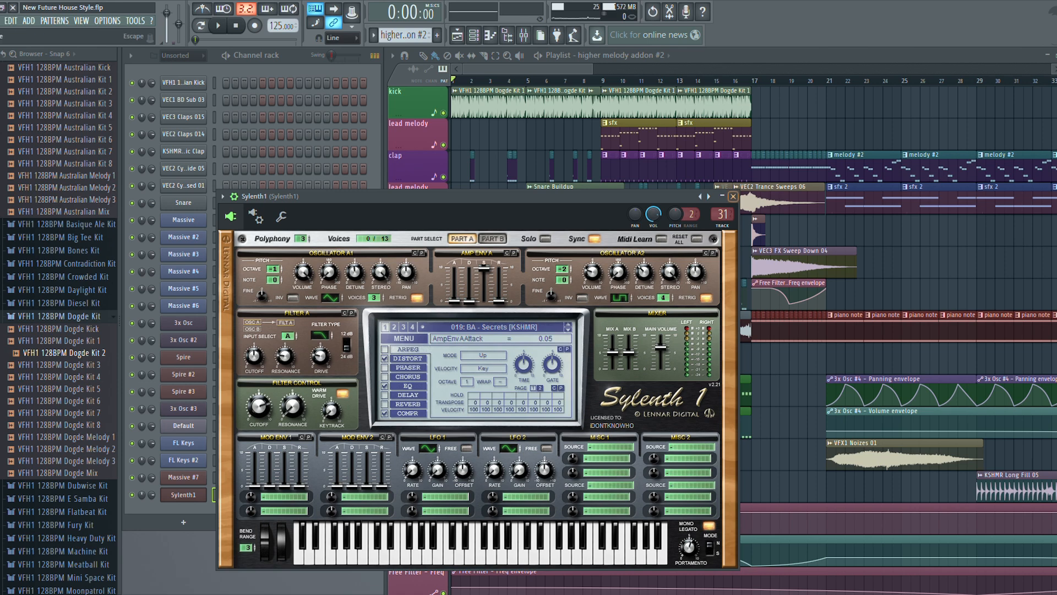
{"action": "left_click", "coordinate": [732, 196]}
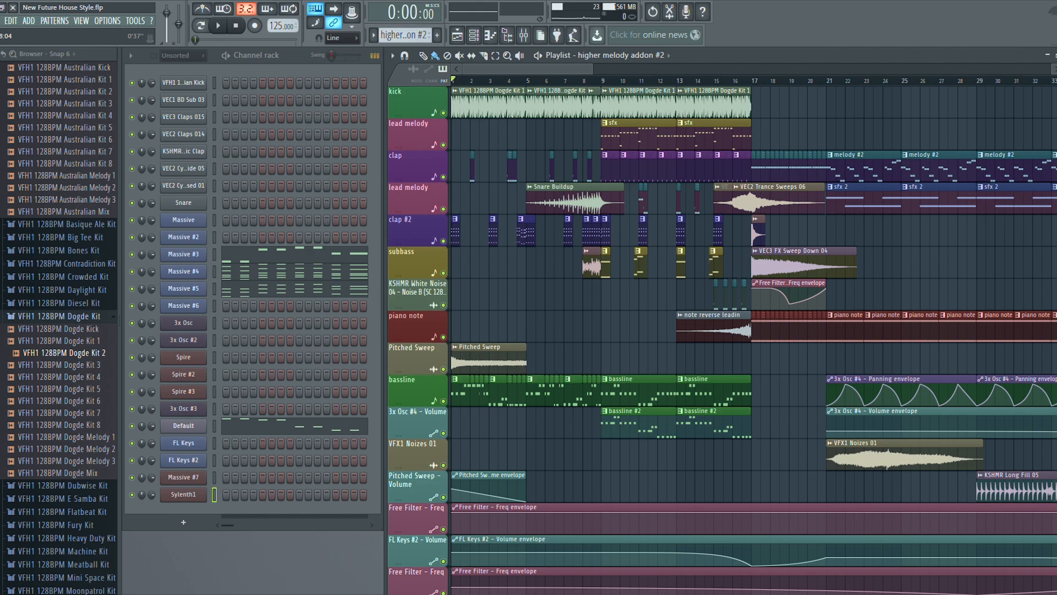
{"action": "mouse_move", "coordinate": [551, 68]}
{"action": "left_mouse_down"}
{"action": "mouse_move", "coordinate": [829, 69]}
{"action": "mouse_move", "coordinate": [550, 69]}
{"action": "left_mouse_up"}
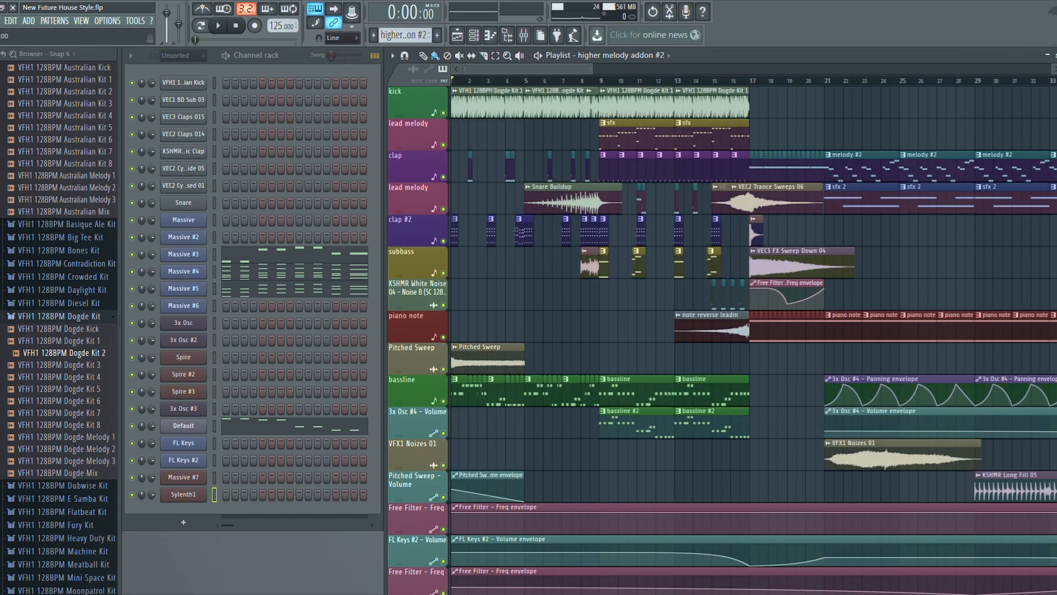